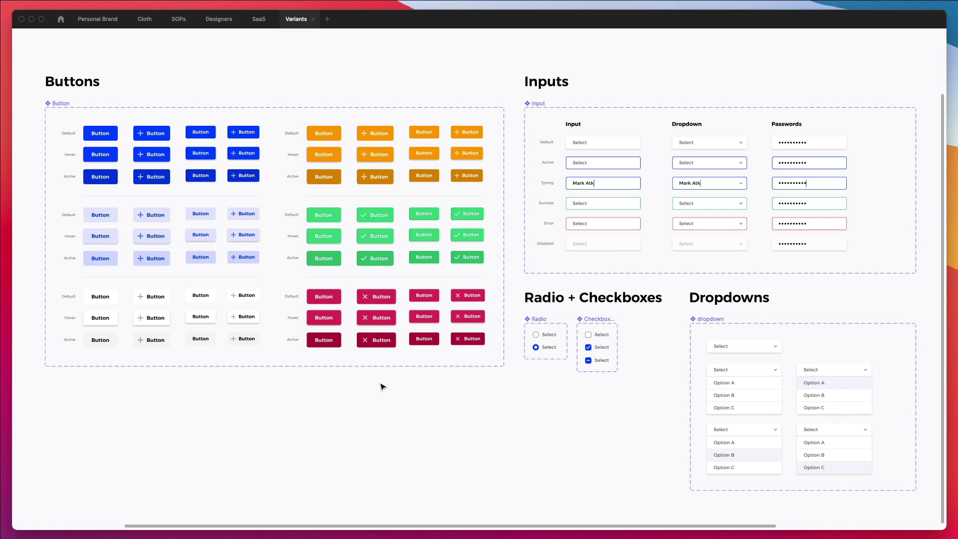
- Restore Figma's panels with Ctrl+\ and scroll left to reveal the Buttons components
key(super+backslash)
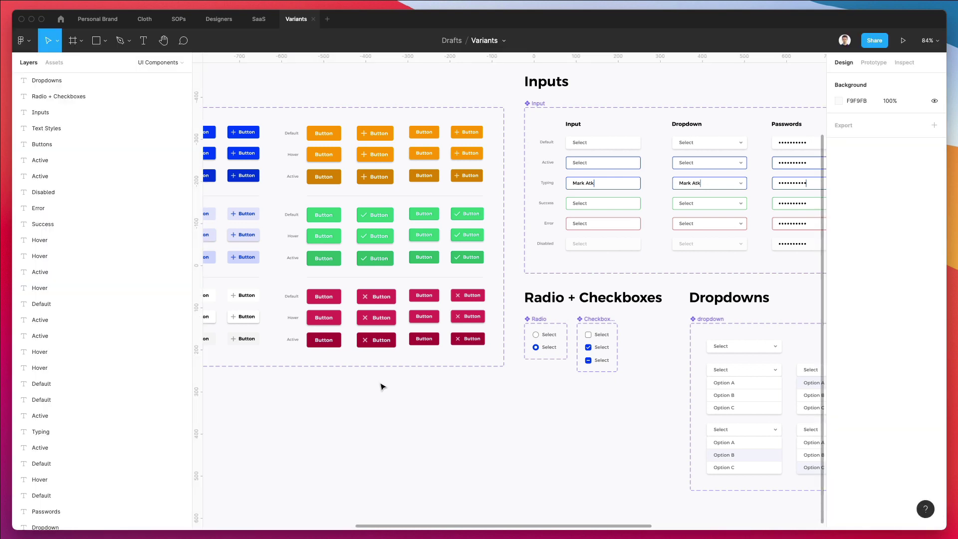
scroll(381, 387, left, 10)
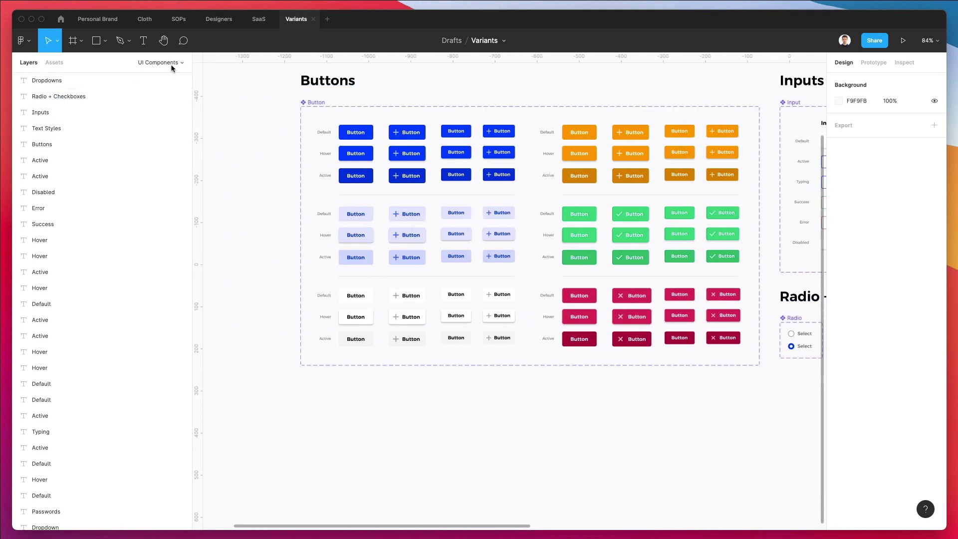
- Add a new page to the file and start renaming Page 3 to Color Styles
click(183, 63)
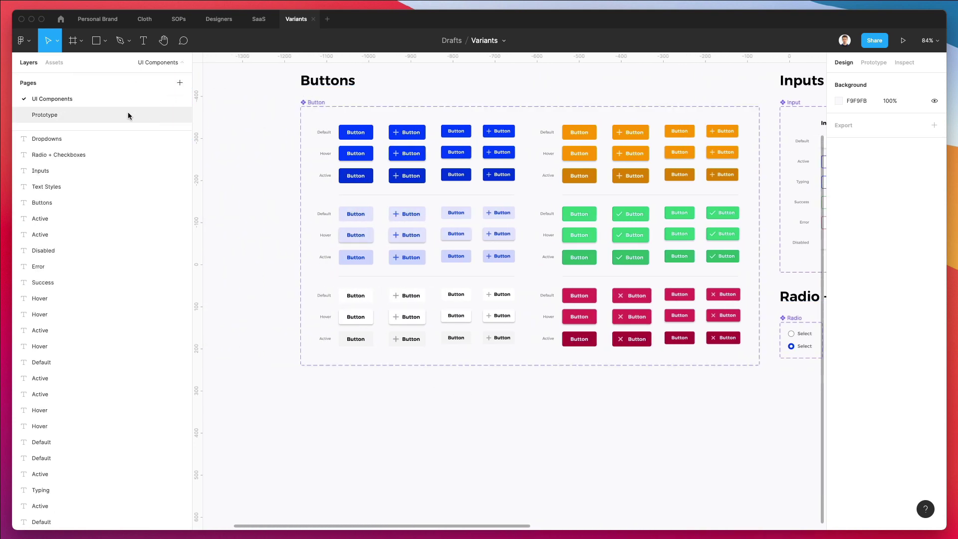
click(180, 82)
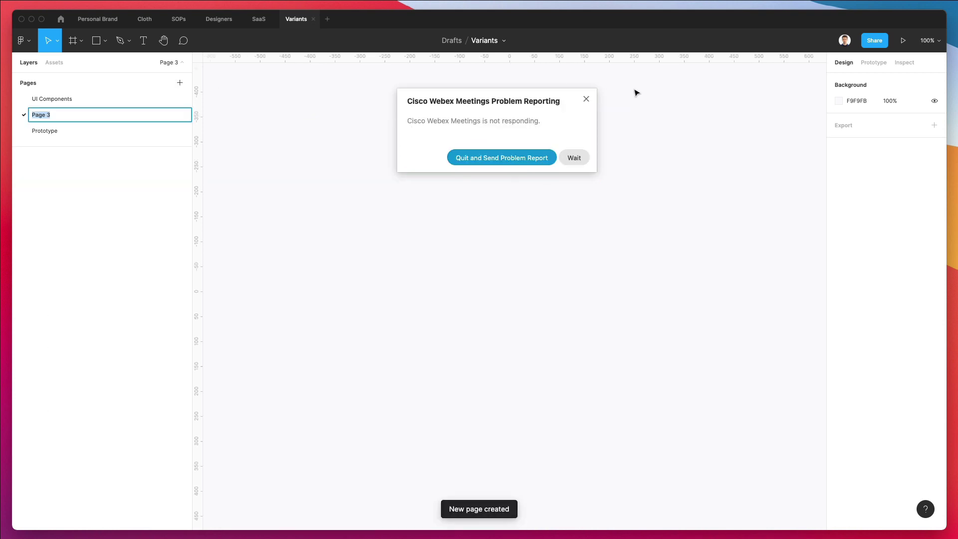
click(586, 99)
double_click(59, 118)
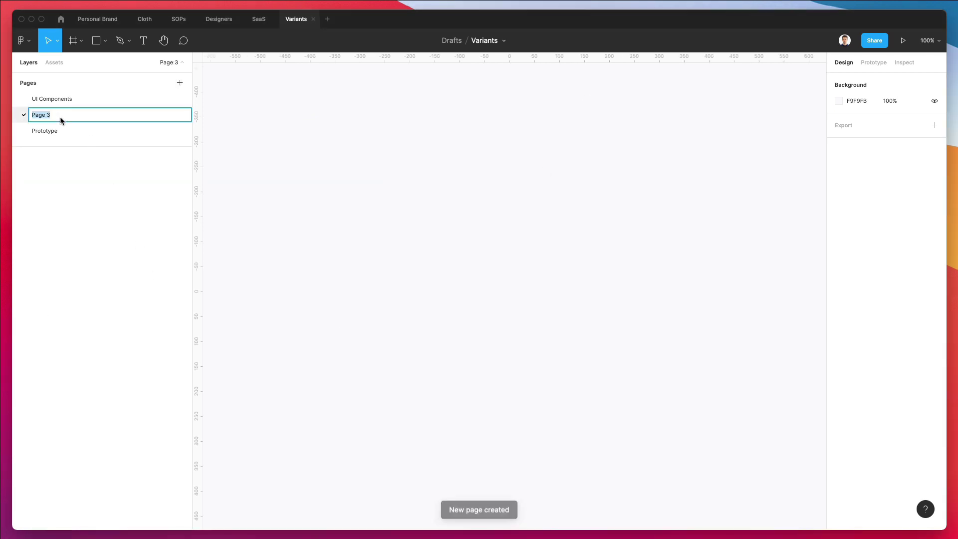
text(Color Styles)
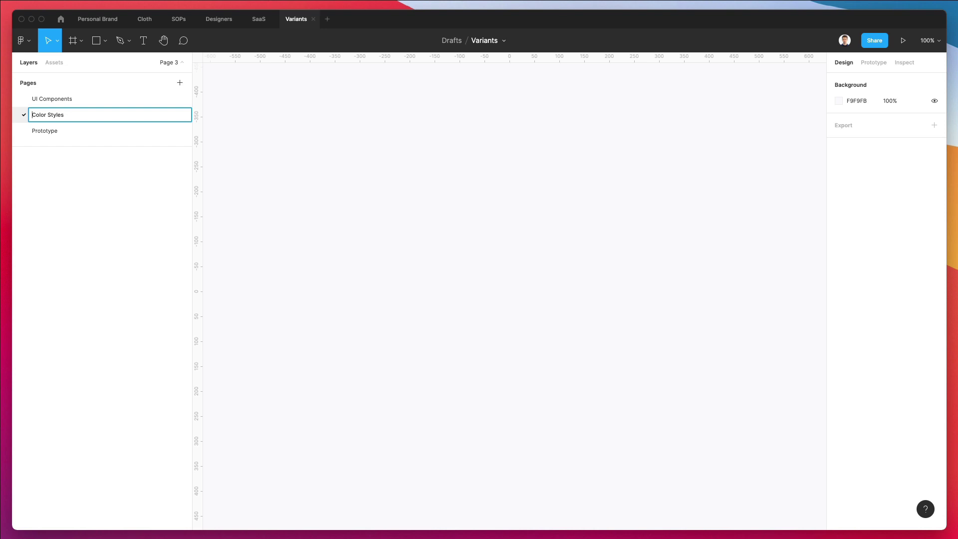
- Browse the emoji picker's categories, then close it and keep the page name Color Styles
key(ctrl+super+space)
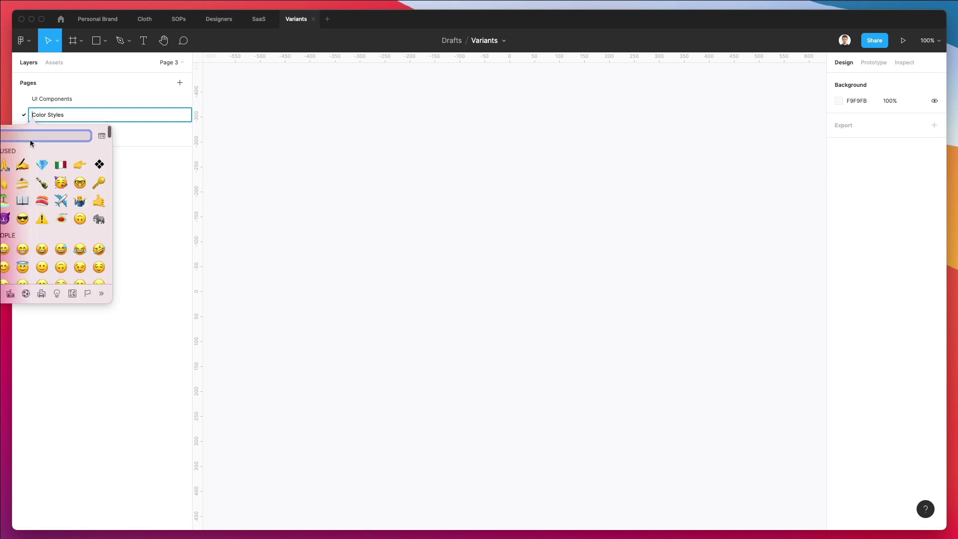
text(color)
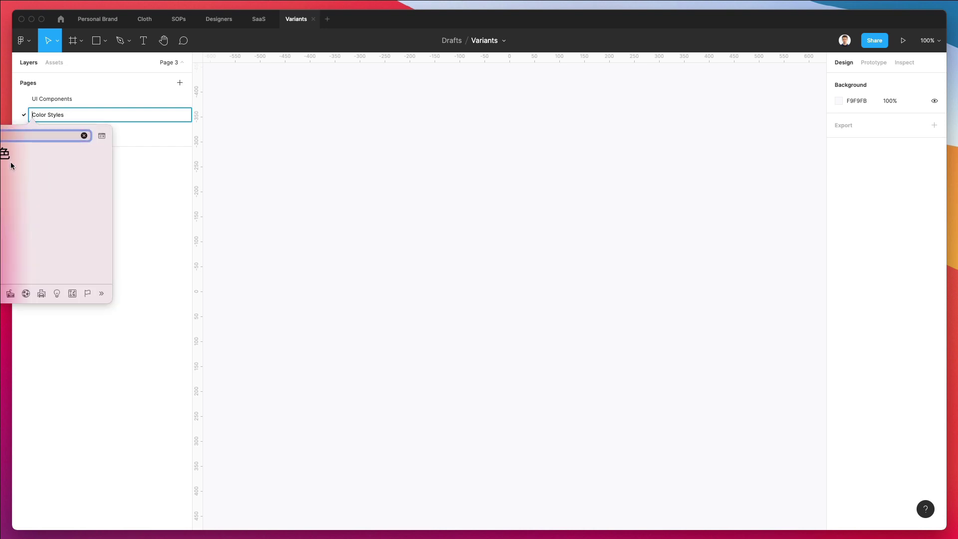
key(BackSpace)
key(BackSpace)
key(BackSpace)
key(BackSpace)
key(BackSpace)
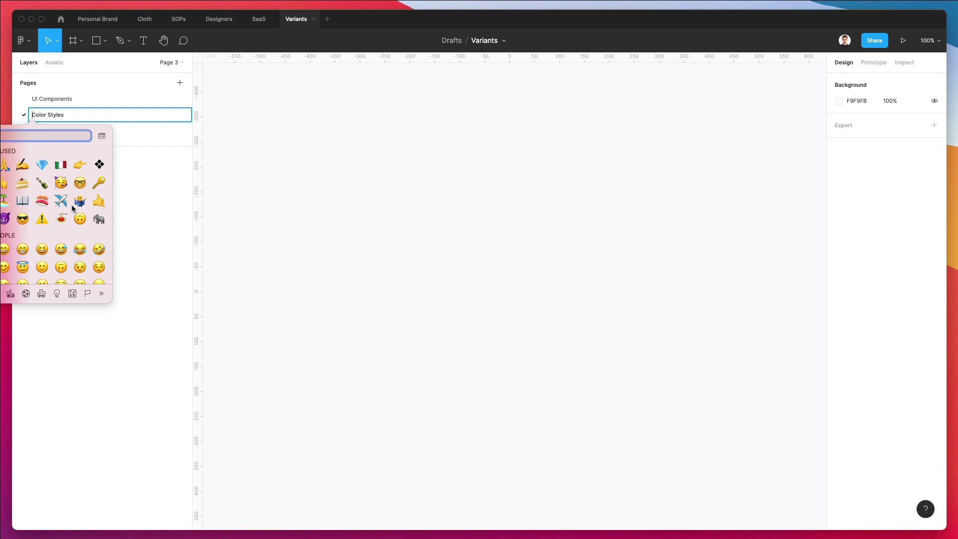
scroll(70, 204, down, 15)
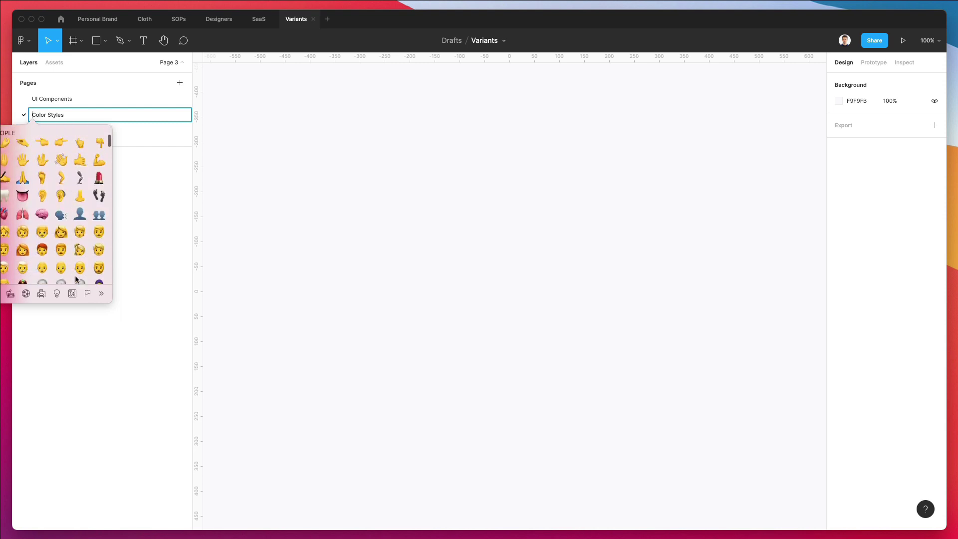
scroll(75, 277, down, 5)
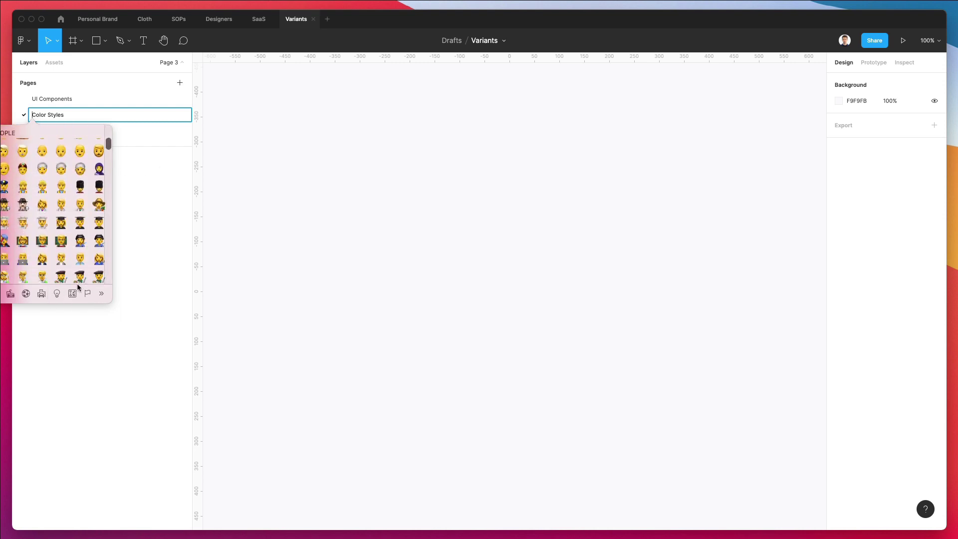
click(45, 294)
click(59, 295)
click(42, 294)
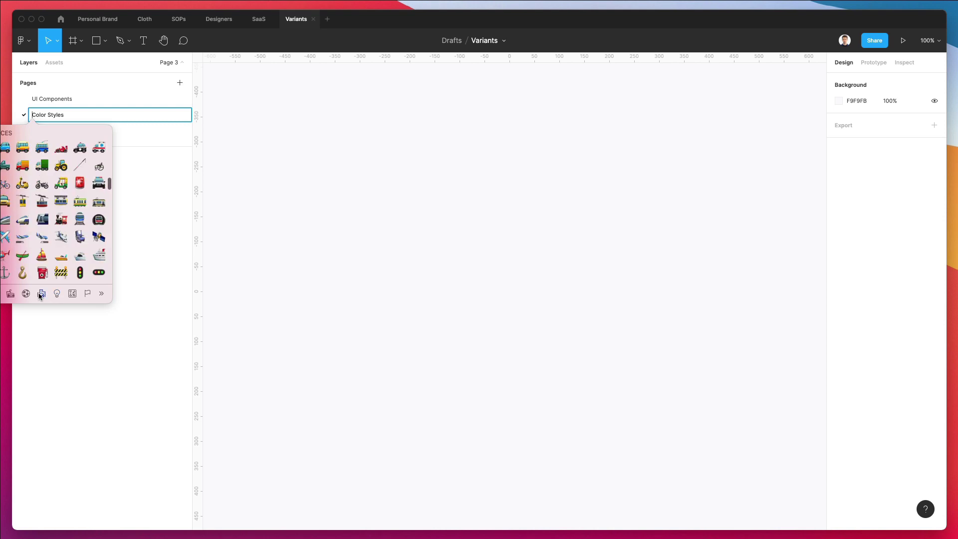
click(30, 295)
click(11, 294)
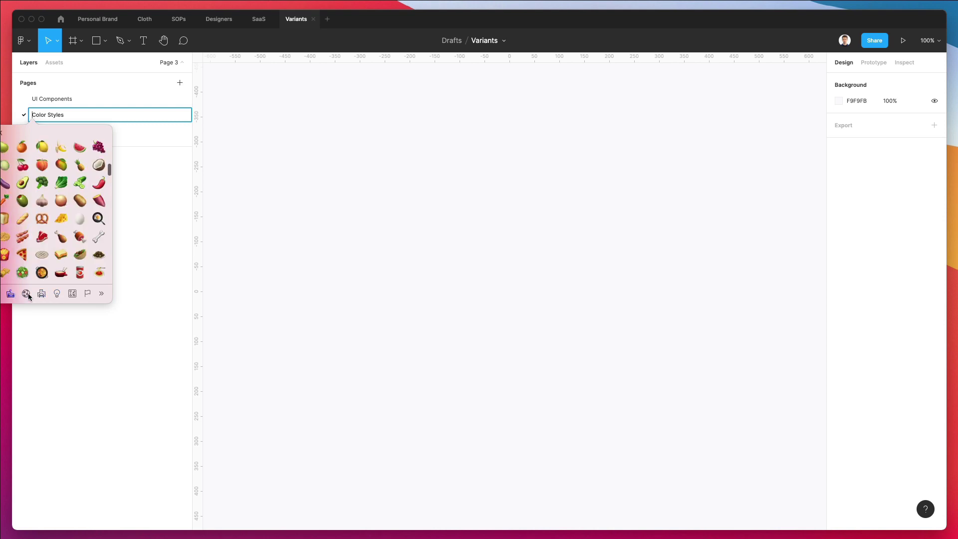
click(26, 294)
click(42, 294)
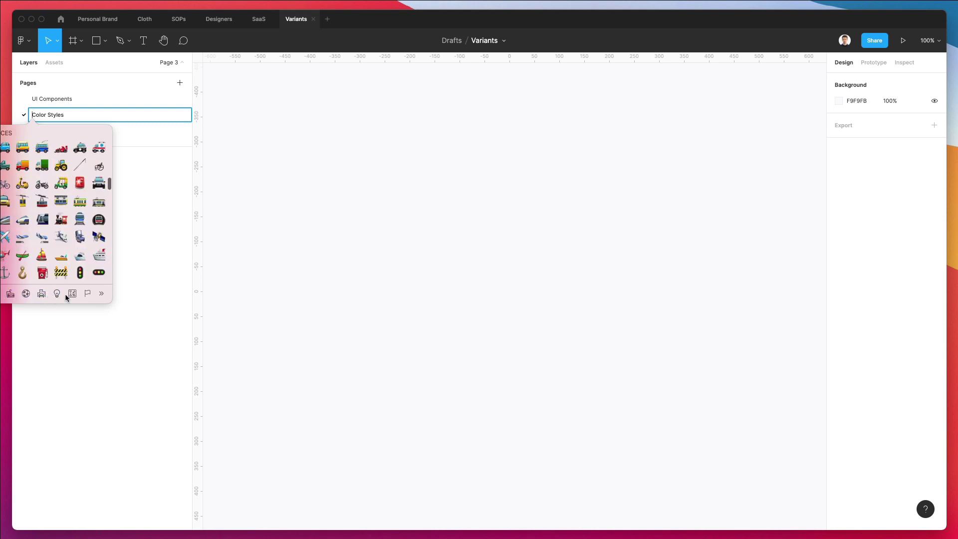
click(59, 294)
click(87, 293)
scroll(55, 224, down, 2)
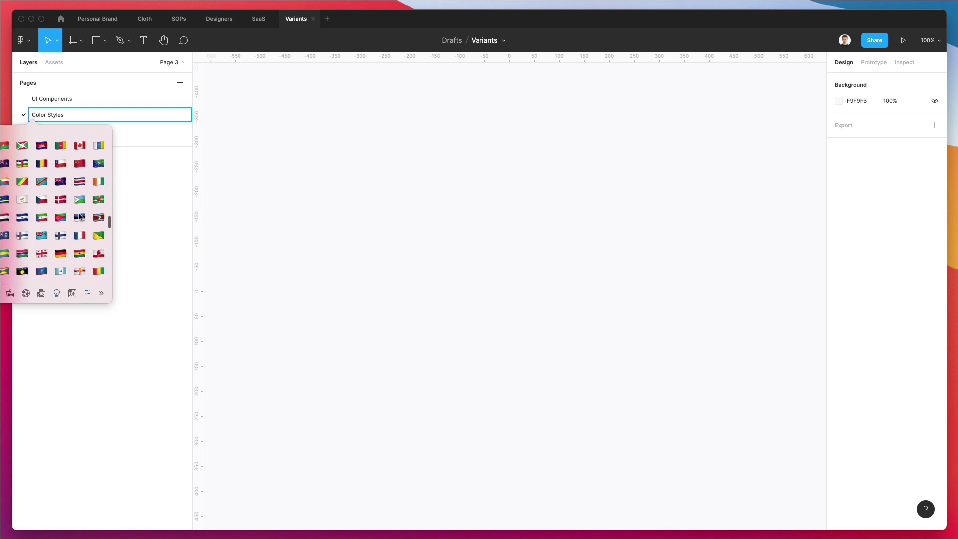
click(436, 220)
- Draw a new frame, Frame 1, on the Color Styles page
scroll(392, 198, right, 3)
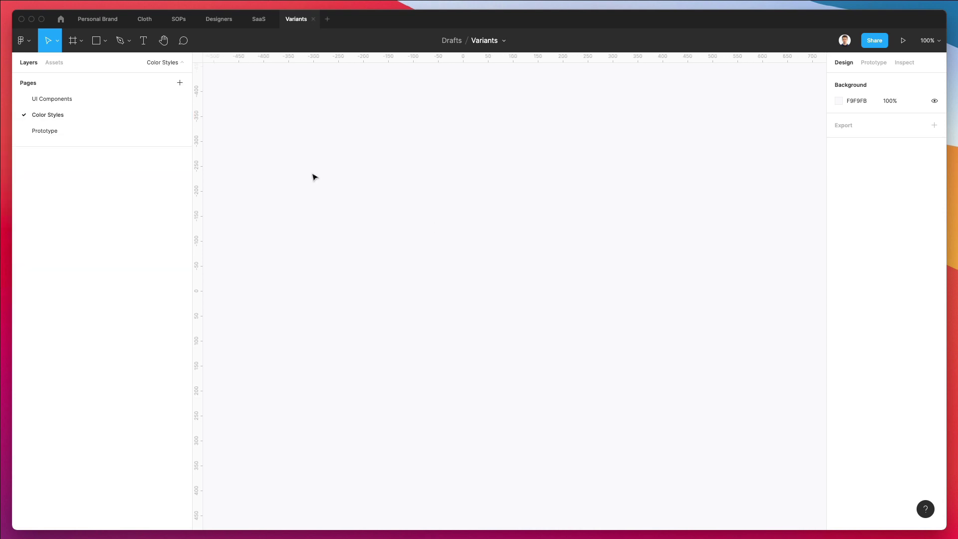
click(81, 40)
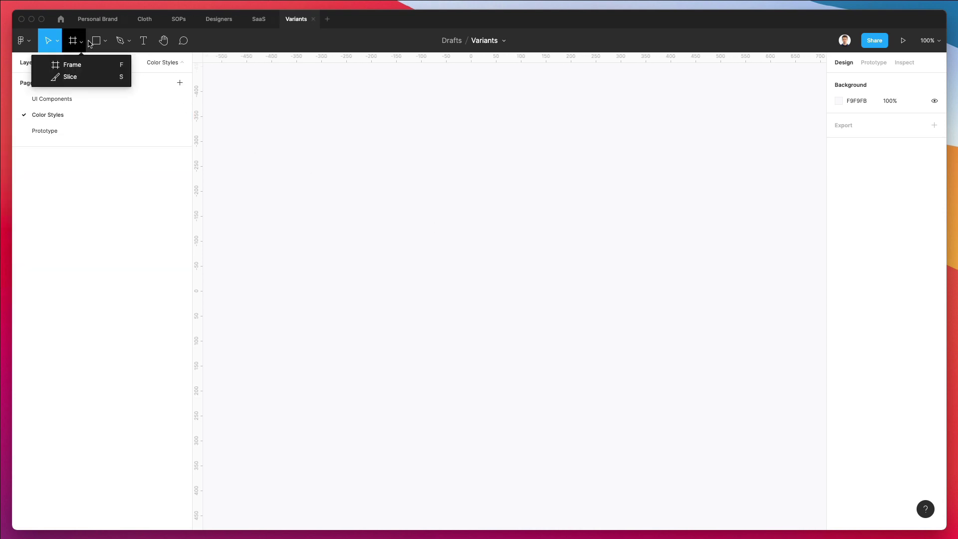
click(75, 63)
click(314, 128)
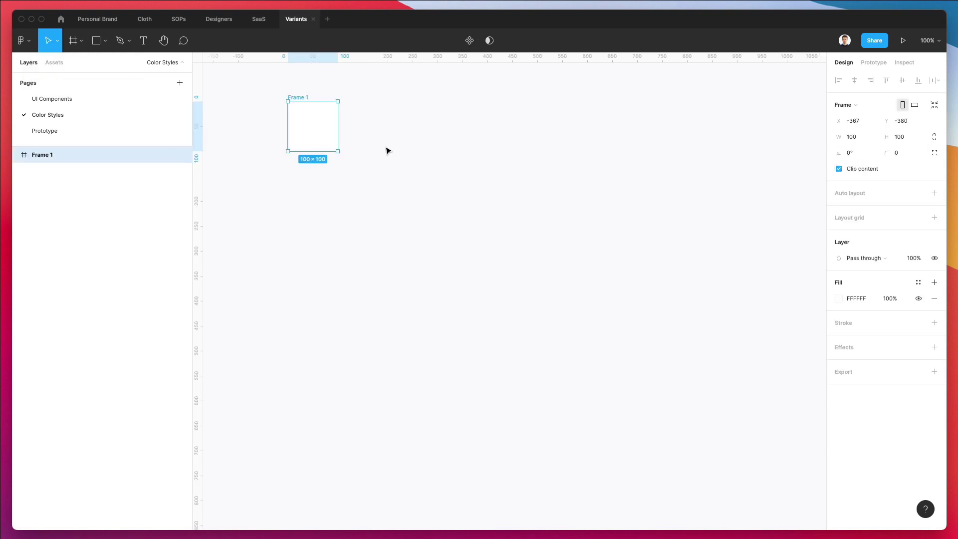
drag(336, 151, 617, 503)
click(627, 439)
- Set Frame 1's width to 1000, making it a 1000 × 803 frame
scroll(351, 123, up, 5)
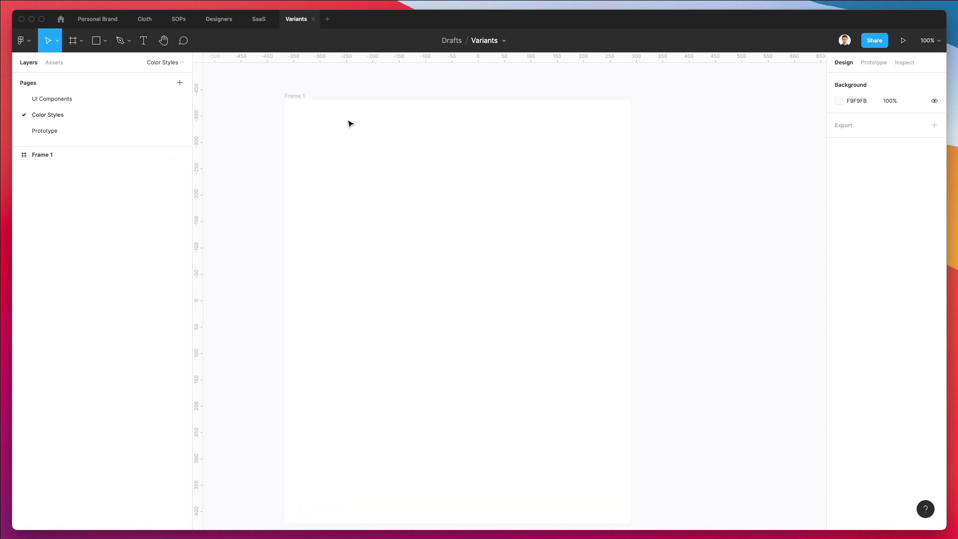
click(282, 89)
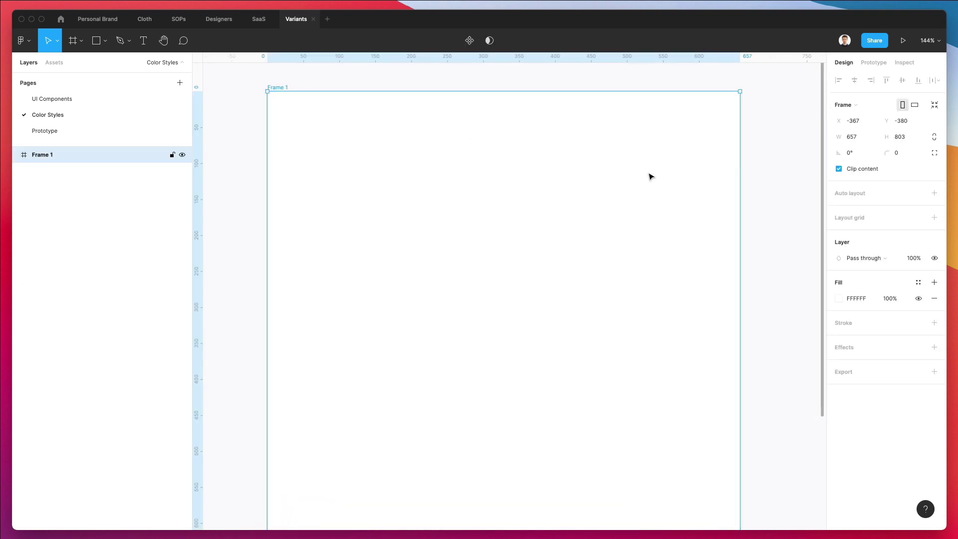
click(855, 138)
text(1000)
key(Return)
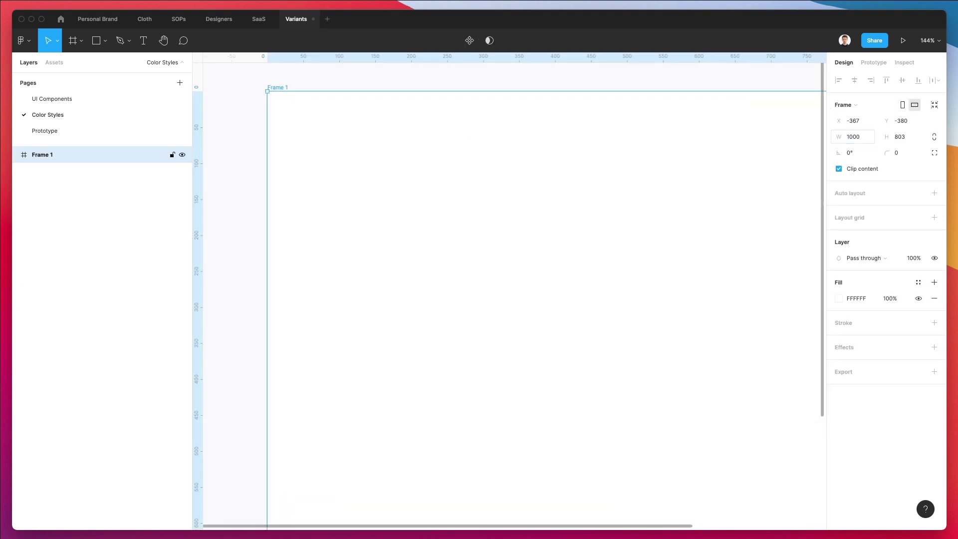
scroll(614, 167, down, 3)
scroll(540, 109, down, 2)
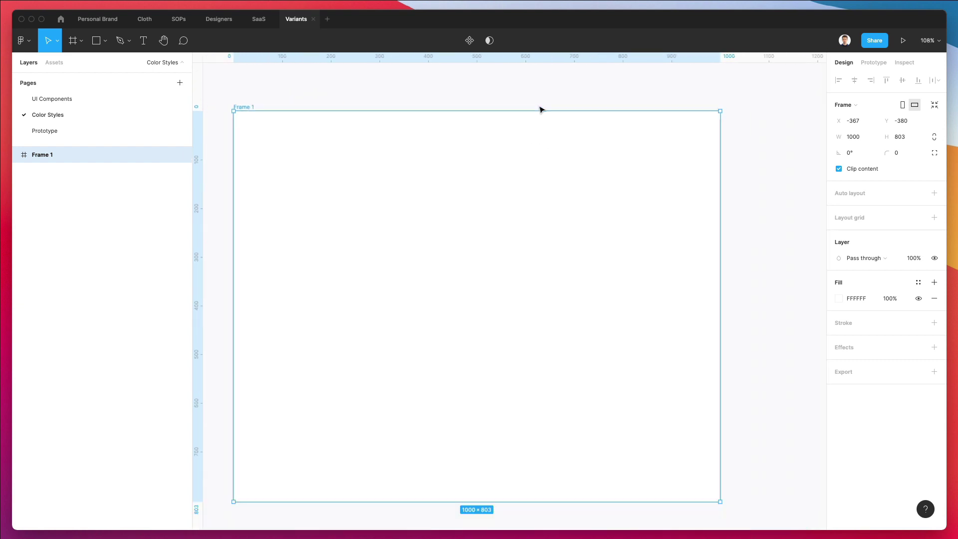
click(399, 99)
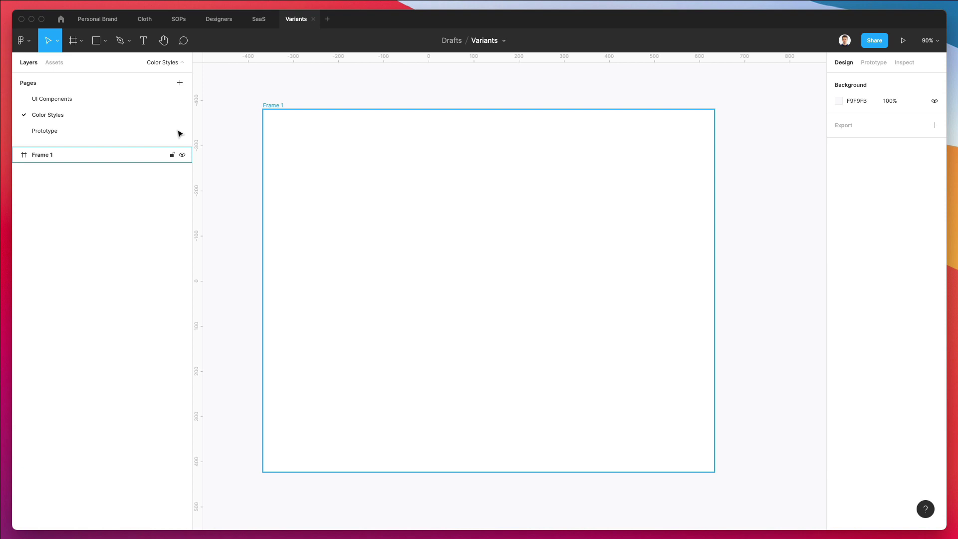
- Add a 'Neutral' text label at Frame 1's top-left in font size 22
key(t)
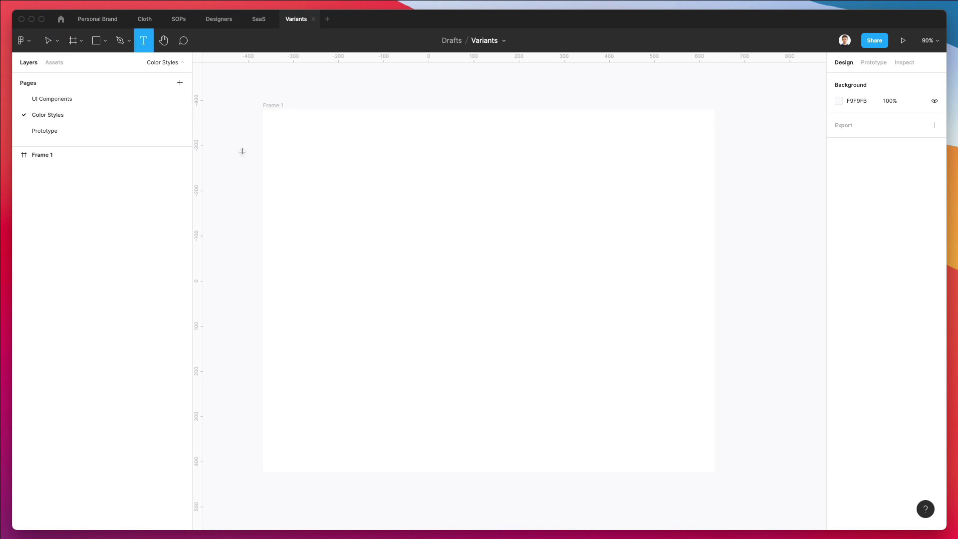
click(284, 146)
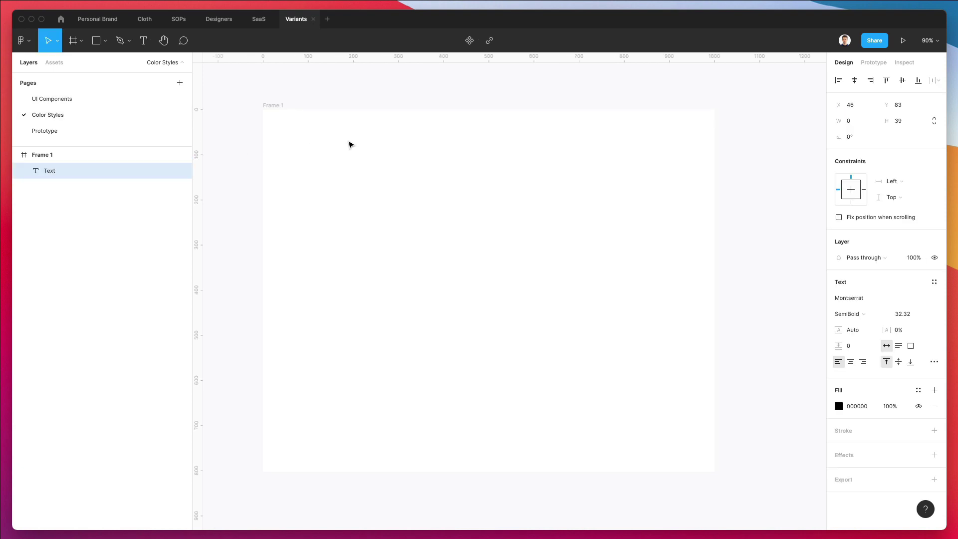
text(Neutral)
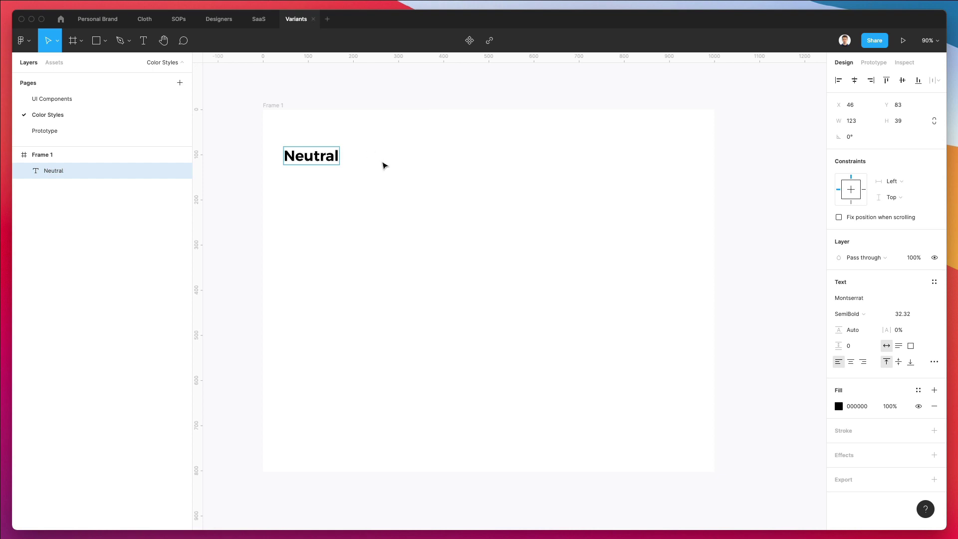
key(Escape)
drag(322, 160, 333, 152)
click(904, 314)
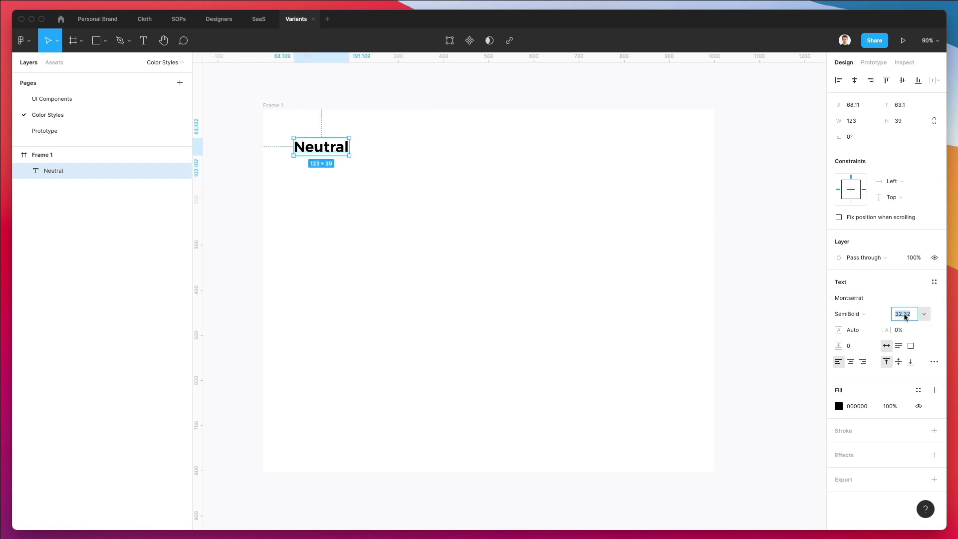
text(22)
key(Return)
click(306, 167)
- Duplicate the Neutral label down the frame into a column of six labels
click(321, 144)
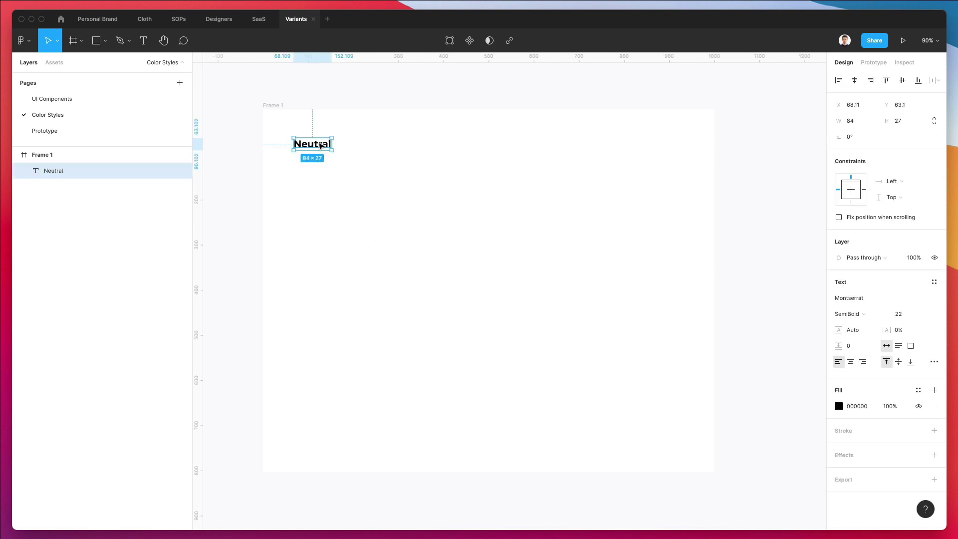
drag(312, 149, 318, 211)
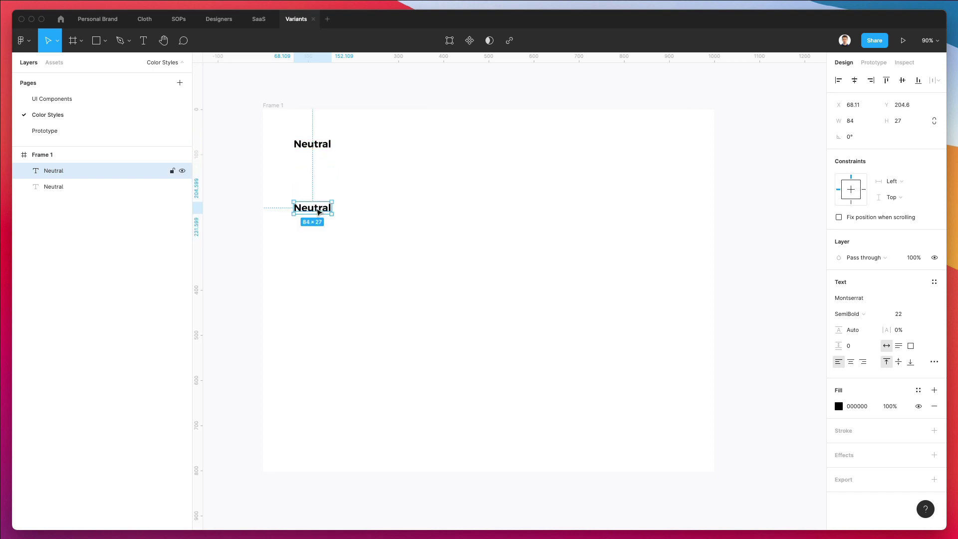
key(super+d)
key(super+d)
key(super+d)
key(super+d)
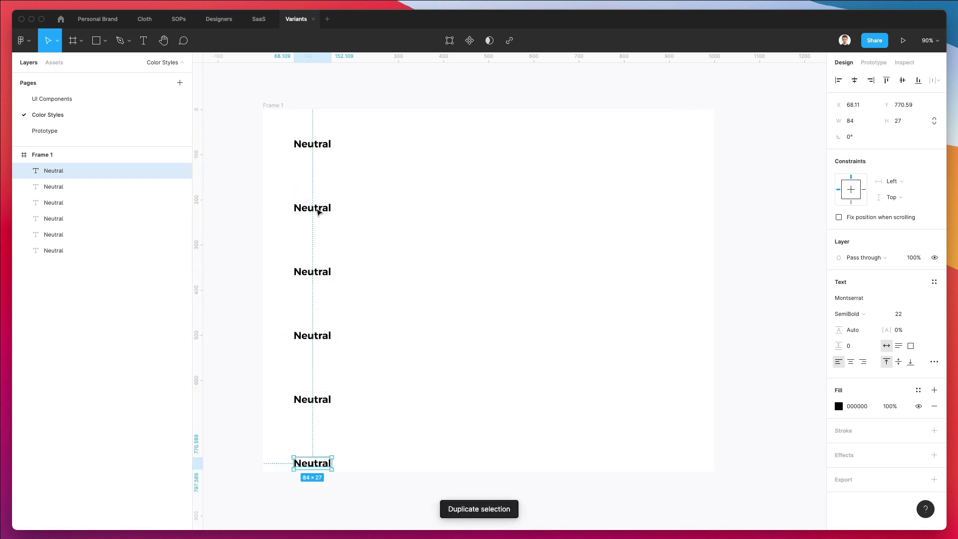
- Rename the copied labels to Primary, Secondary, Success and Warning
double_click(316, 208)
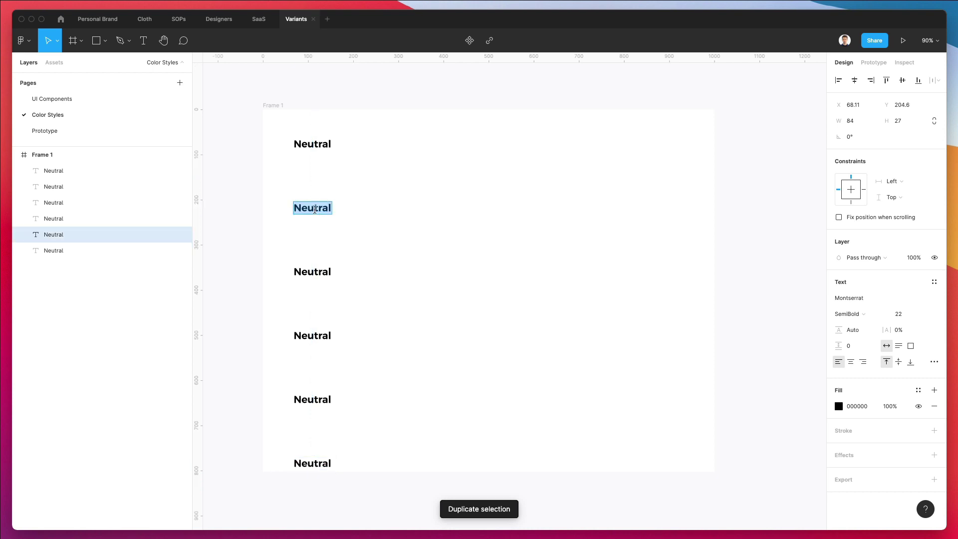
text(Primary)
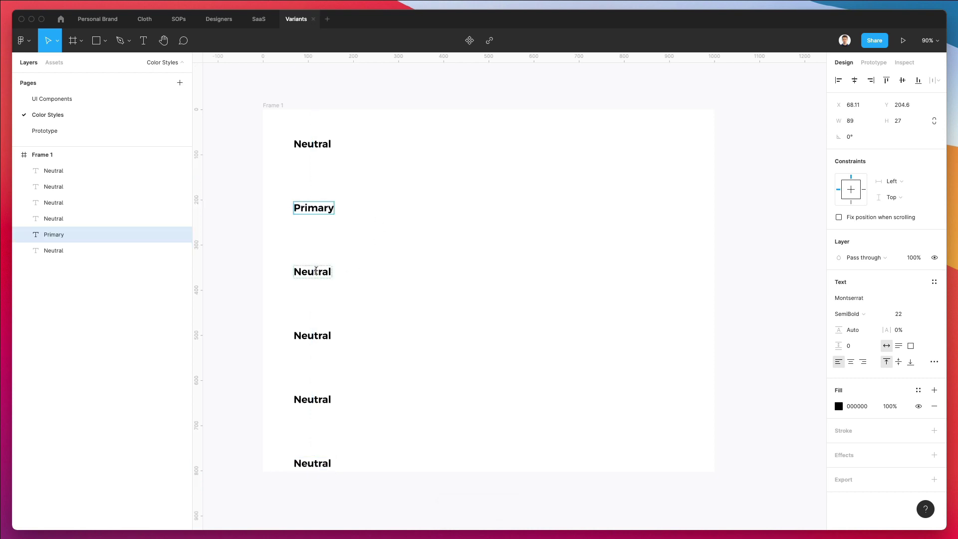
double_click(312, 271)
text(Secon)
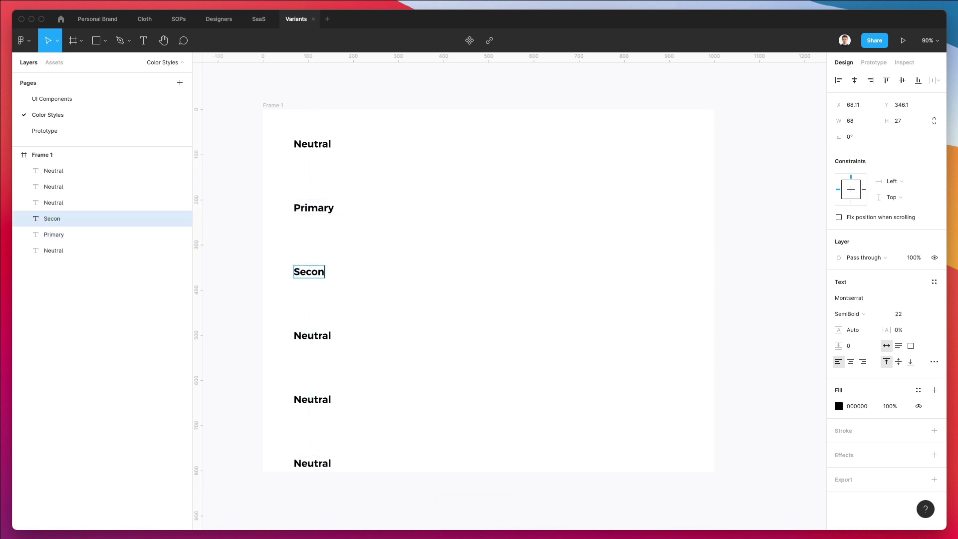
text(dary)
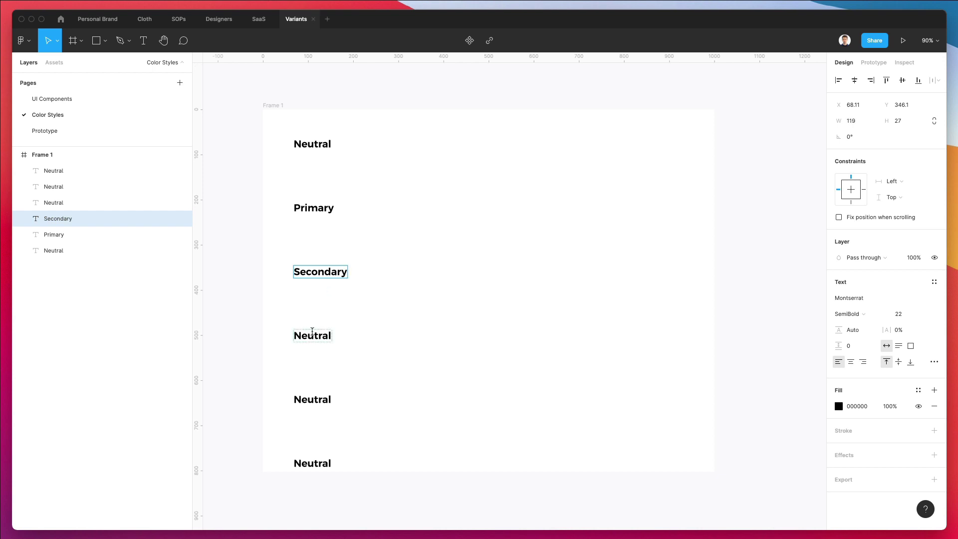
double_click(312, 333)
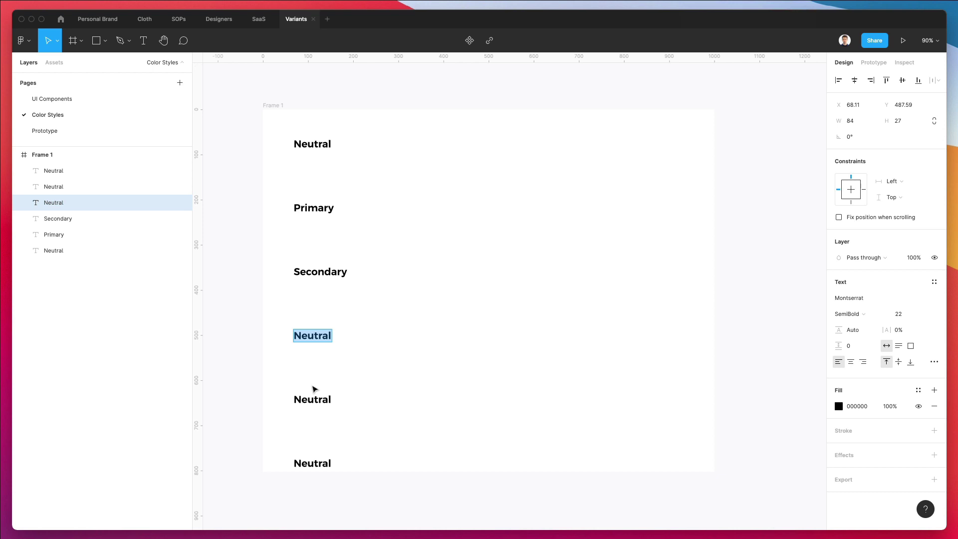
text(T)
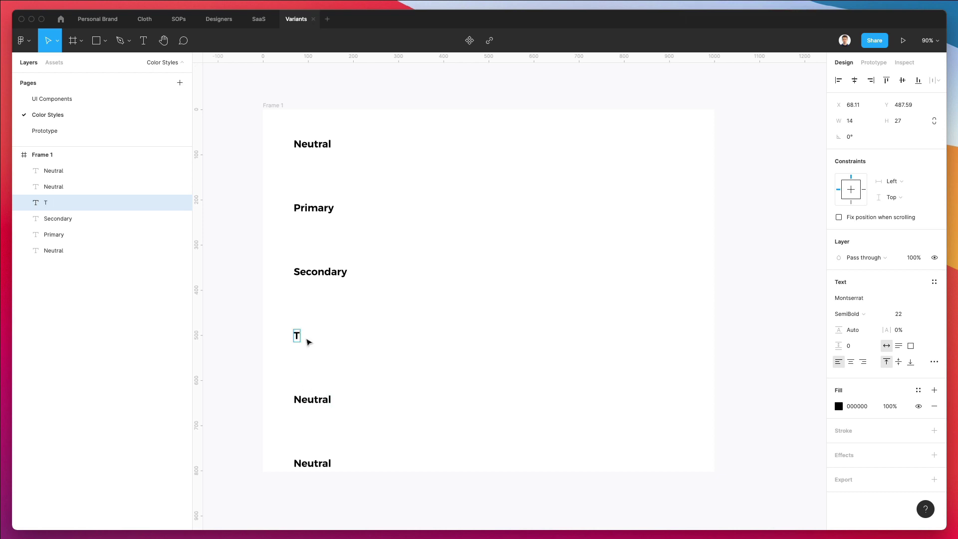
key(BackSpace)
text(Success)
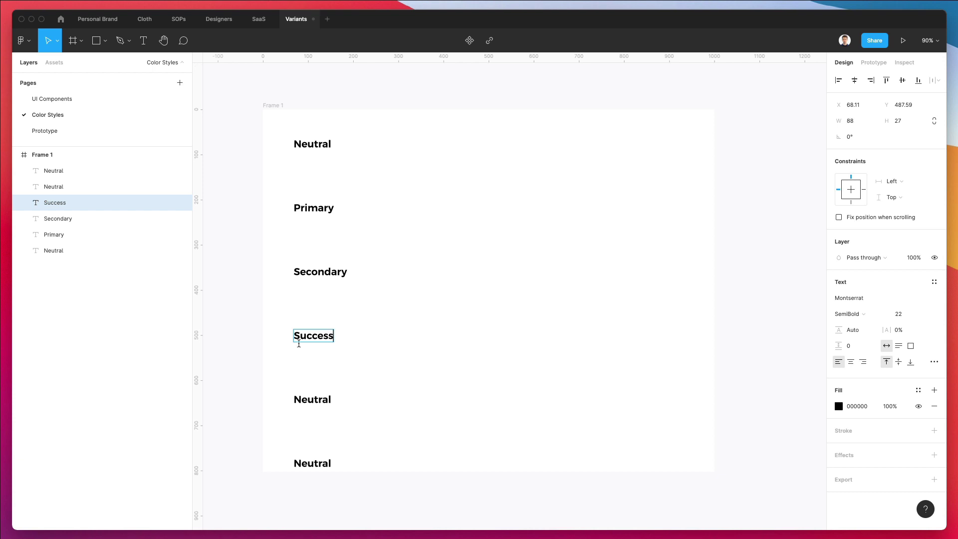
double_click(308, 398)
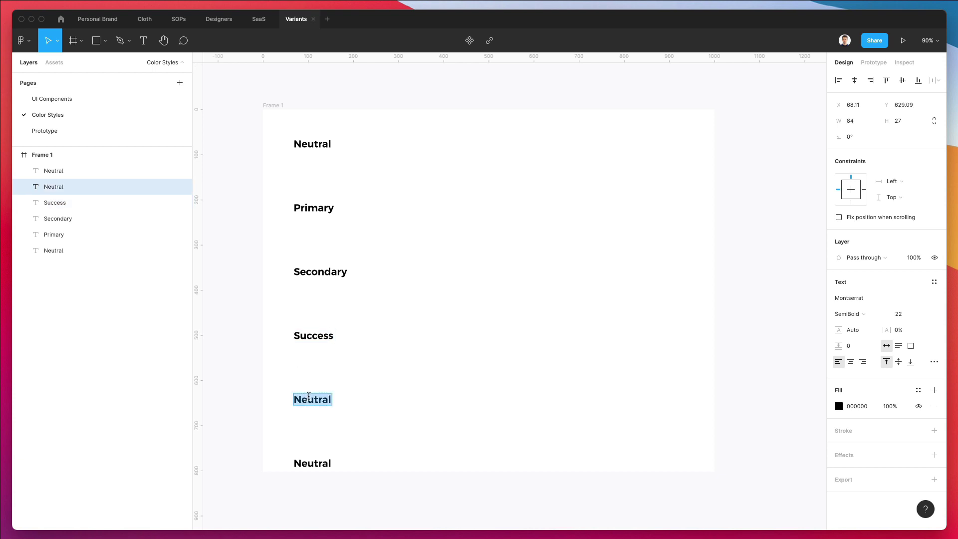
text(Warning)
key(Escape)
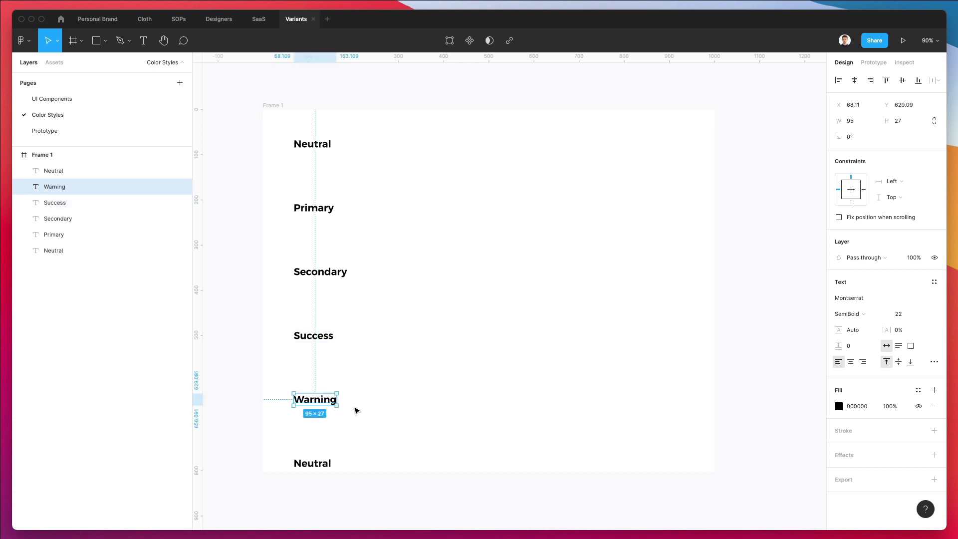
- Make Frame 1 taller and rename the bottom Neutral label to Error
click(273, 105)
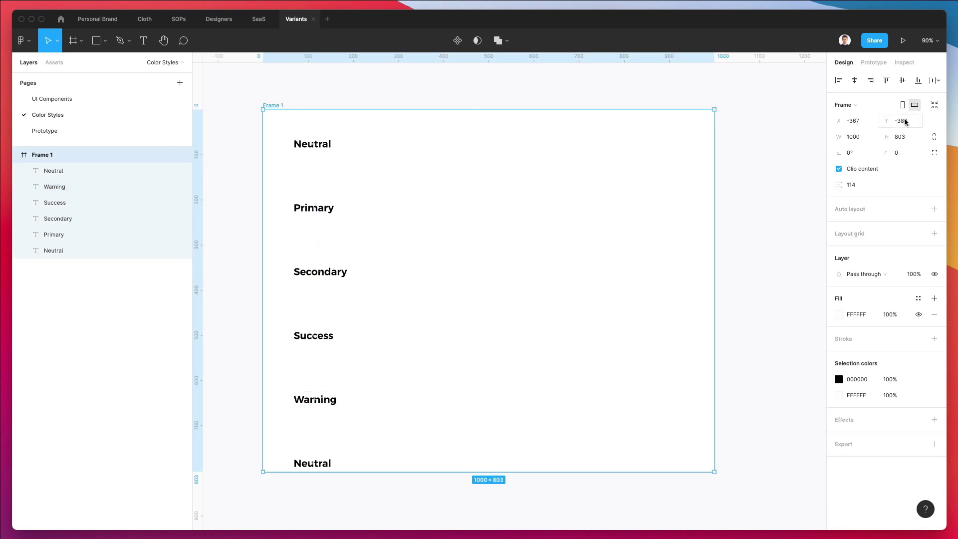
scroll(480, 243, down, 5)
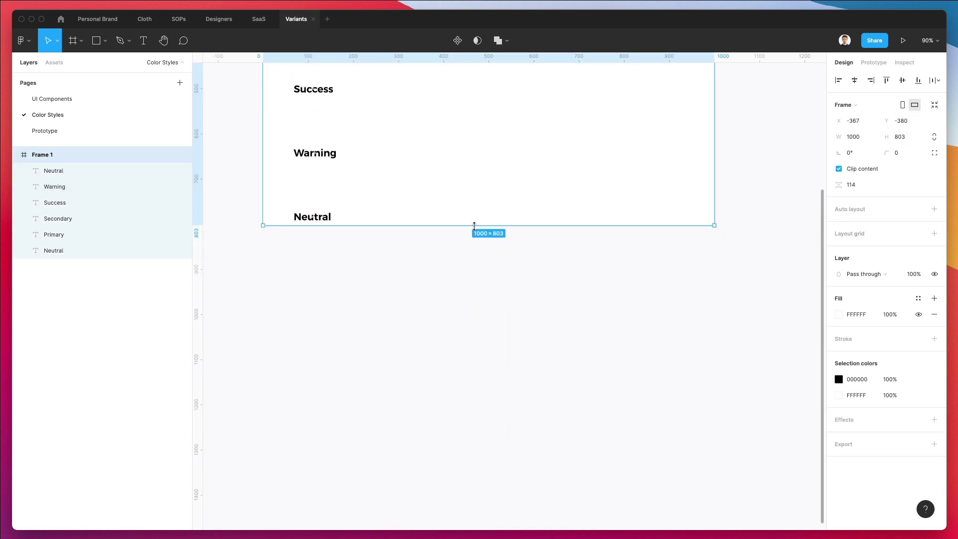
drag(474, 226, 475, 497)
click(312, 220)
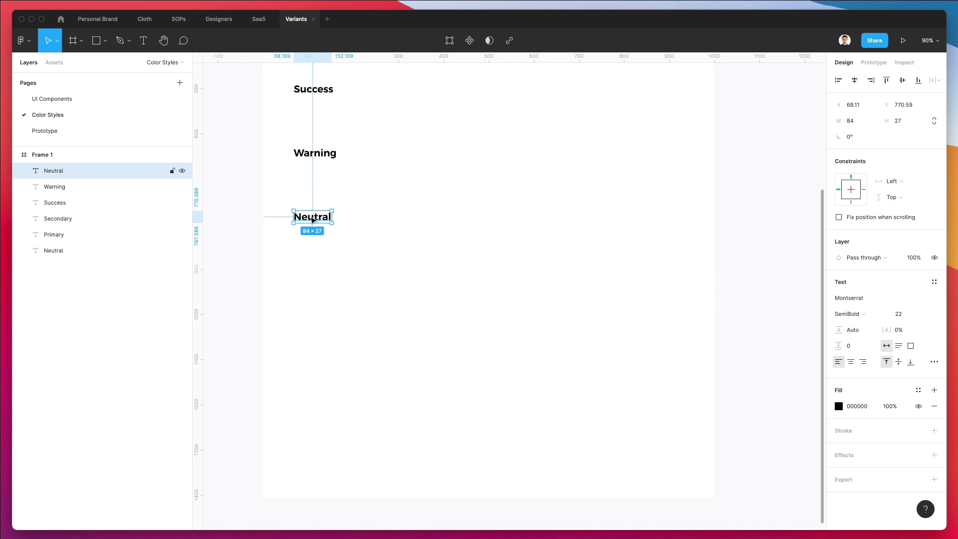
double_click(310, 217)
text(E)
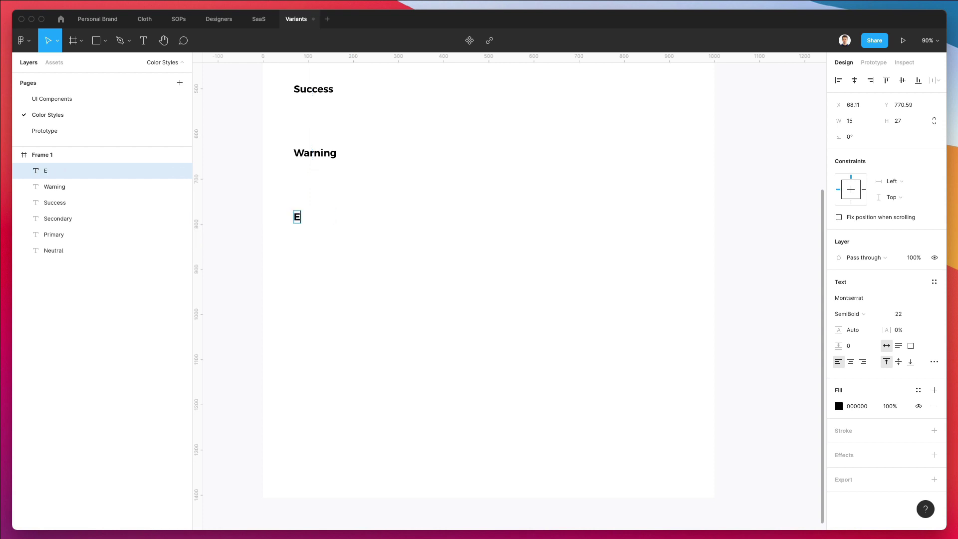
text(rror)
key(Escape)
- Duplicate Success, Warning and Error below, renaming copies to Shades and Dark mode
drag(375, 246, 307, 83)
drag(322, 159, 326, 352)
click(335, 295)
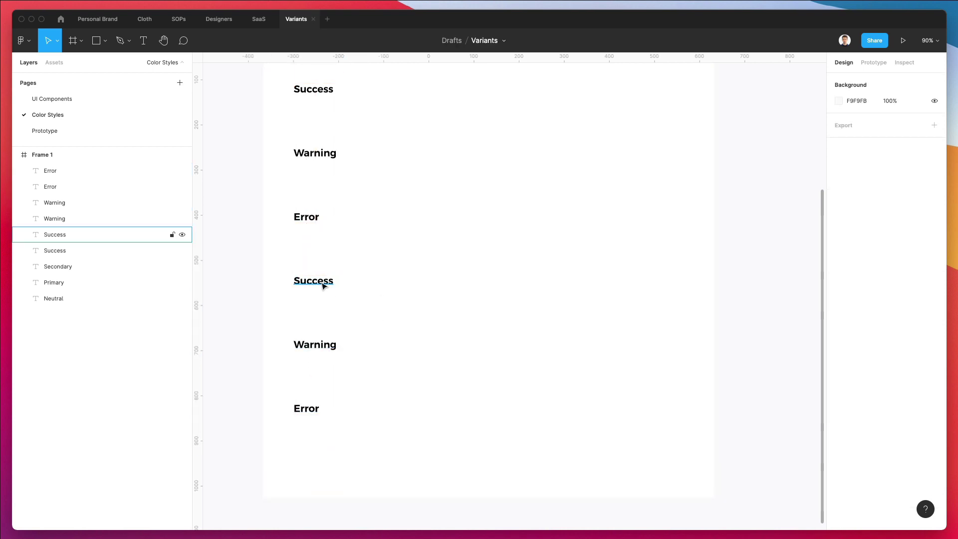
double_click(321, 282)
text(Shades)
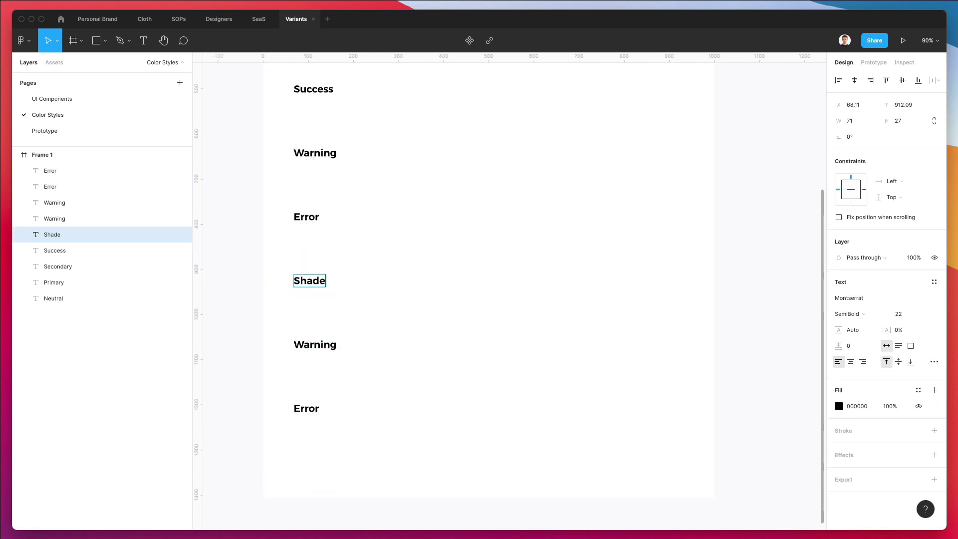
double_click(319, 346)
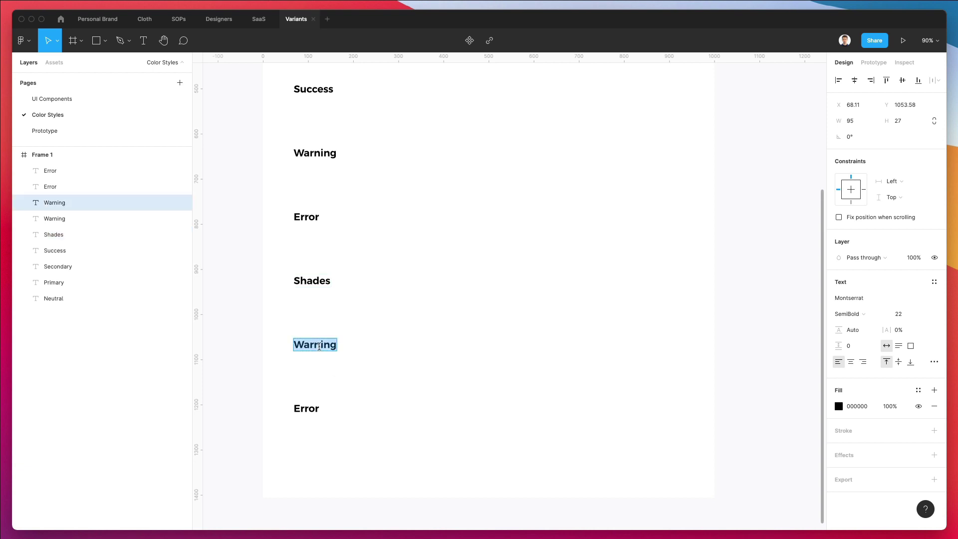
text(Dark M)
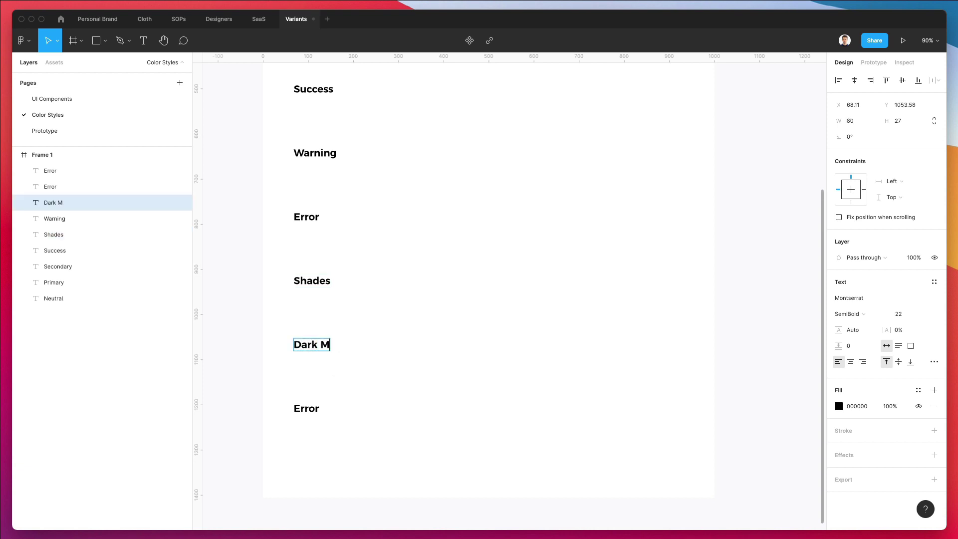
key(BackSpace)
text(mode)
key(Escape)
- Delete the extra Error label at the bottom of the column
click(306, 408)
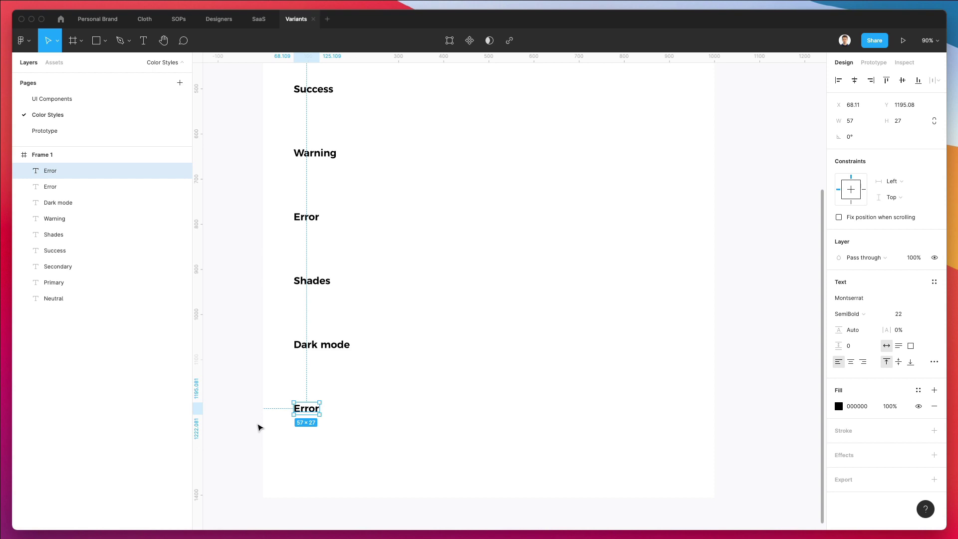
key(Delete)
scroll(478, 355, up, 4)
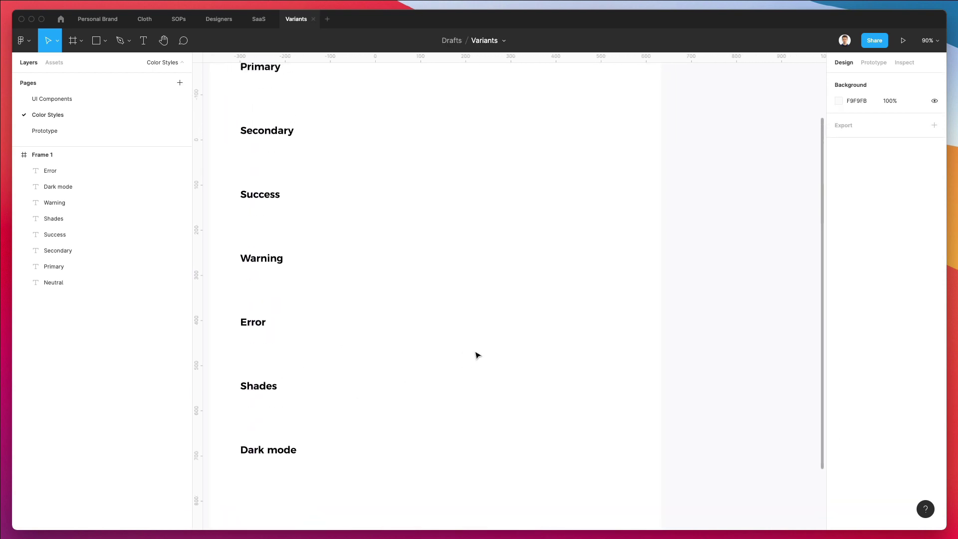
scroll(337, 96, down, 3)
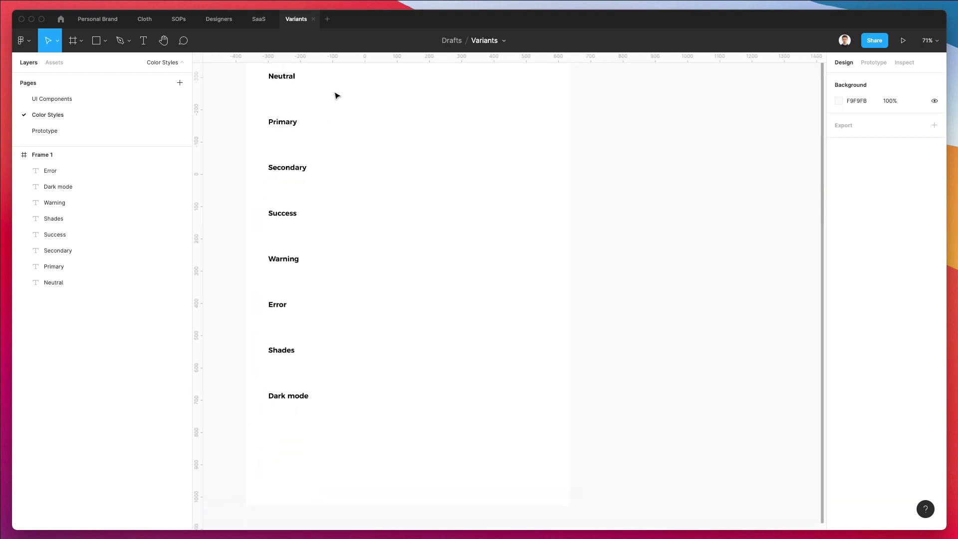
scroll(333, 200, up, 2)
- Reduce the gap between the eight labels to about 75 and set them to font size 19
drag(344, 437, 252, 100)
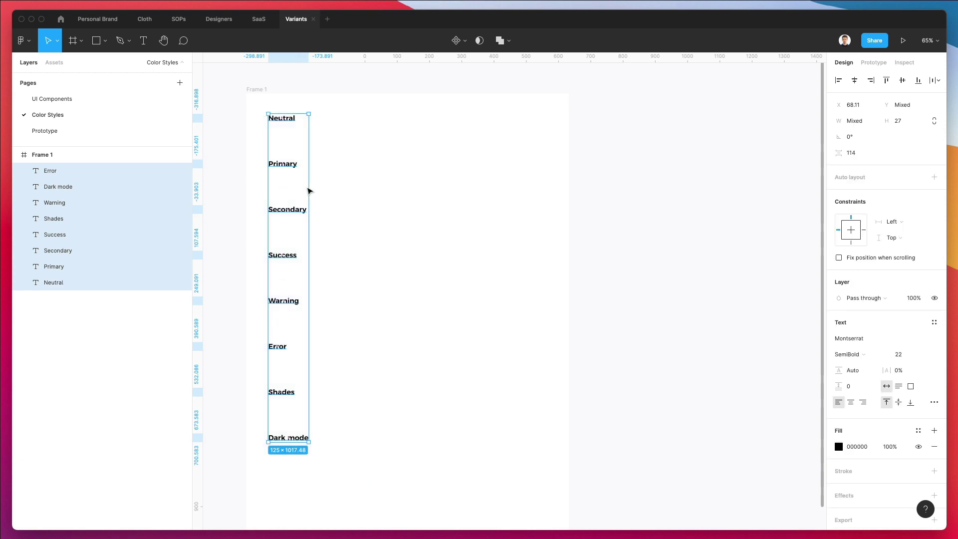
drag(284, 142, 282, 129)
click(898, 355)
text(19)
key(Return)
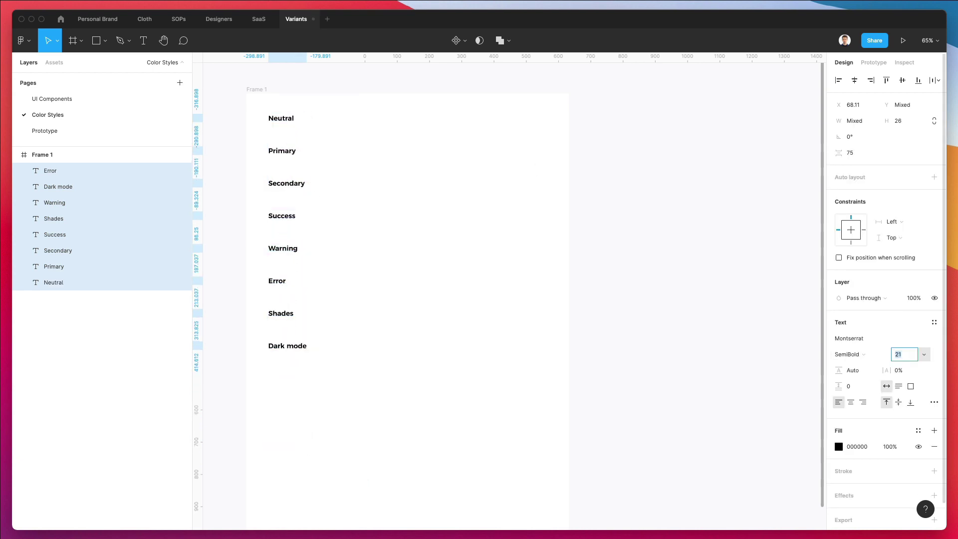
click(358, 184)
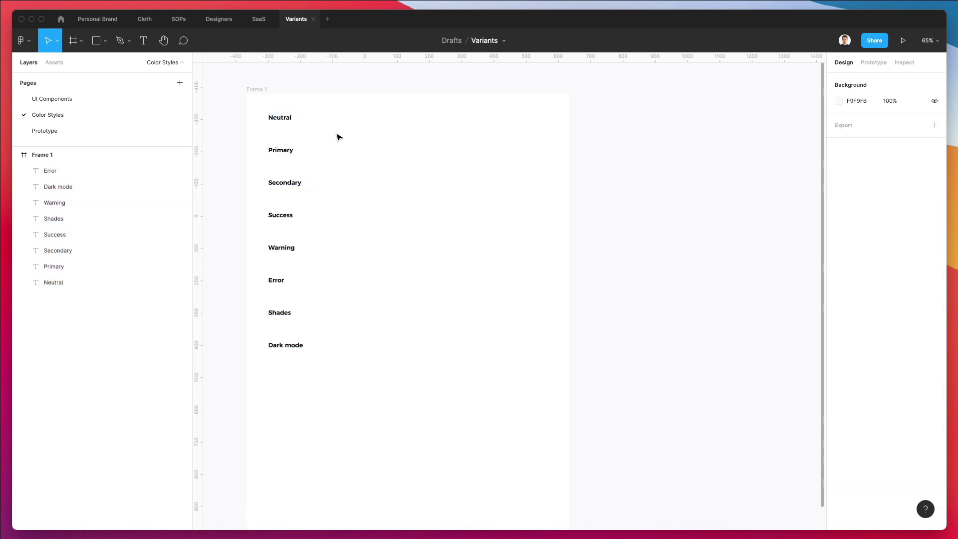
- Draw a grey C4C4C4 swatch rectangle to the right of the Neutral label
scroll(336, 135, up, 5)
scroll(337, 136, down, 2)
scroll(339, 138, down, 2)
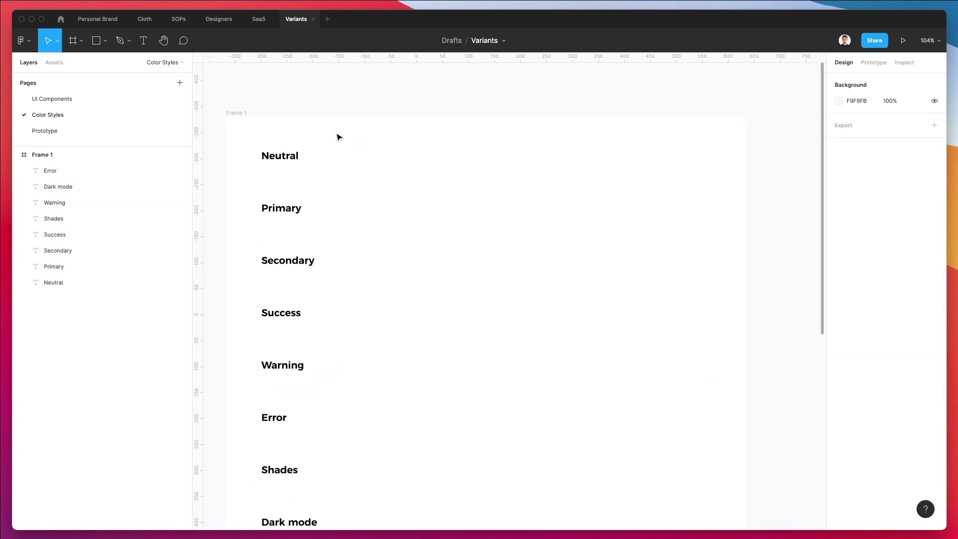
key(r)
mouse_move(312, 152)
mouse_down()
mouse_move(353, 202)
mouse_move(361, 199)
mouse_move(348, 187)
mouse_move(361, 164)
mouse_move(361, 183)
mouse_move(352, 174)
mouse_move(364, 174)
mouse_up()
- Give the grey swatch rectangle a corner radius of 5
key(Escape)
click(357, 163)
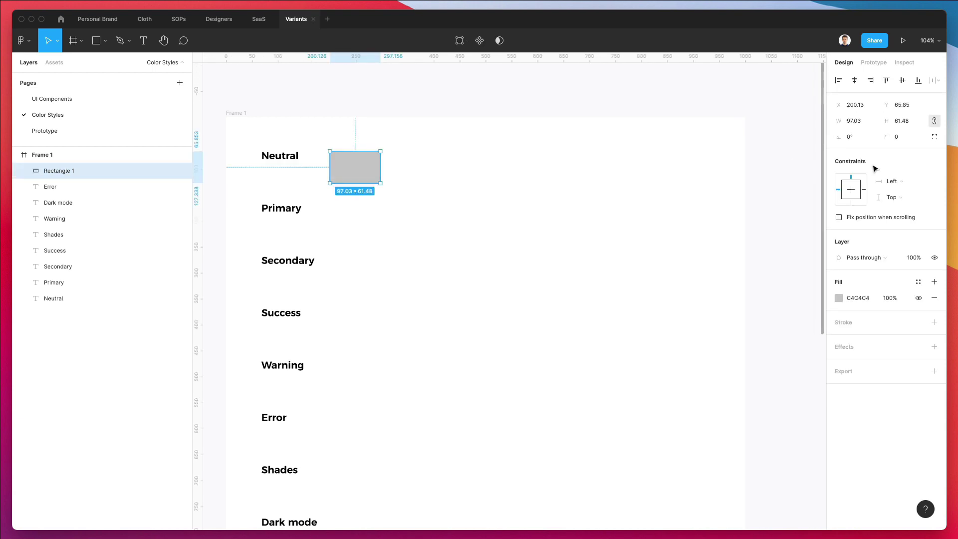
click(898, 137)
text(5)
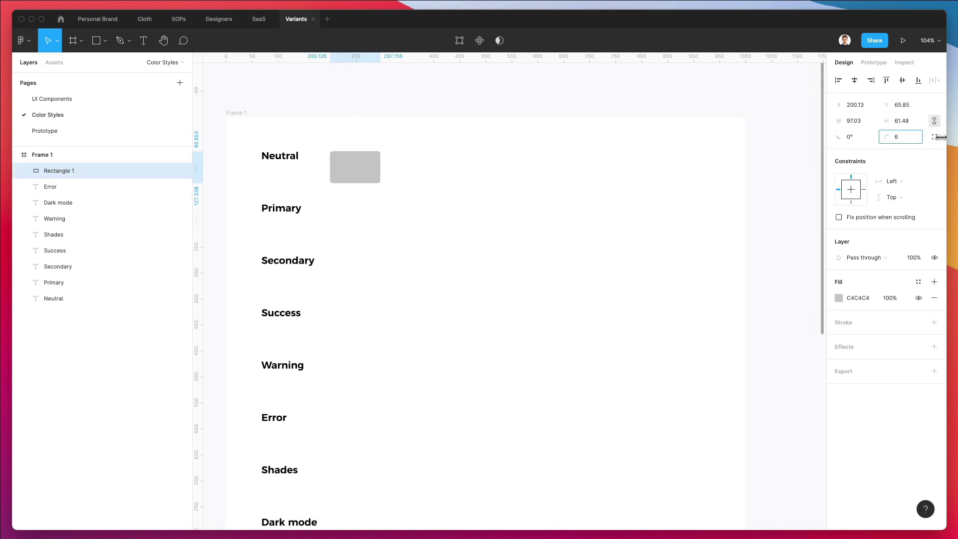
key(Return)
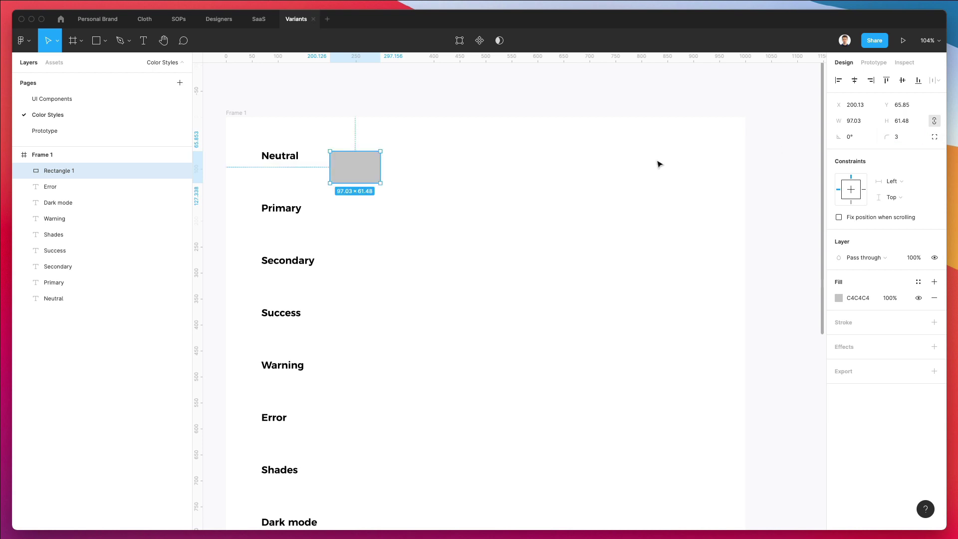
click(280, 125)
- Place a size-8 caption reading '50' under the swatch's left edge
scroll(279, 125, up, 5)
click(395, 186)
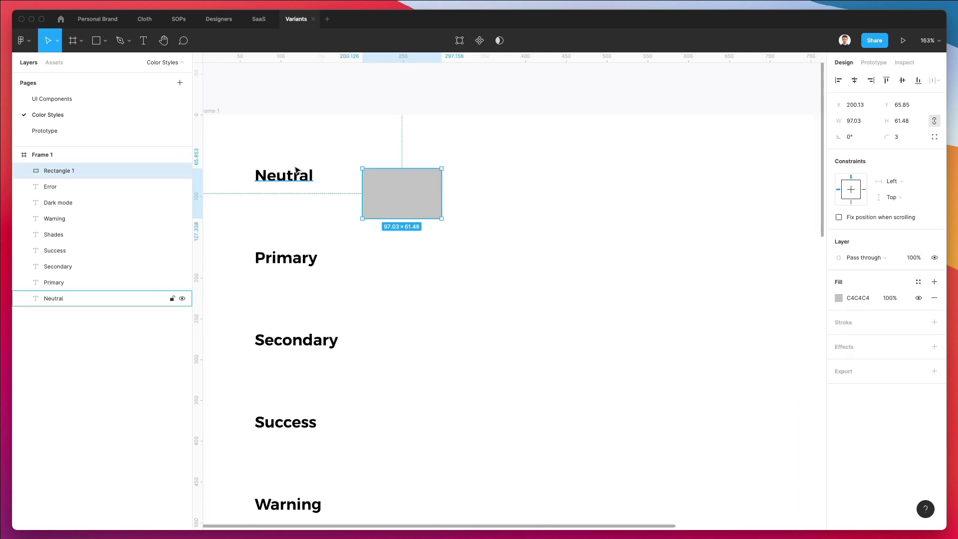
drag(298, 180, 407, 238)
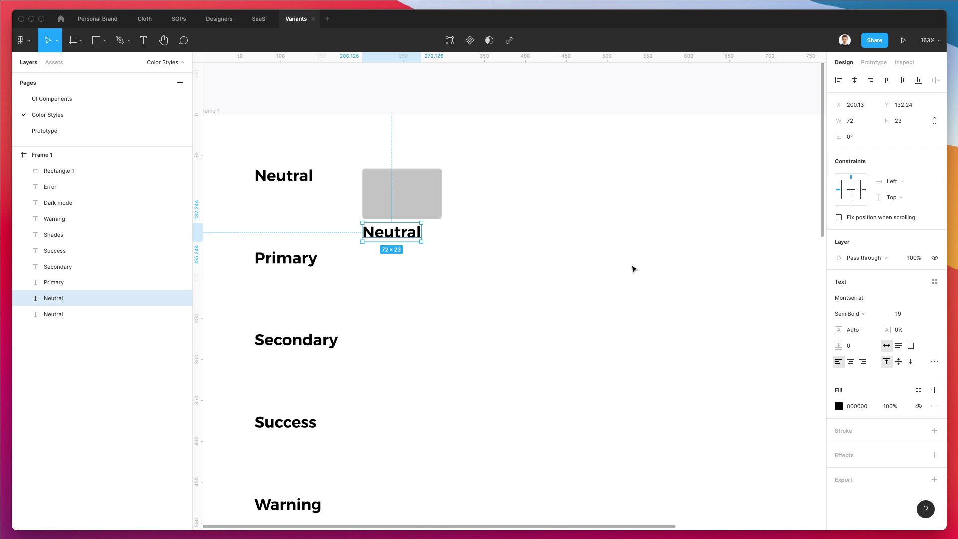
click(890, 317)
key(Down)
key(Down)
key(Down)
key(Down)
key(Down)
key(Down)
key(Down)
key(Down)
key(Down)
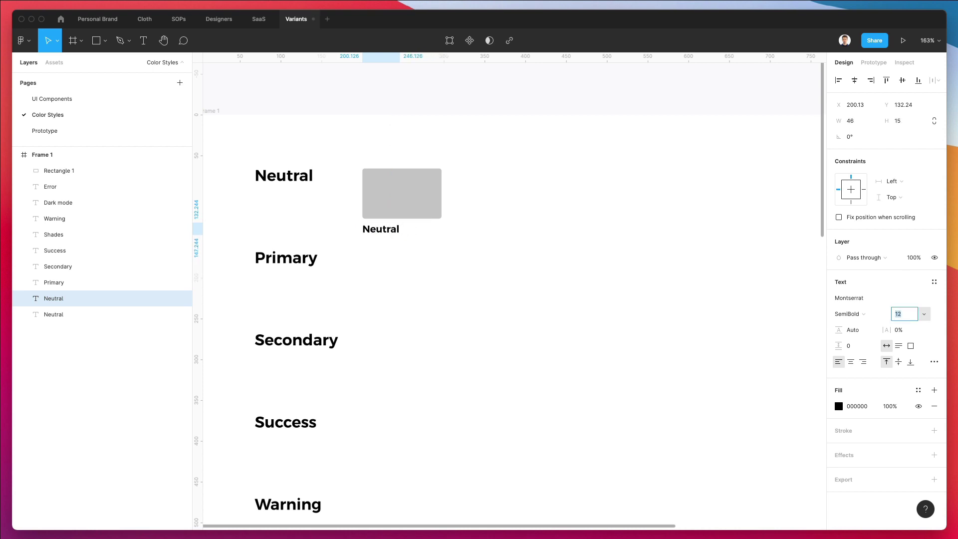
key(Down)
key(Down)
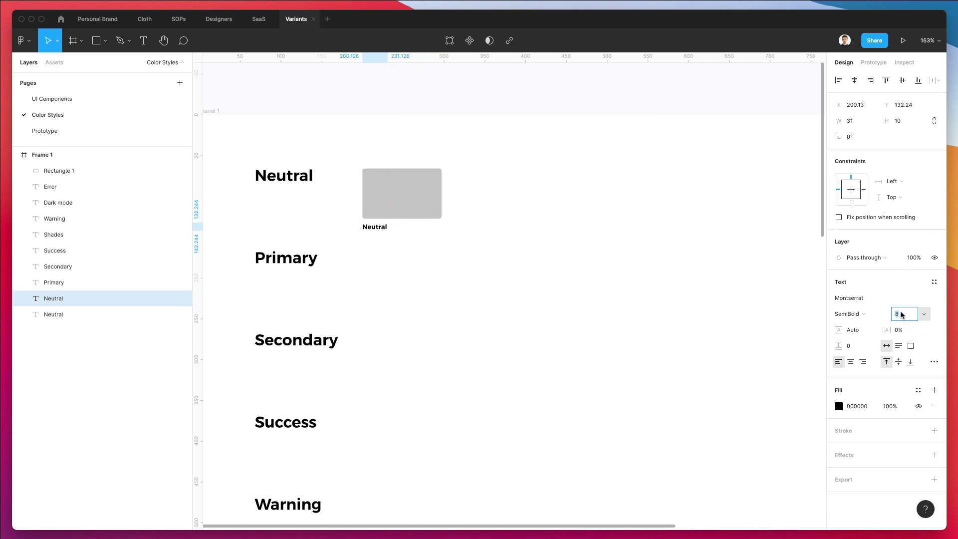
key(Return)
click(465, 279)
double_click(379, 225)
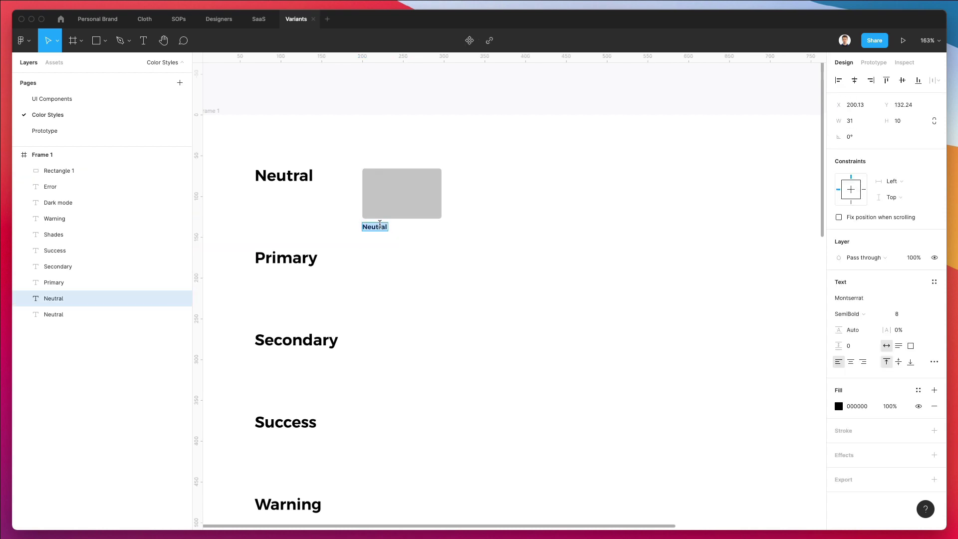
text(50)
key(Escape)
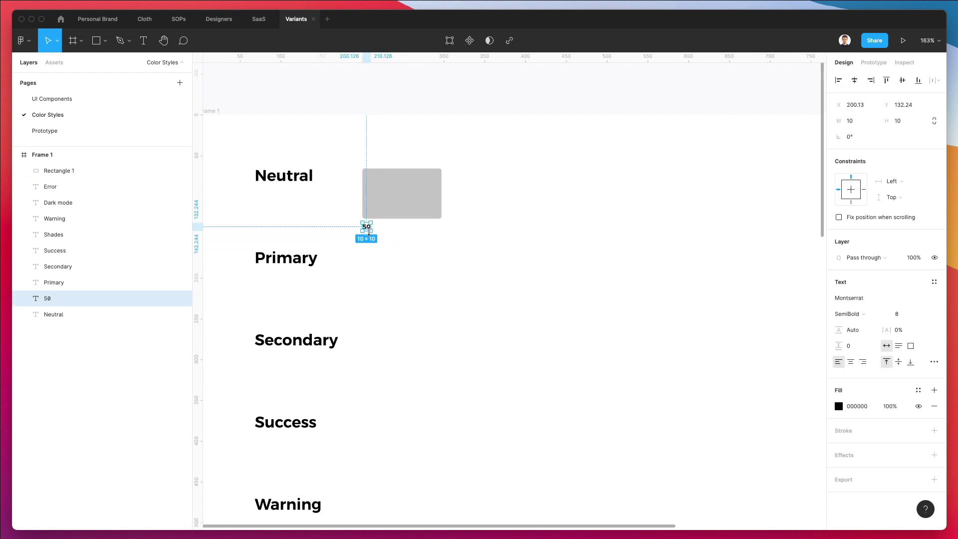
- Copy the caption to the swatch's right edge, right-align it, and change it to #FFFFFF
drag(368, 230, 437, 231)
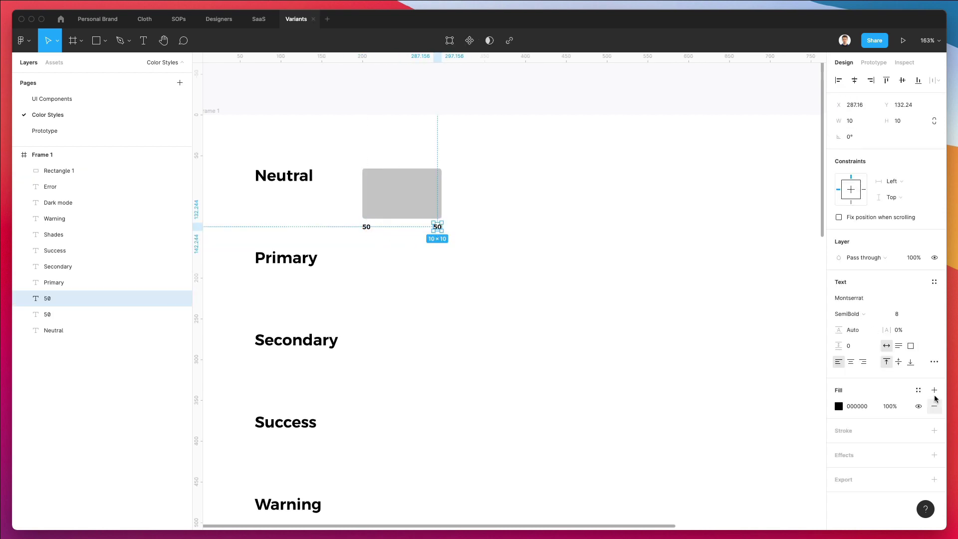
click(863, 361)
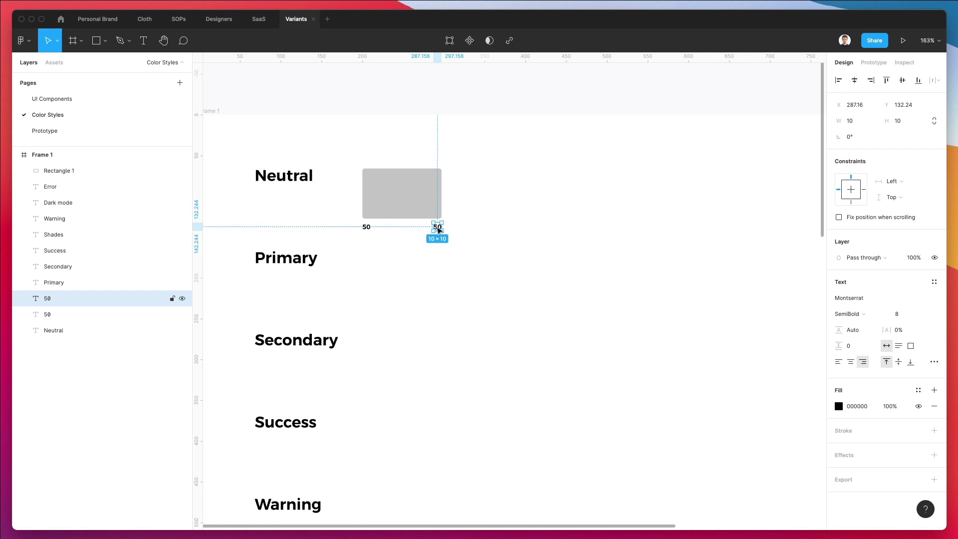
double_click(438, 228)
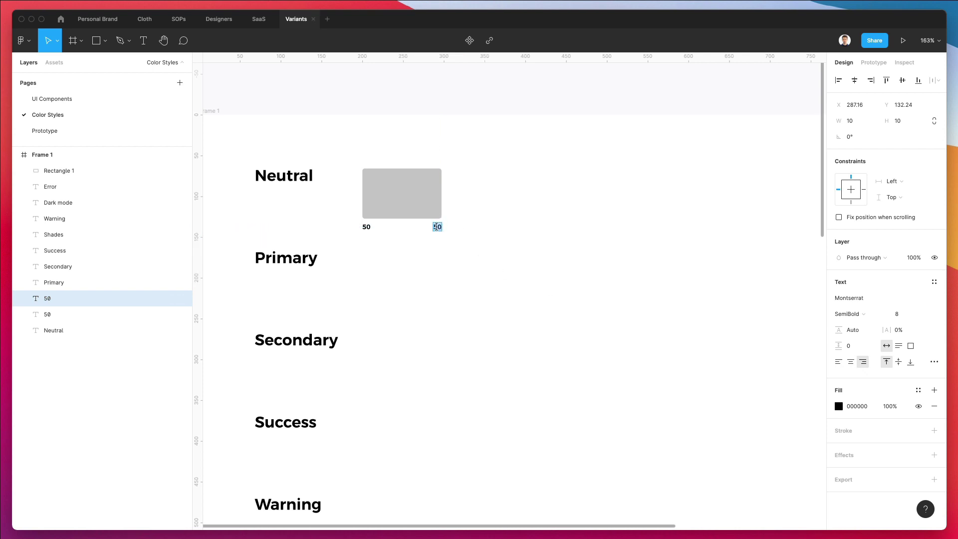
text(#FFFFFF)
- Set all eight section titles to font size 17
key(Escape)
scroll(481, 214, down, 3)
key(Escape)
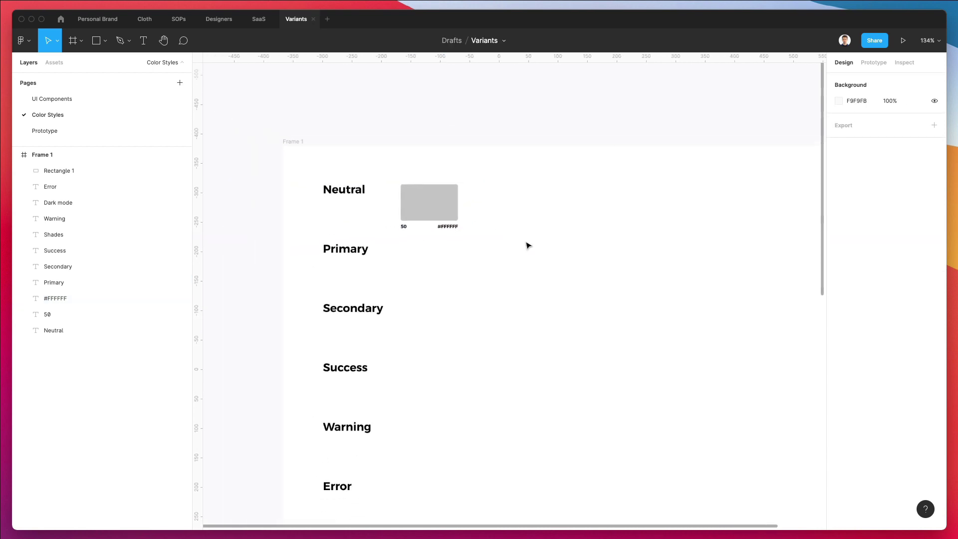
scroll(528, 245, down, 2)
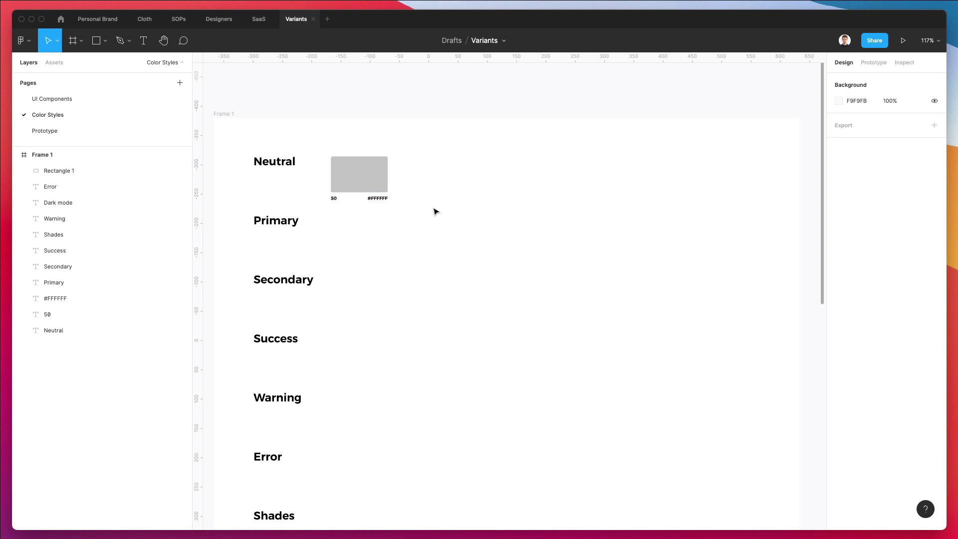
drag(436, 211, 324, 160)
scroll(488, 164, down, 2)
key(Escape)
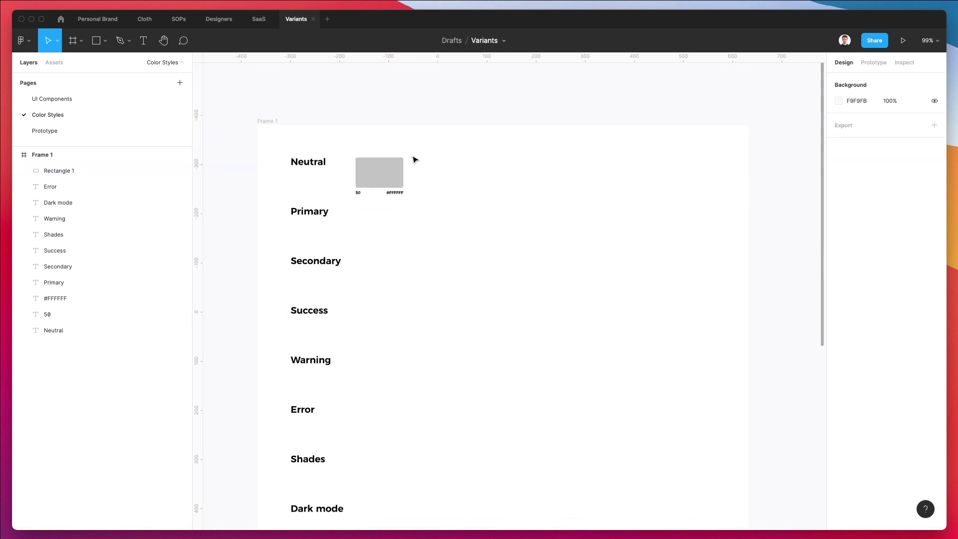
drag(278, 138, 327, 458)
scroll(326, 458, up, 2)
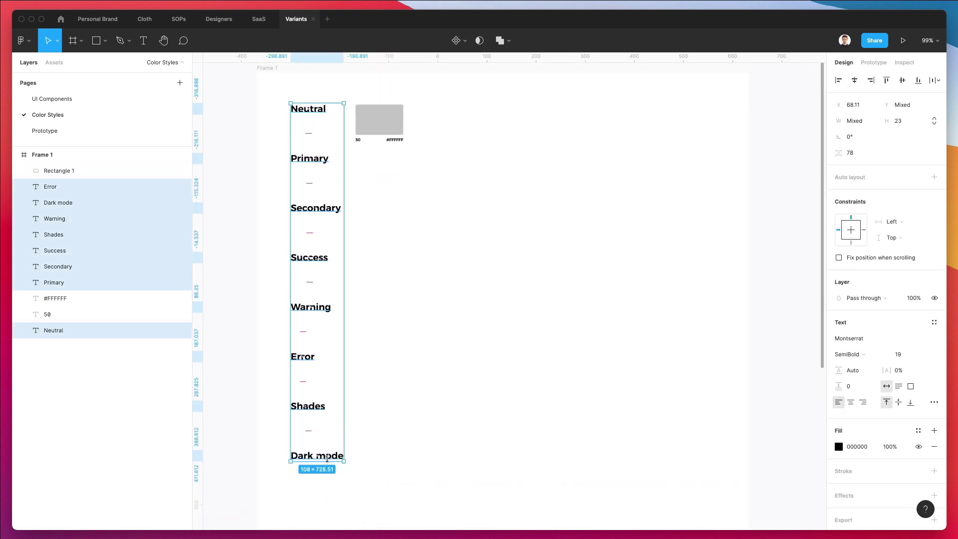
click(901, 355)
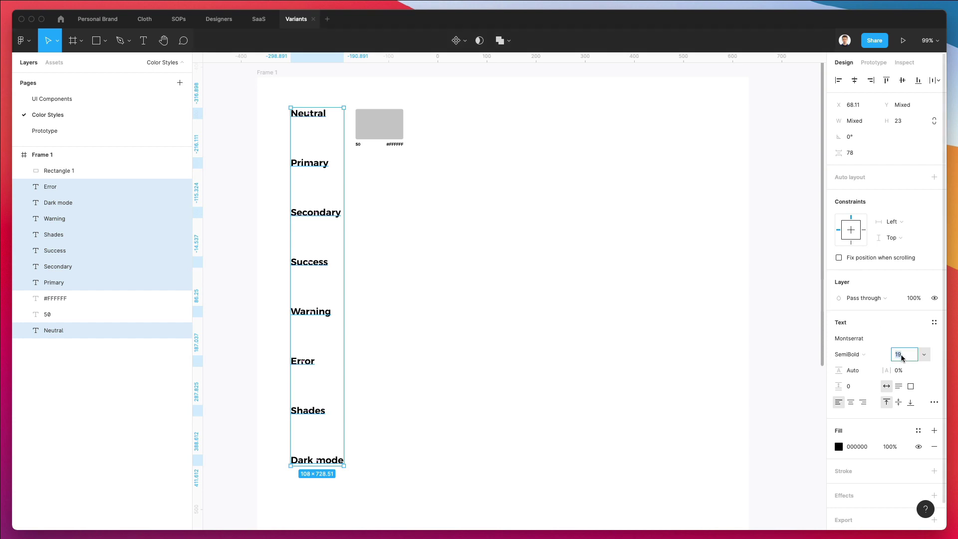
text(17)
key(Return)
- Change the 50 and #FFFFFF swatch captions from SemiBold to Regular weight
click(507, 111)
drag(437, 161, 350, 118)
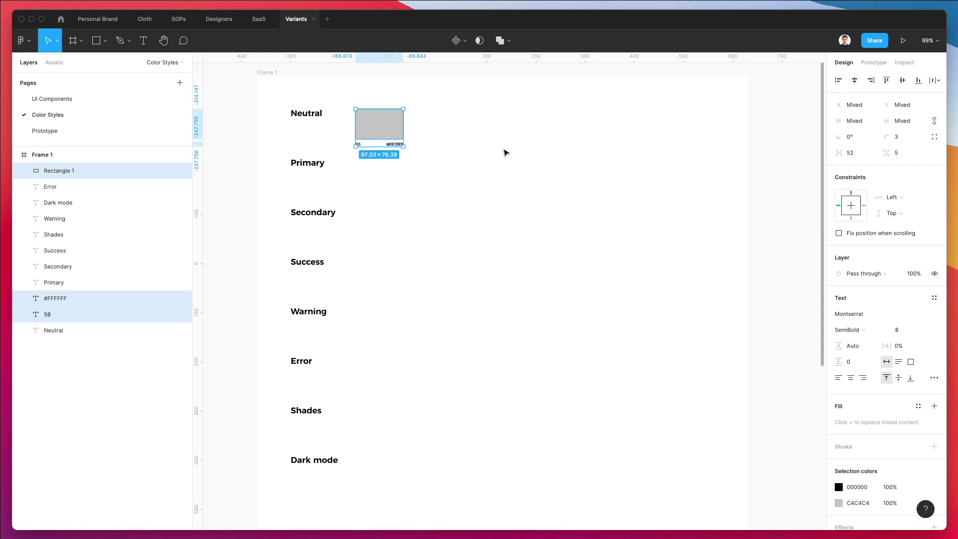
click(505, 152)
scroll(353, 119, up, 5)
drag(349, 152, 414, 183)
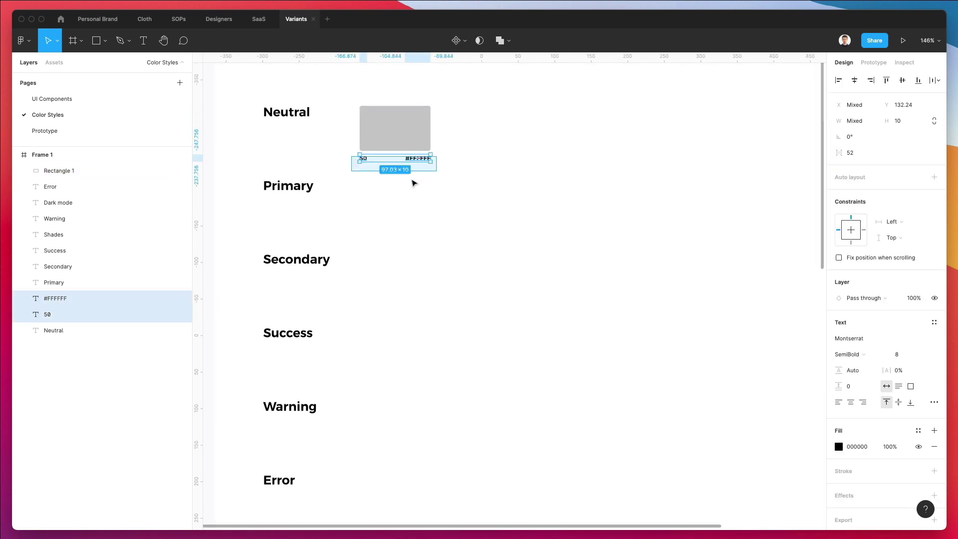
click(854, 355)
click(865, 331)
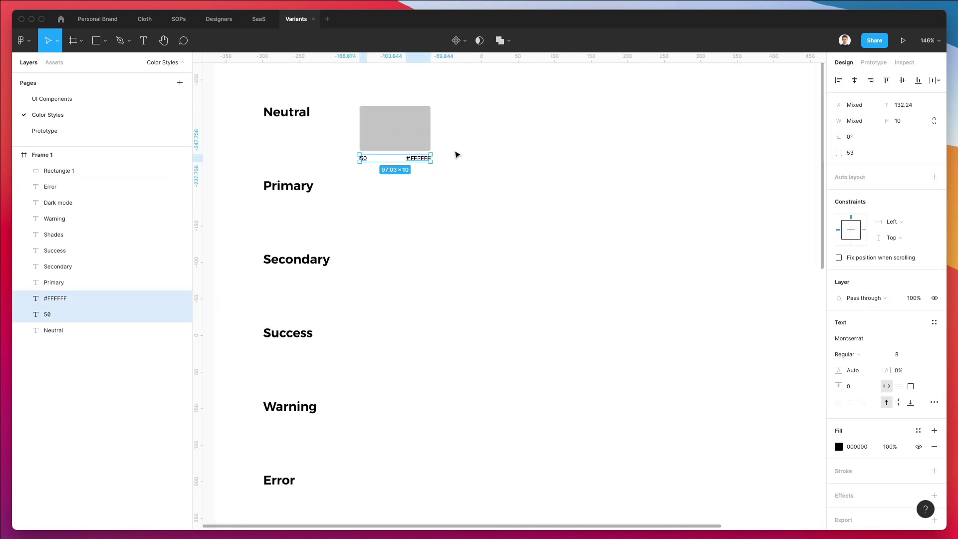
click(620, 245)
scroll(496, 248, up, 2)
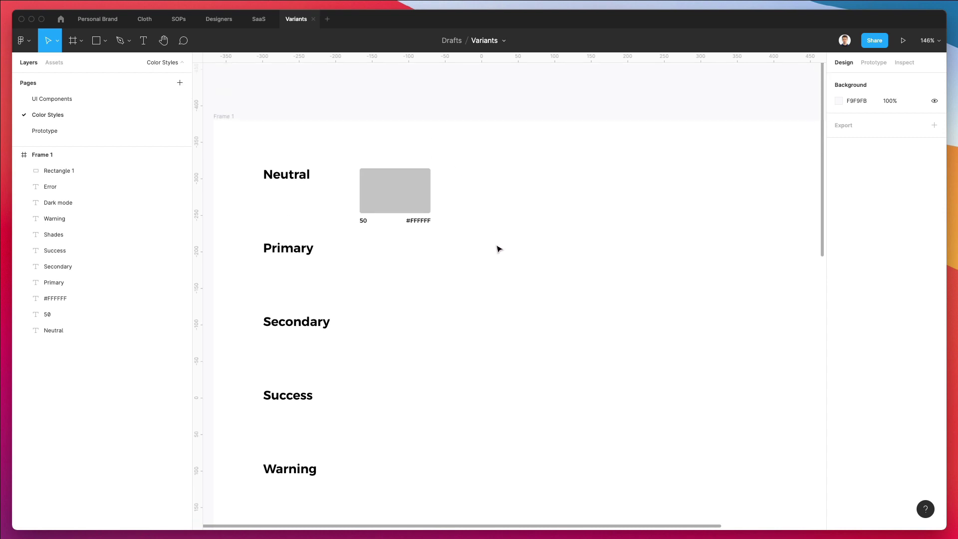
- Space a second swatch closer and duplicate it to make six evenly spaced Neutral swatches
drag(502, 252, 435, 188)
scroll(349, 169, down, 2)
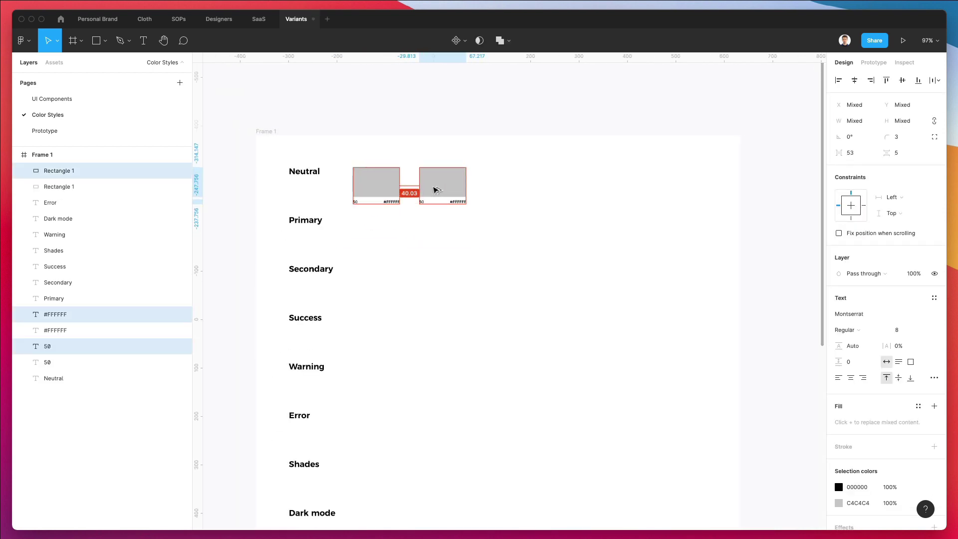
drag(435, 190, 428, 190)
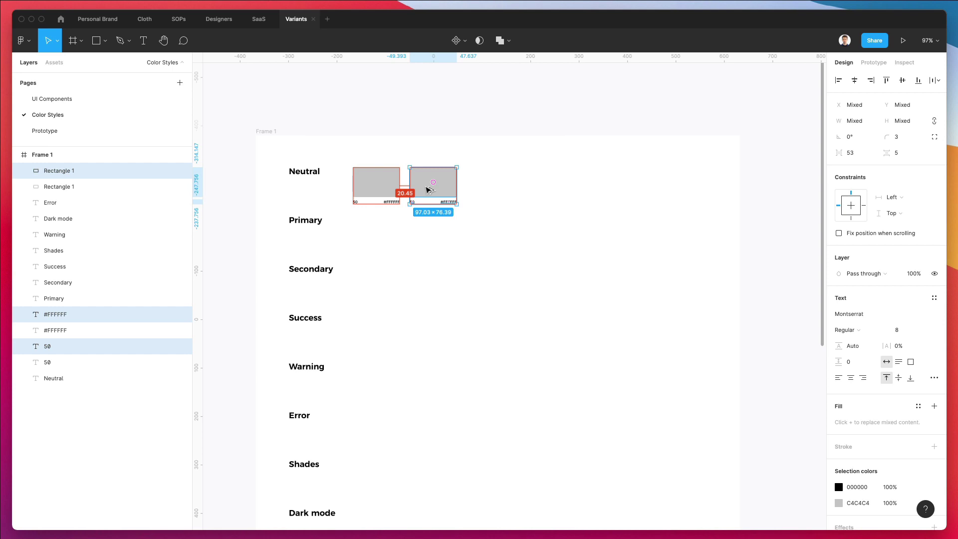
key(super+d)
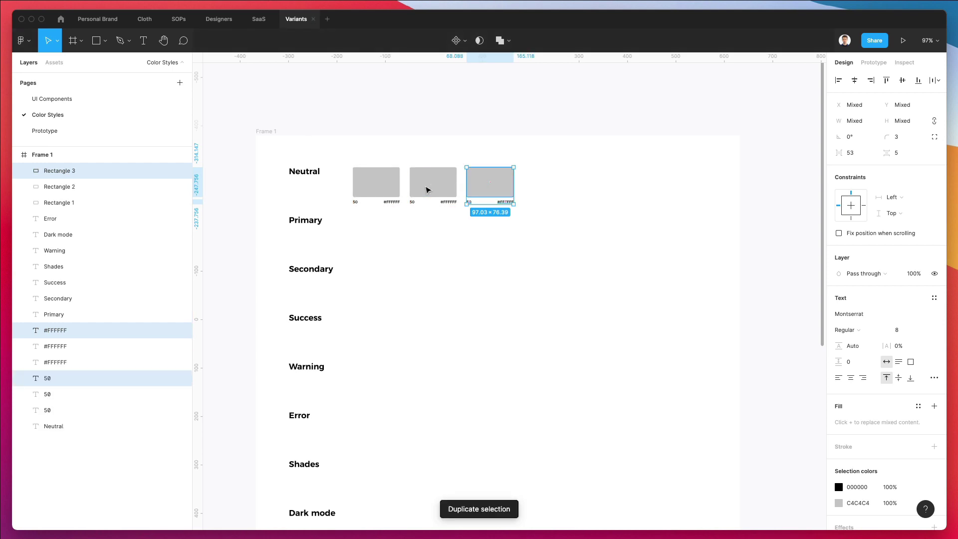
key(super+d)
key(super+d)
key(super+d)
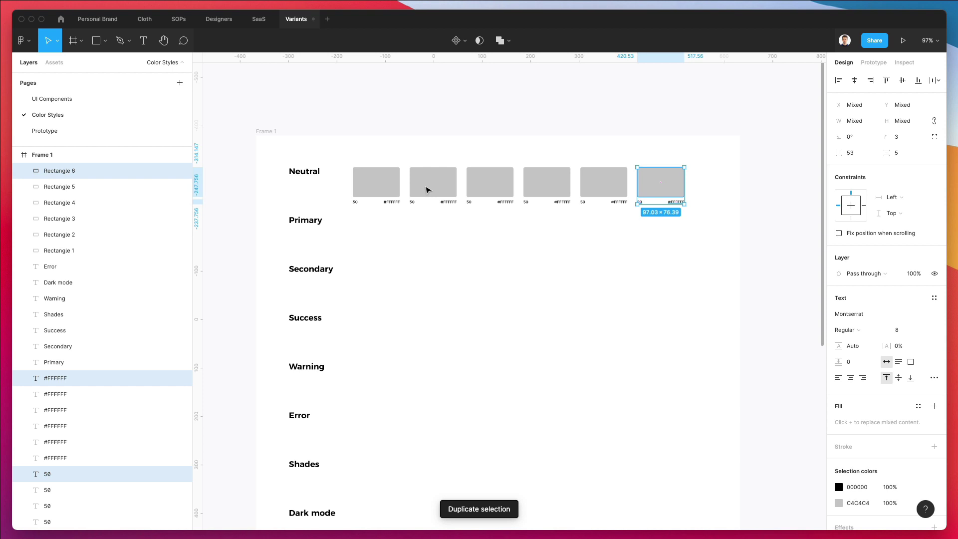
click(499, 252)
- Recolour all the Neutral row's 50 and #FFFFFF labels grey (737373)
scroll(498, 257, down, 3)
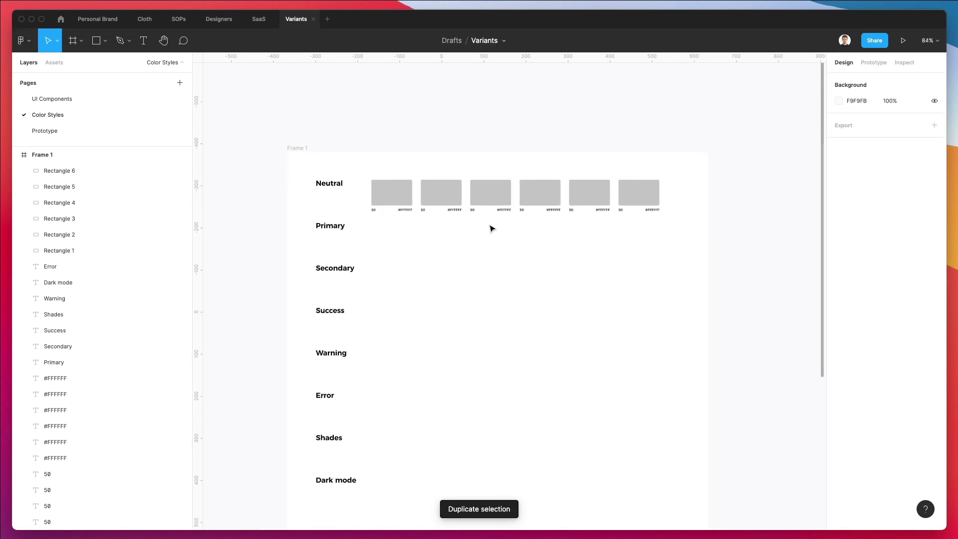
scroll(552, 191, up, 5)
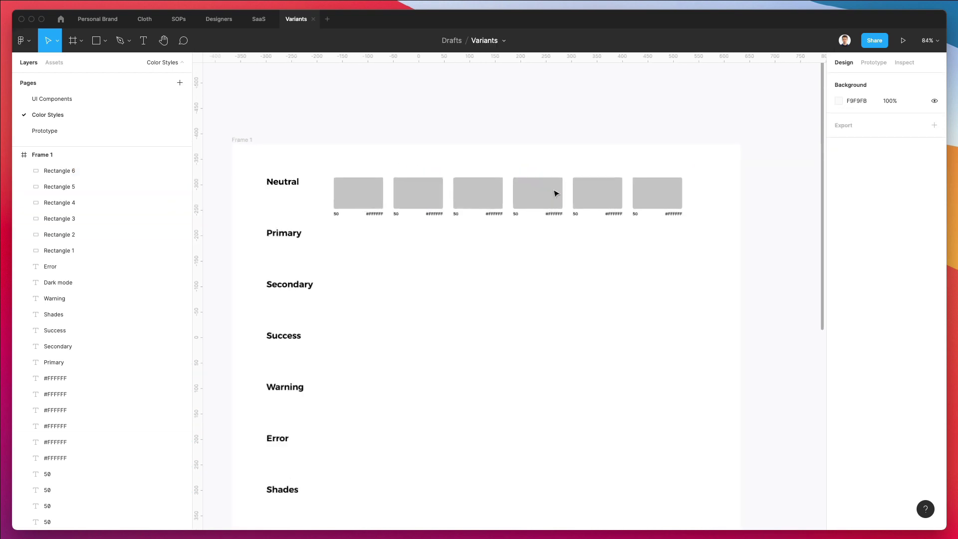
drag(290, 231, 706, 223)
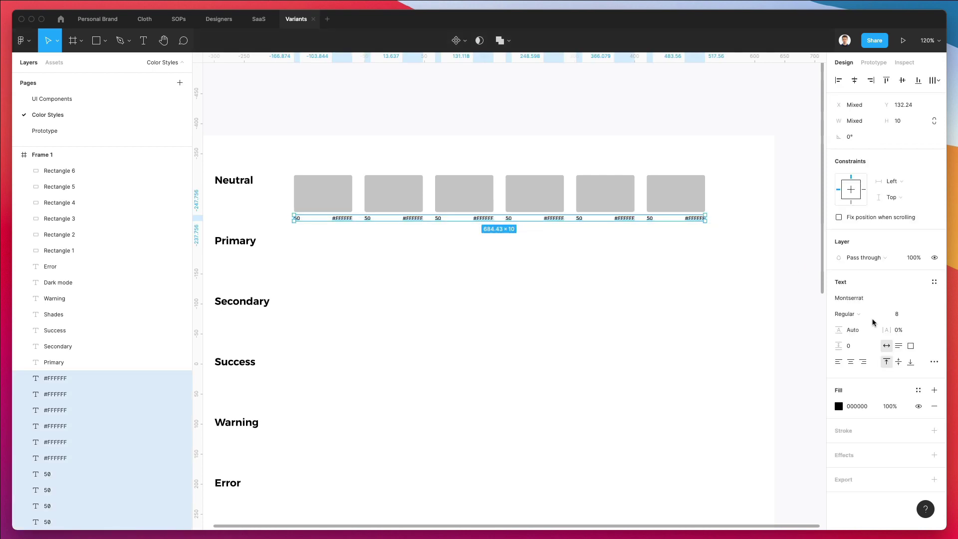
click(838, 406)
drag(712, 367, 665, 356)
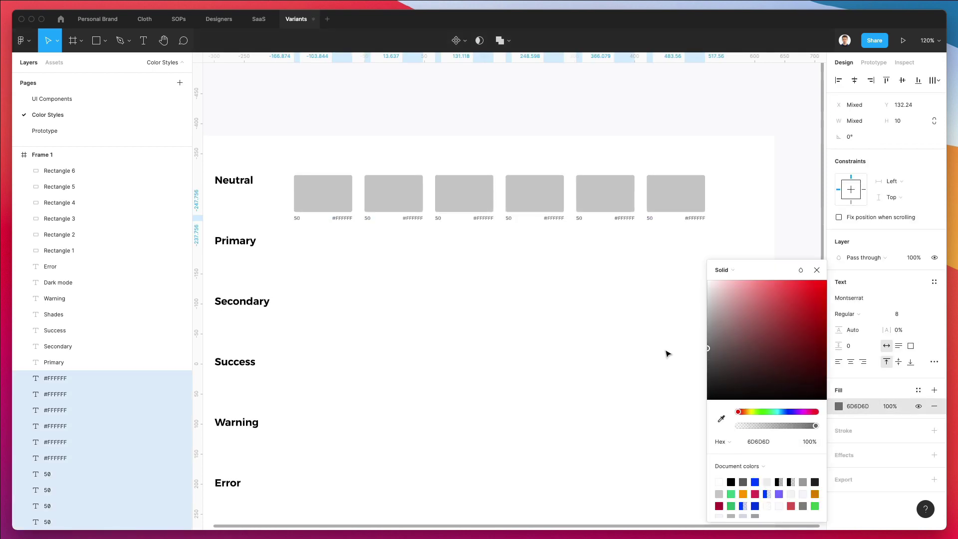
click(511, 299)
- Select the sixth Neutral swatch to check the finished row
scroll(510, 298, down, 2)
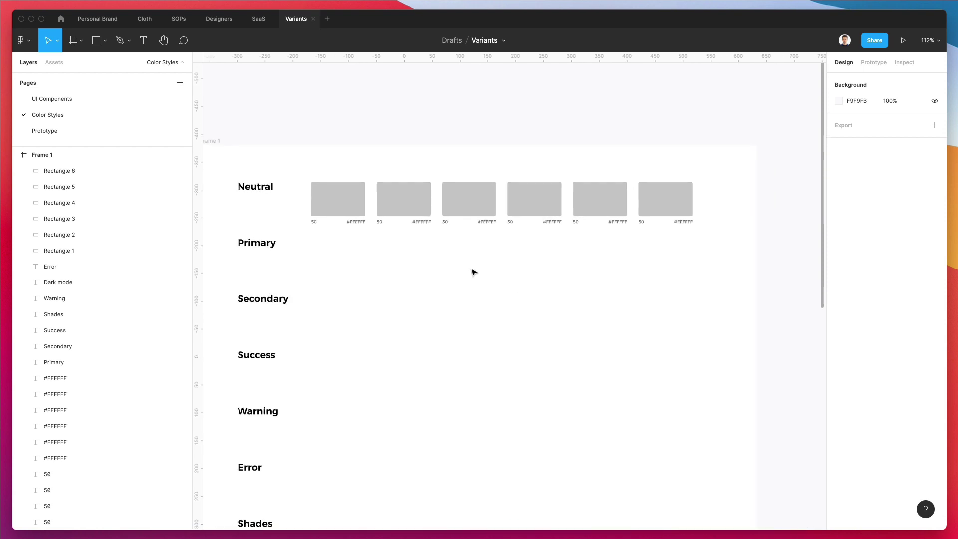
scroll(478, 272, down, 1)
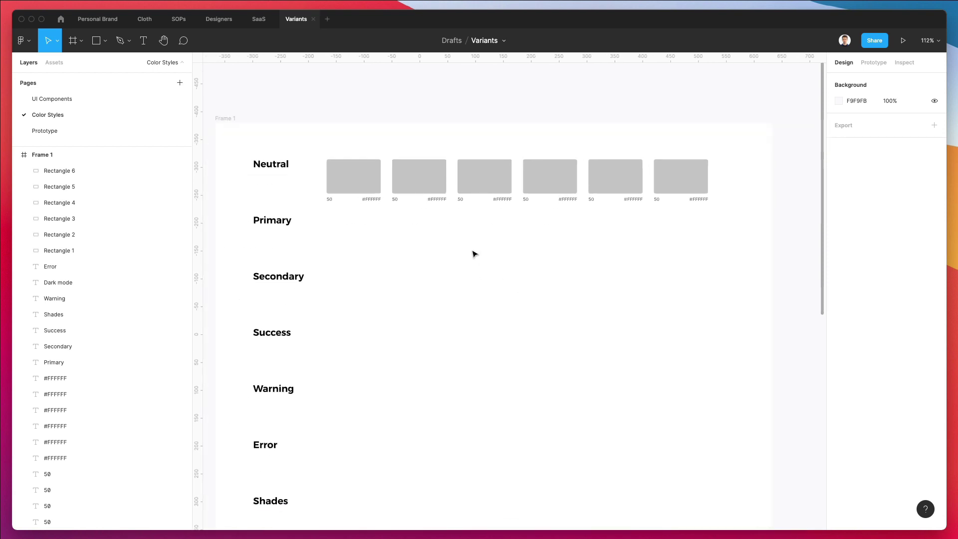
click(698, 180)
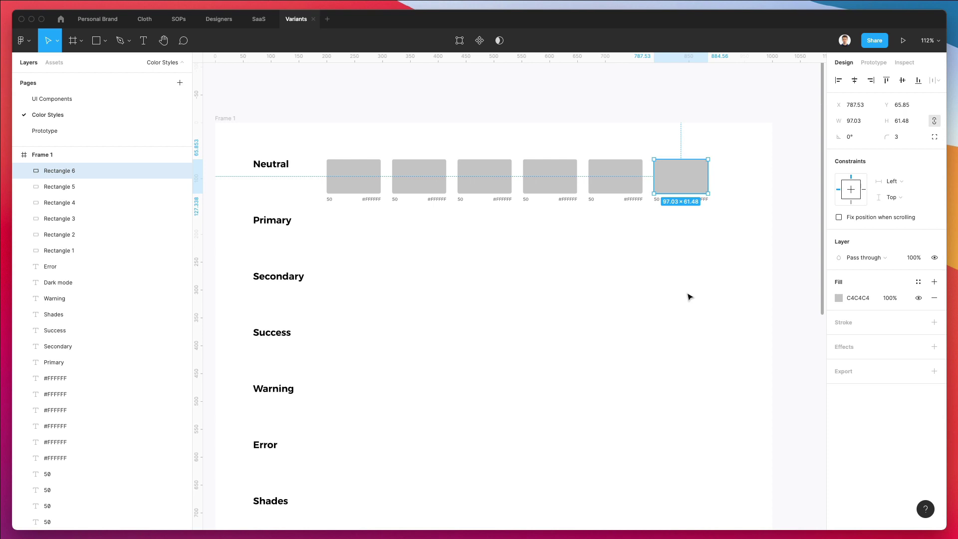
click(314, 233)
- Copy the six-swatch Neutral row beside Primary and duplicate it into each section through Dark mode
drag(396, 183, 742, 256)
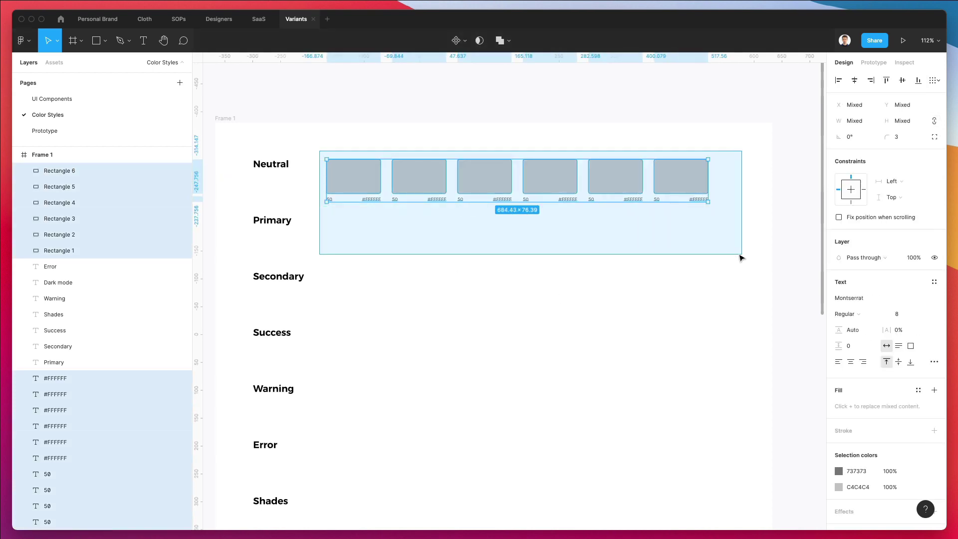
drag(661, 184, 654, 241)
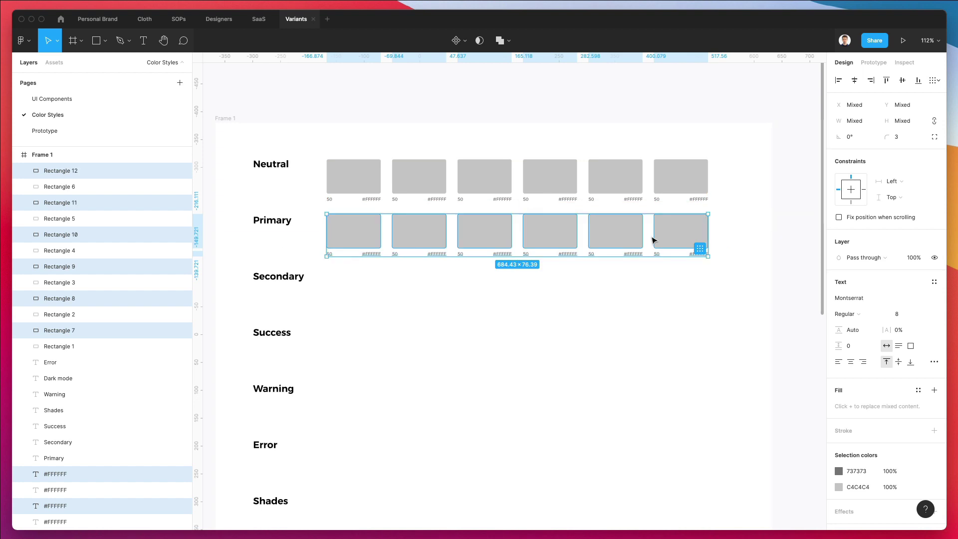
key(super+d)
key(super+d)
key(super+d)
key(super+d)
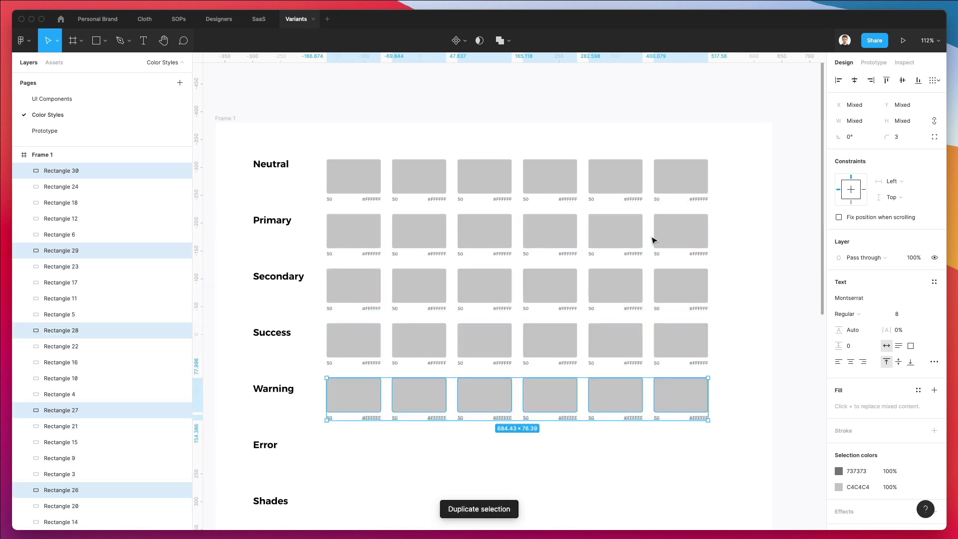
key(super+d)
scroll(652, 240, down, 1)
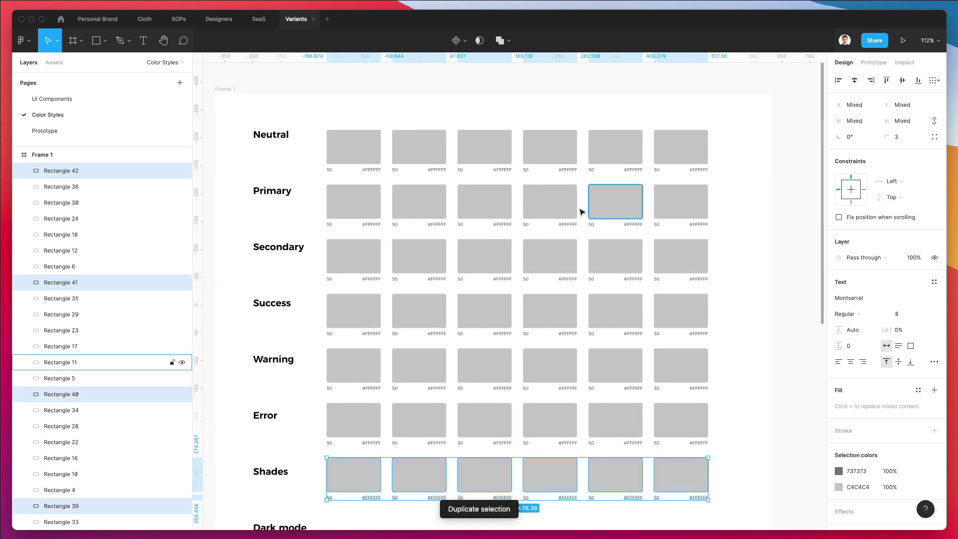
scroll(568, 215, down, 2)
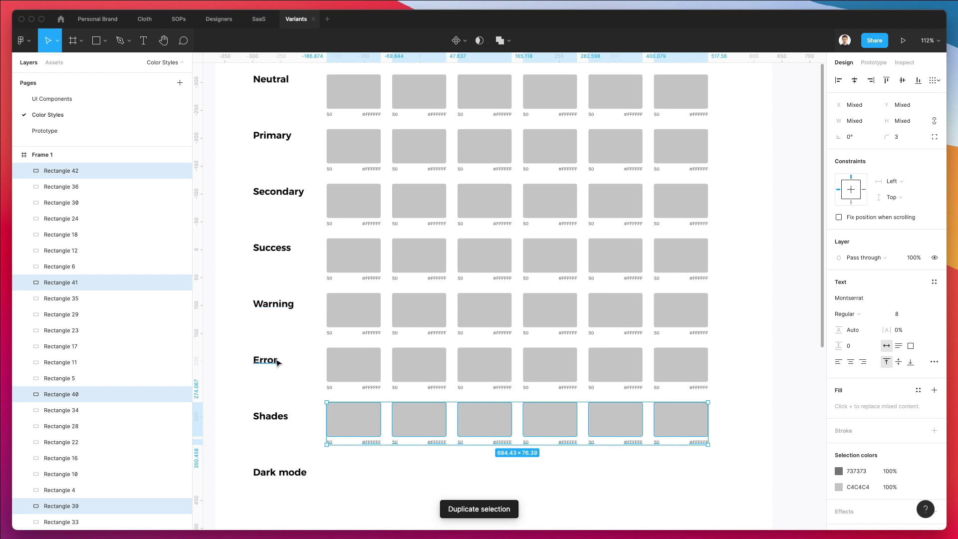
key(super+d)
scroll(357, 333, down, 3)
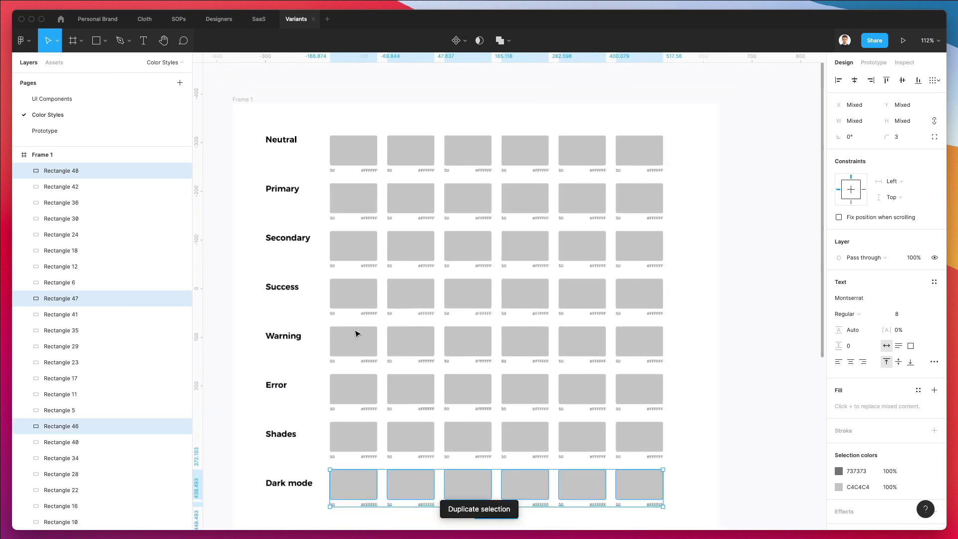
- Lower the Primary, Neutral and Secondary labels to centre them beside their swatch rows
click(291, 458)
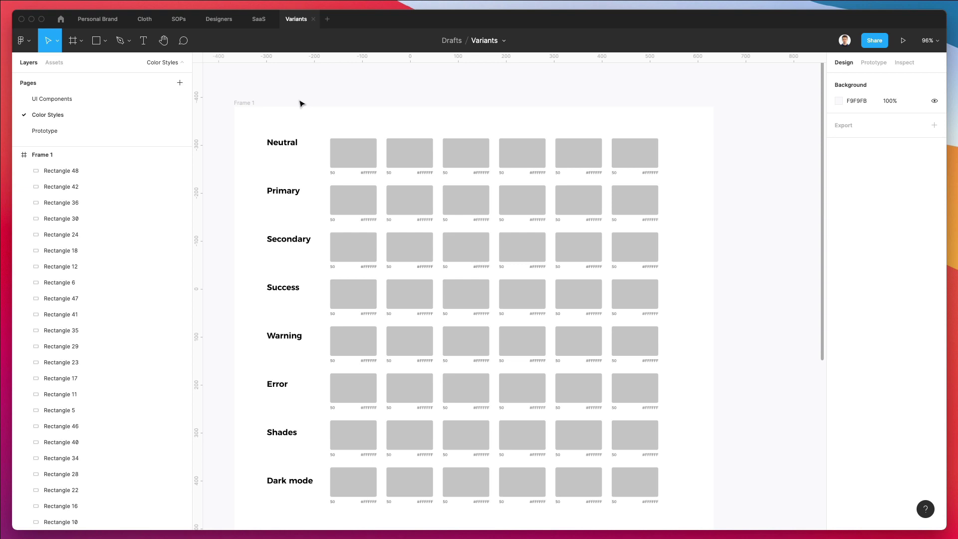
click(290, 199)
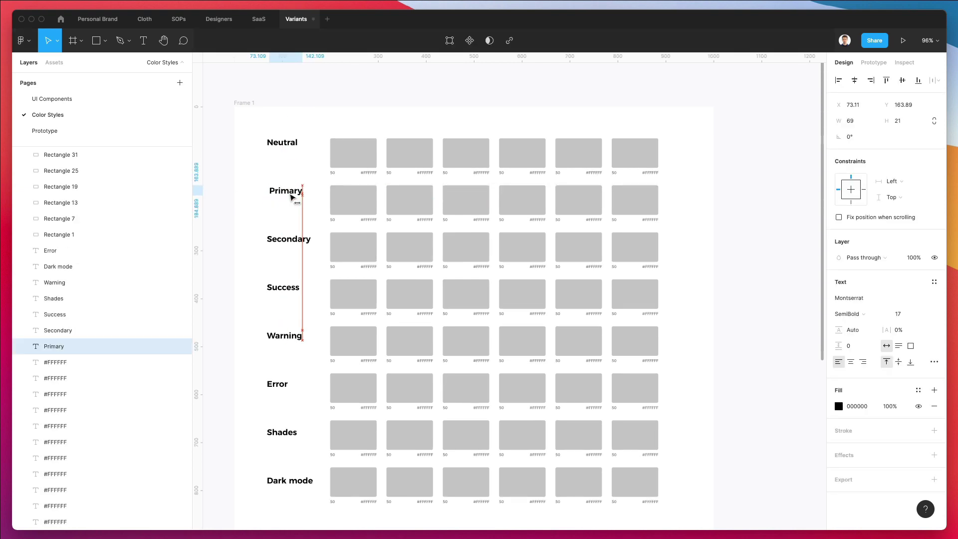
key(Escape)
drag(290, 197, 290, 202)
drag(287, 147, 288, 155)
scroll(288, 155, up, 5)
drag(285, 282, 286, 302)
- Centre the Success, Warning, Shades and Dark mode labels on their rows and fit the frame
scroll(295, 299, down, 3)
click(284, 291)
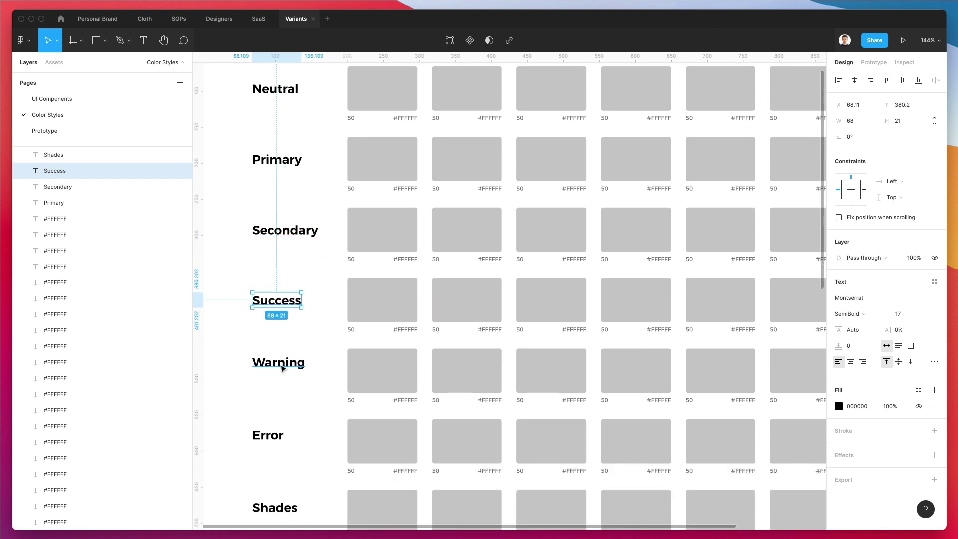
drag(283, 368, 282, 373)
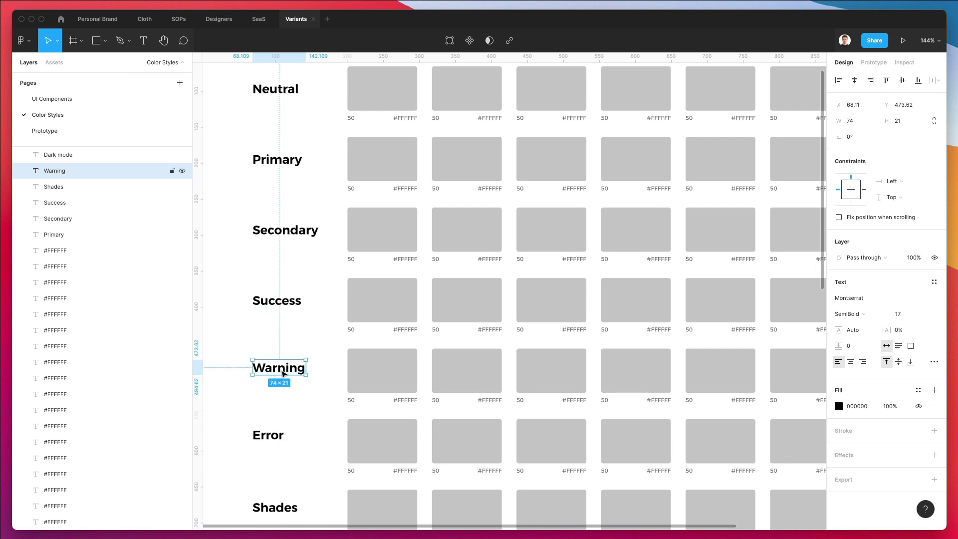
scroll(282, 372, down, 3)
scroll(283, 373, down, 3)
drag(274, 340, 274, 346)
drag(278, 412, 279, 414)
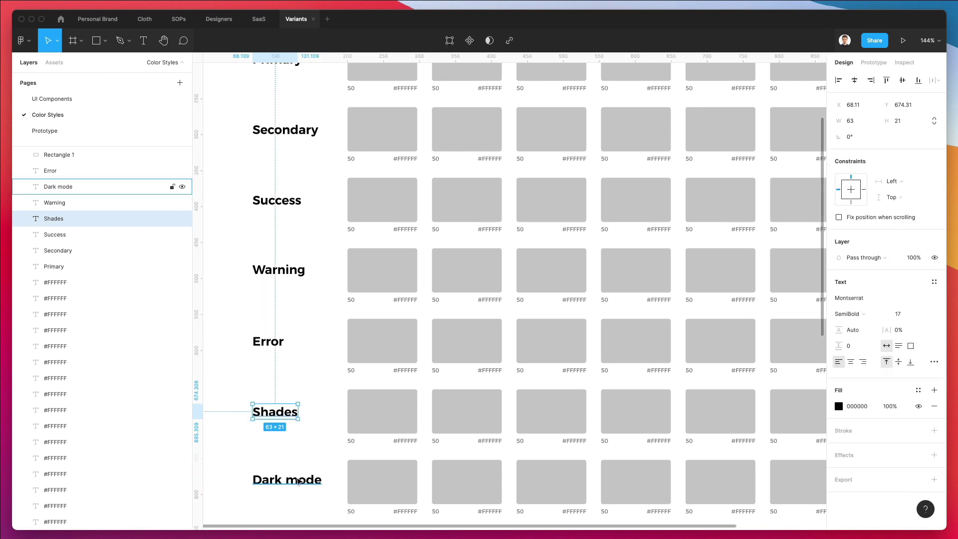
key(Escape)
drag(298, 479, 298, 484)
key(shift+1)
key(Escape)
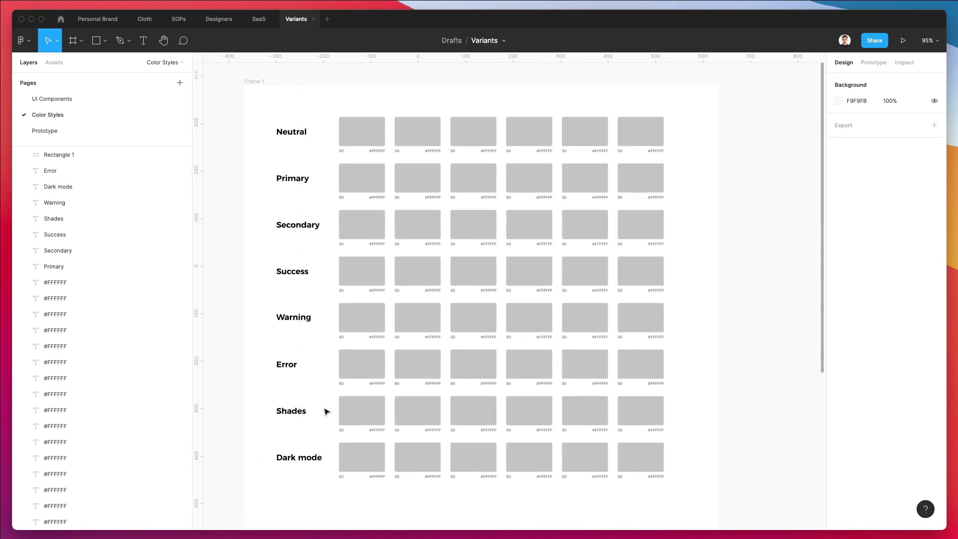
- Go to the UI Components page and view the Buttons frame
scroll(349, 361, down, 5)
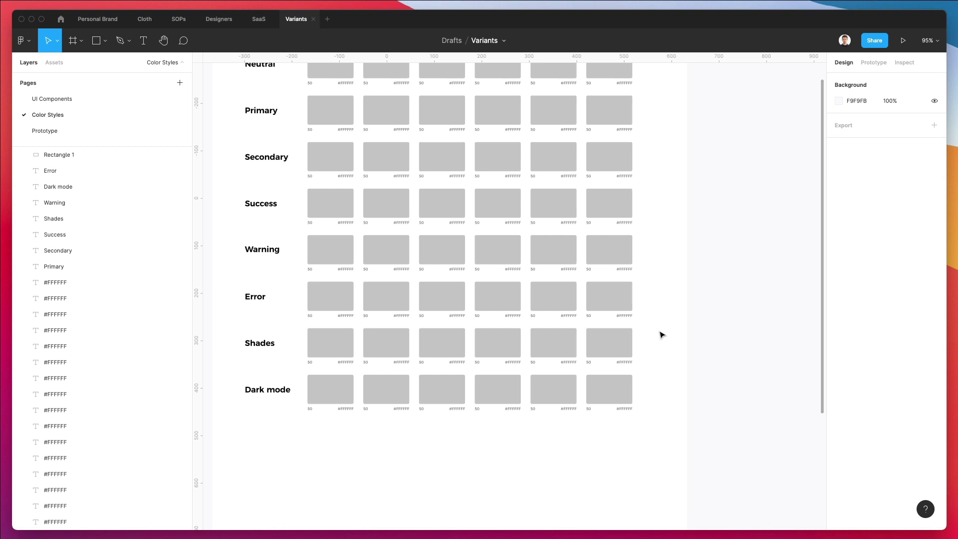
scroll(662, 334, up, 2)
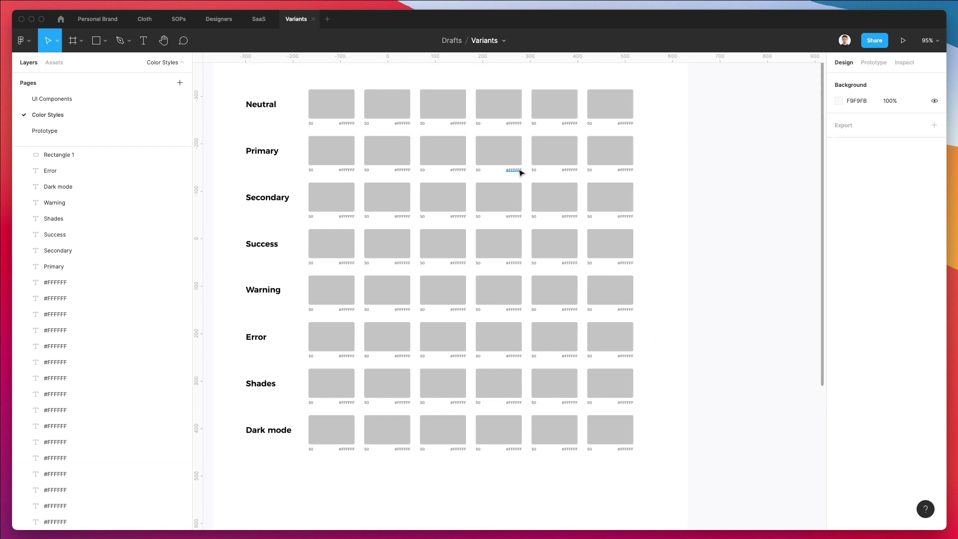
scroll(445, 135, up, 3)
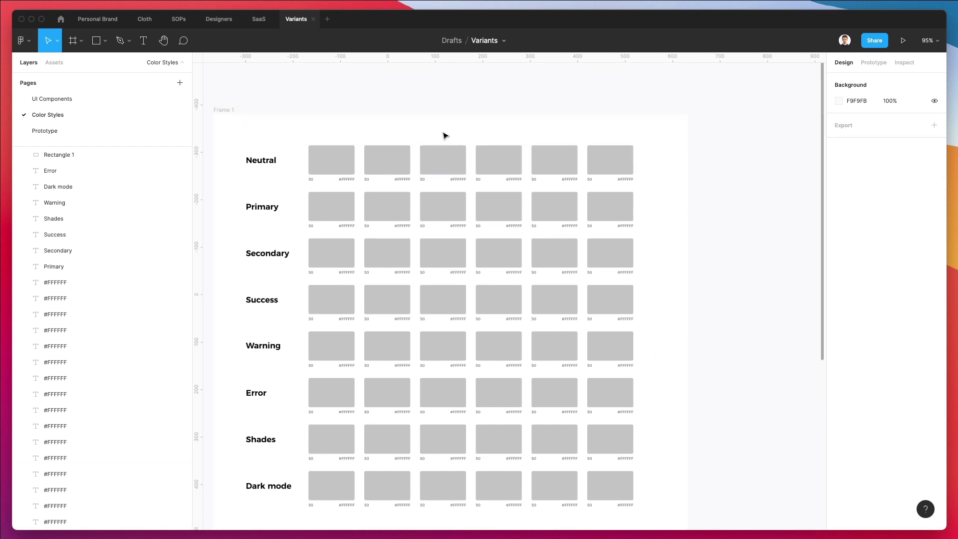
click(70, 102)
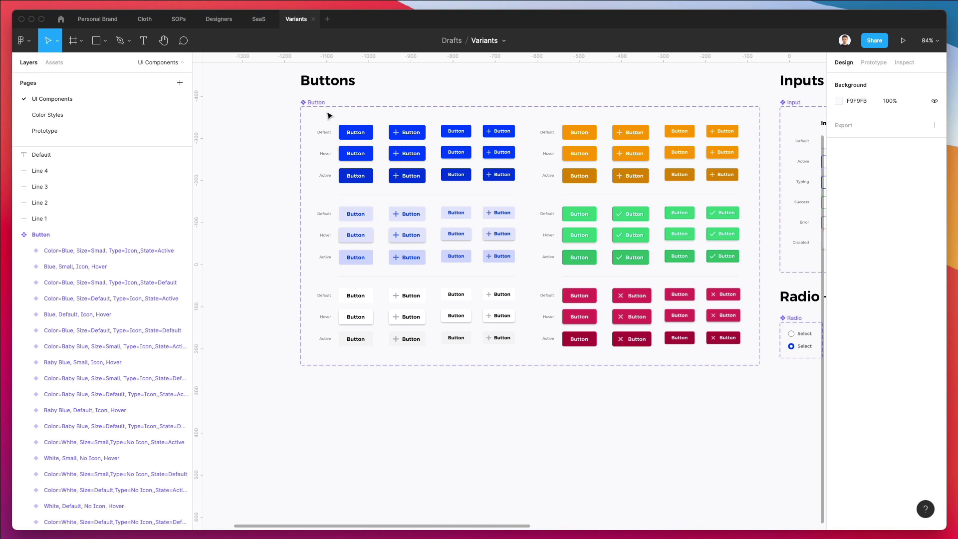
drag(329, 116, 739, 395)
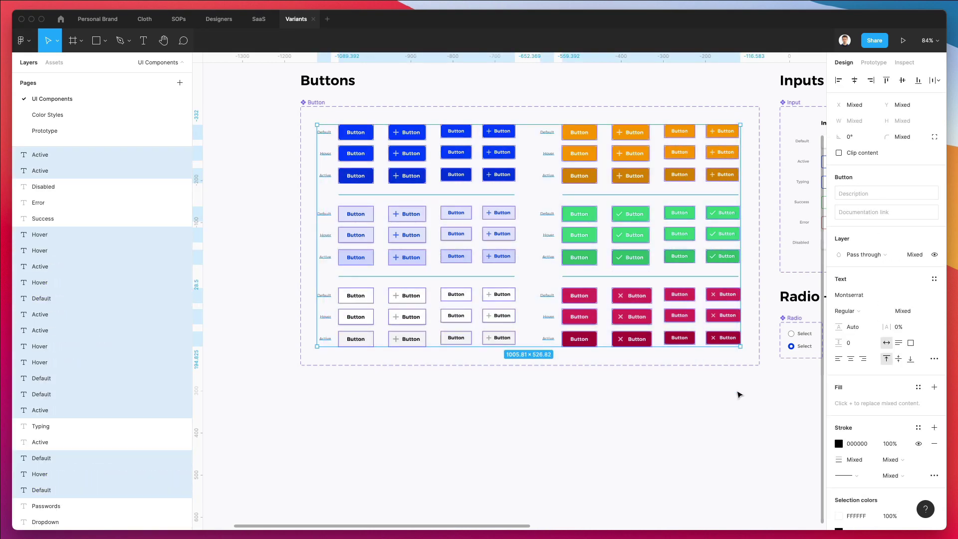
click(739, 395)
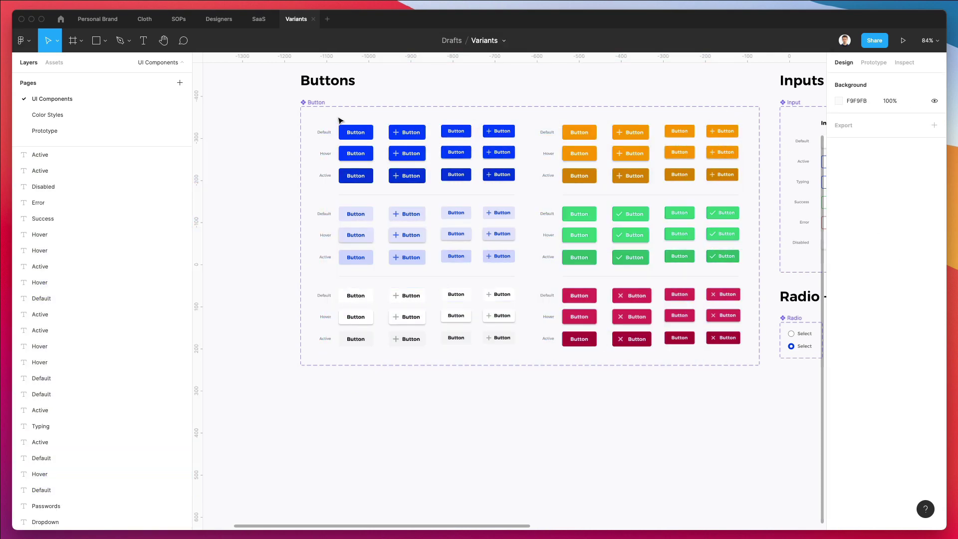
- Select the Default and Active variants of every button colour and copy them
click(351, 132)
shift+click(353, 216)
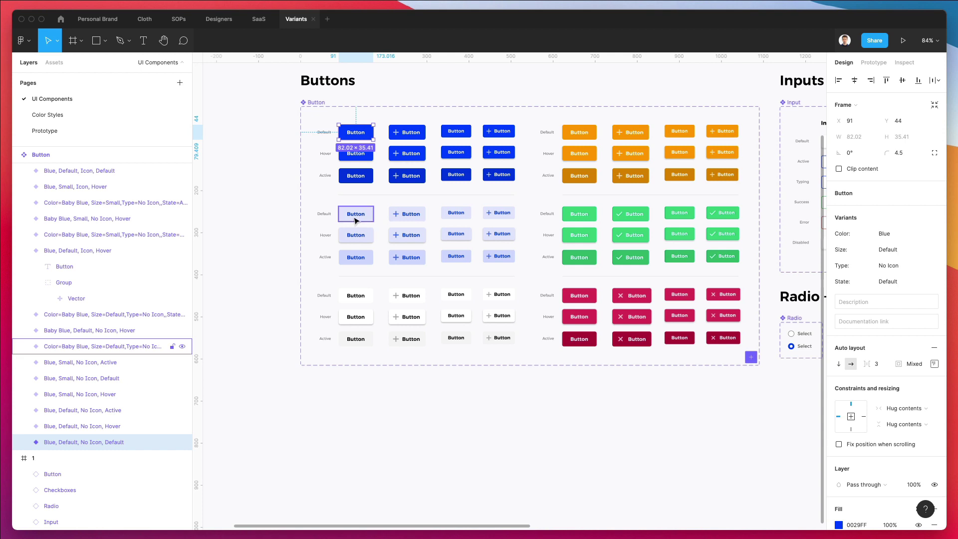
shift+click(567, 133)
shift+click(576, 215)
shift+click(576, 296)
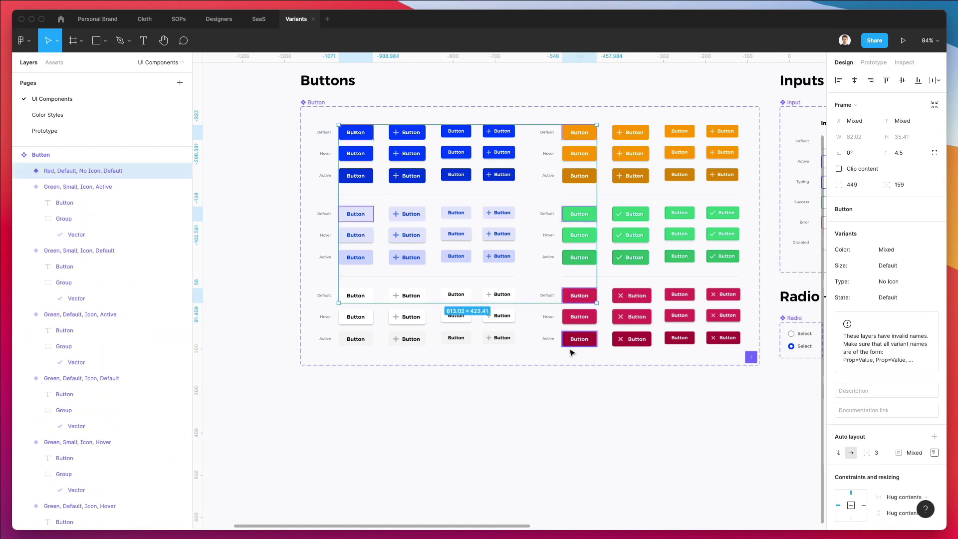
shift+click(576, 342)
shift+click(577, 257)
shift+click(579, 174)
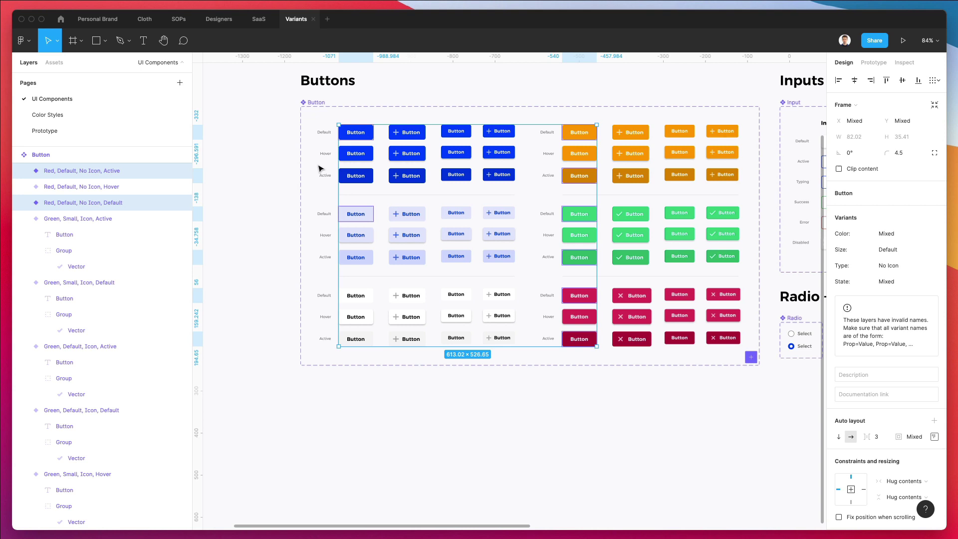
shift+click(348, 174)
shift+click(359, 258)
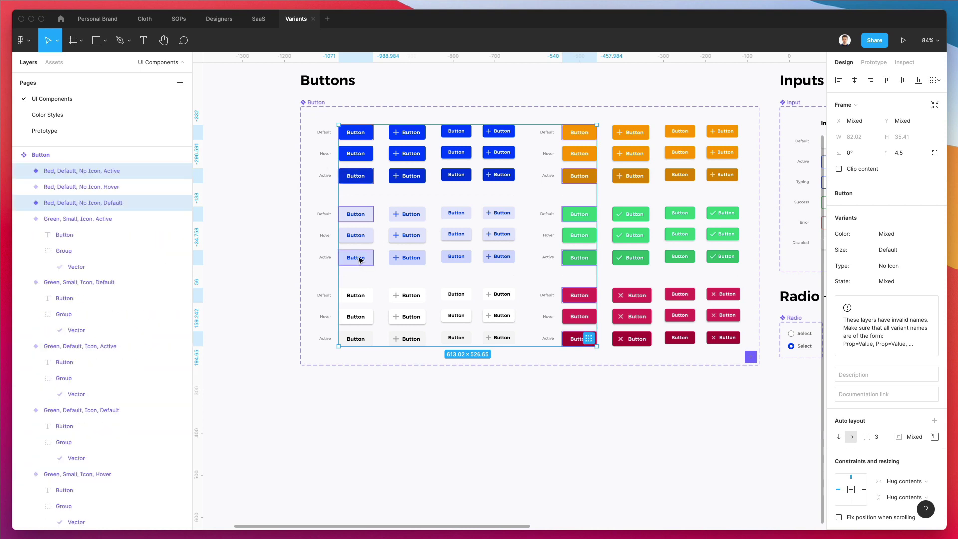
shift+click(354, 339)
shift+click(357, 294)
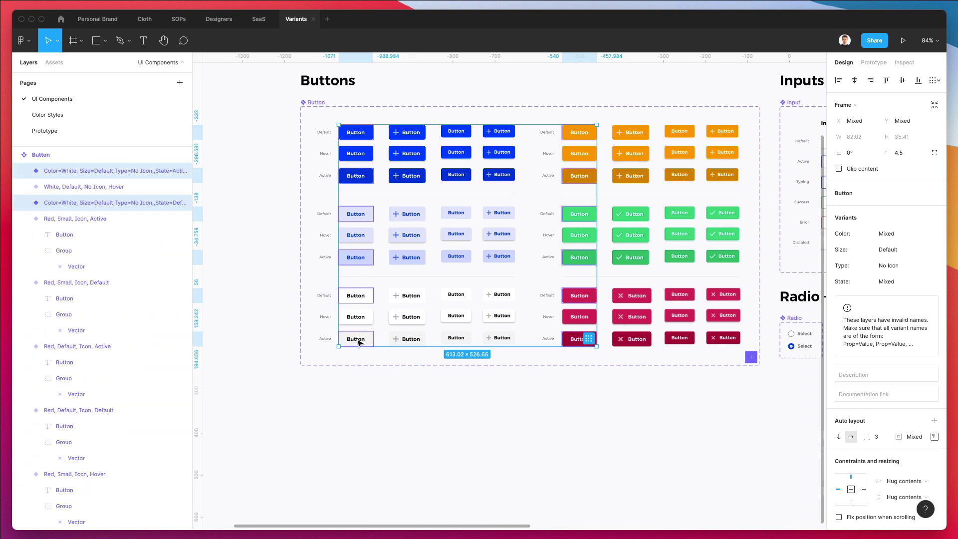
key(super+c)
- Paste the button variants onto the Color Styles page, to the right of Frame 1
key(Page_Down)
scroll(359, 342, right, 4)
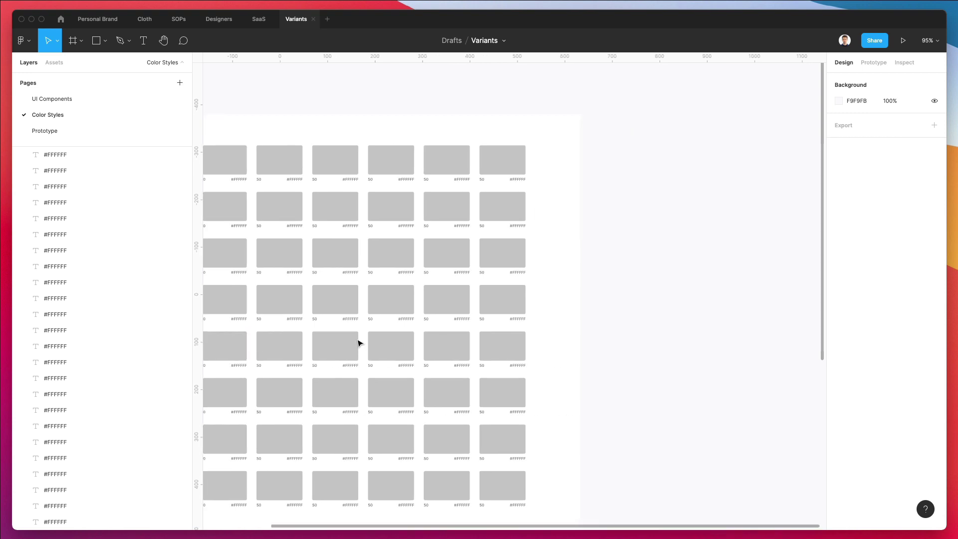
key(super+v)
drag(400, 267, 459, 268)
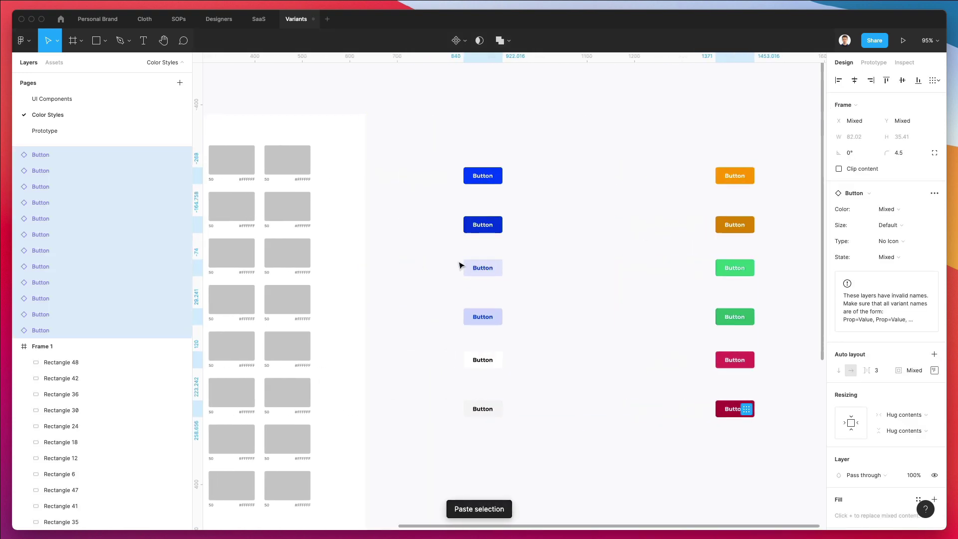
scroll(422, 261, left, 5)
scroll(540, 280, down, 5)
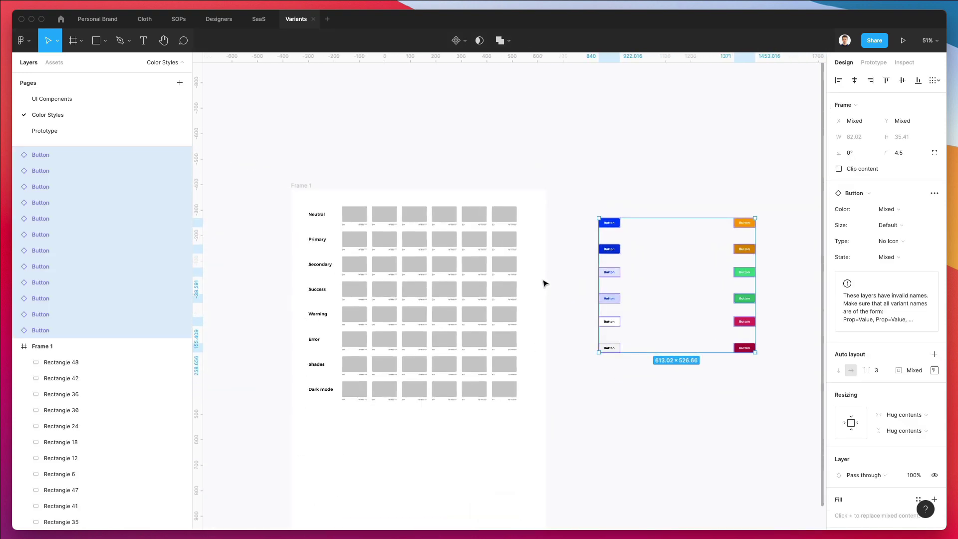
- Eyedrop the first blue button's colour (0029FF) into the last Primary swatch
key(Escape)
scroll(483, 231, up, 2)
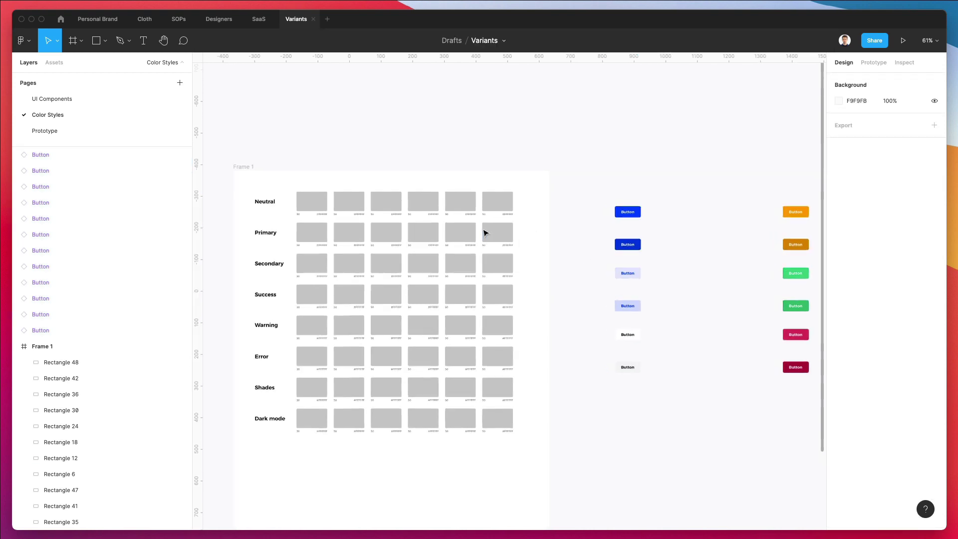
click(301, 235)
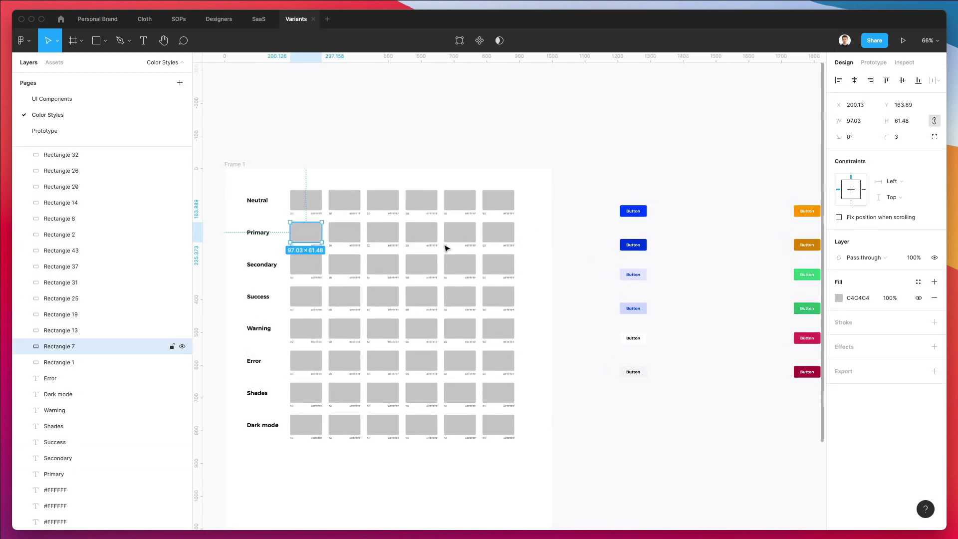
click(506, 240)
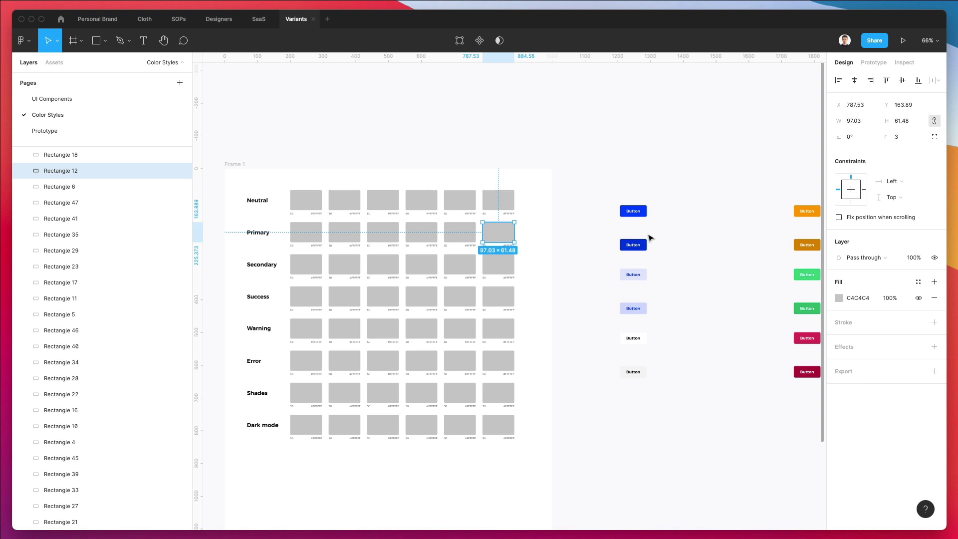
scroll(650, 238, up, 3)
key(i)
click(625, 200)
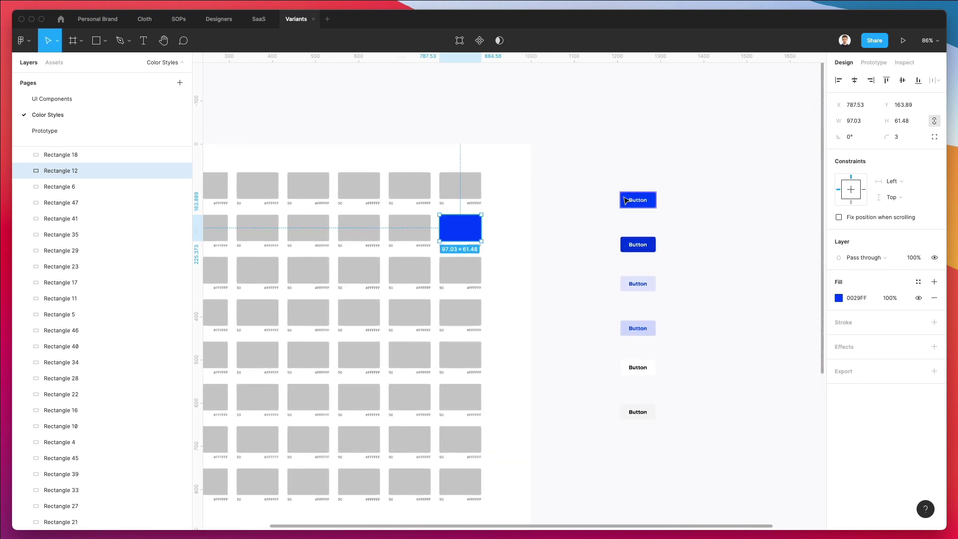
click(577, 194)
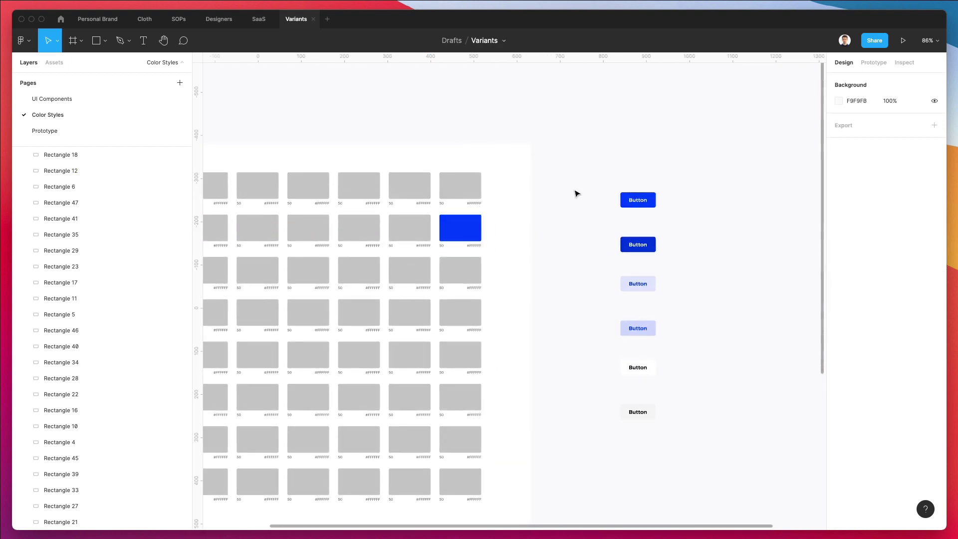
- Eyedrop the second button's darker blue into the fifth Primary swatch
click(412, 232)
key(i)
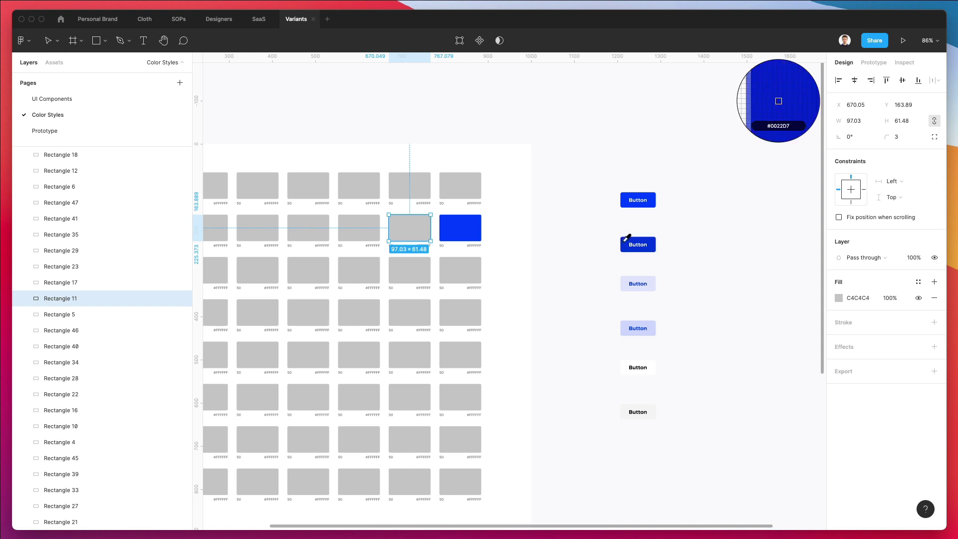
click(624, 243)
click(533, 232)
- Paste the bright blue fill onto the four remaining grey Primary swatches
scroll(533, 232, left, 2)
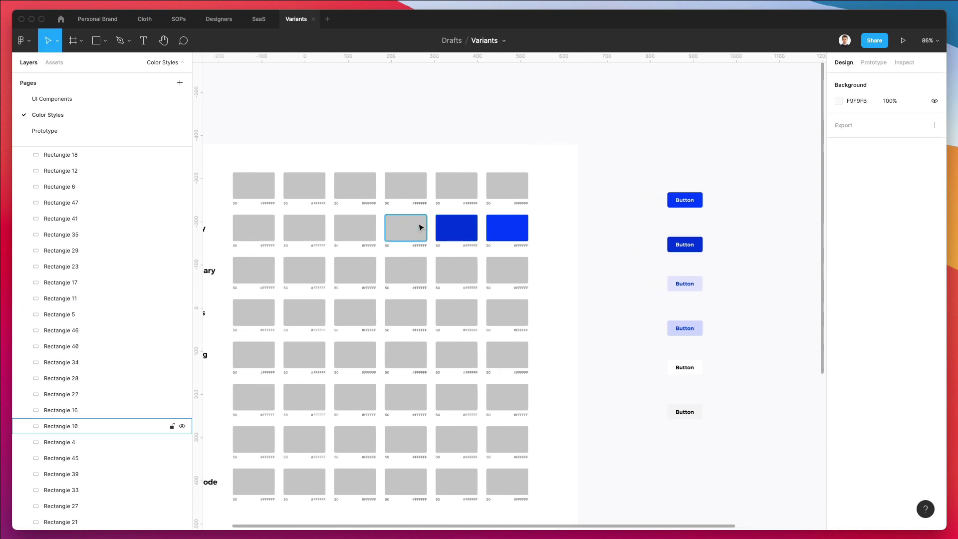
click(507, 227)
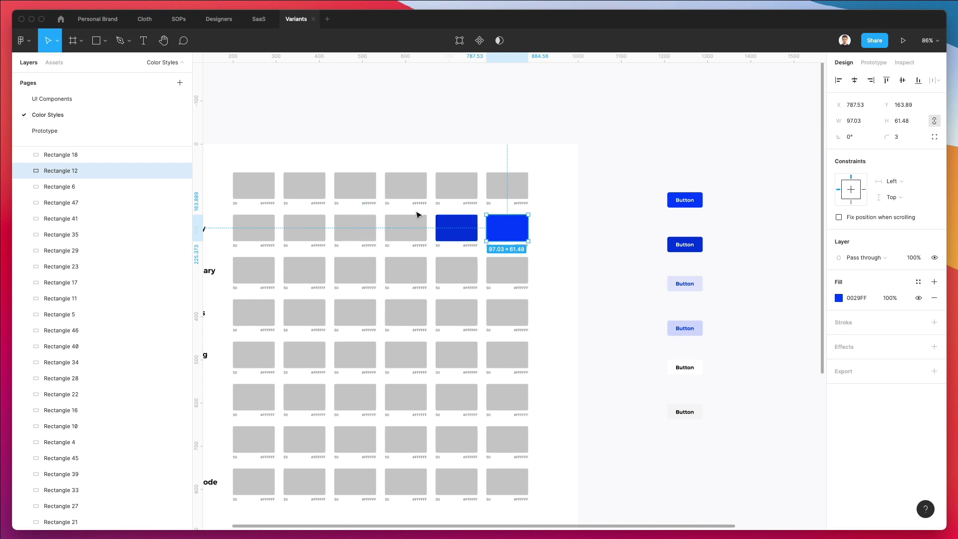
drag(414, 211, 252, 230)
key(ctrl+alt+v)
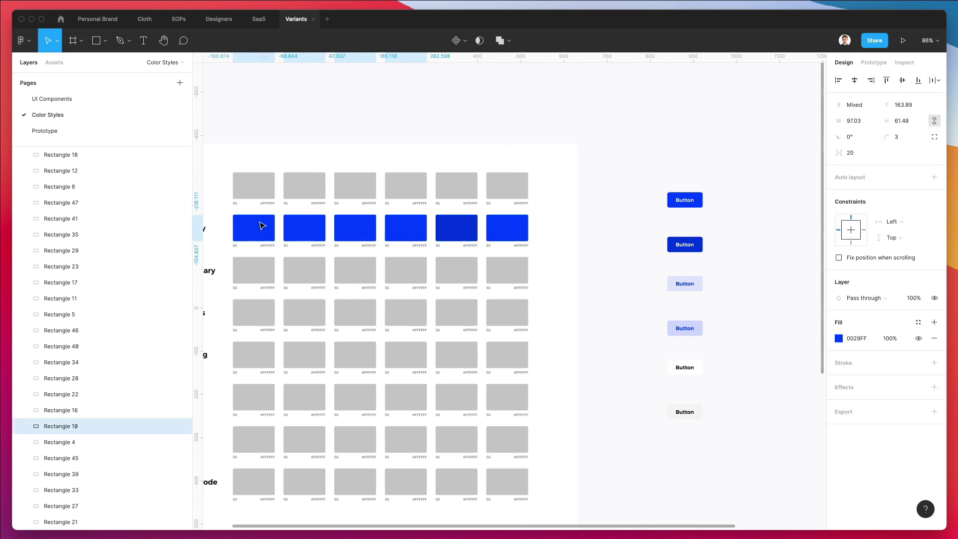
click(475, 204)
key(Escape)
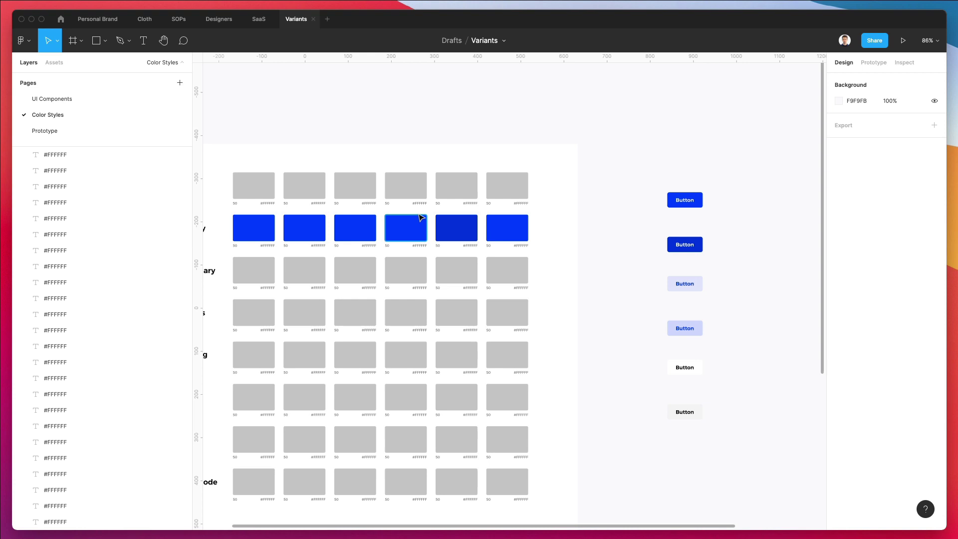
- Try a lighter tint on the fourth Primary swatch, then undo back to its original blue
scroll(392, 220, up, 2)
click(405, 228)
scroll(406, 227, up, 3)
scroll(409, 229, down, 2)
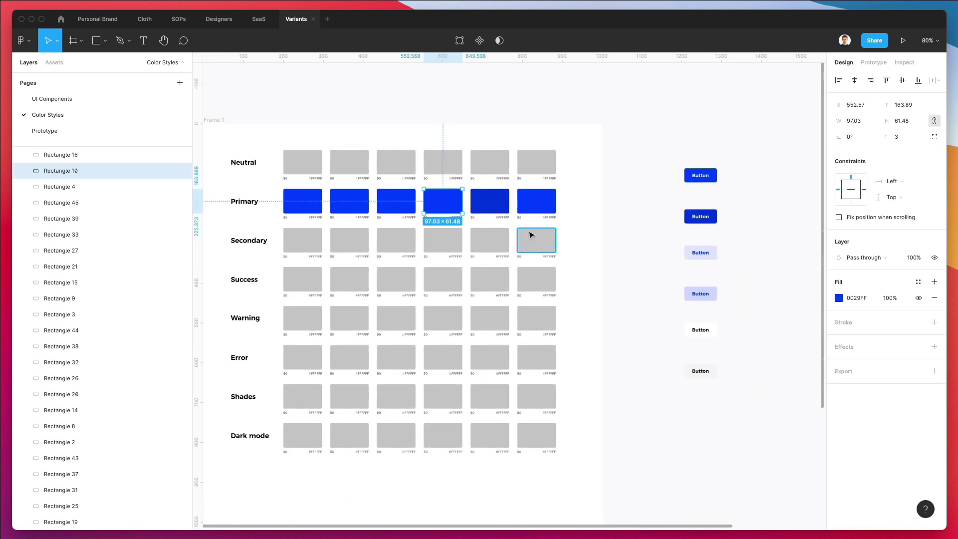
click(838, 298)
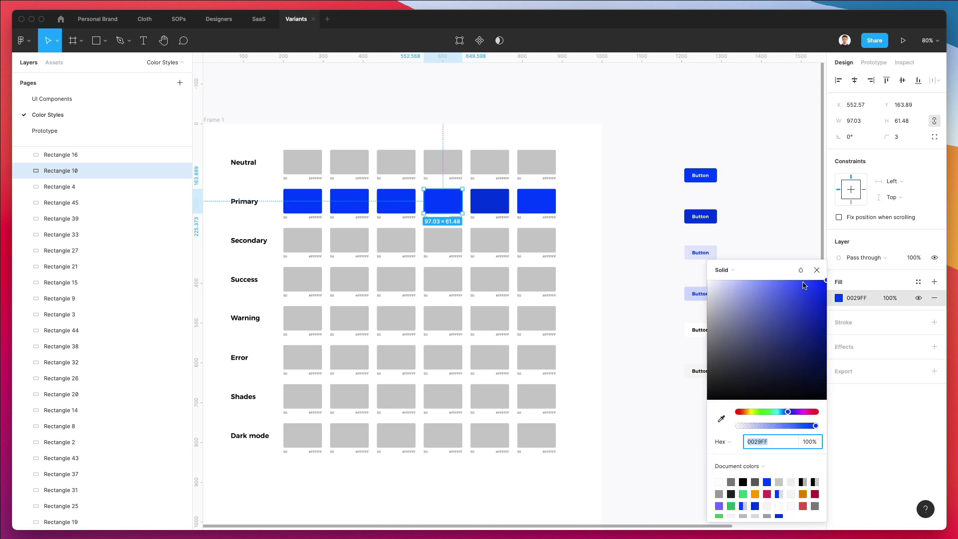
drag(804, 286, 789, 269)
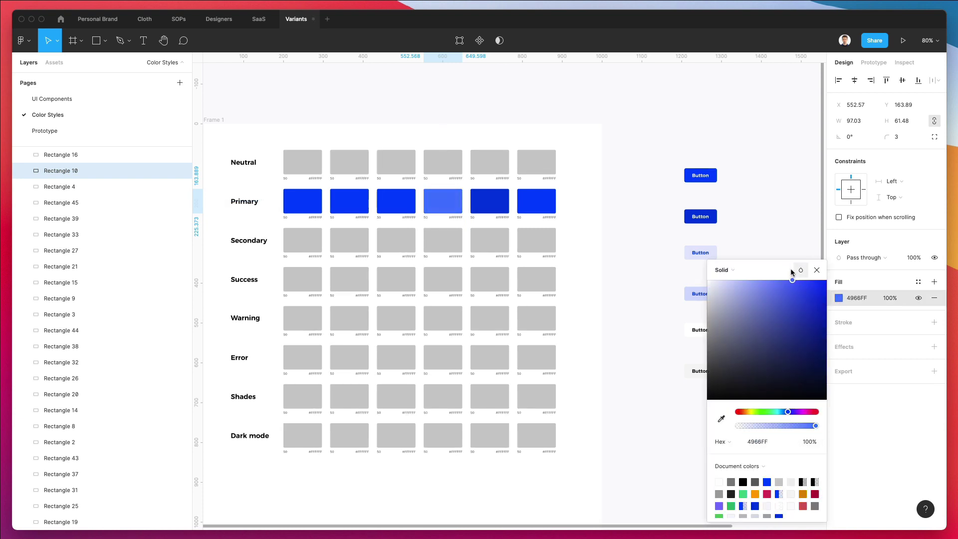
key(super+z)
click(622, 231)
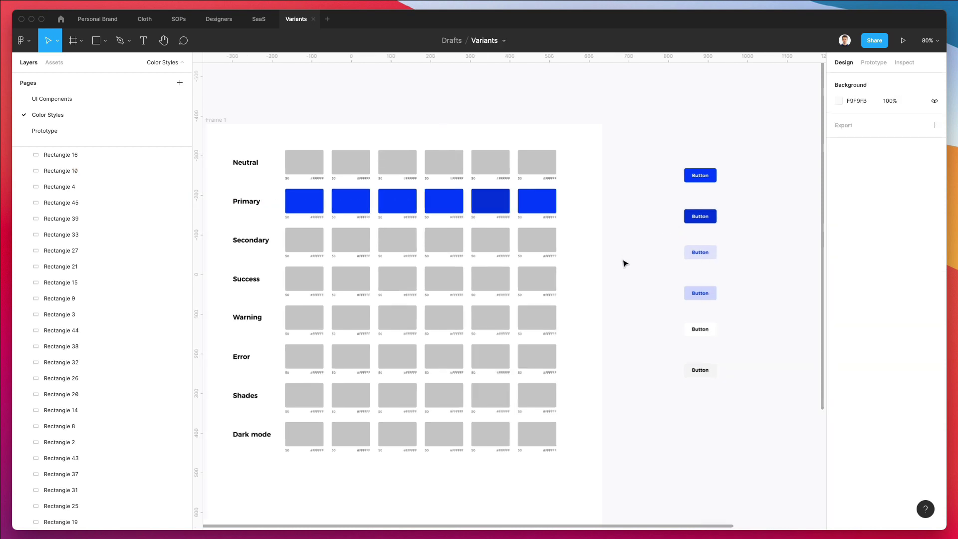
- Move the six orange, green and red buttons into a column beside the blue buttons
scroll(624, 263, down, 2)
scroll(624, 263, right, 2)
scroll(622, 263, right, 12)
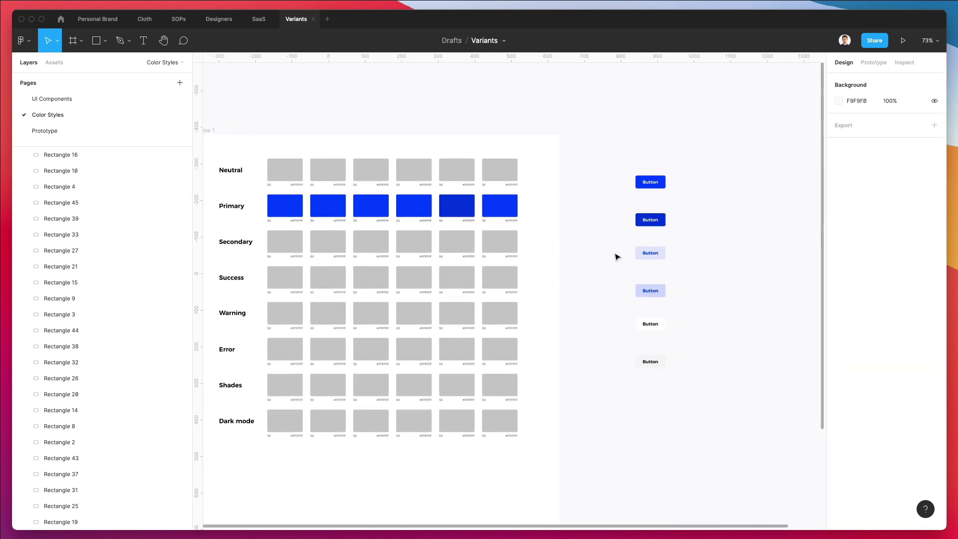
drag(649, 155, 722, 361)
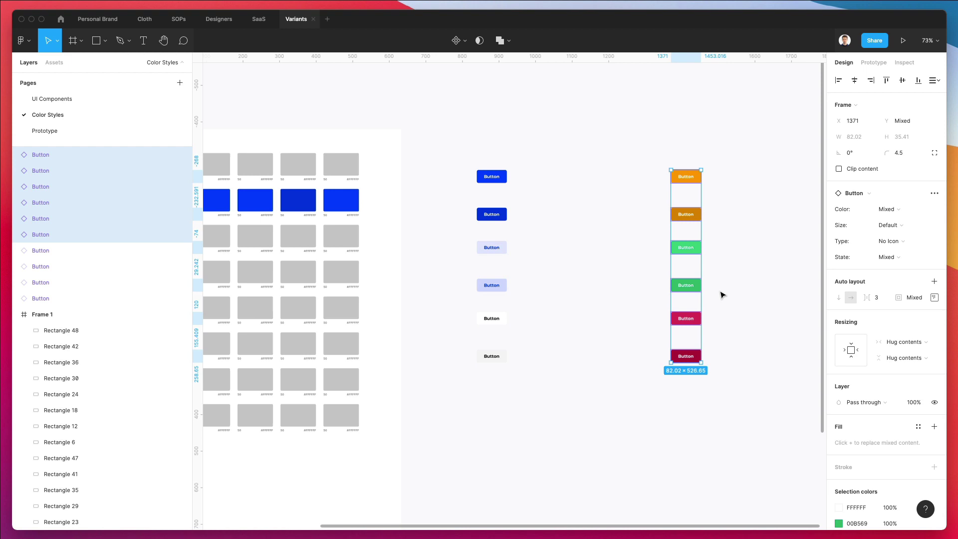
drag(692, 221, 441, 221)
scroll(438, 214, left, 7)
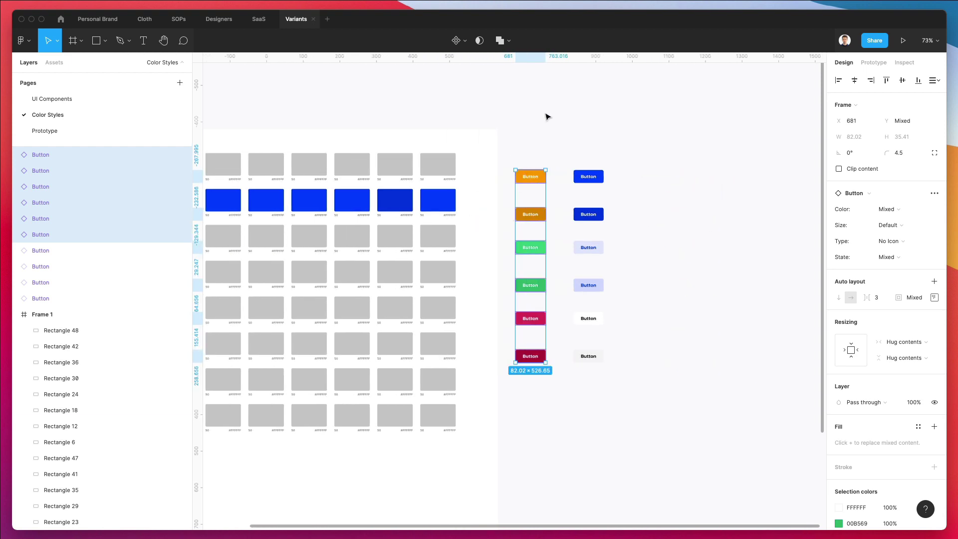
click(548, 115)
scroll(430, 196, up, 3)
- Eyedrop the orange and green button colours into the last Secondary and Success swatches
click(442, 250)
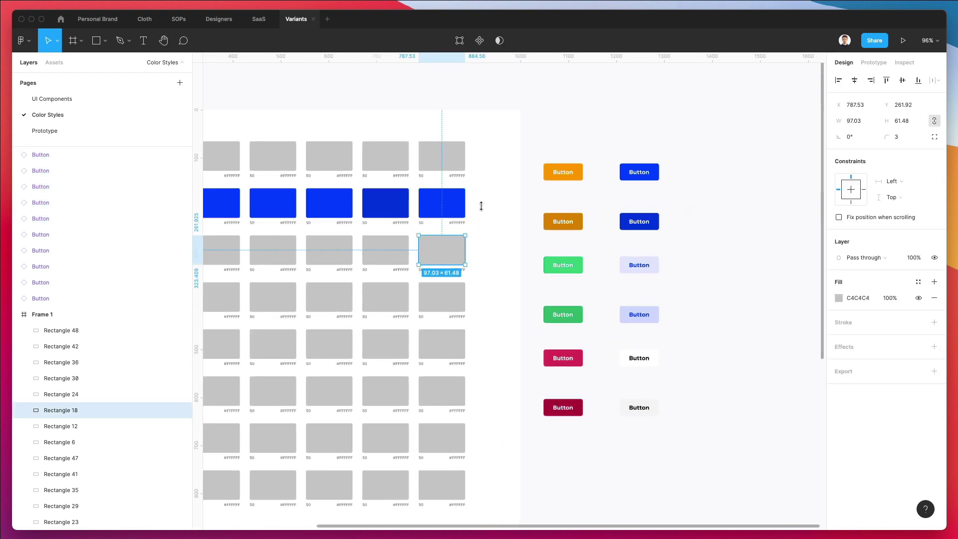
key(i)
click(548, 169)
click(443, 292)
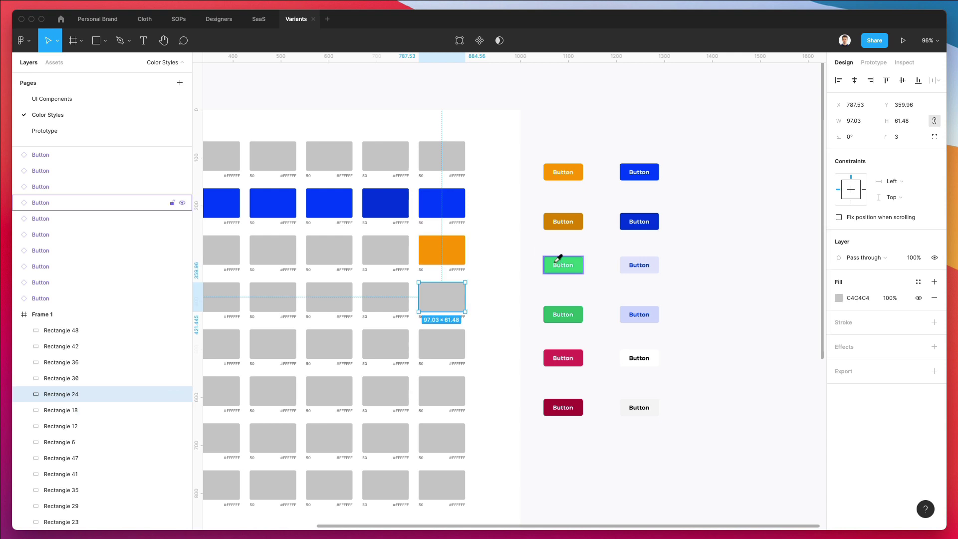
key(i)
click(552, 257)
- Fill the fifth Secondary and Success swatches with the darker orange and green button colours
click(402, 250)
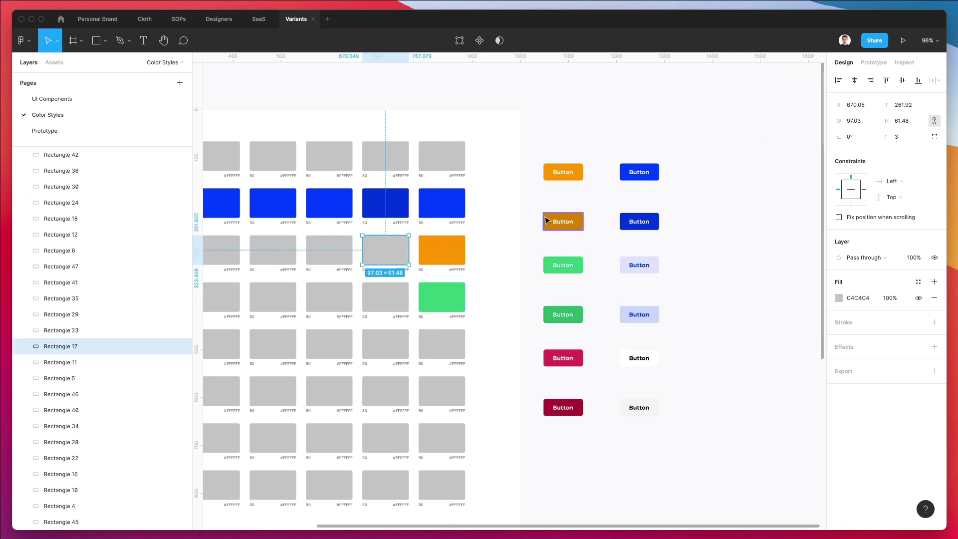
key(i)
click(549, 221)
click(399, 302)
key(i)
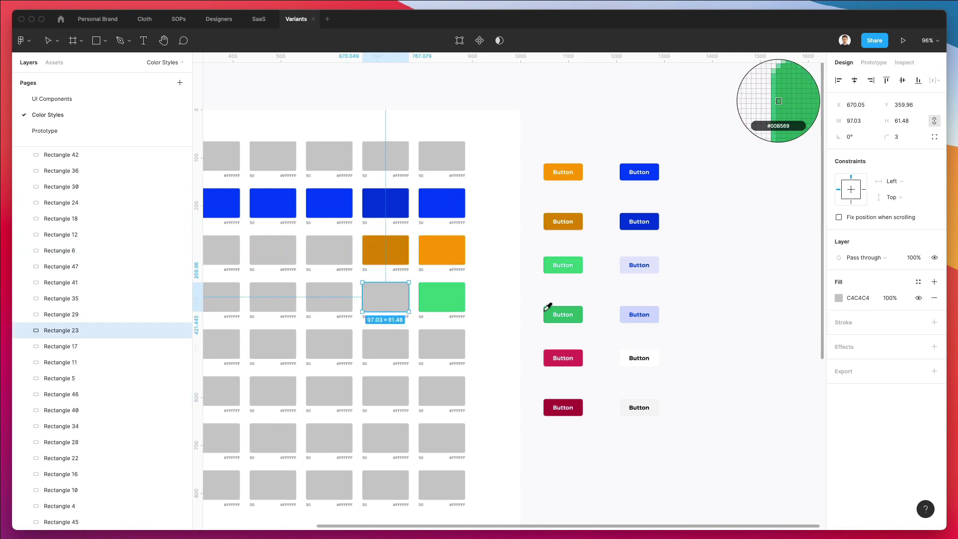
click(550, 312)
click(501, 295)
- Swap the orange and the green swatch pairs so the brighter colour comes first
scroll(499, 296, down, 2)
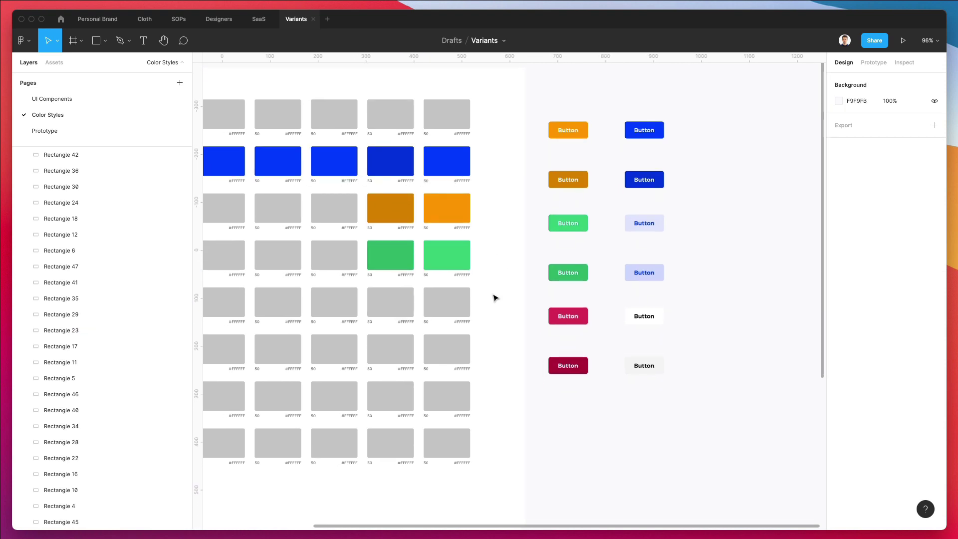
click(432, 298)
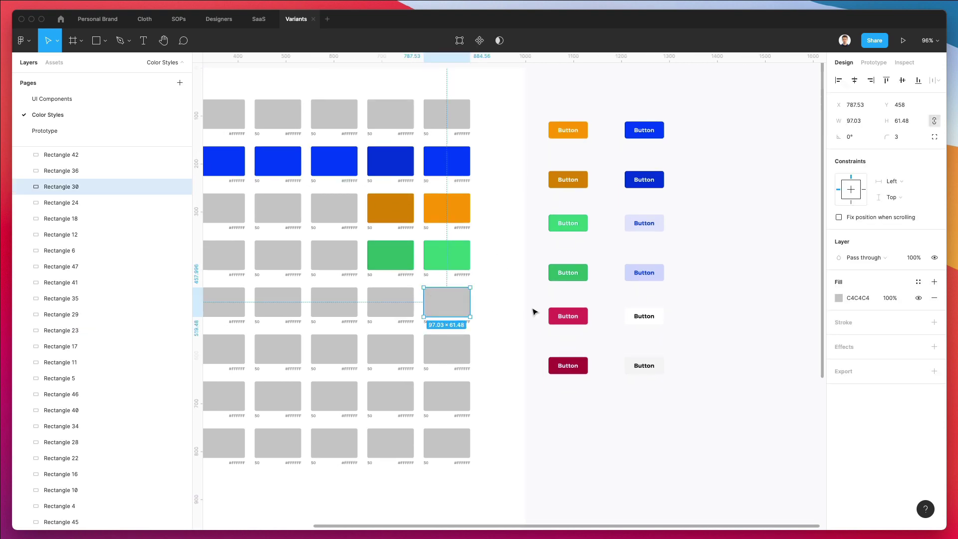
click(442, 156)
shift+click(391, 158)
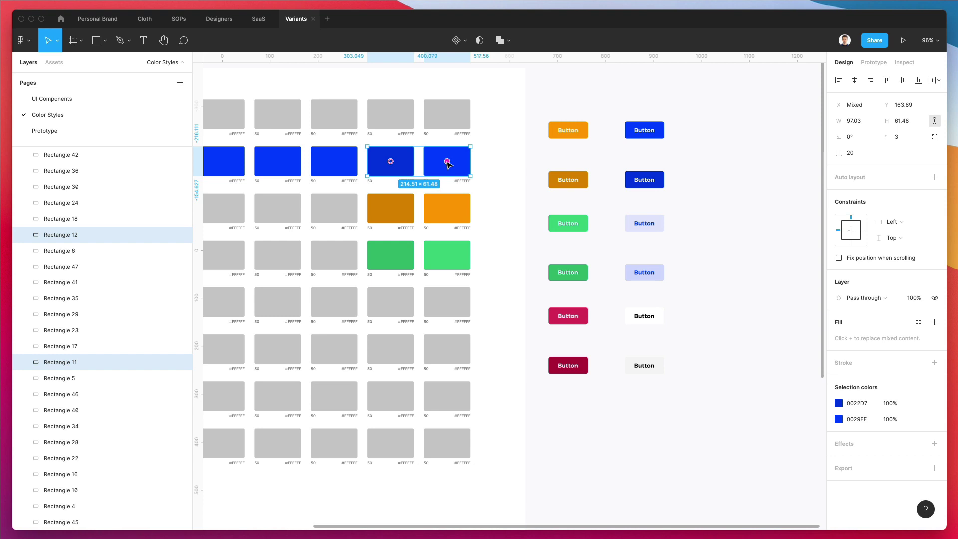
scroll(391, 161, up, 3)
click(391, 224)
shift+click(468, 224)
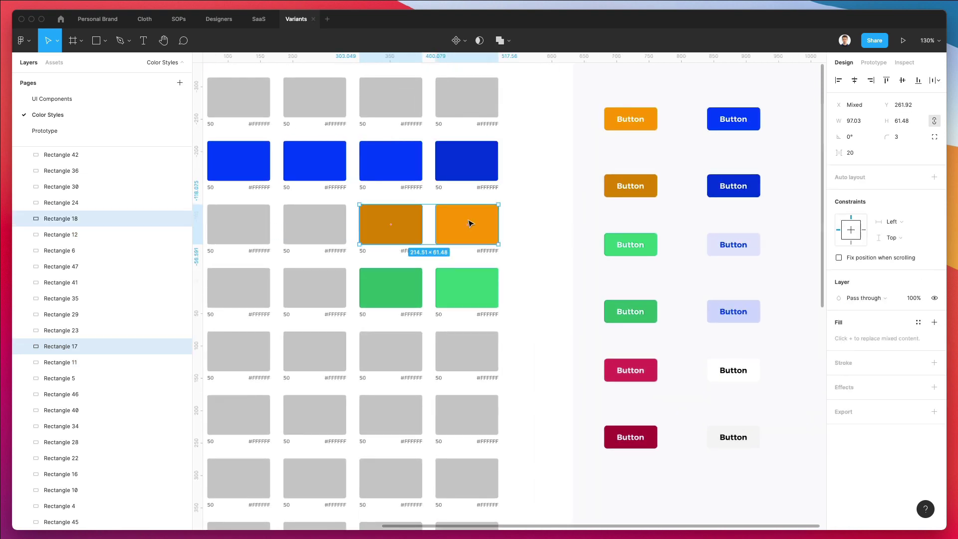
drag(466, 222, 397, 231)
click(397, 287)
shift+click(463, 291)
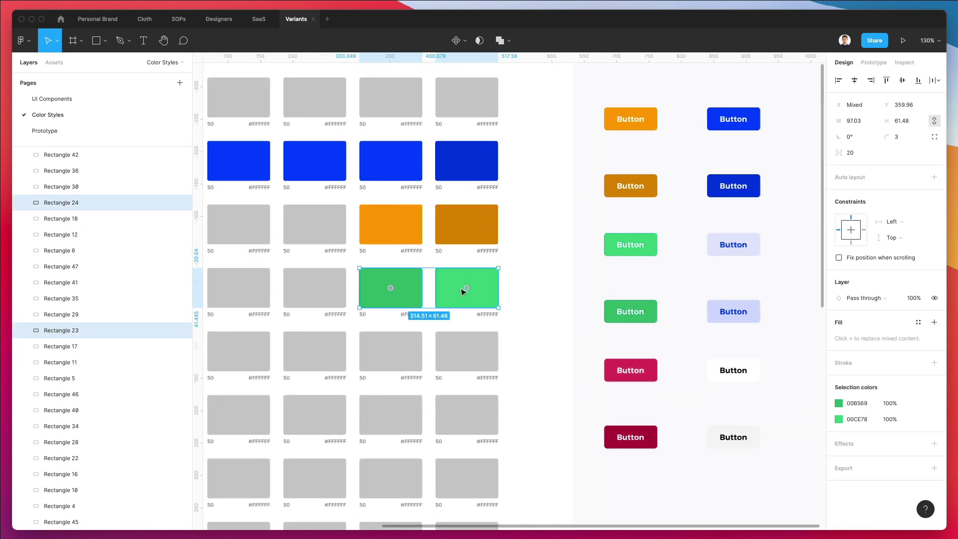
drag(467, 288, 434, 293)
click(524, 287)
- Fill the fifth Warning swatch with the pink button colour, DC2C56
scroll(524, 287, down, 3)
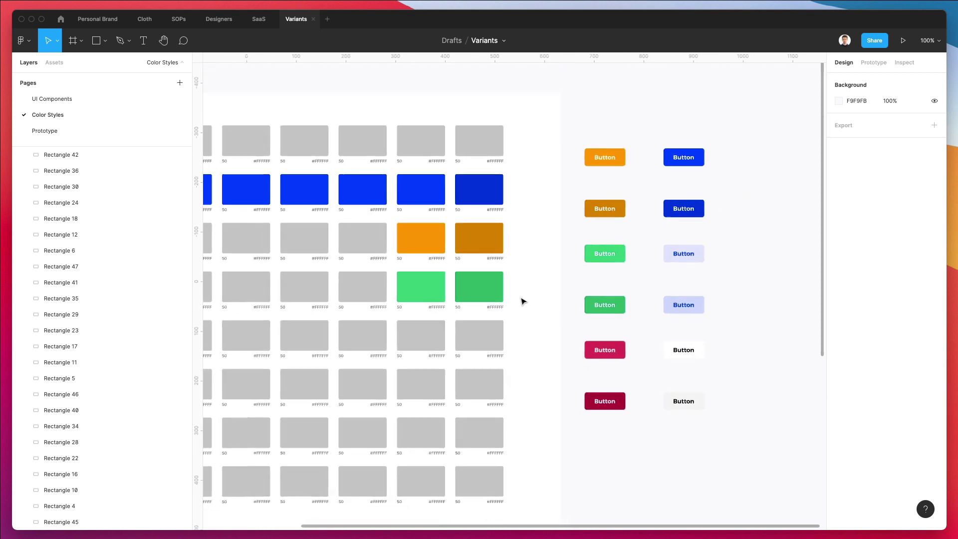
click(421, 335)
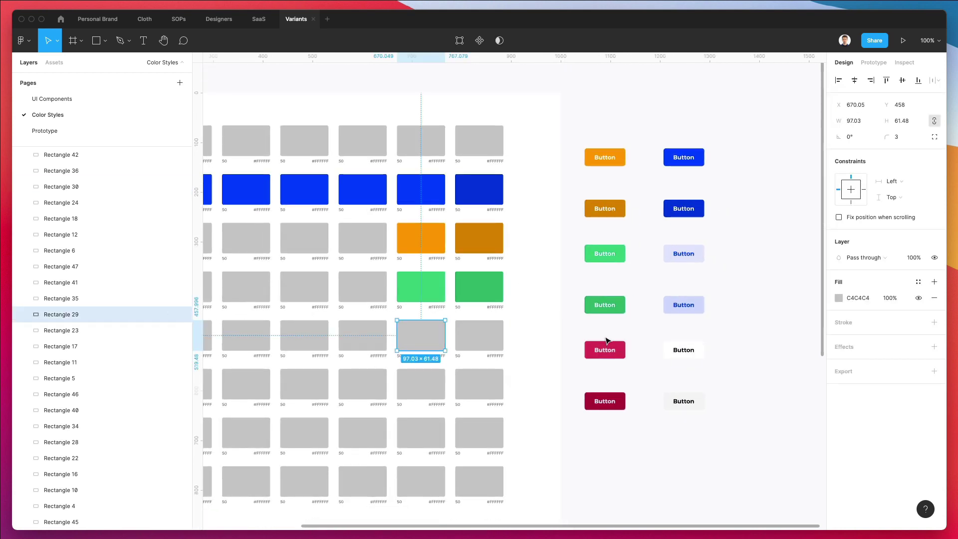
key(i)
click(594, 347)
click(459, 335)
scroll(461, 337, left, 5)
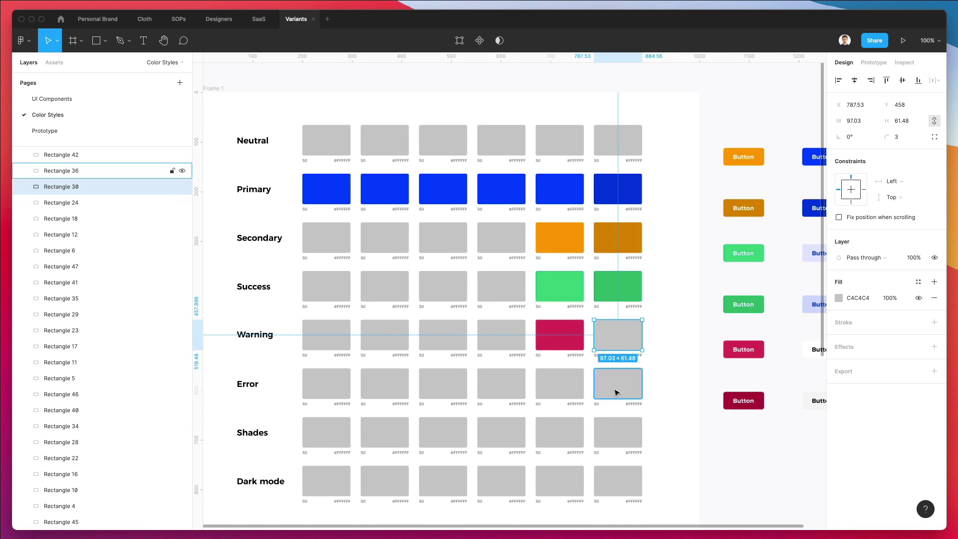
- Fill the fifth and last Error swatches with the pink and dark red button colours
click(560, 389)
key(i)
click(730, 343)
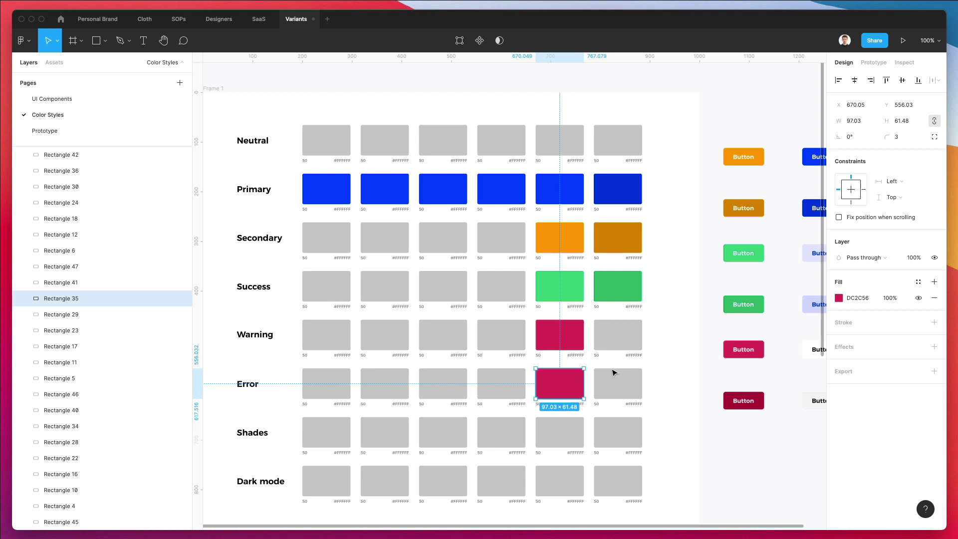
click(614, 375)
key(i)
click(730, 395)
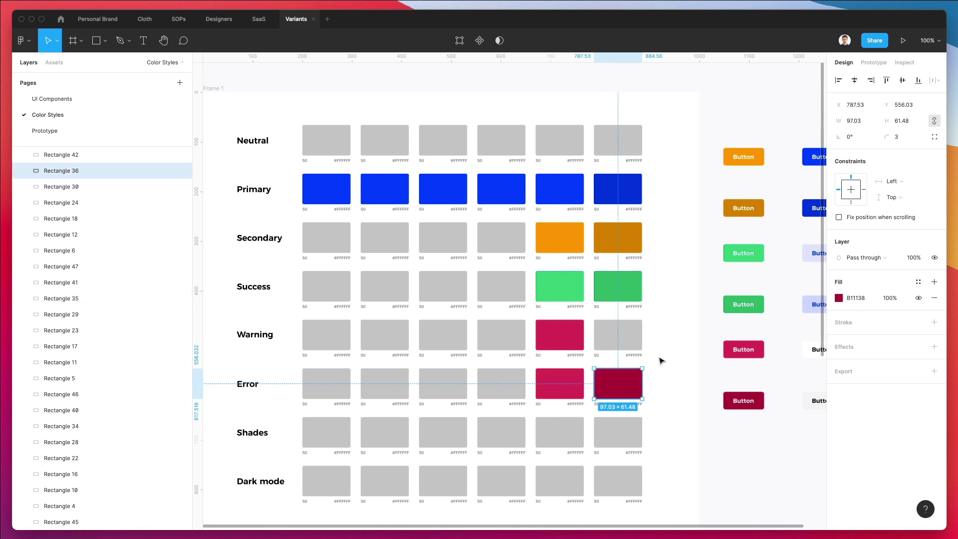
click(661, 360)
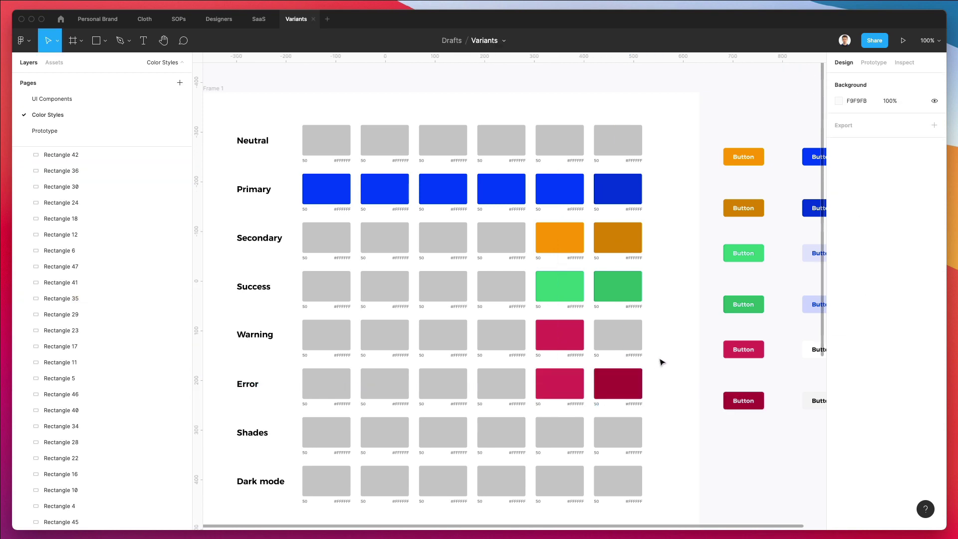
click(565, 332)
scroll(564, 331, down, 2)
scroll(564, 332, right, 1)
- Shift the Warning swatch's hue and saturation to orange-red E55300
scroll(564, 332, down, 2)
scroll(564, 332, right, 1)
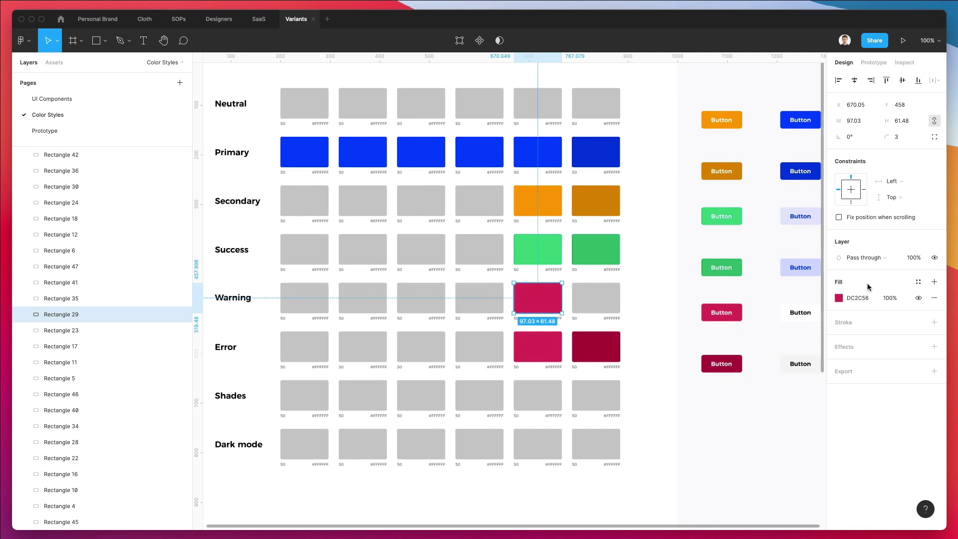
click(839, 299)
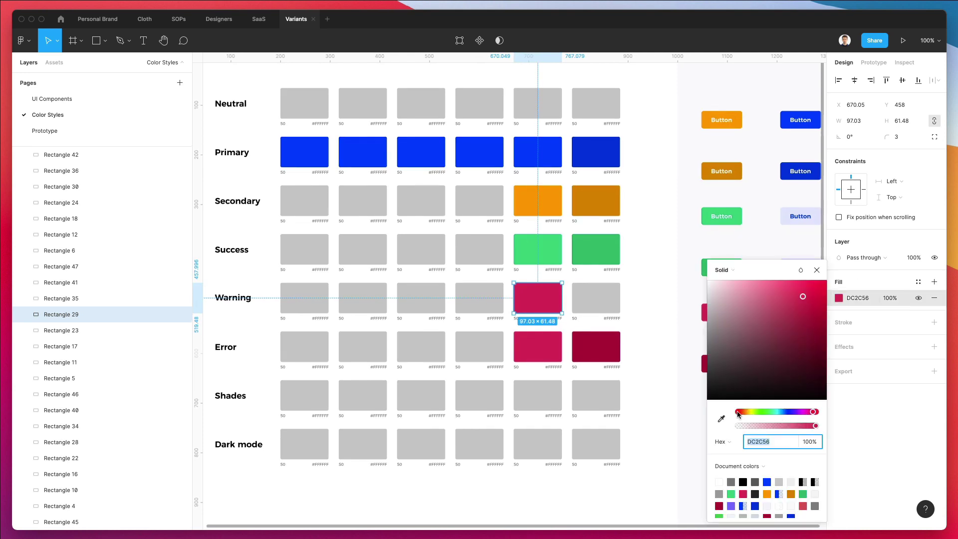
drag(737, 413, 742, 413)
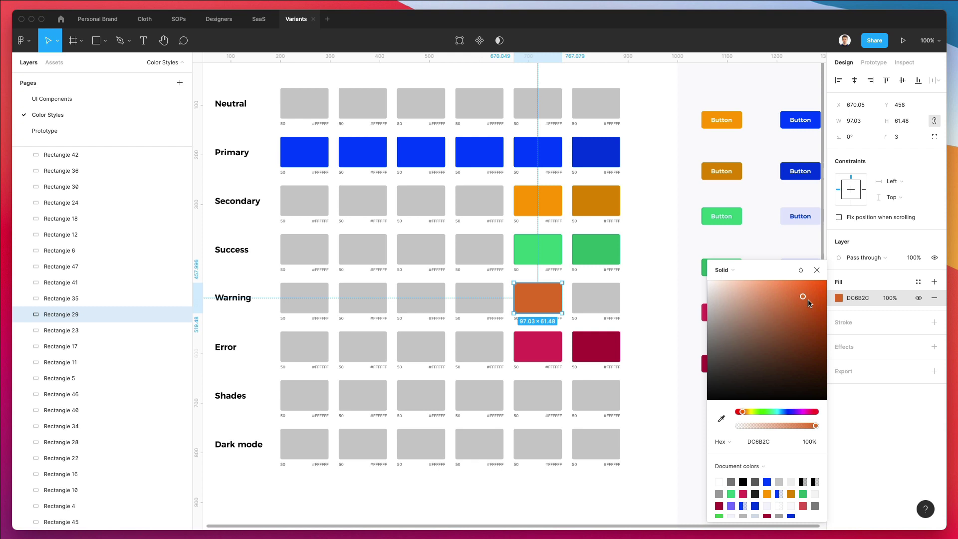
drag(807, 296, 838, 296)
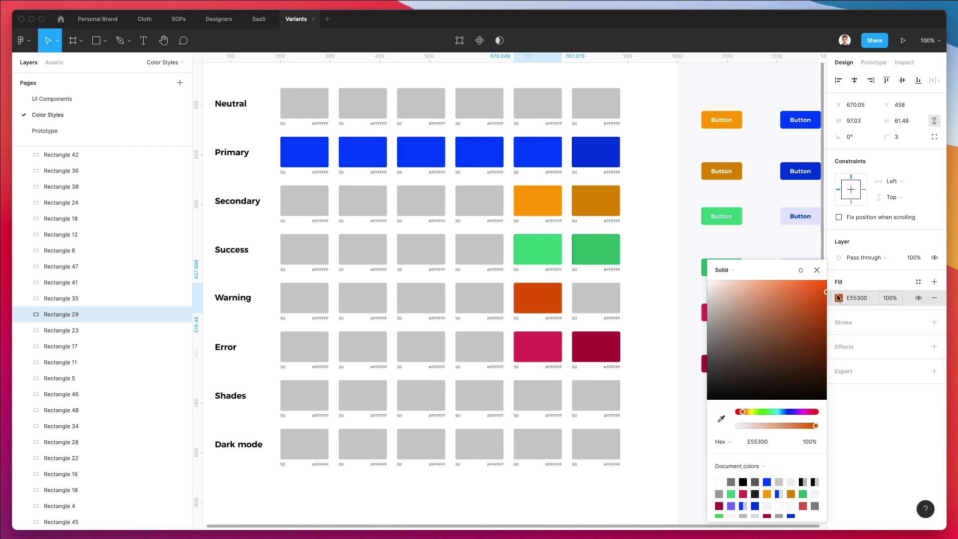
click(668, 303)
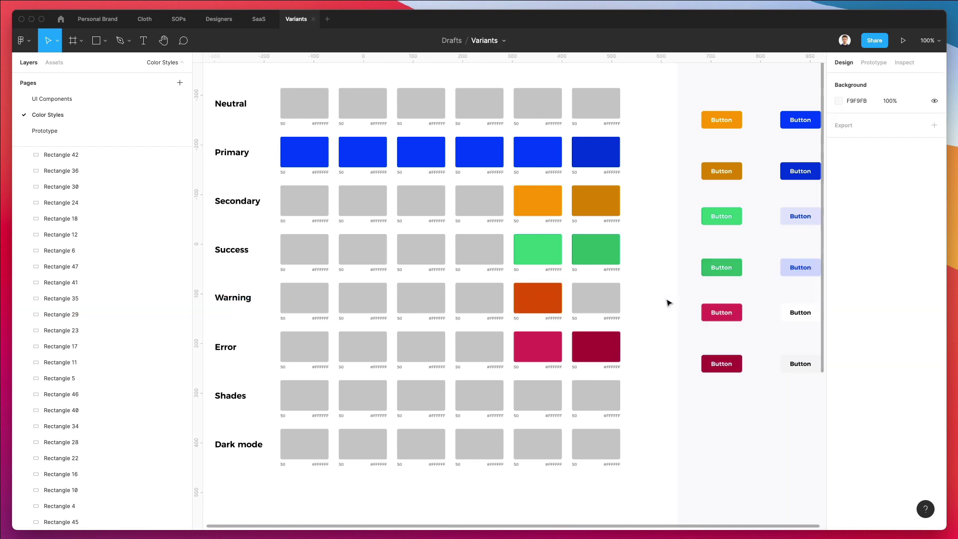
scroll(669, 301, down, 1)
scroll(670, 301, up, 3)
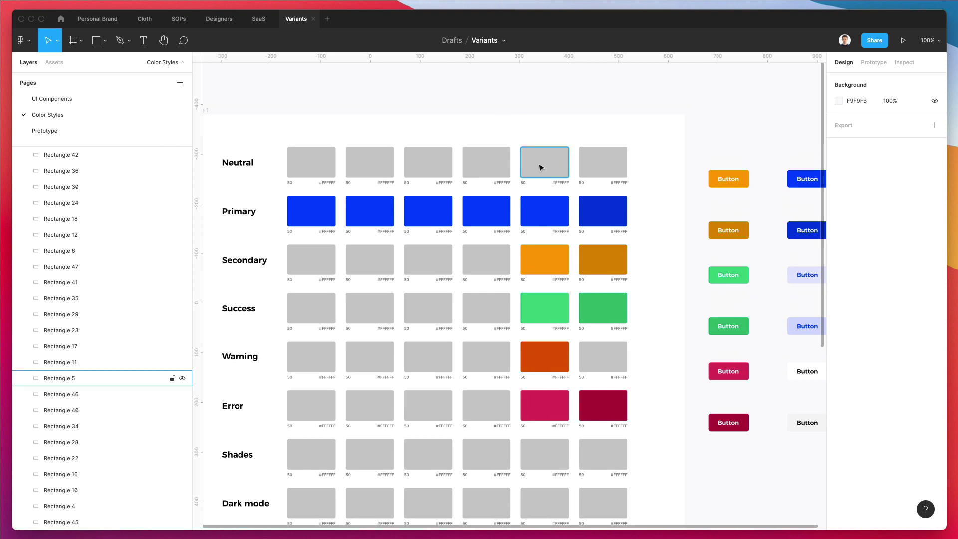
- Fill the last Neutral swatch with the dark Primary blue, then darken it to navy 000843
click(609, 167)
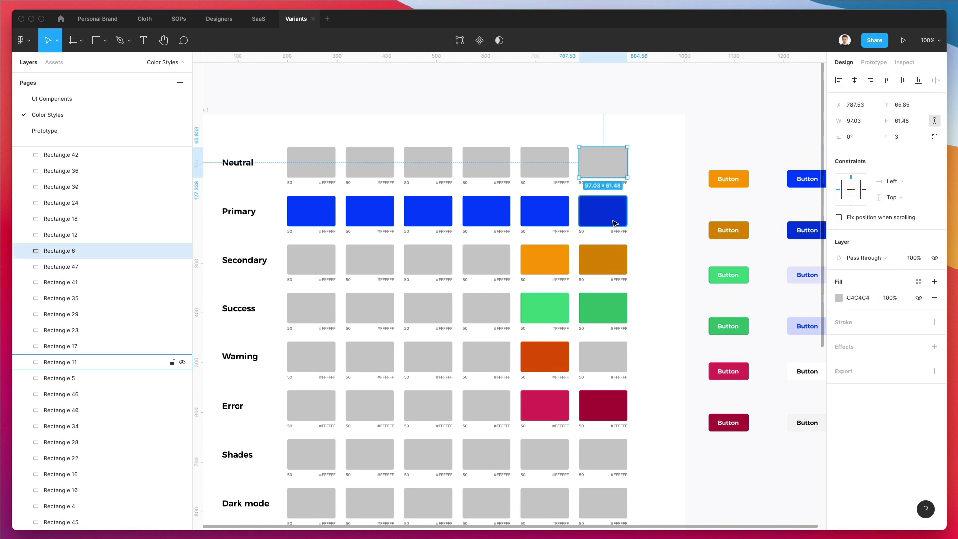
key(i)
click(601, 209)
click(838, 302)
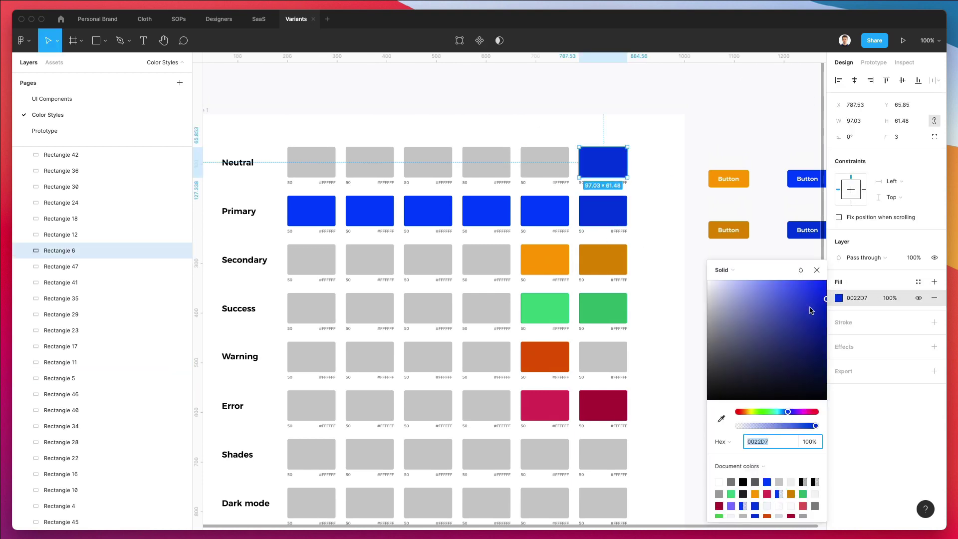
drag(805, 301, 860, 368)
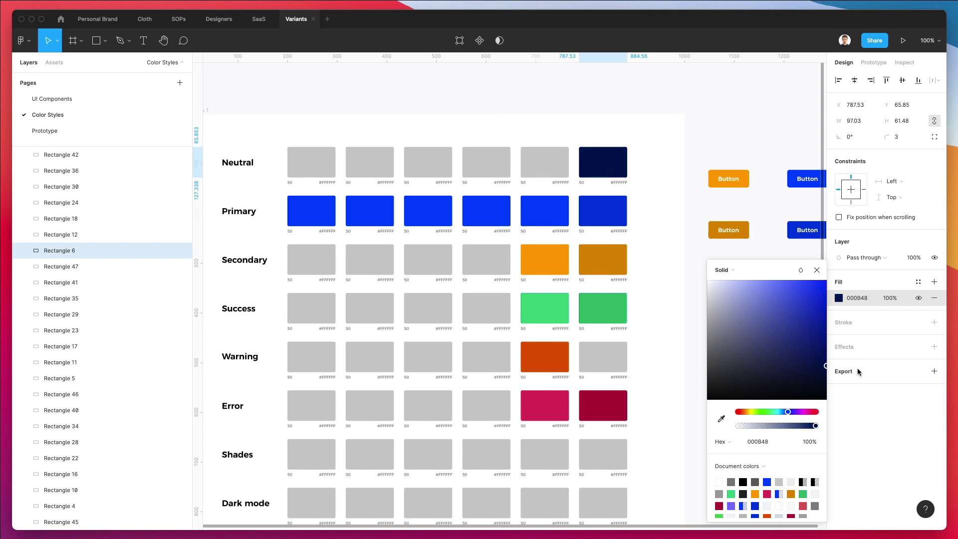
click(620, 132)
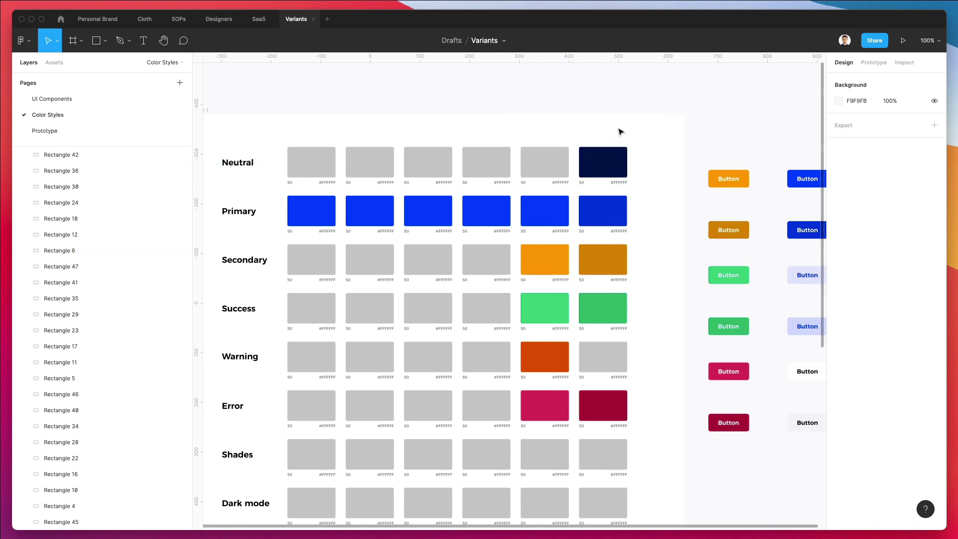
click(613, 158)
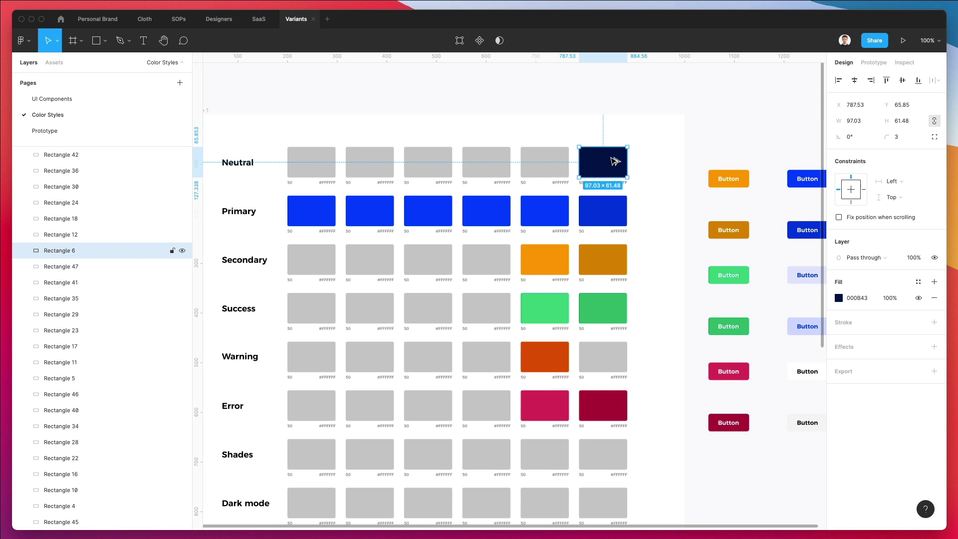
scroll(614, 161, down, 4)
- Set the second Shades swatch's fill to black 000000
click(679, 242)
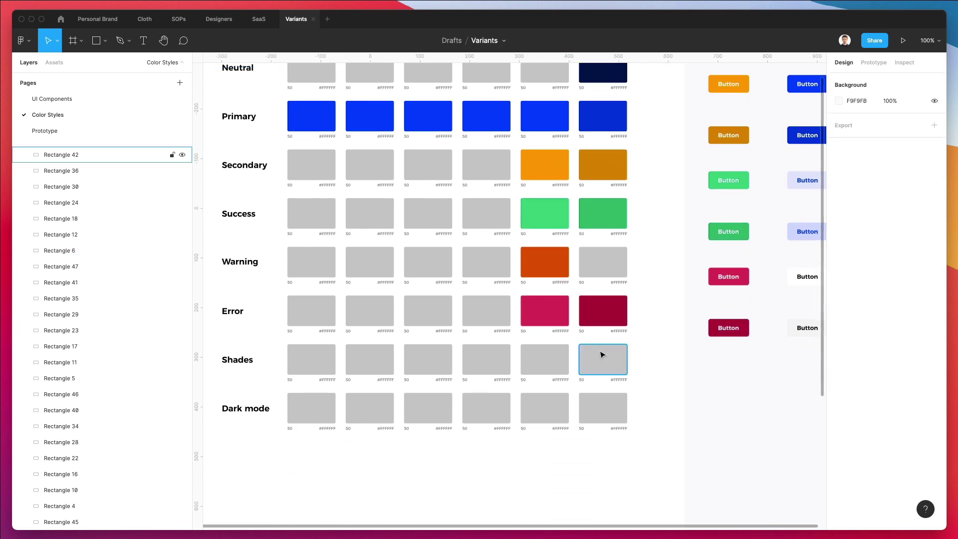
click(388, 359)
key(i)
click(608, 71)
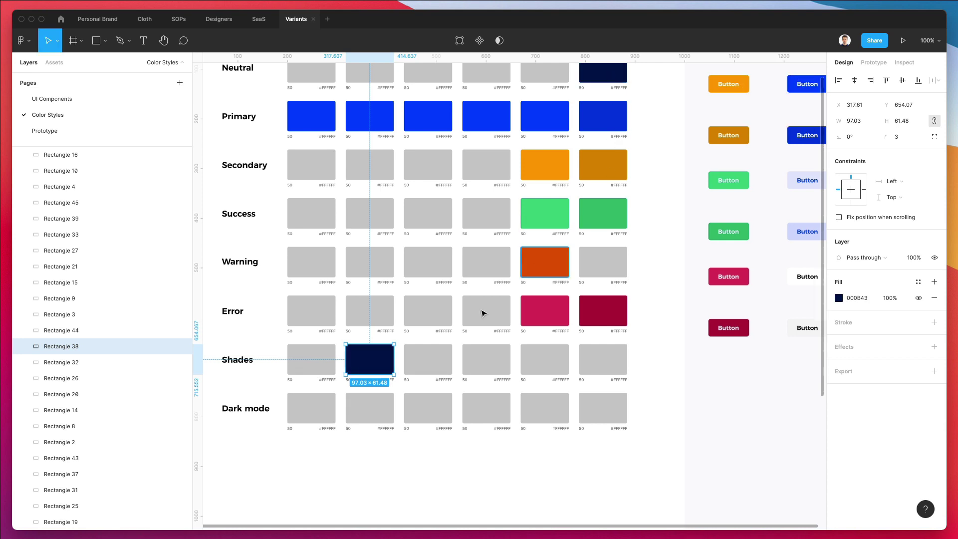
click(838, 299)
text(000000)
key(Return)
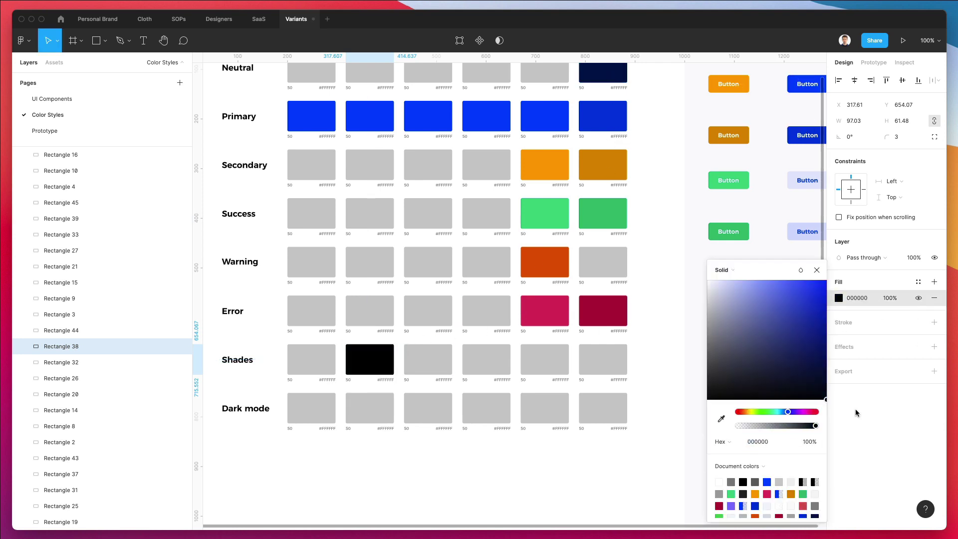
- Give the first Shades swatch a 1px black stroke and a white FFFFFF fill
click(314, 360)
click(851, 323)
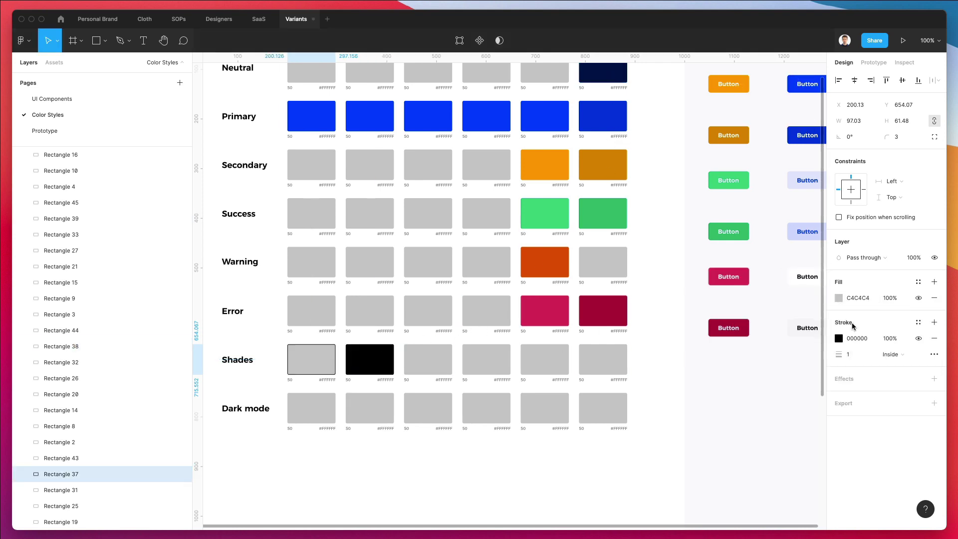
click(839, 298)
text(fff)
key(Return)
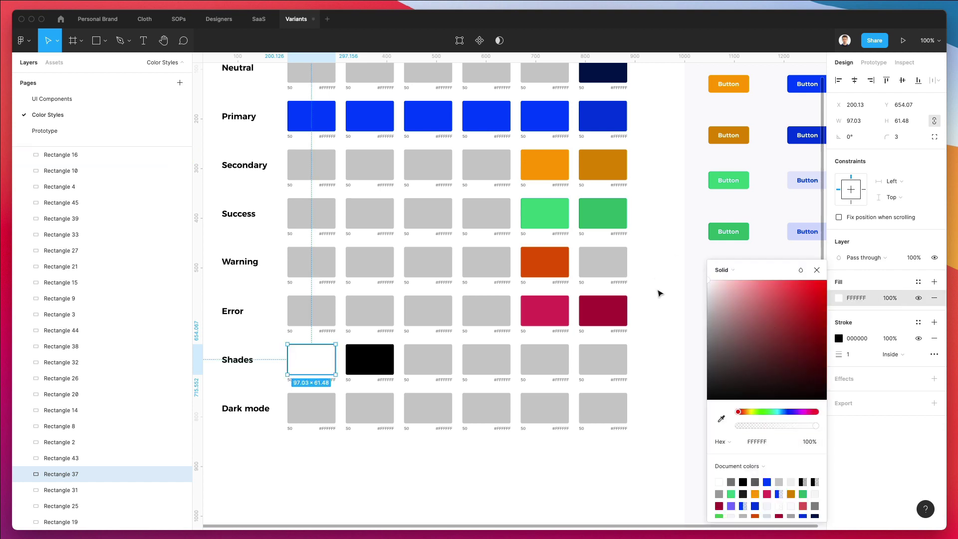
click(666, 300)
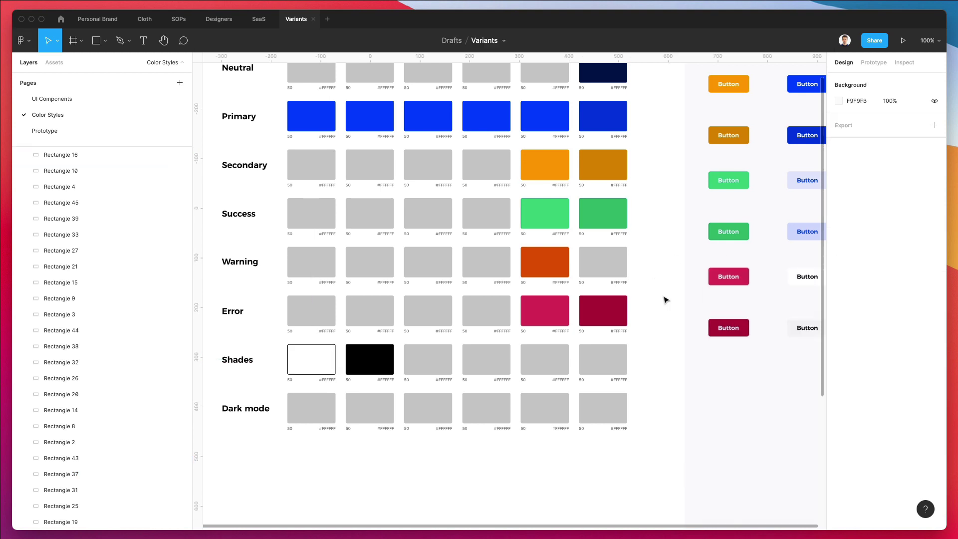
- Fill the last Dark mode swatch with the Neutral navy, lightened to 001166
click(605, 418)
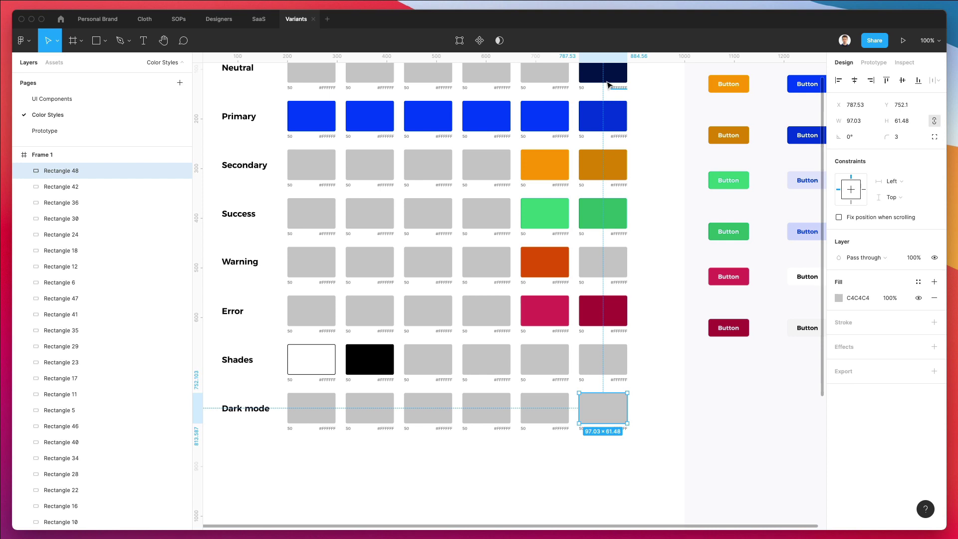
key(i)
click(778, 101)
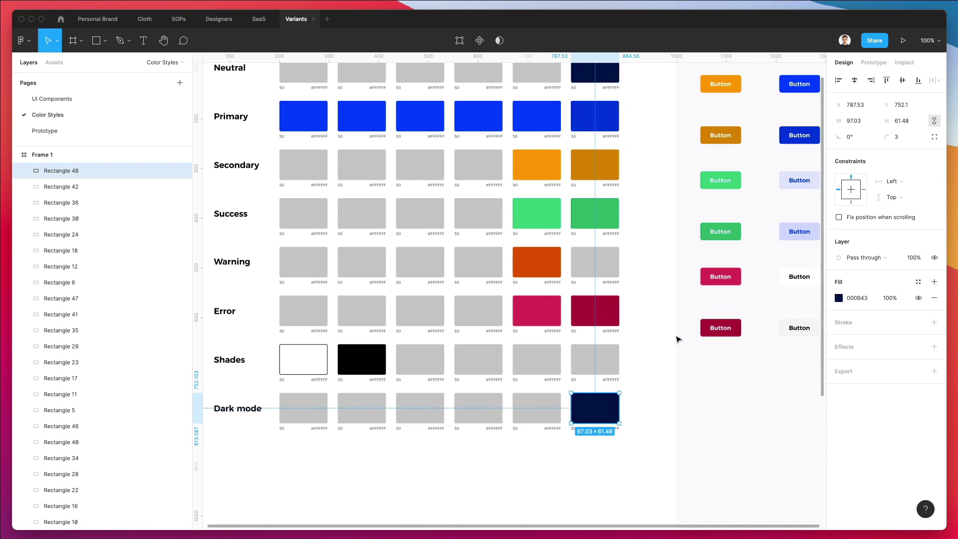
scroll(678, 335, right, 2)
scroll(700, 338, down, 3)
scroll(701, 338, down, 1)
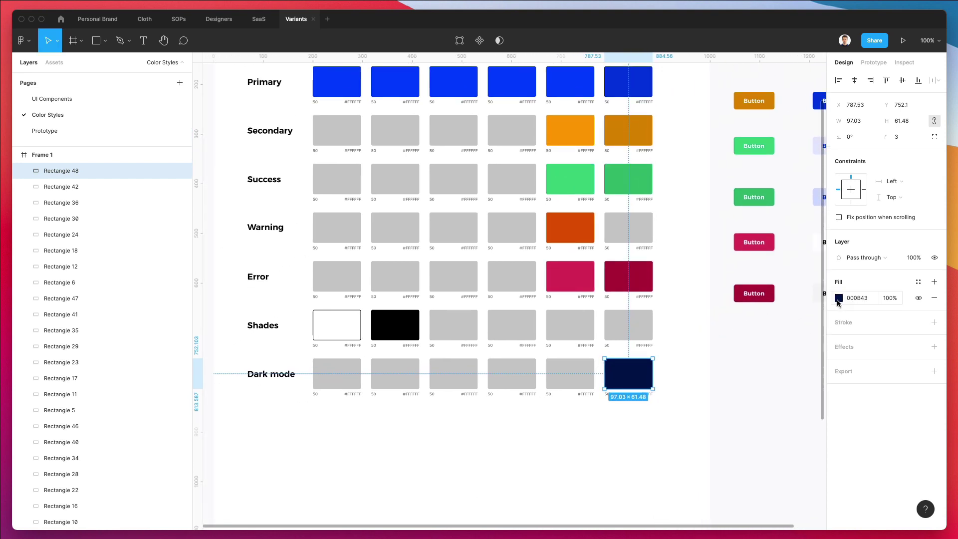
key(alt)
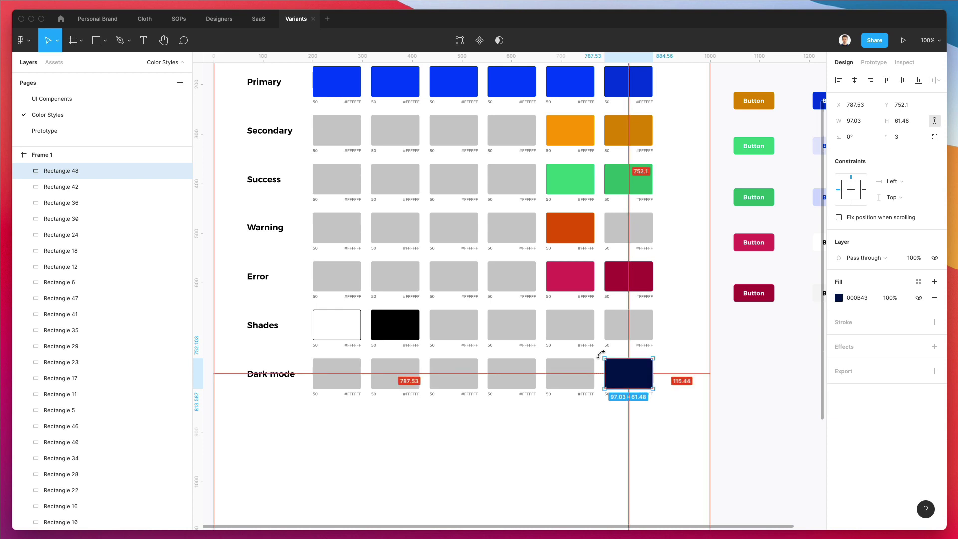
click(857, 298)
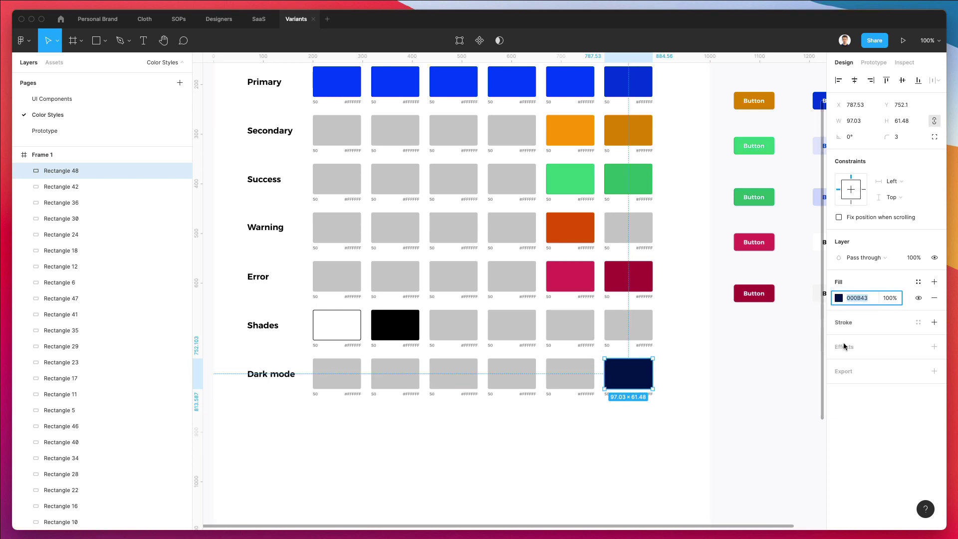
click(839, 298)
drag(809, 351, 839, 358)
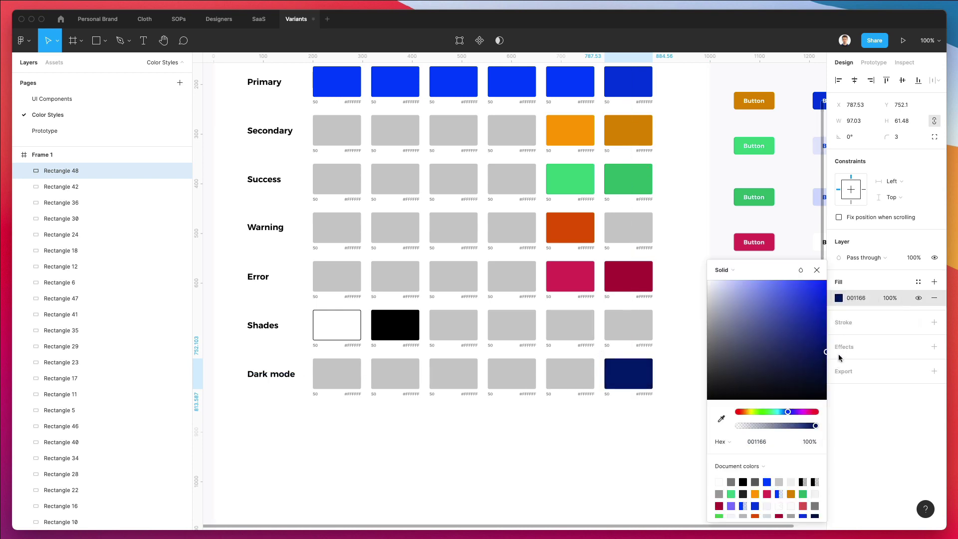
click(614, 421)
- Paste the navy fill onto the other five Dark mode swatches
drag(579, 353, 342, 374)
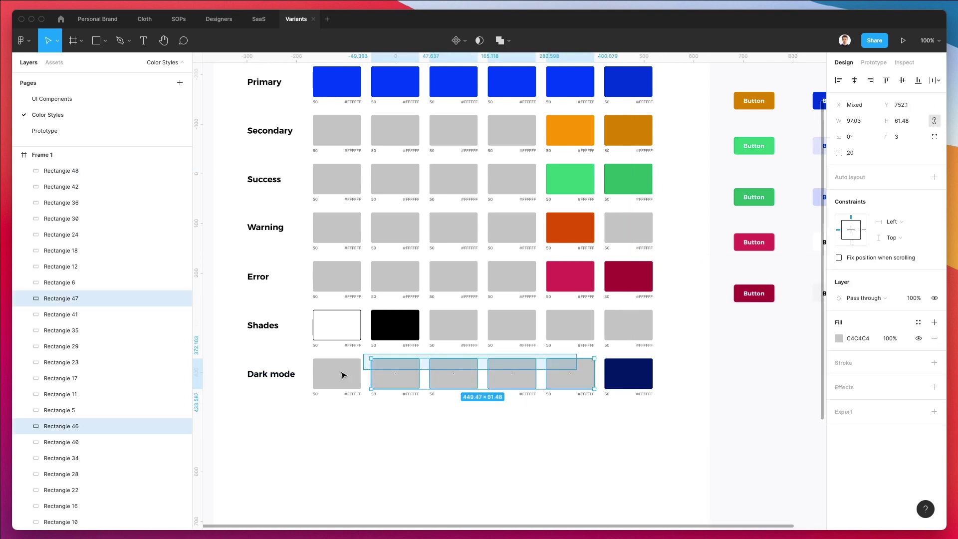
key(super+alt+v)
click(419, 402)
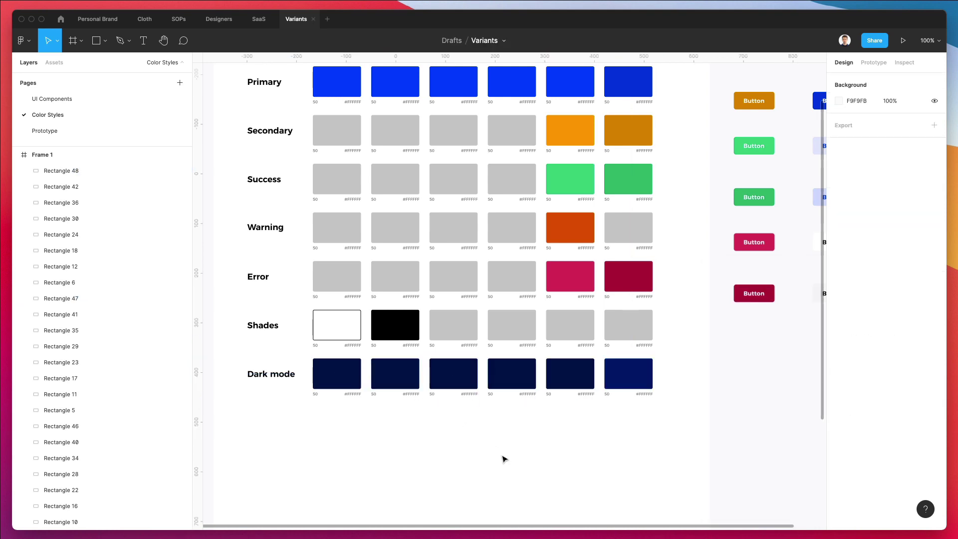
scroll(505, 458, up, 4)
- Copy the orange and green fills onto the four grey Secondary and Success swatches
click(579, 228)
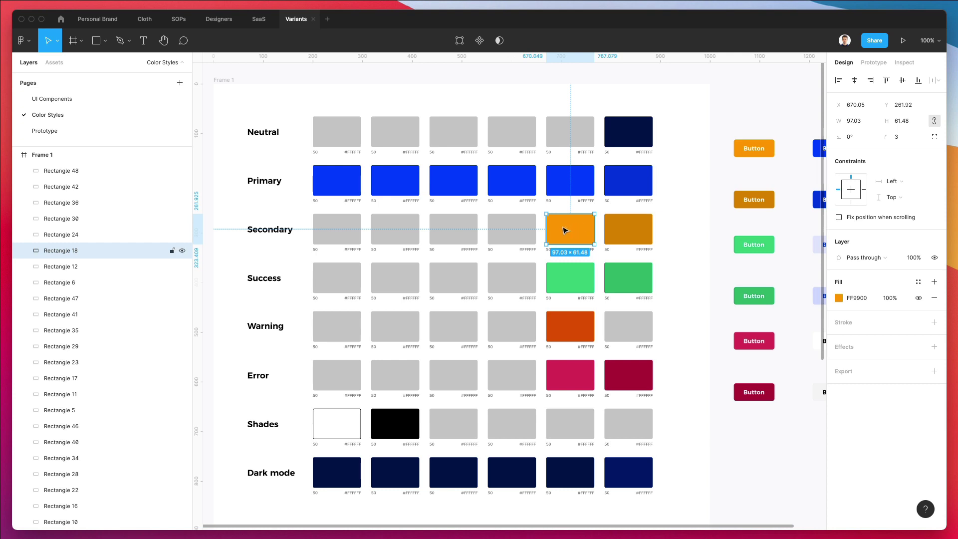
key(super+alt+c)
drag(541, 222, 349, 227)
key(super+alt+v)
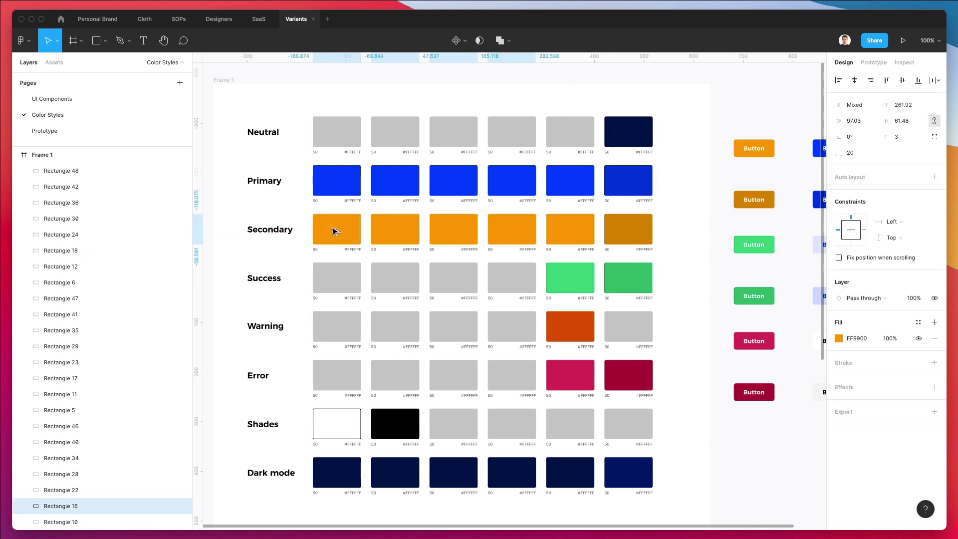
scroll(386, 241, up, 1)
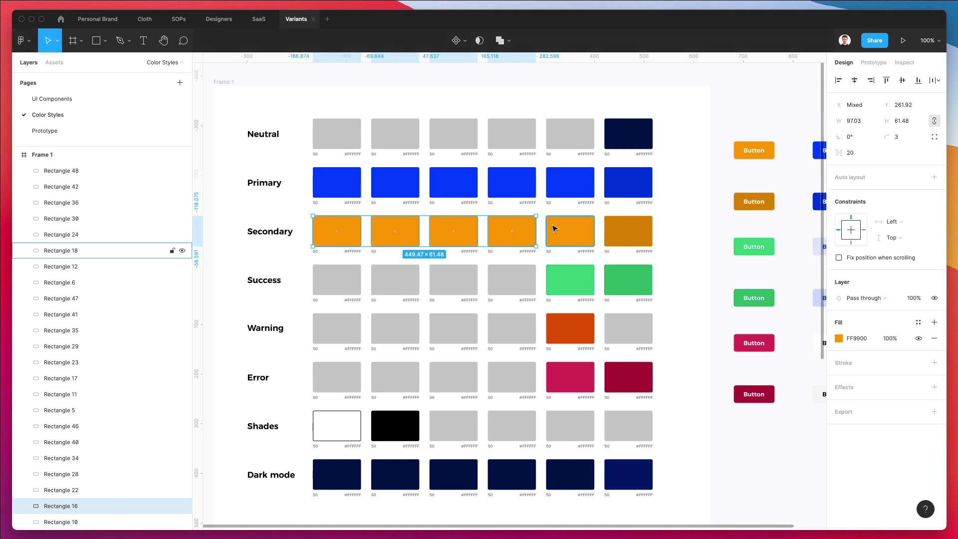
click(564, 285)
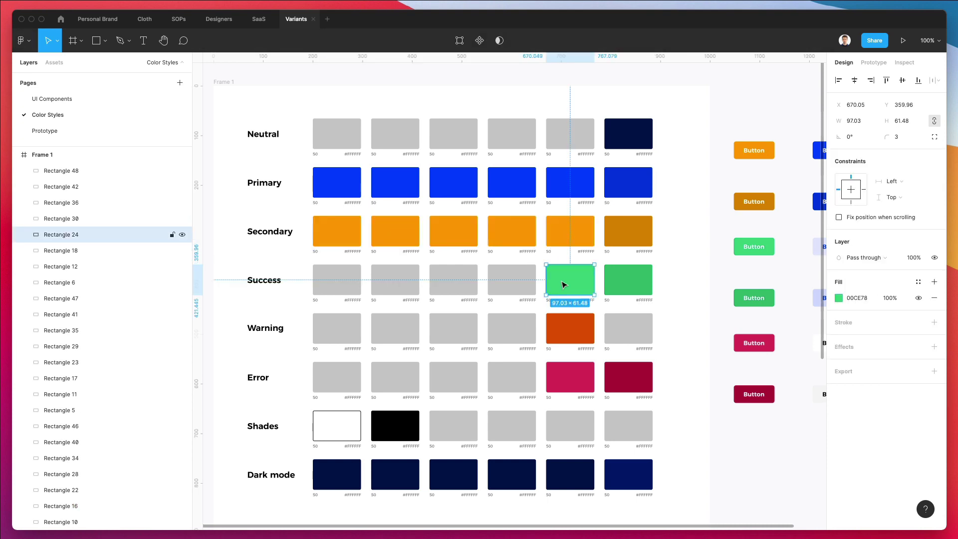
drag(507, 261, 322, 282)
key(super+alt+v)
- Paste the Warning orange and Error fills across their rows' four grey swatches
click(576, 322)
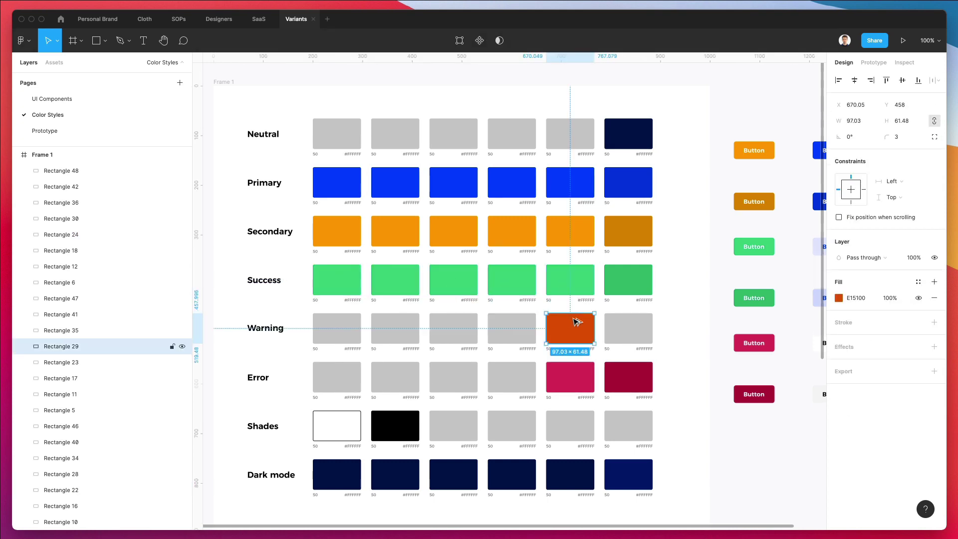
drag(527, 309, 316, 325)
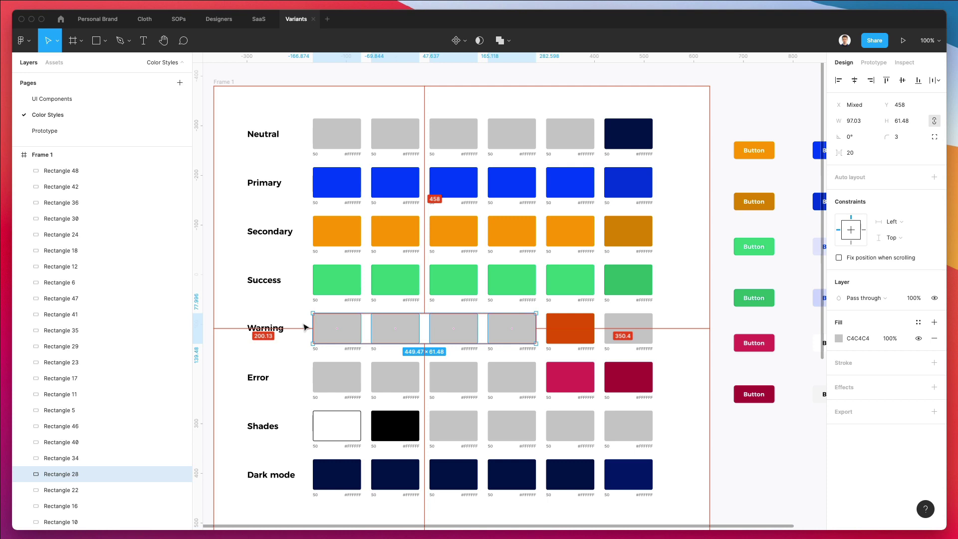
key(super+alt+v)
click(557, 370)
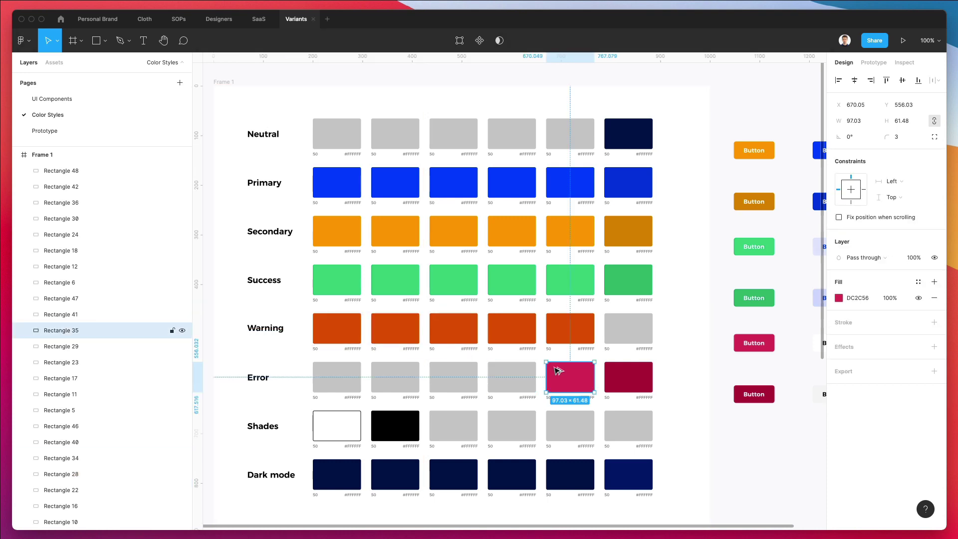
drag(539, 359, 331, 379)
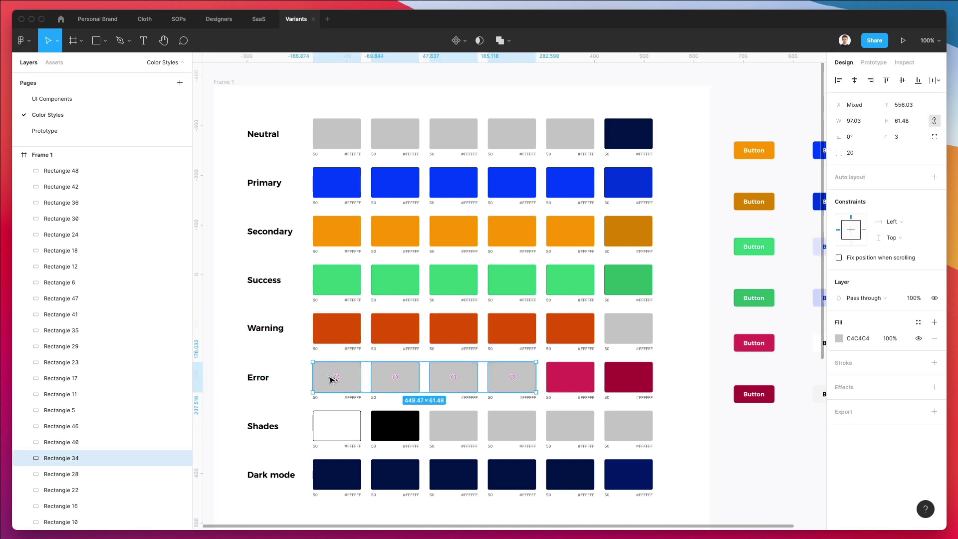
key(super+alt+v)
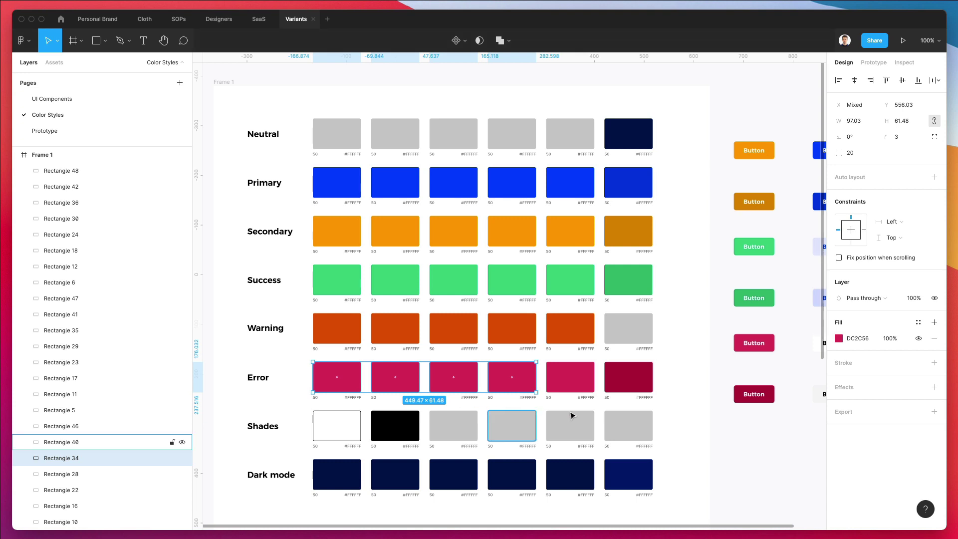
- Delete the four extra Shades swatches and paste the navy fill across the Neutral row
drag(668, 414, 433, 458)
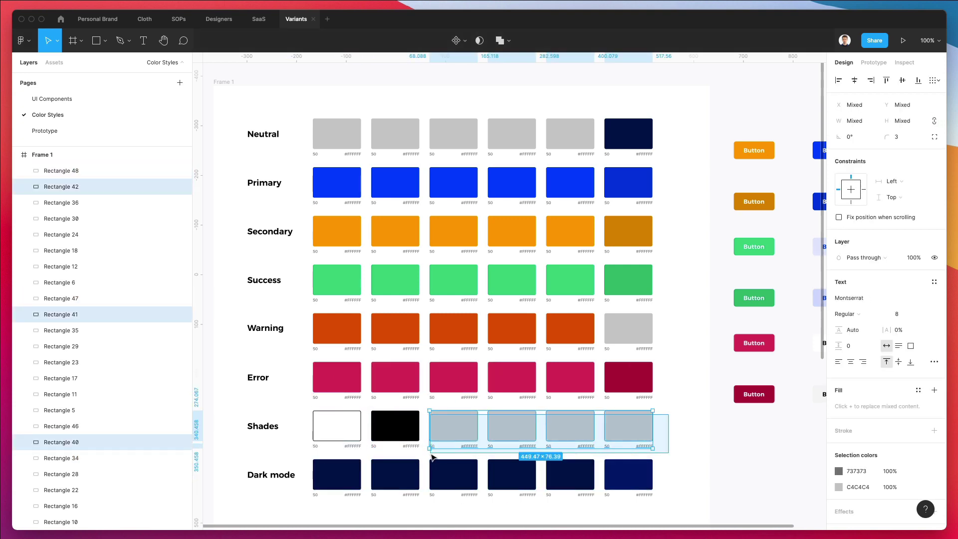
key(Delete)
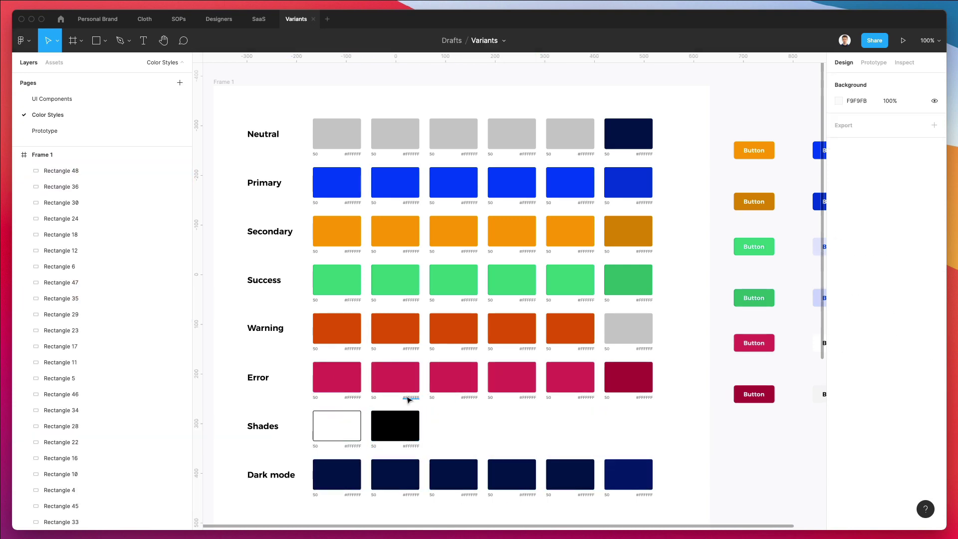
scroll(419, 379, up, 3)
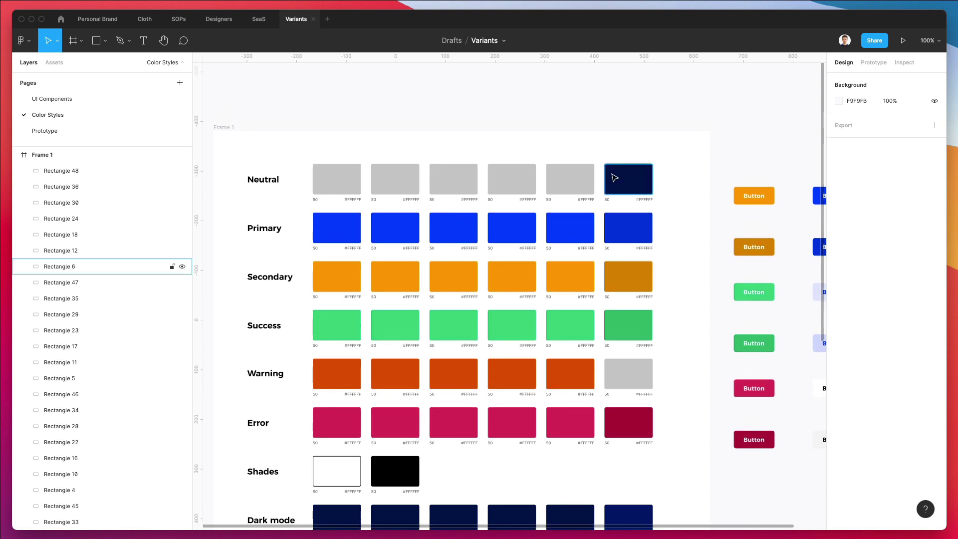
click(614, 177)
drag(560, 138, 302, 188)
key(ctrl+alt+v)
click(453, 136)
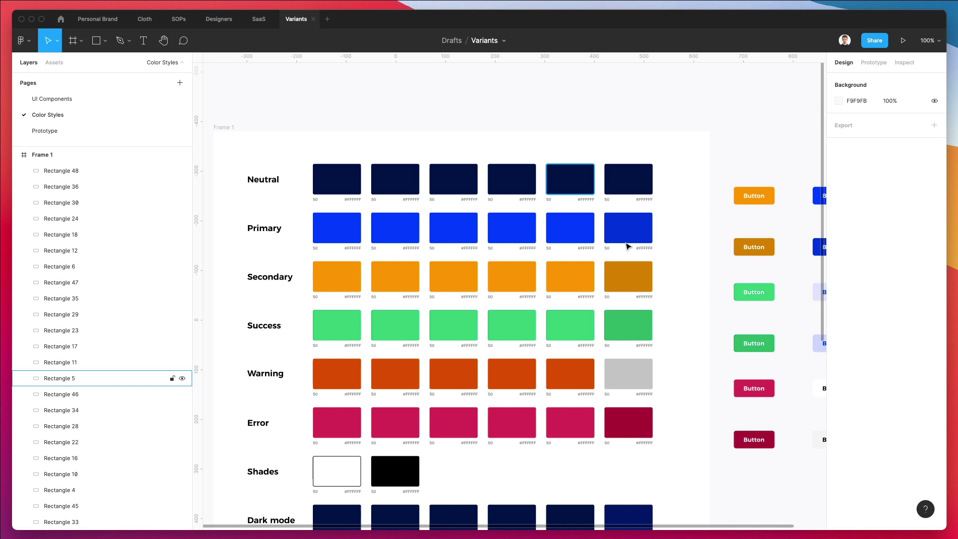
- Eyedrop orange into the last Warning swatch and deepen it to CA4900
click(591, 371)
scroll(611, 371, right, 2)
scroll(611, 371, down, 1)
key(i)
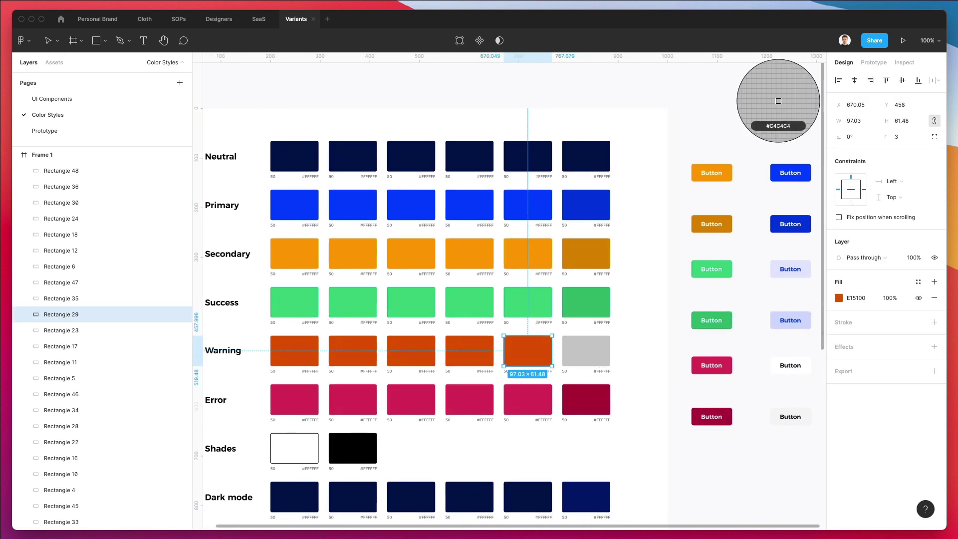
key(Escape)
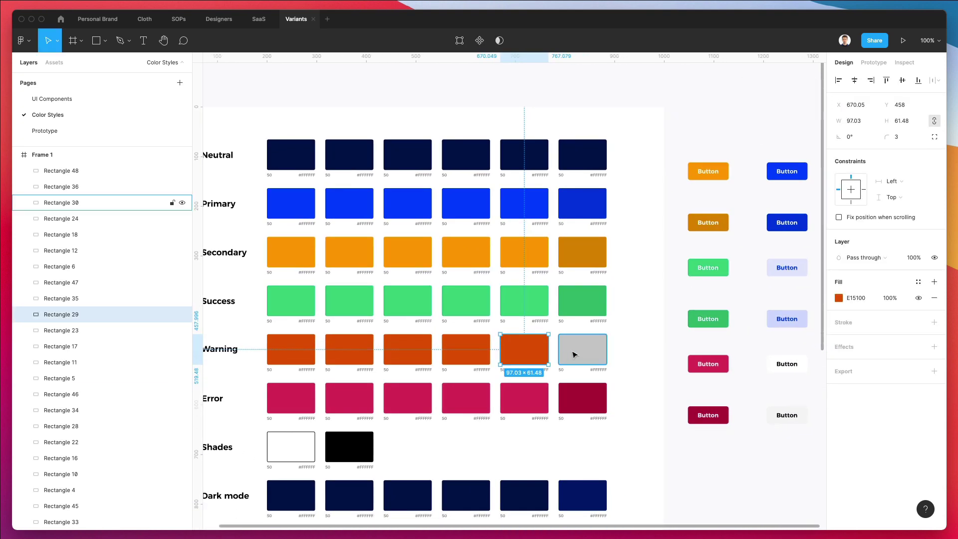
click(574, 352)
key(i)
click(539, 352)
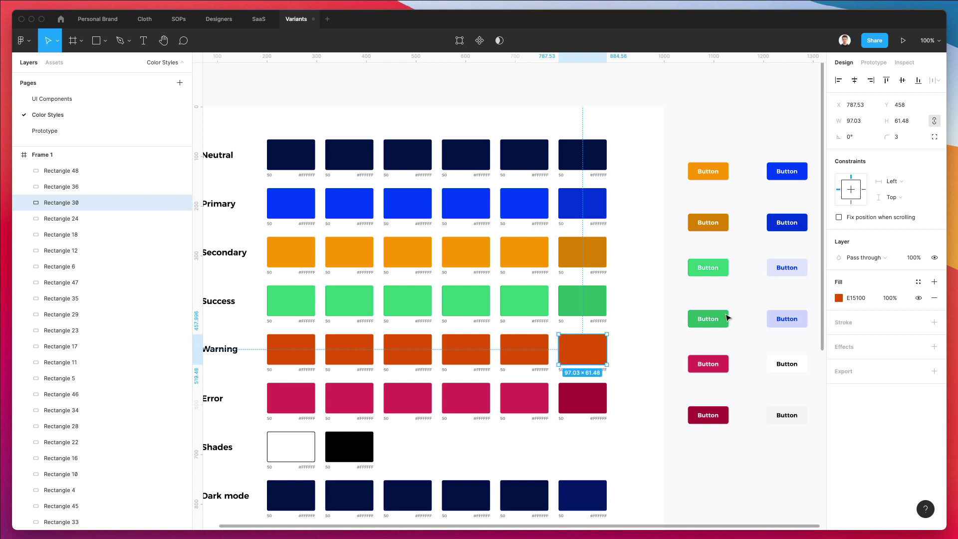
click(838, 298)
drag(824, 312, 841, 311)
click(663, 346)
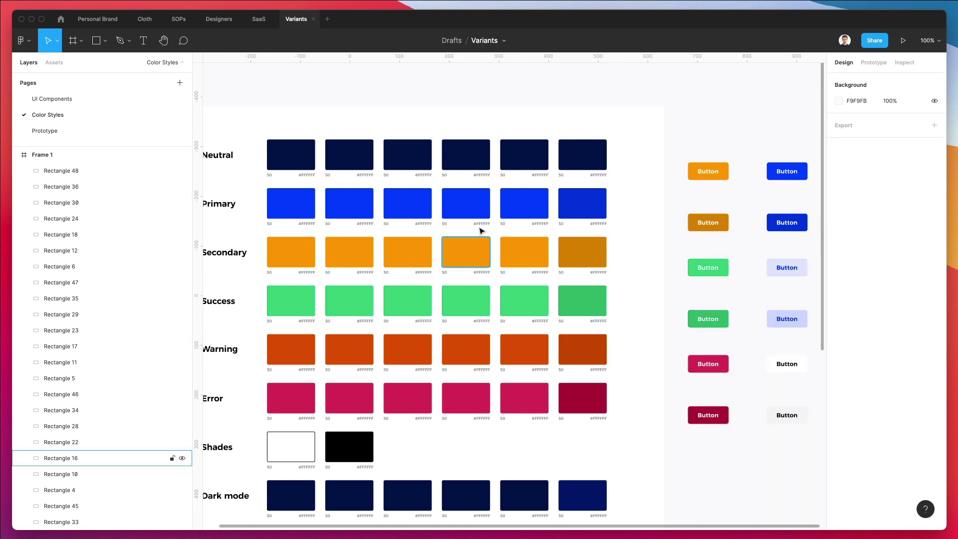
- Lighten the fourth Primary, Secondary and Success swatches to paler blue, orange and green tints
click(474, 208)
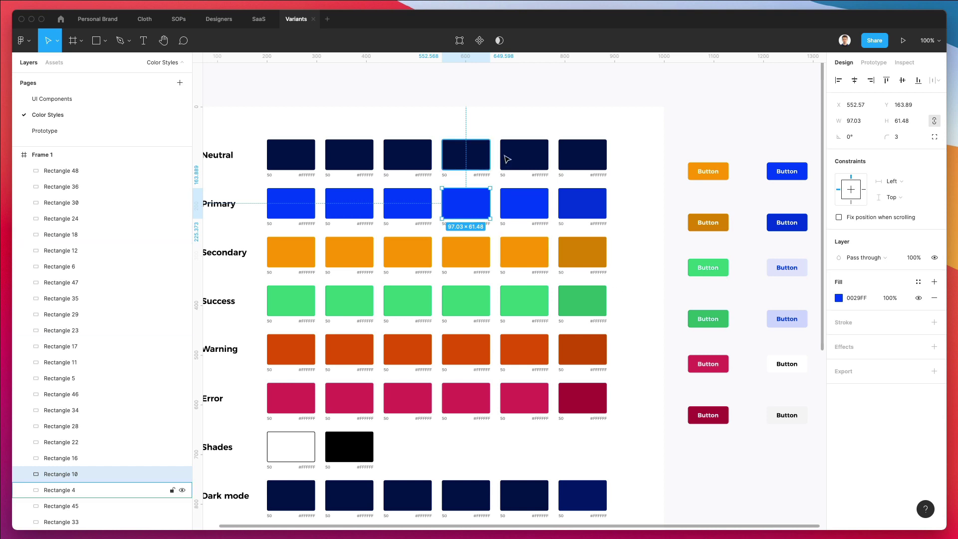
click(454, 155)
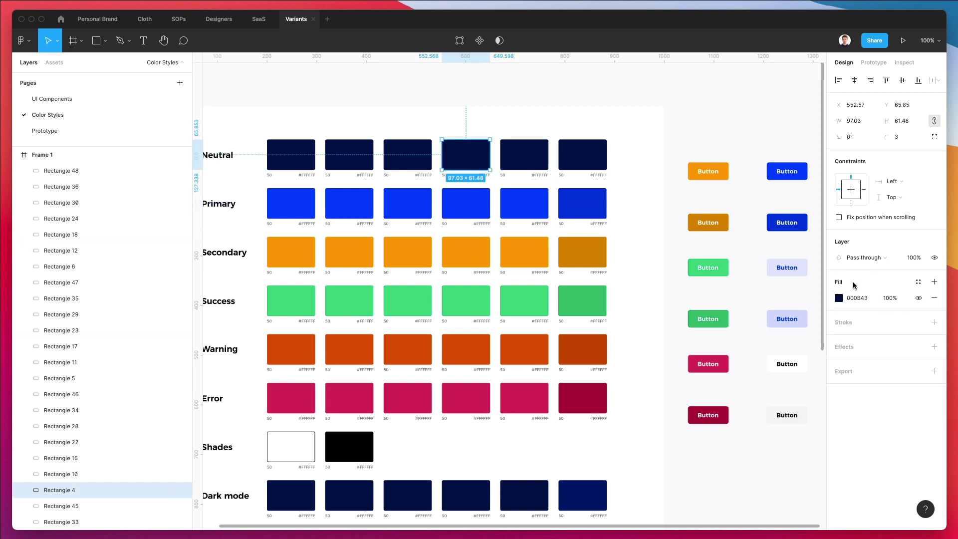
click(839, 297)
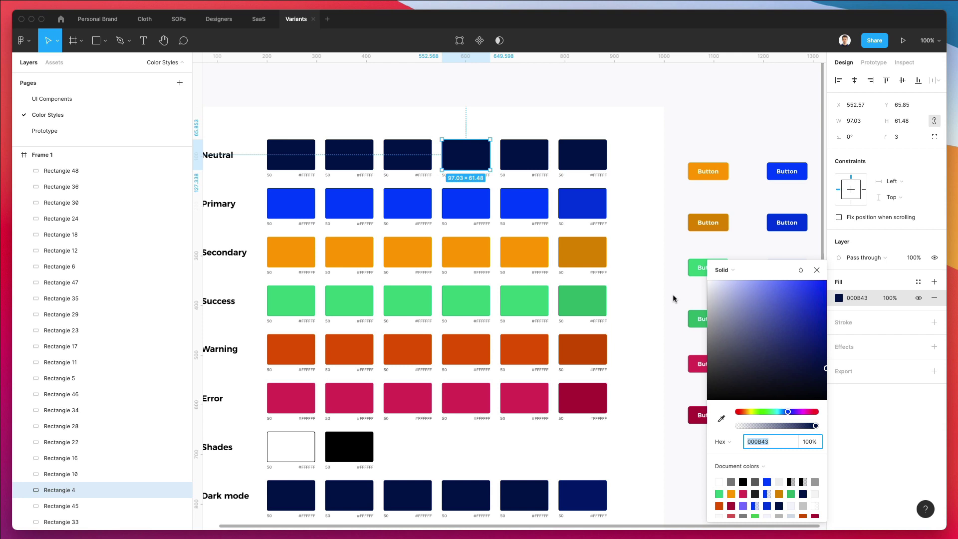
click(469, 204)
click(839, 298)
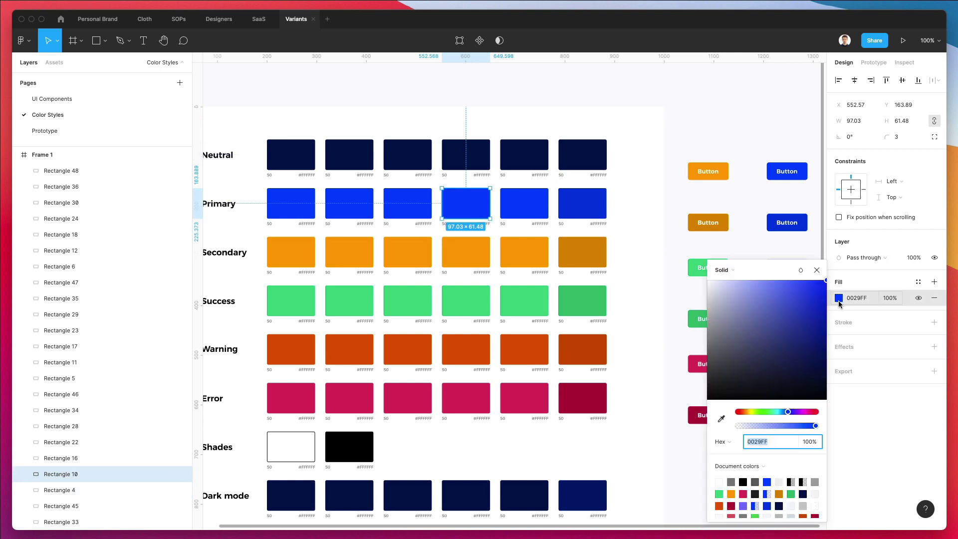
drag(801, 292, 799, 273)
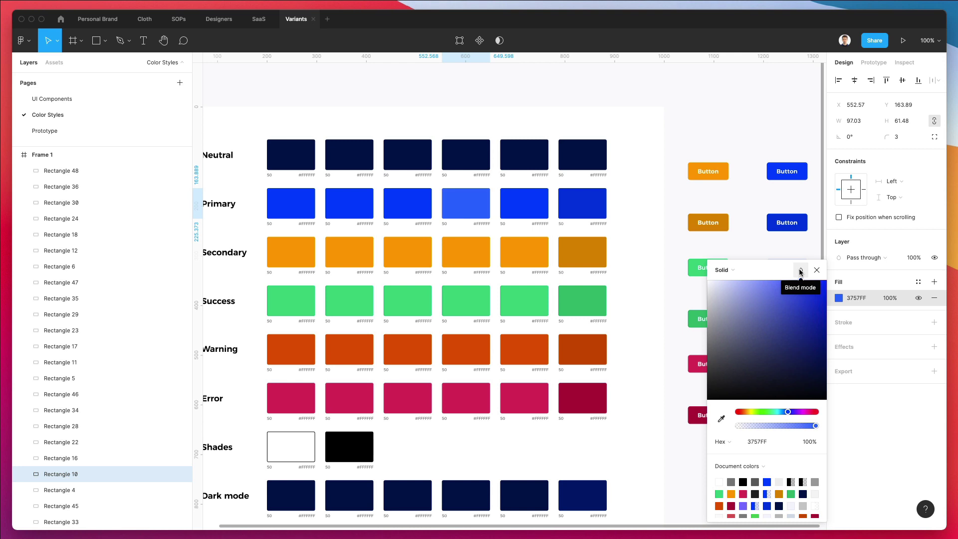
click(466, 250)
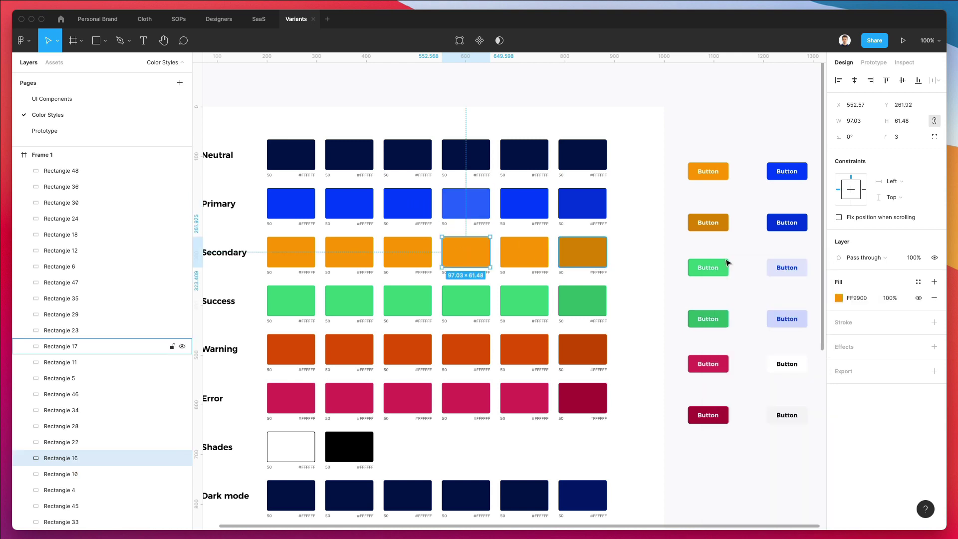
click(843, 301)
drag(800, 282, 800, 269)
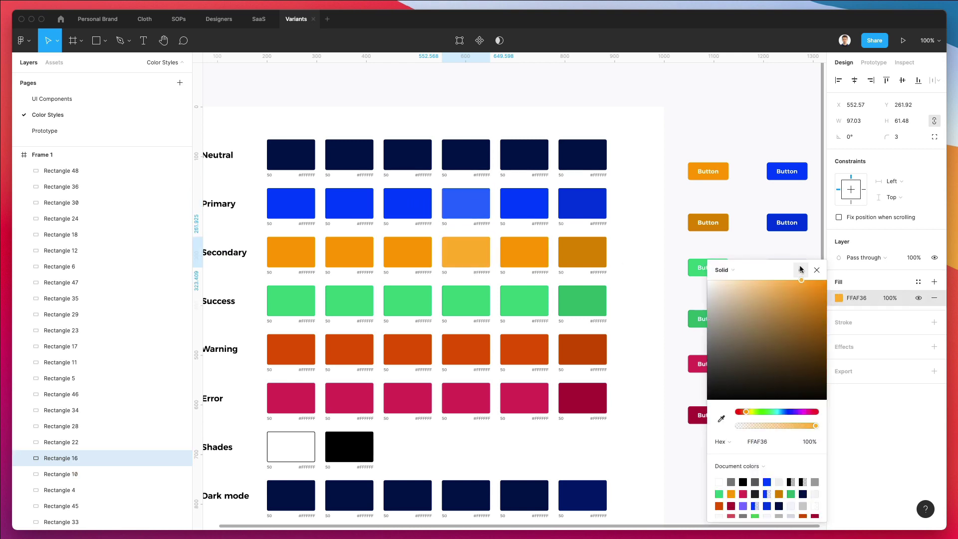
click(465, 301)
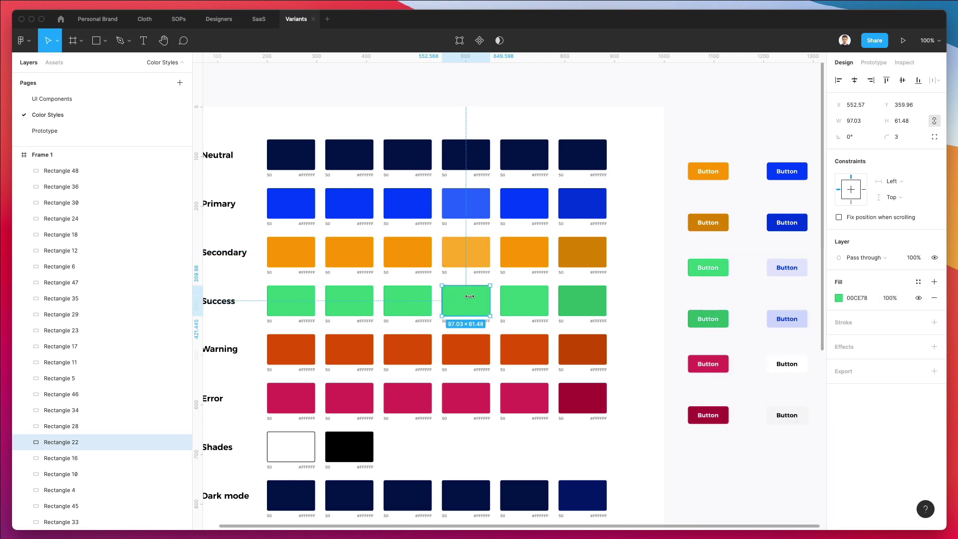
click(839, 298)
mouse_move(803, 287)
mouse_down()
mouse_move(802, 272)
mouse_move(820, 270)
mouse_move(830, 289)
mouse_move(800, 298)
mouse_up()
- Lighten the fourth Warning swatch to F07631 and the fourth Error swatch to a paler red
click(469, 350)
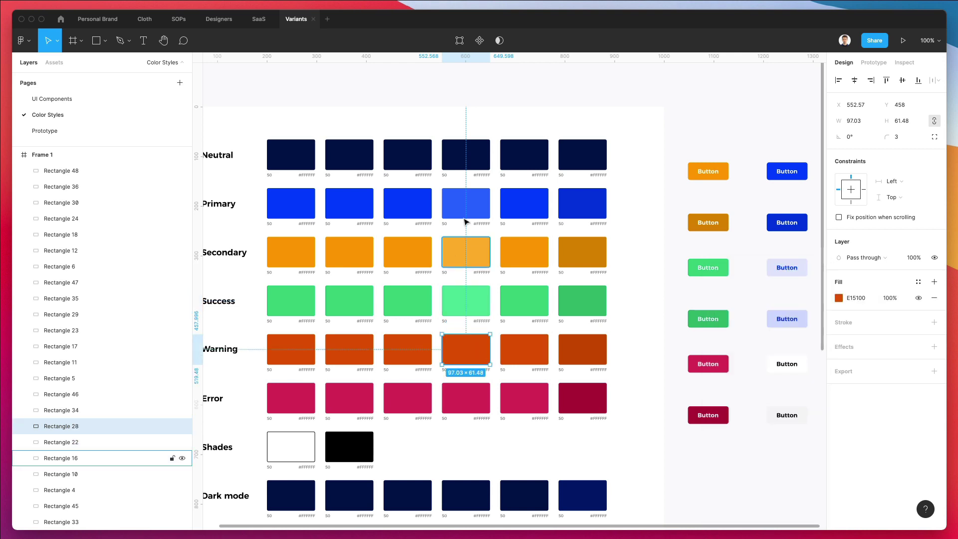
click(839, 299)
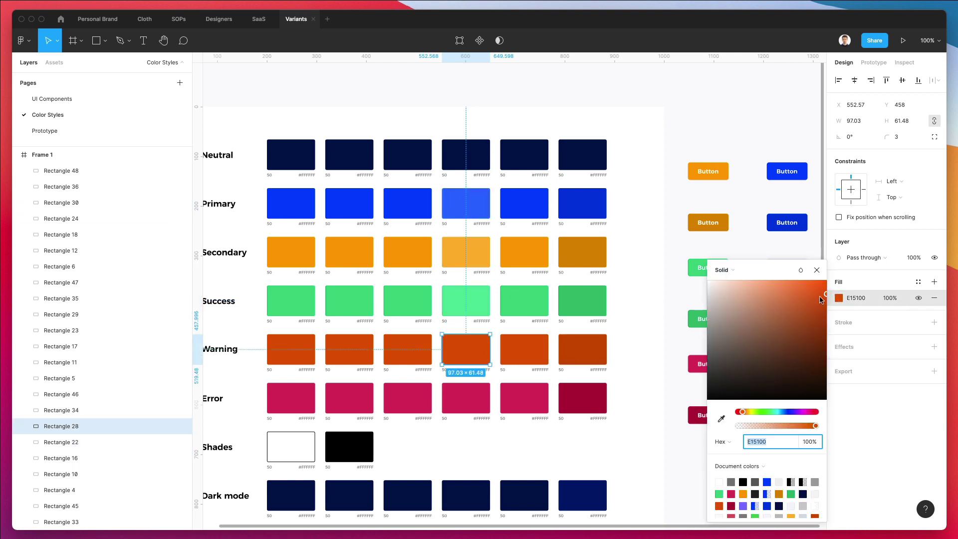
drag(820, 297, 805, 289)
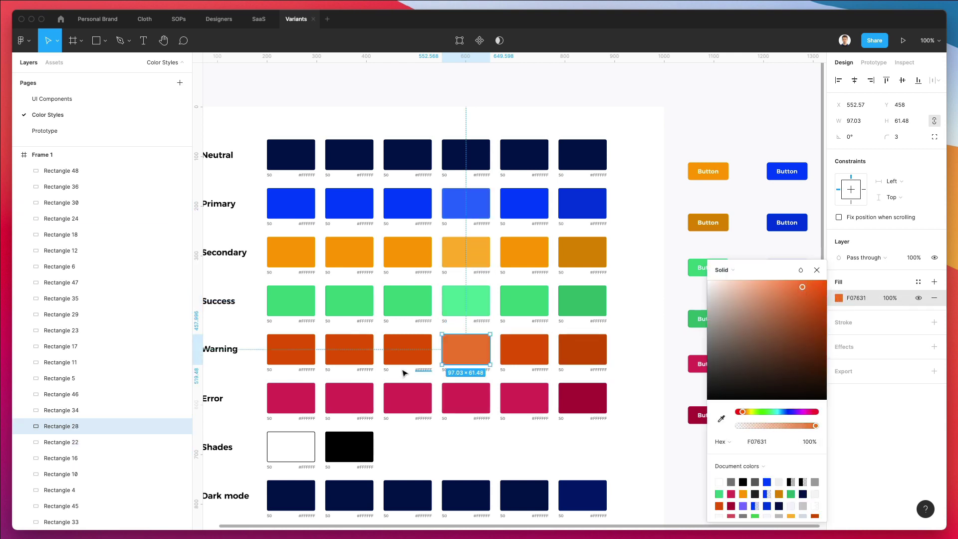
click(466, 397)
click(837, 298)
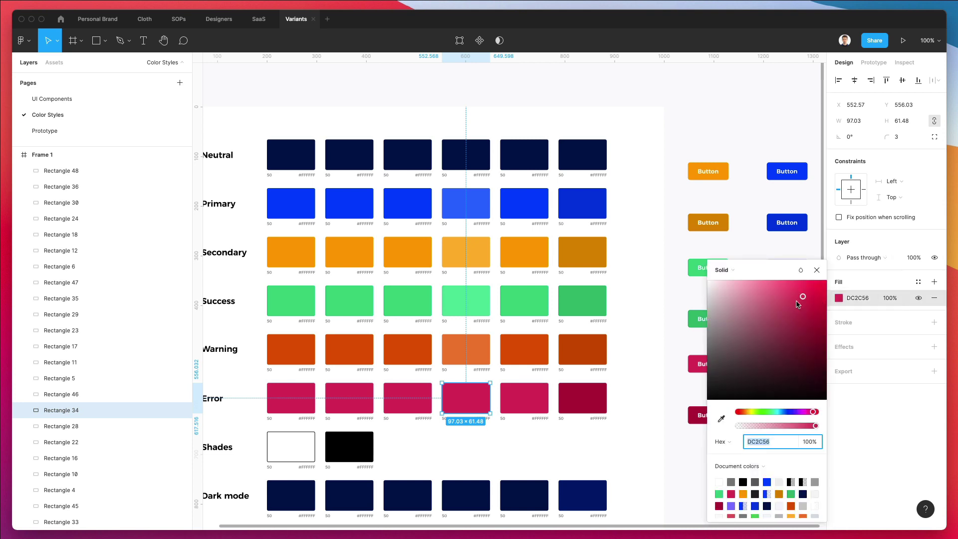
drag(802, 298, 785, 292)
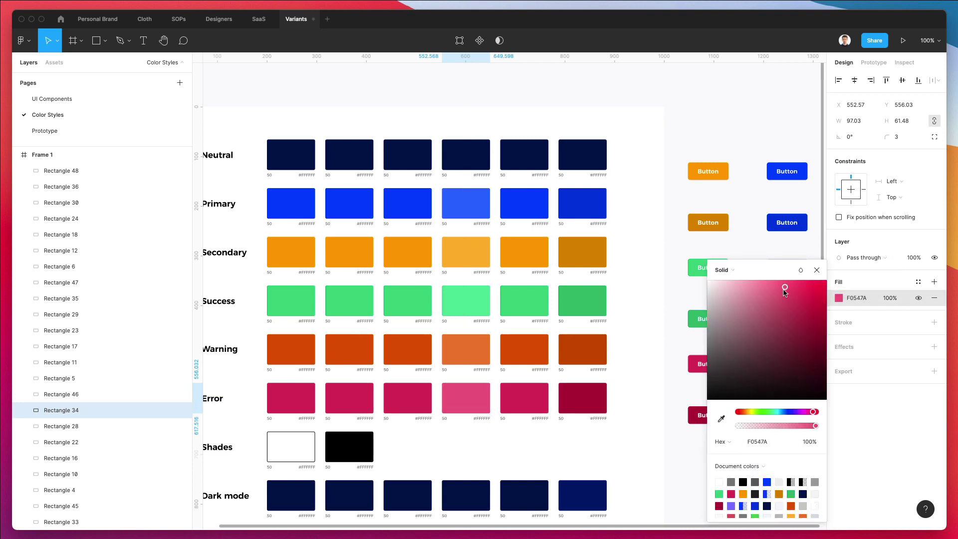
- Lighten the third Primary, Secondary and Success swatches to pale blue, orange and green tints
click(413, 212)
click(839, 298)
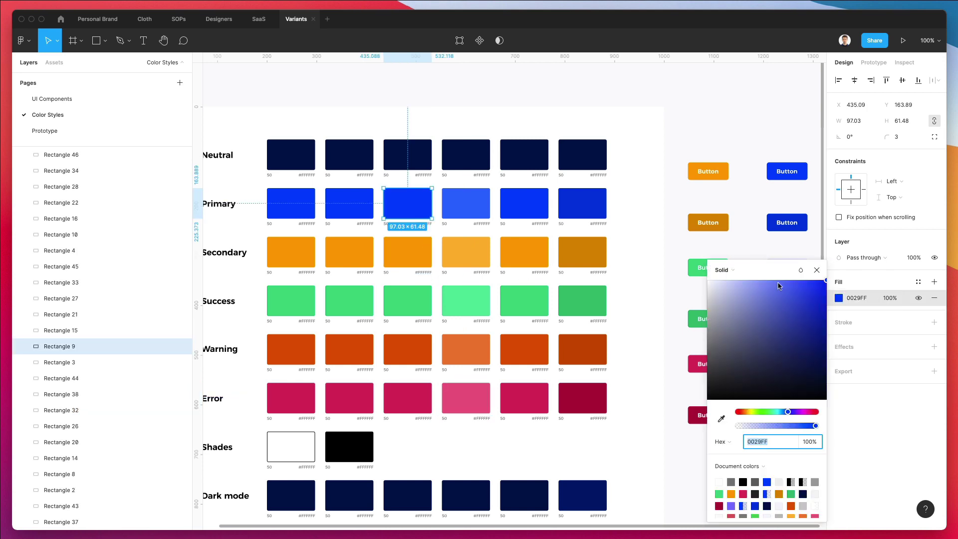
drag(788, 291, 767, 280)
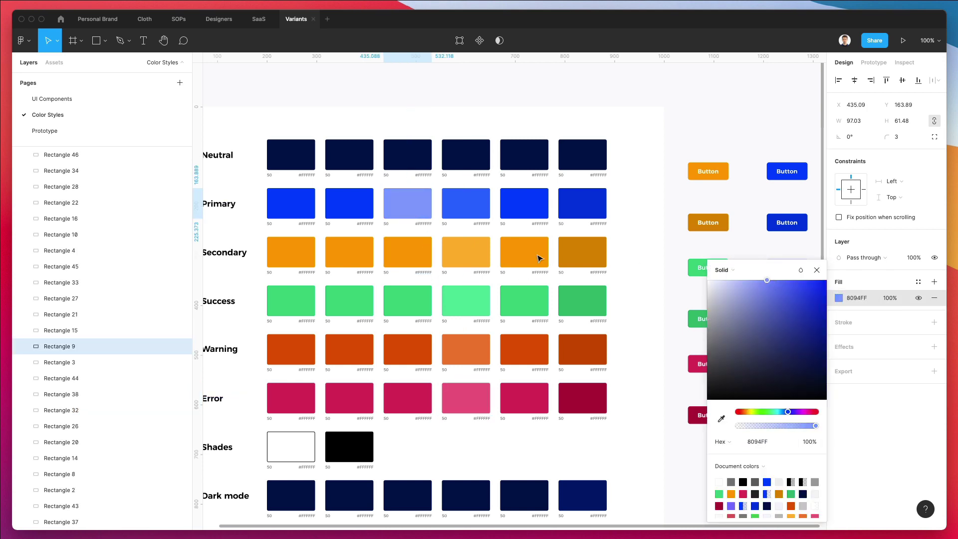
click(406, 251)
click(839, 298)
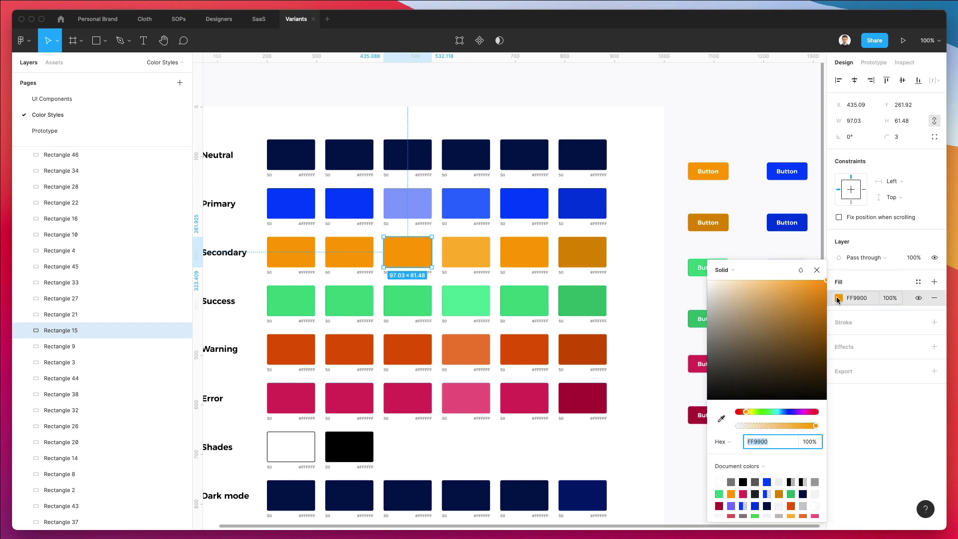
drag(794, 284, 784, 279)
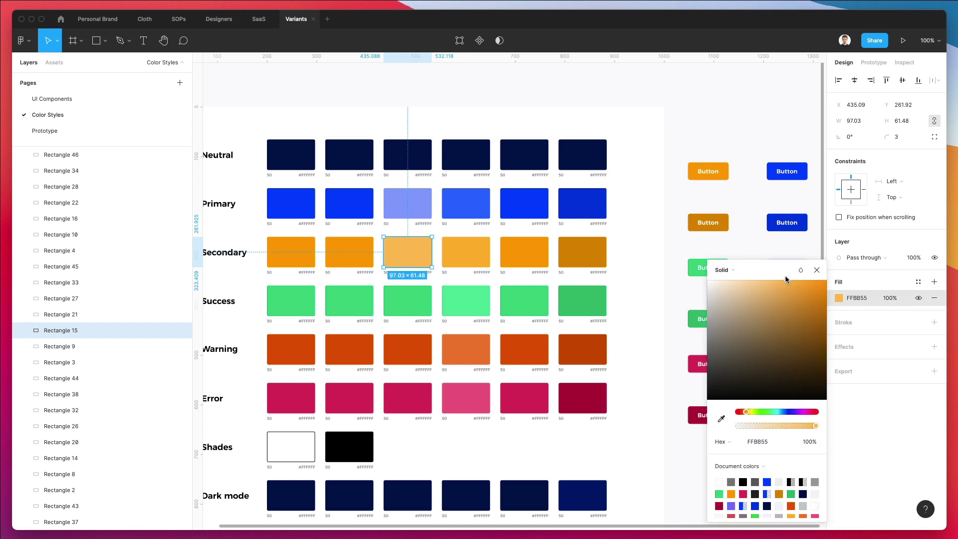
click(430, 301)
click(841, 299)
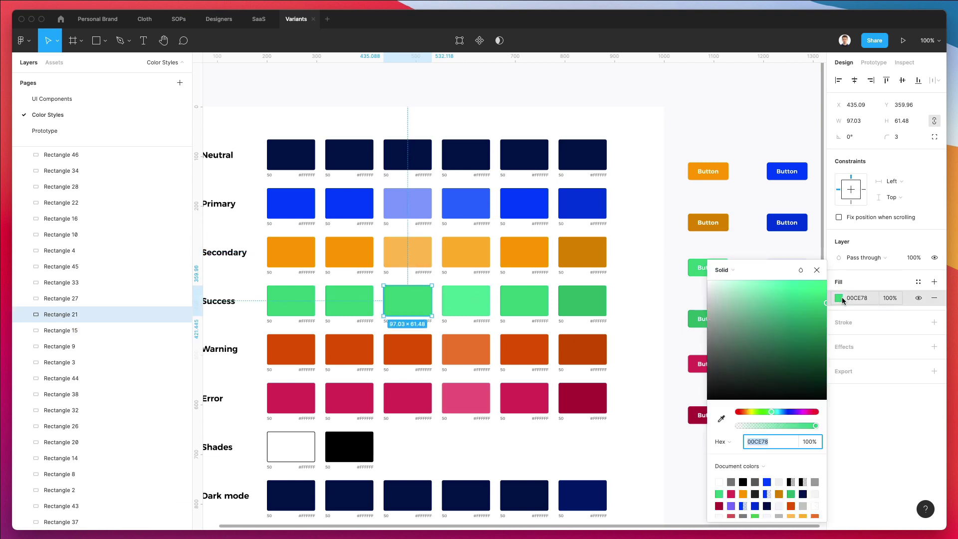
mouse_move(799, 296)
mouse_down()
mouse_move(777, 286)
mouse_move(786, 295)
mouse_up()
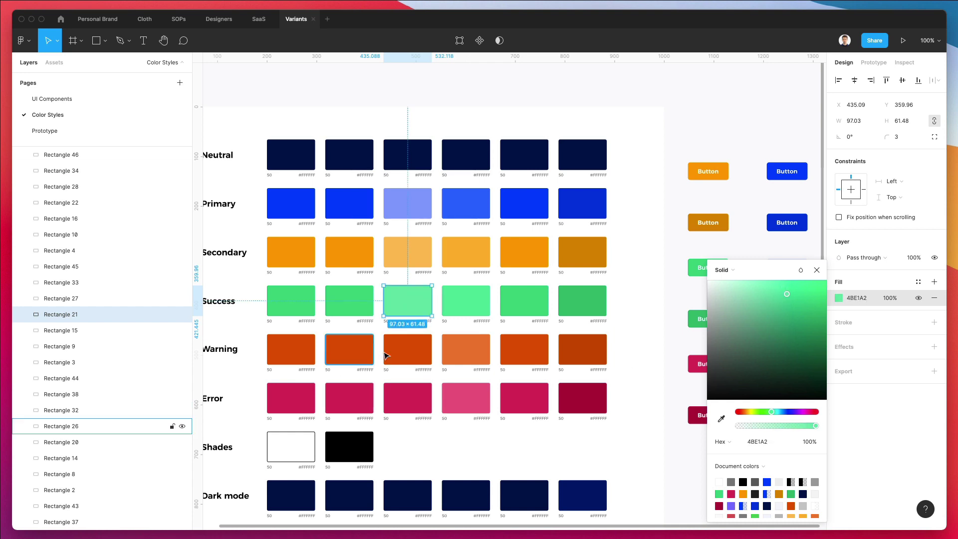
- Lighten the third Warning swatch and turn the third Error swatch pink (EE8BA3)
click(407, 349)
click(840, 298)
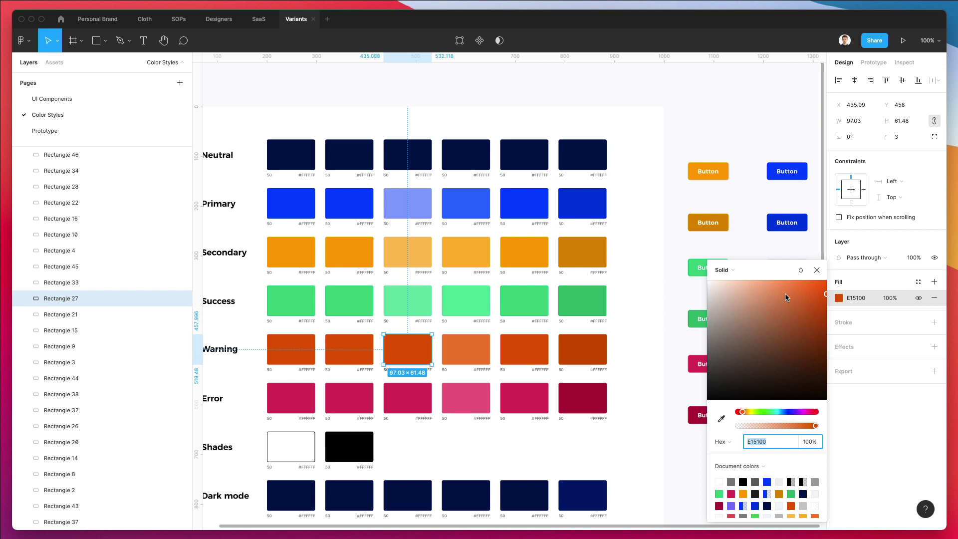
drag(786, 297, 790, 292)
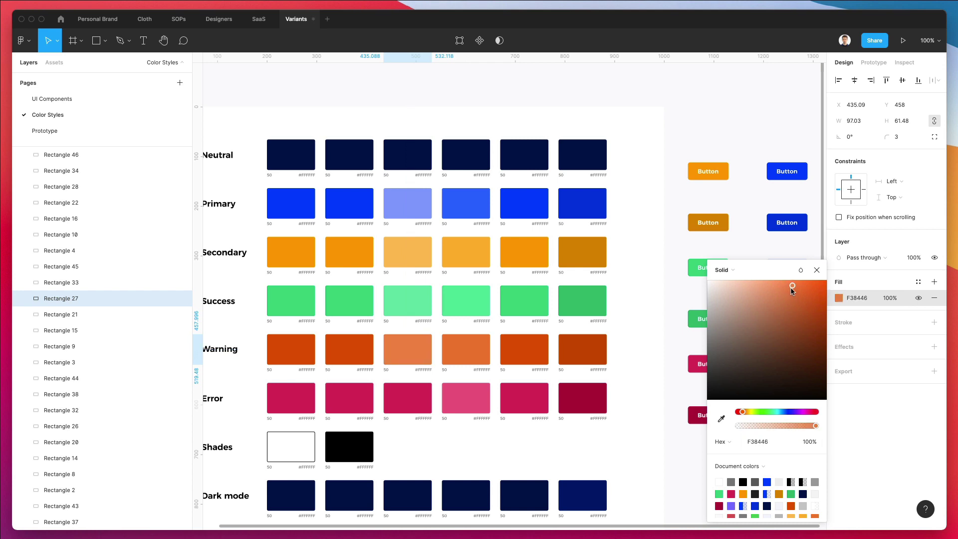
key(Tab)
click(835, 298)
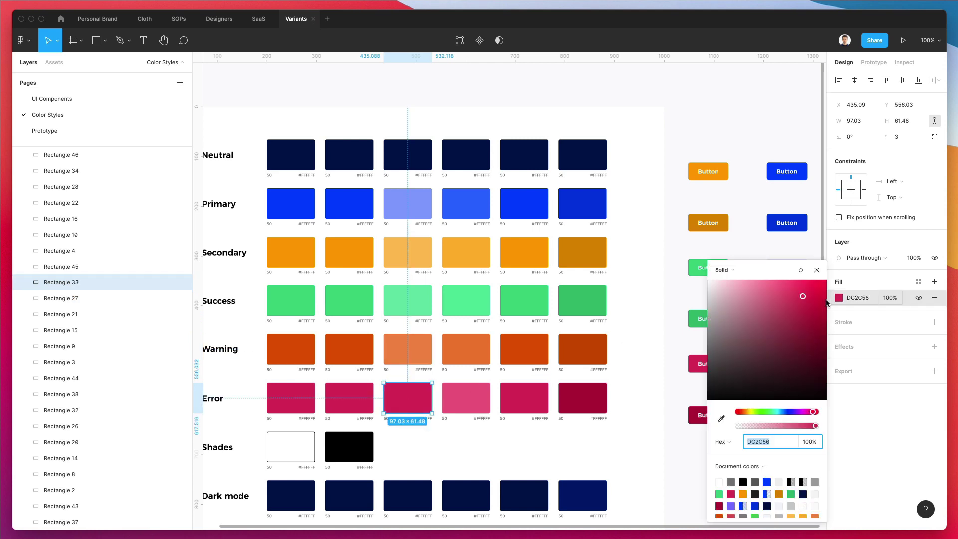
drag(782, 297, 759, 292)
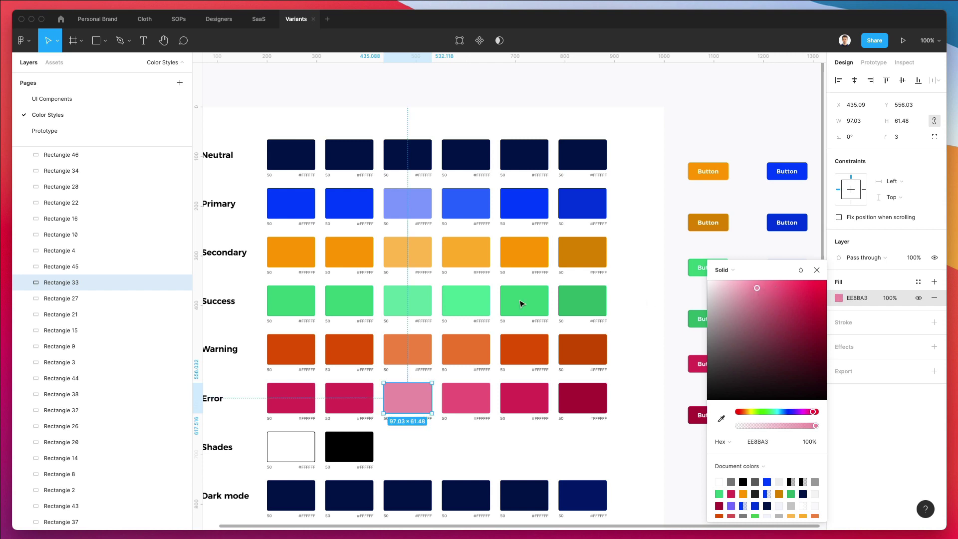
click(61, 410)
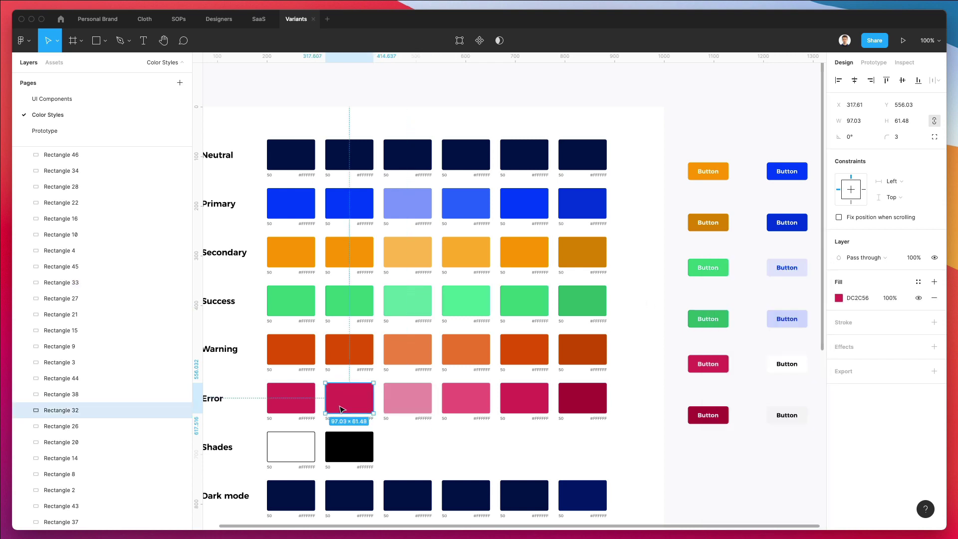
- Lighten the second Error, Warning and Success swatches to pale pink, peach and mint
click(839, 299)
drag(771, 298, 733, 292)
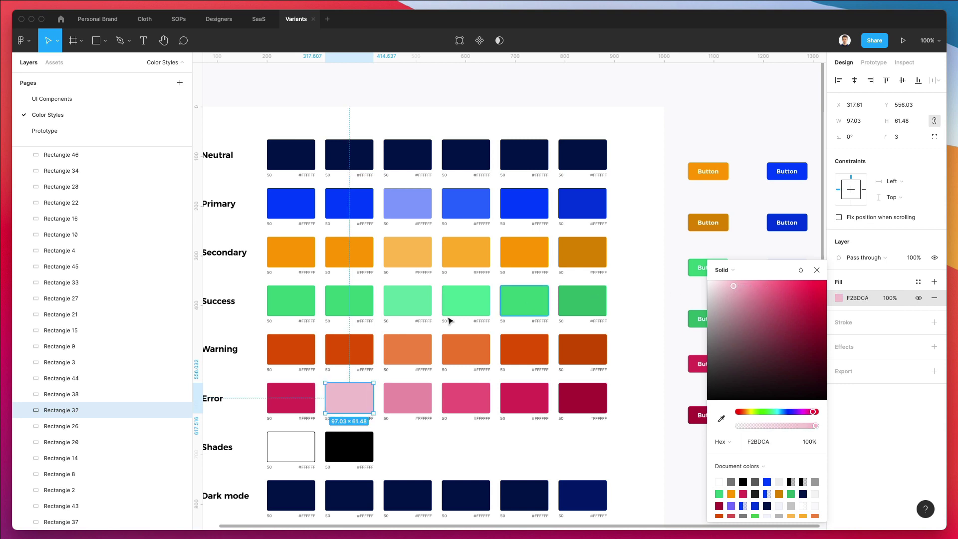
click(349, 351)
click(840, 300)
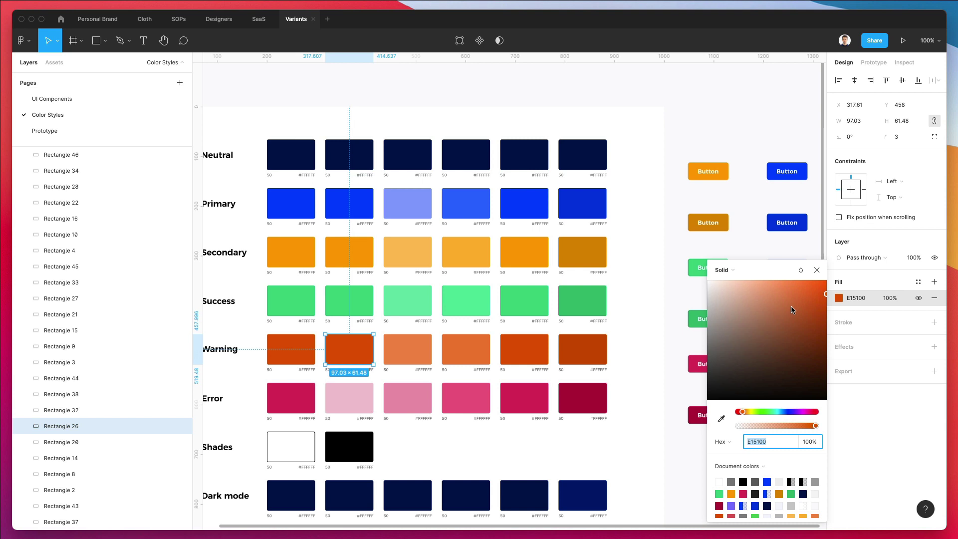
drag(793, 310, 757, 290)
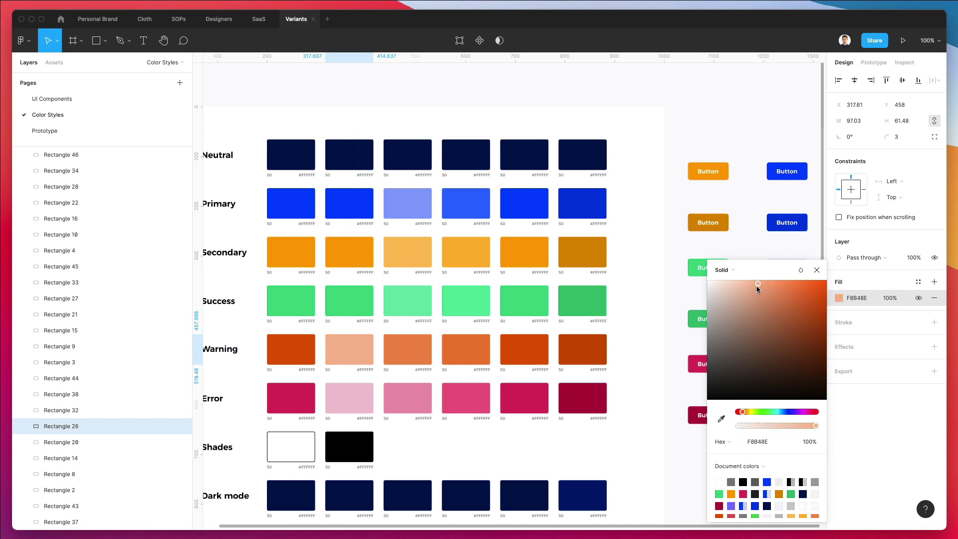
click(365, 300)
click(838, 300)
drag(779, 298, 771, 289)
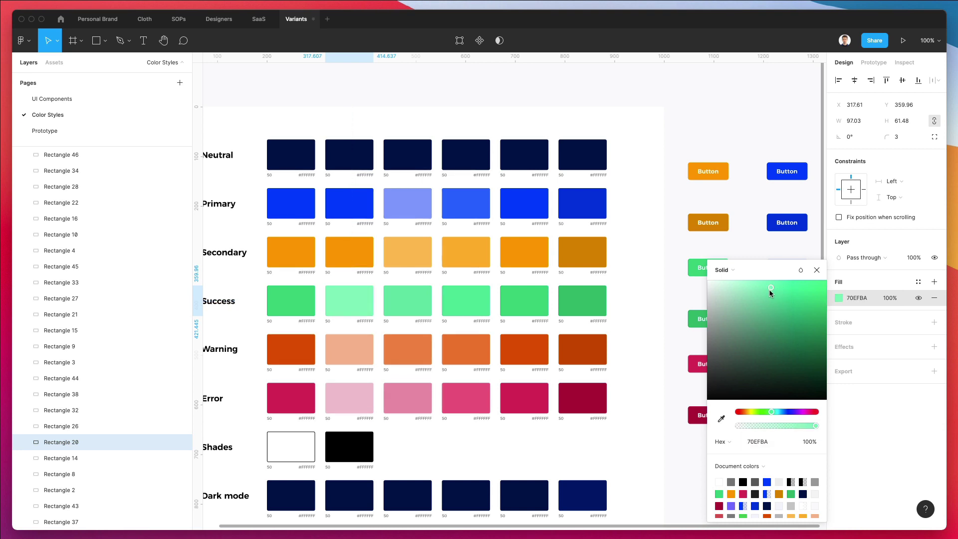
- Lighten the second Secondary and Primary swatches to pale orange and pale blue
click(352, 249)
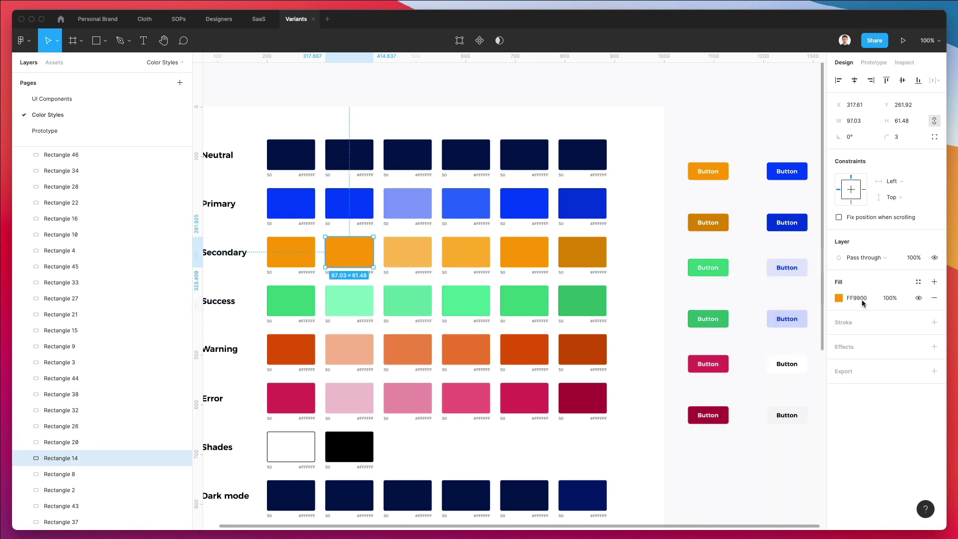
click(839, 299)
drag(757, 296, 756, 284)
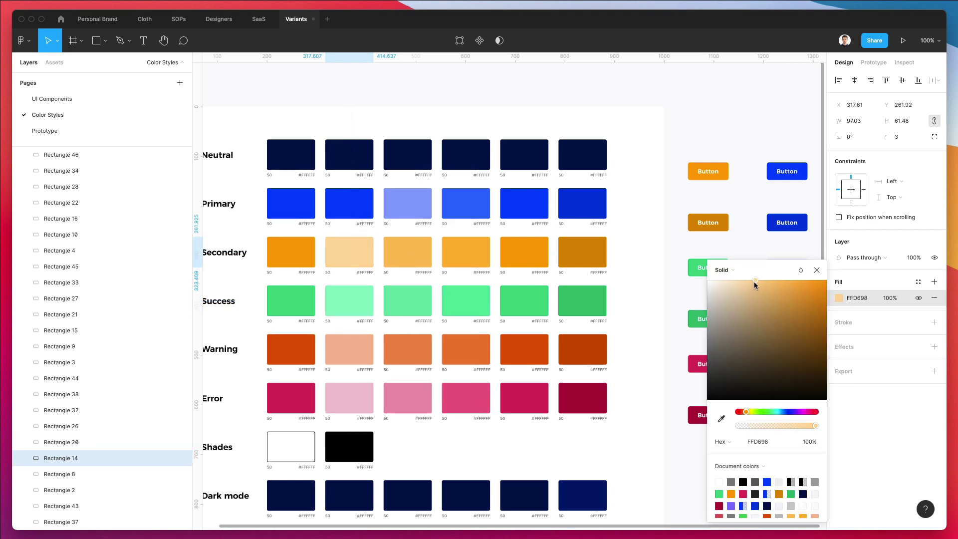
click(349, 204)
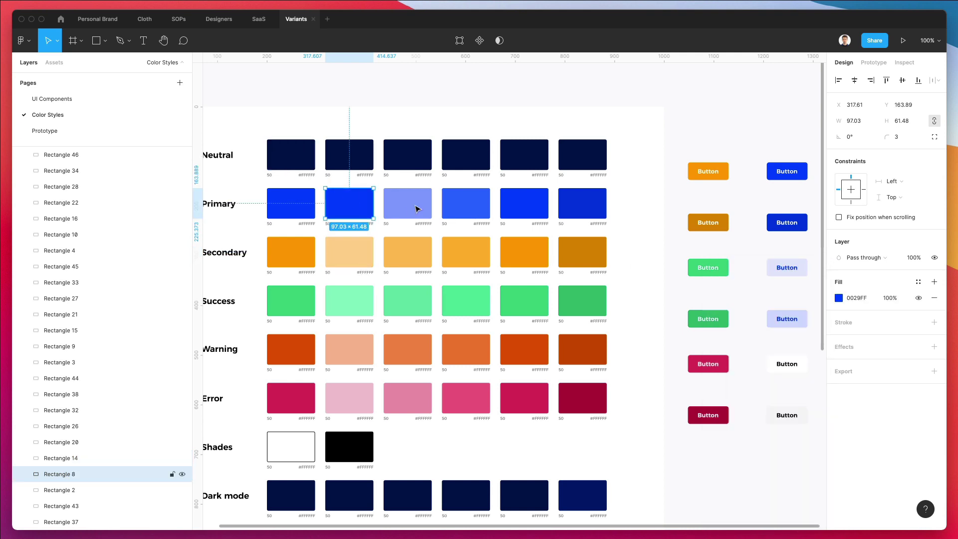
click(839, 298)
drag(757, 291, 745, 280)
- Make the first Primary swatch pale lavender and the first Secondary swatch pale orange
click(293, 205)
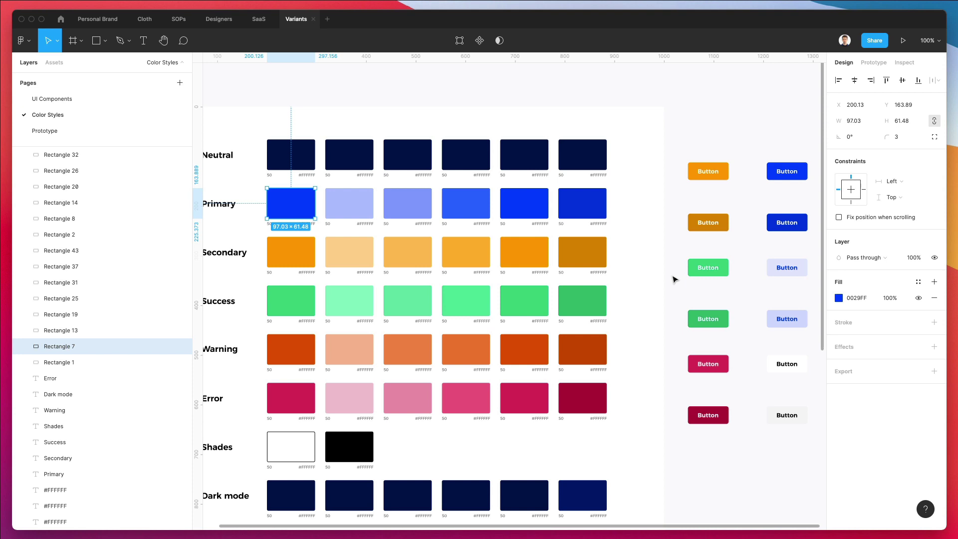
click(839, 298)
click(720, 285)
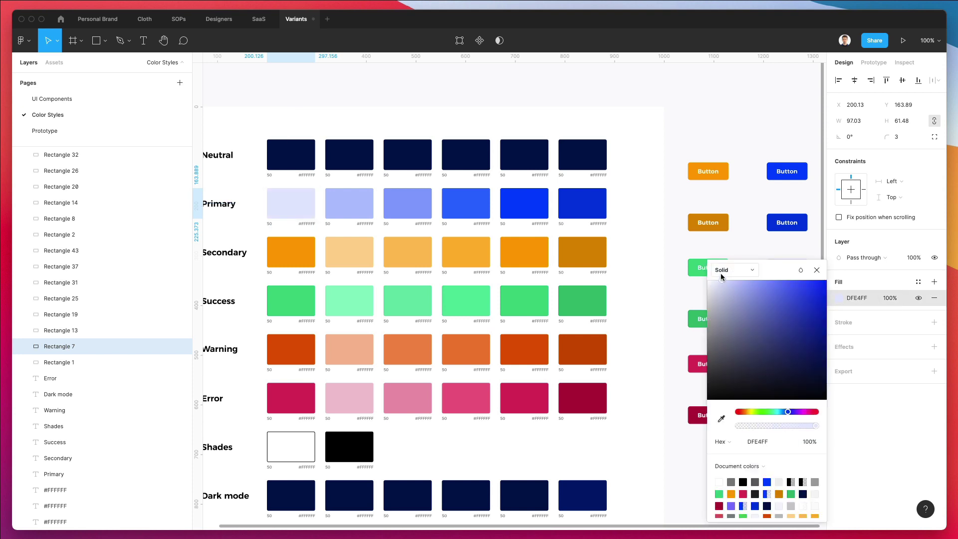
click(277, 246)
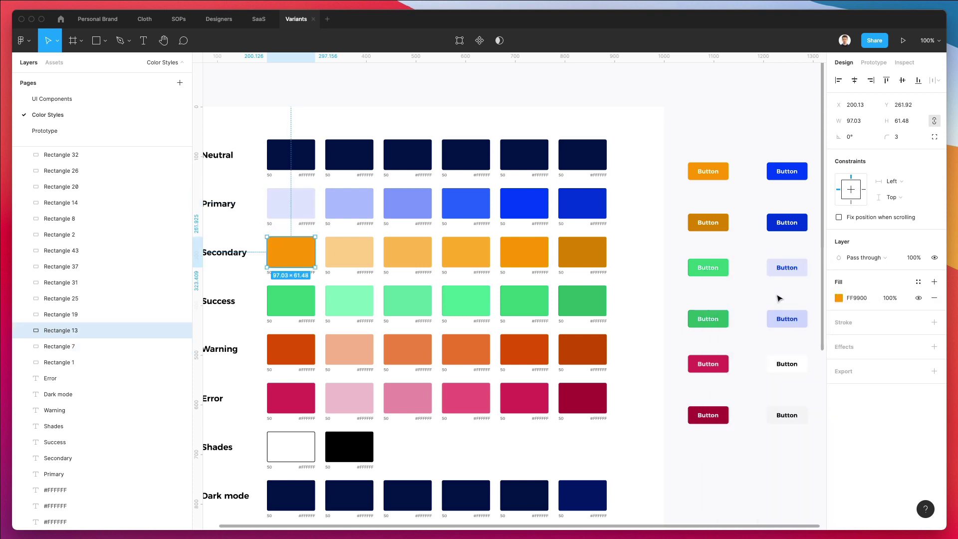
click(838, 298)
drag(721, 282, 731, 288)
- Lighten the first Success, Warning and Error swatches to pale mint, peach and pink (F4C2CE)
click(285, 298)
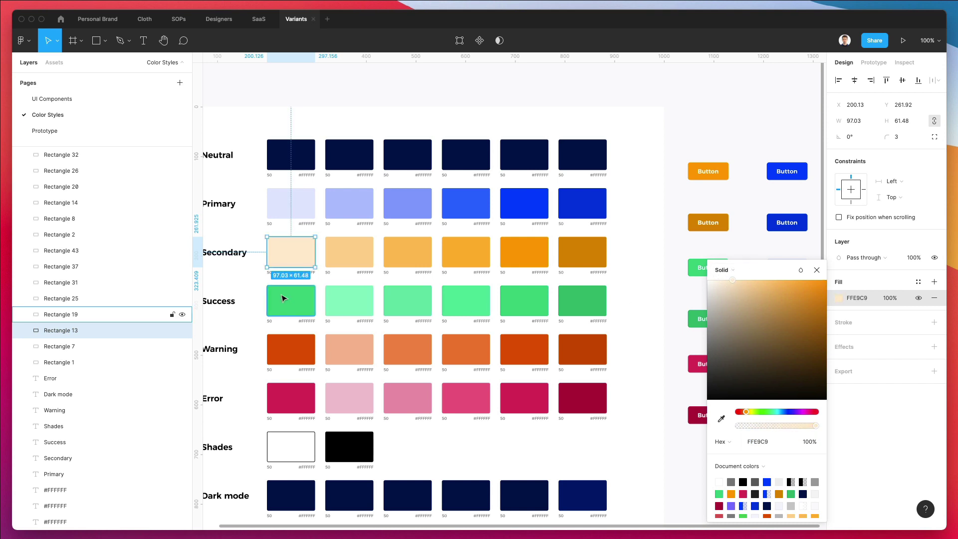
click(837, 299)
click(719, 280)
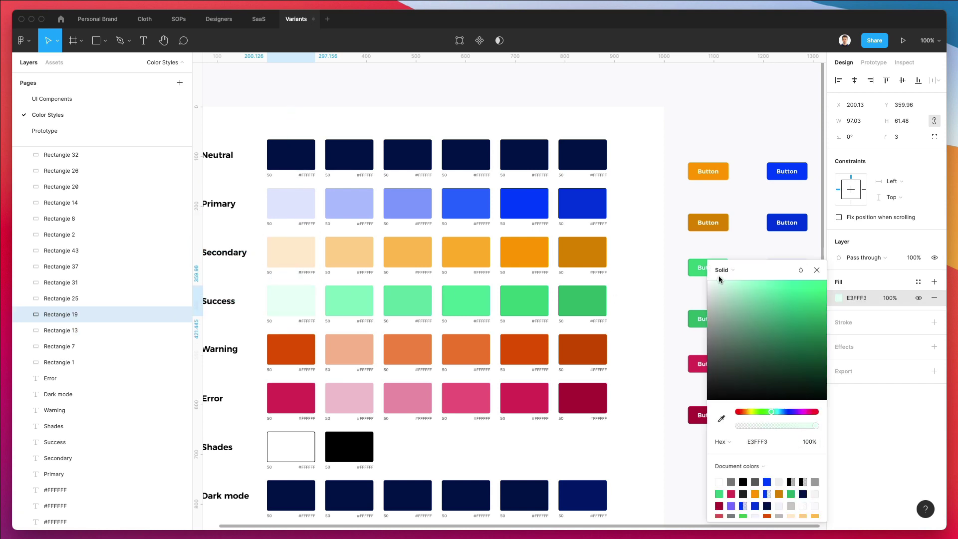
drag(719, 284, 731, 286)
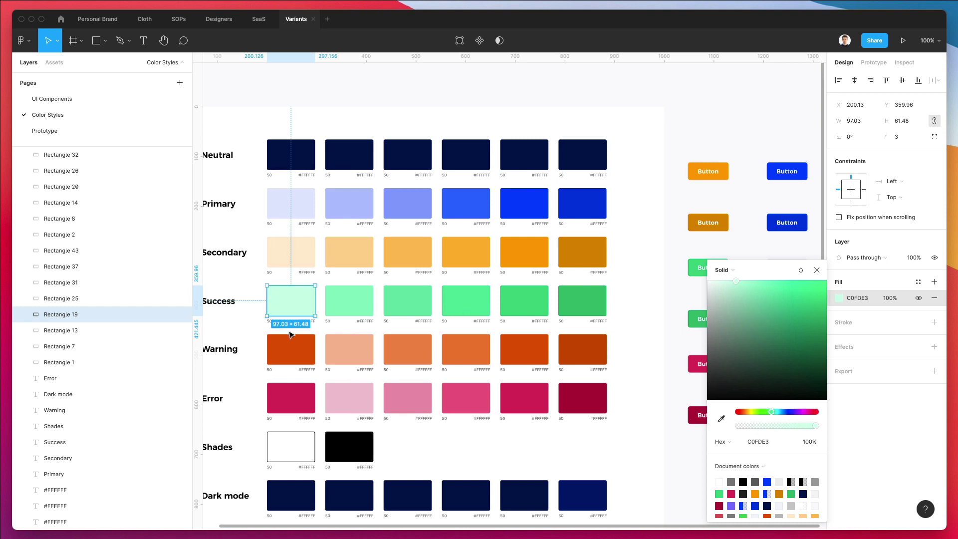
click(312, 337)
click(837, 298)
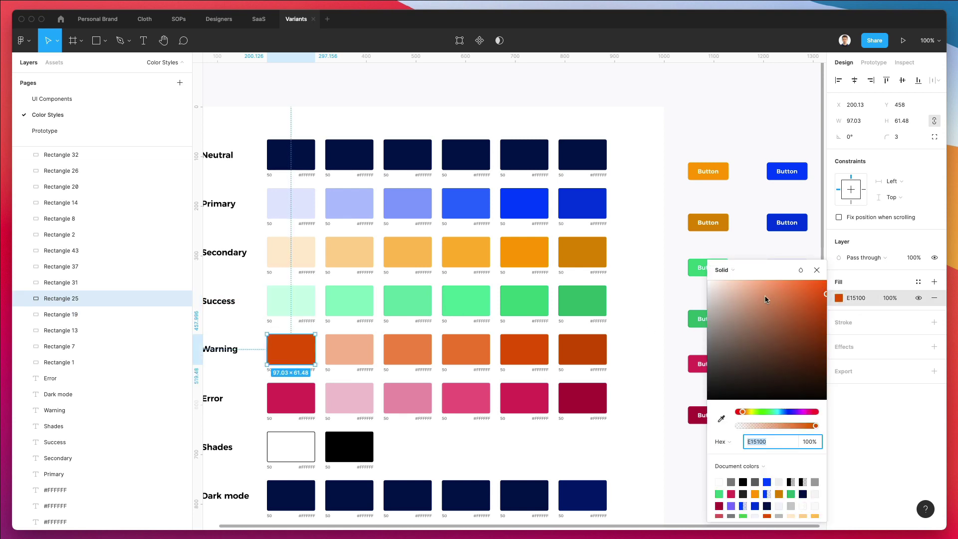
drag(767, 299, 726, 287)
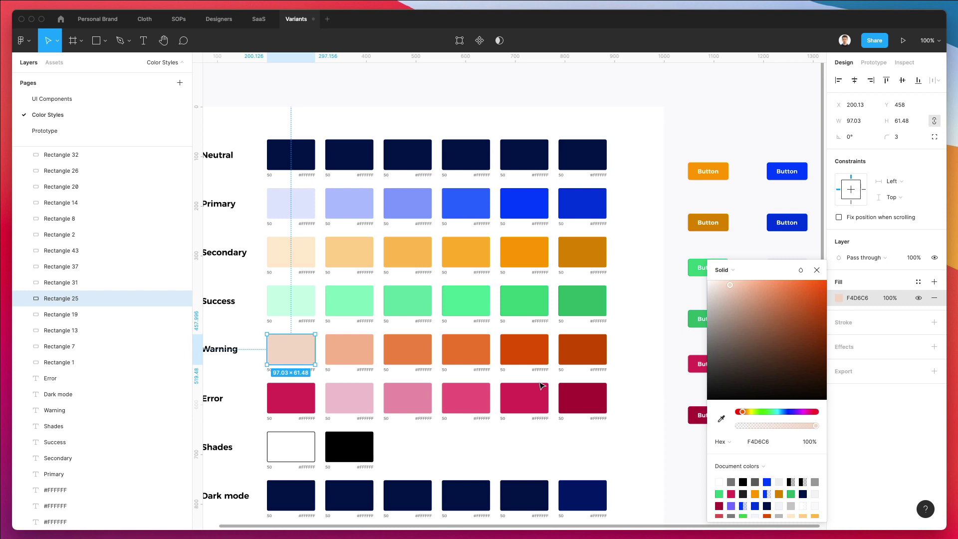
click(291, 398)
click(838, 298)
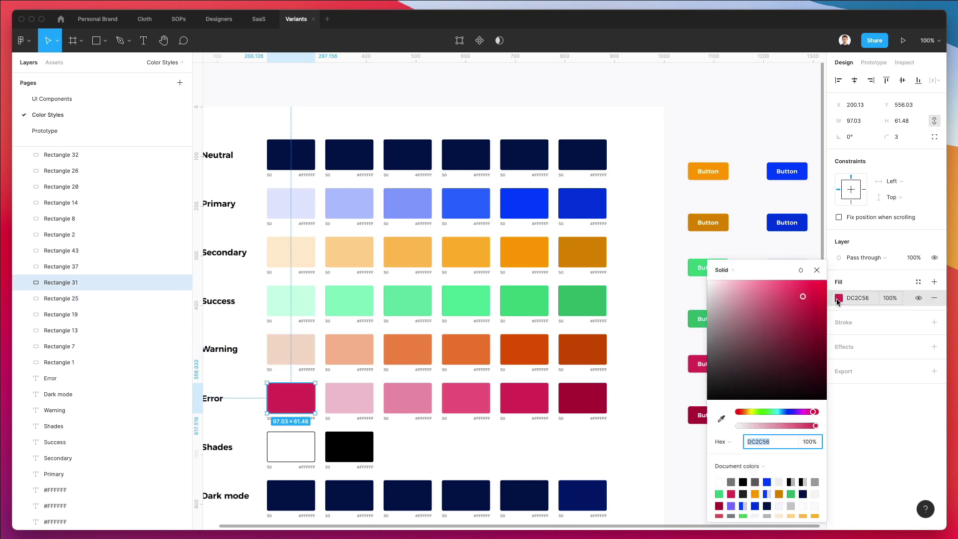
drag(737, 298, 731, 289)
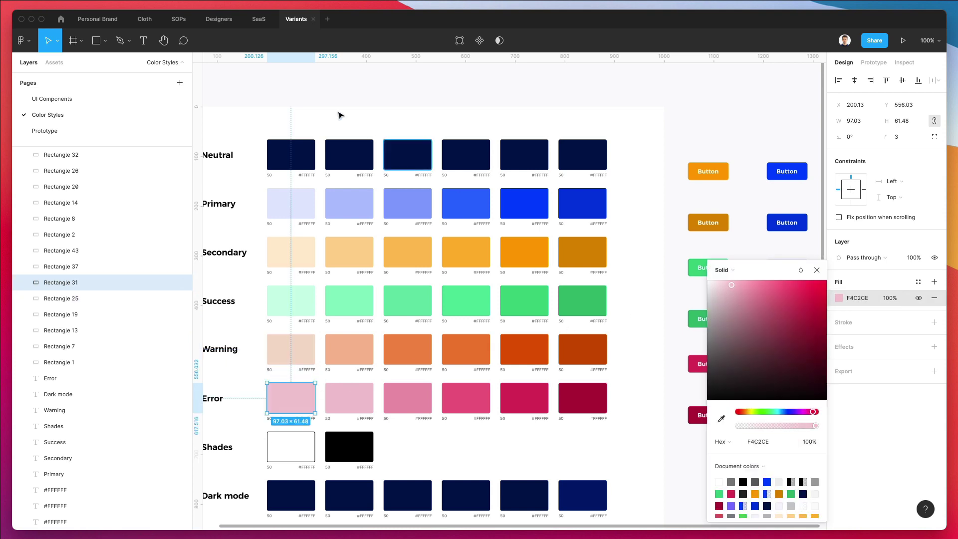
click(531, 161)
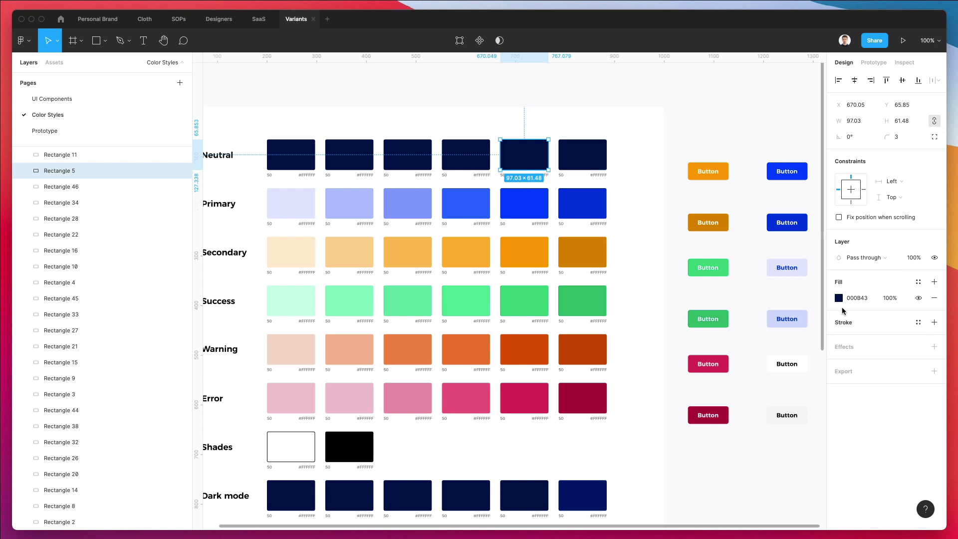
- Lighten the fifth and fourth Neutral swatches
click(839, 297)
drag(798, 294, 746, 294)
click(466, 155)
click(839, 298)
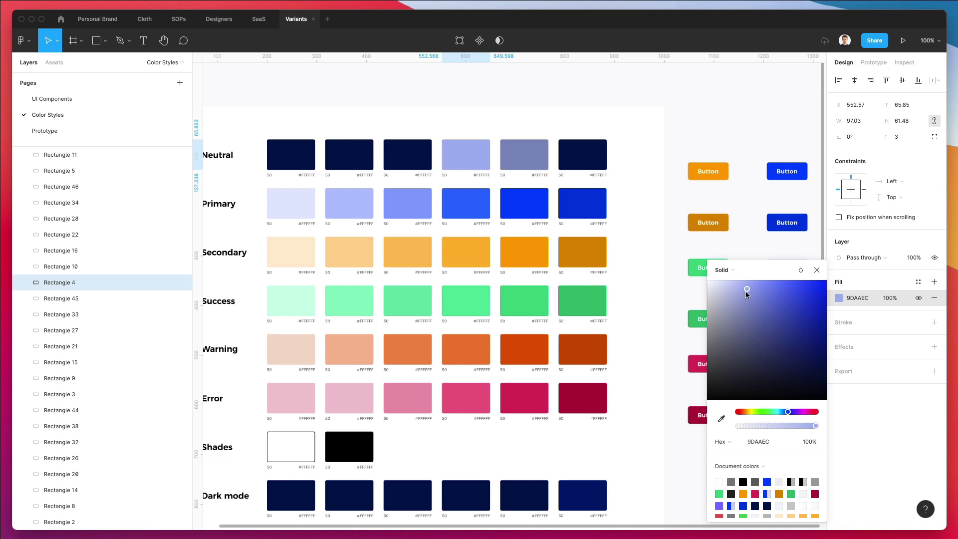
- Lighten the first three Neutral swatches to pale lavender tints (DDE2FD, C8D0FA, 9DAAEC)
click(421, 157)
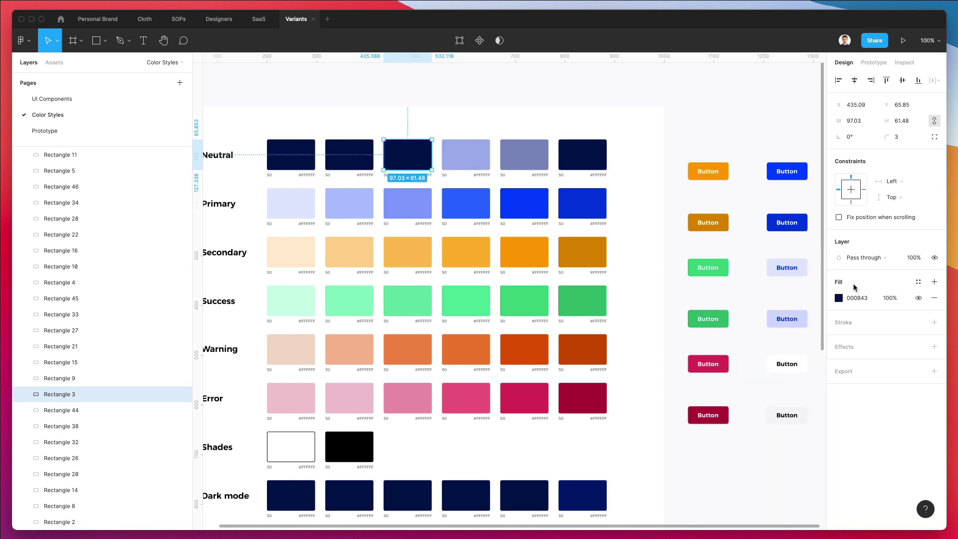
click(839, 298)
drag(759, 286, 738, 290)
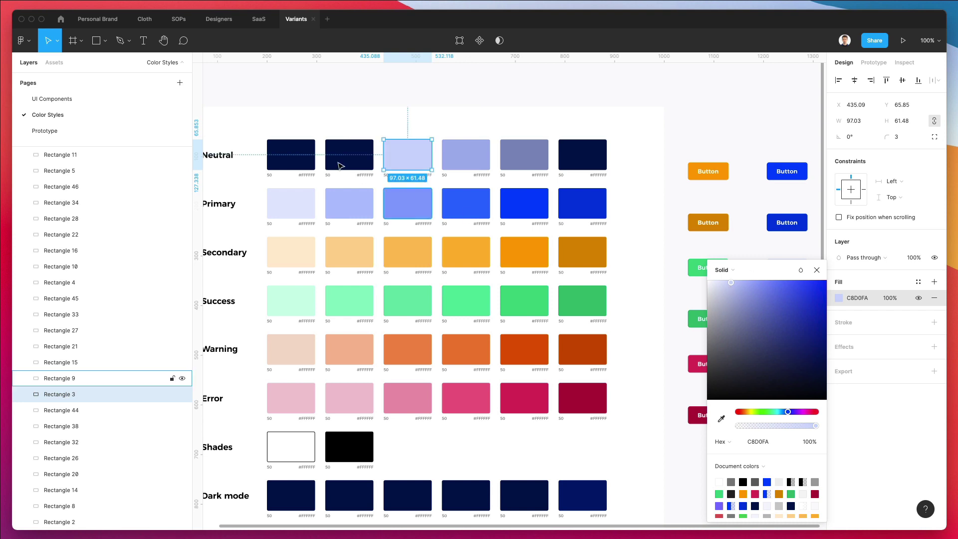
click(358, 166)
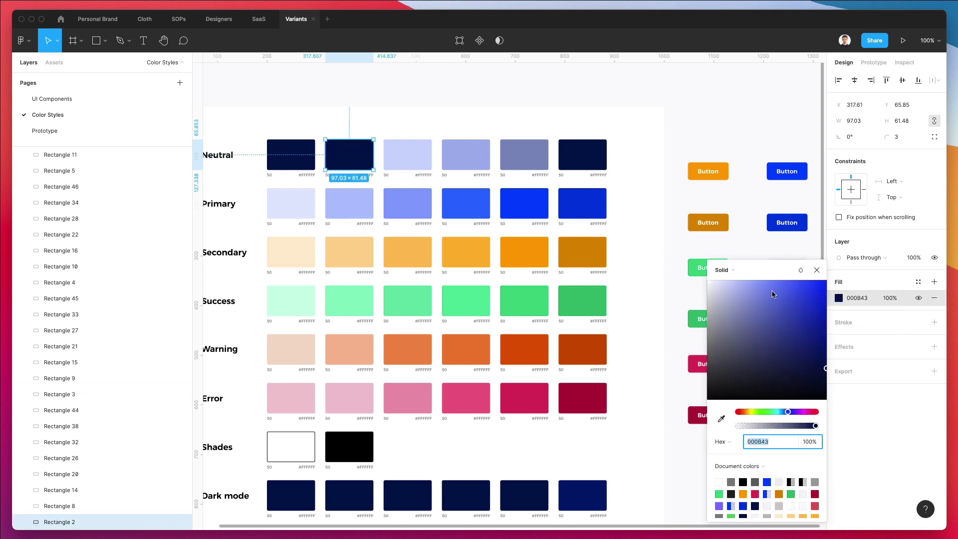
drag(729, 290, 722, 280)
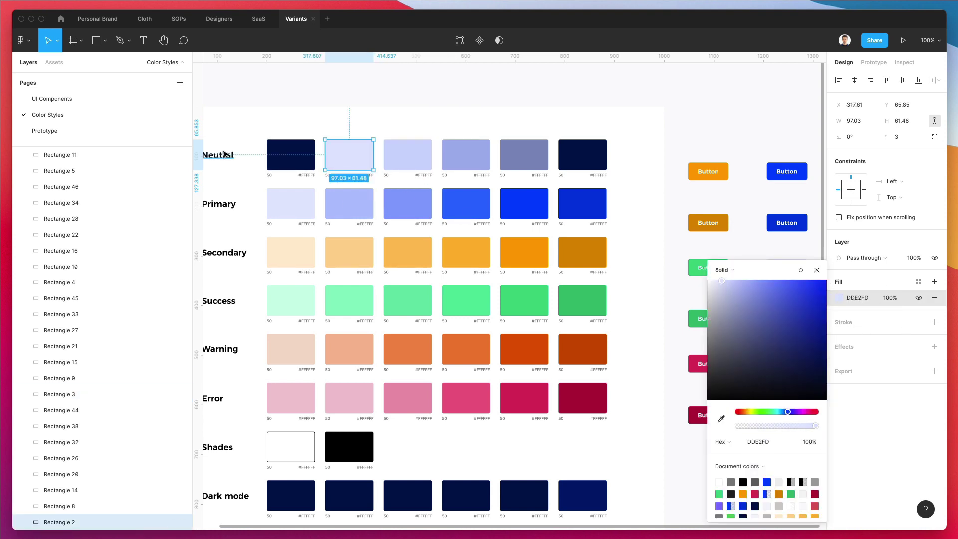
click(285, 158)
click(839, 297)
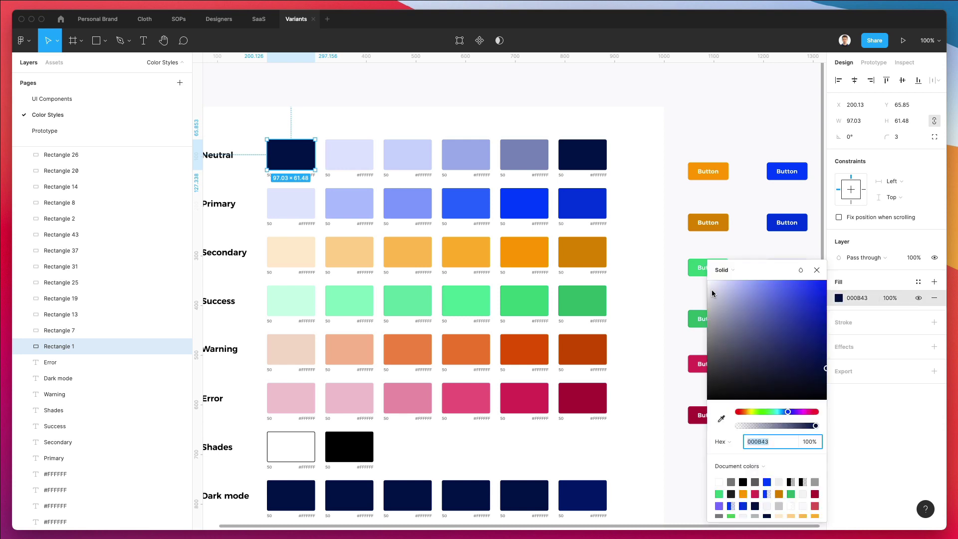
drag(712, 293, 713, 283)
- Delete the last three Dark mode swatches and a leftover text layer
click(648, 265)
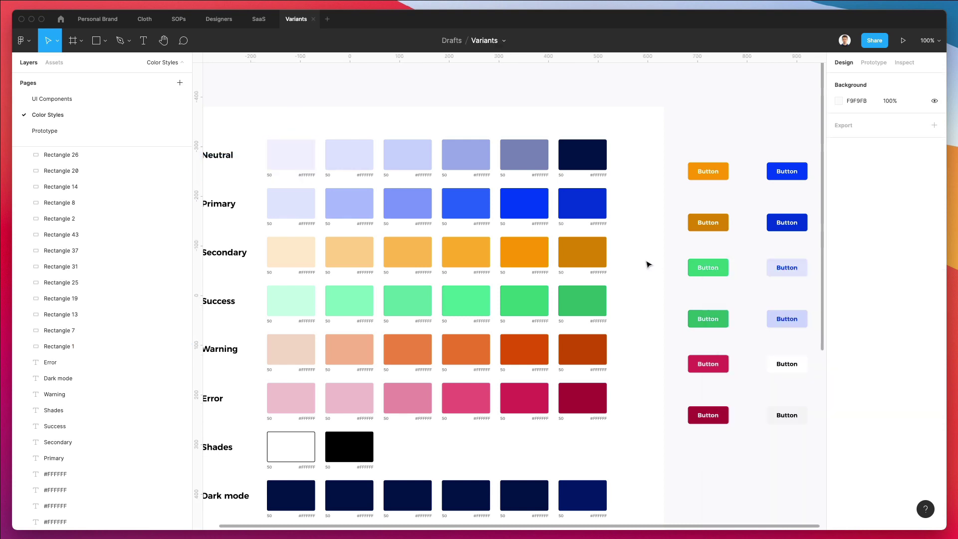
scroll(647, 264, down, 2)
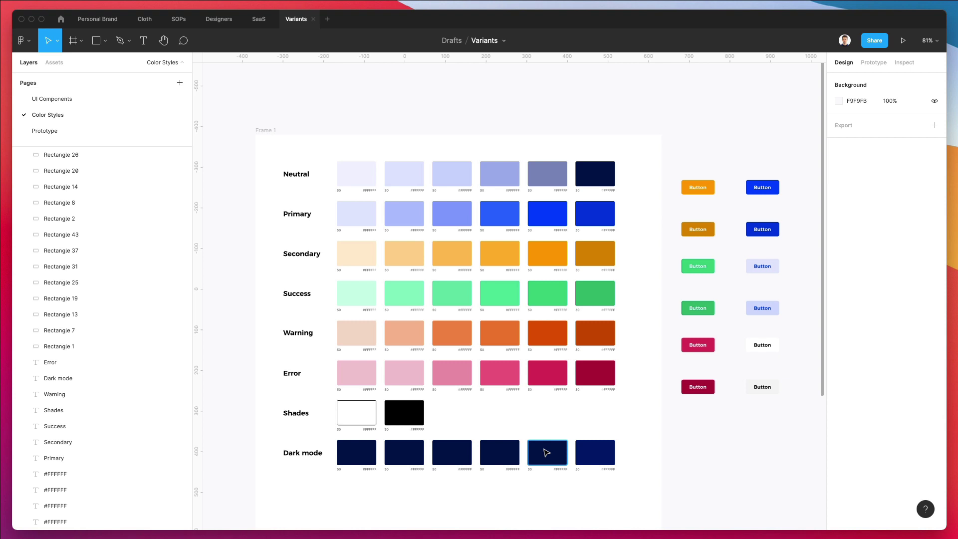
scroll(547, 452, up, 1)
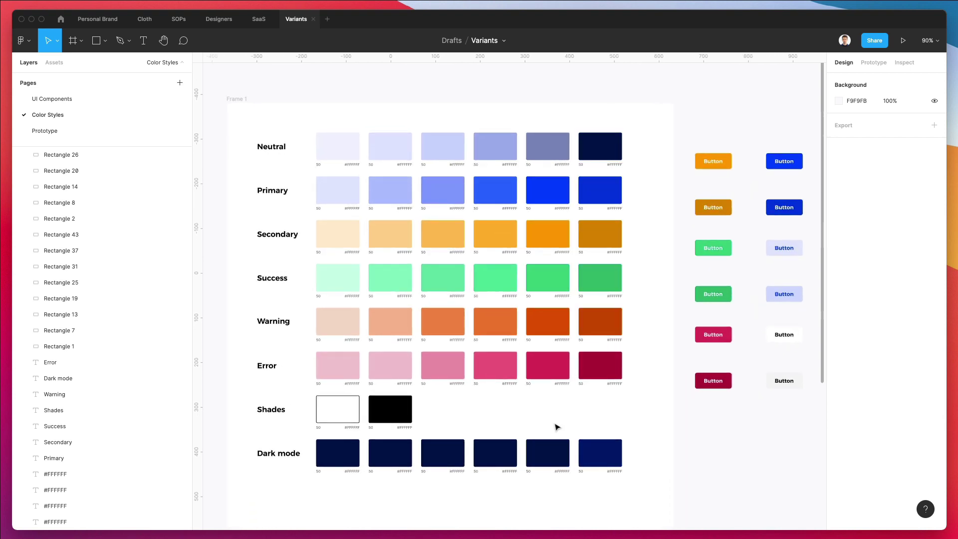
click(548, 454)
click(668, 444)
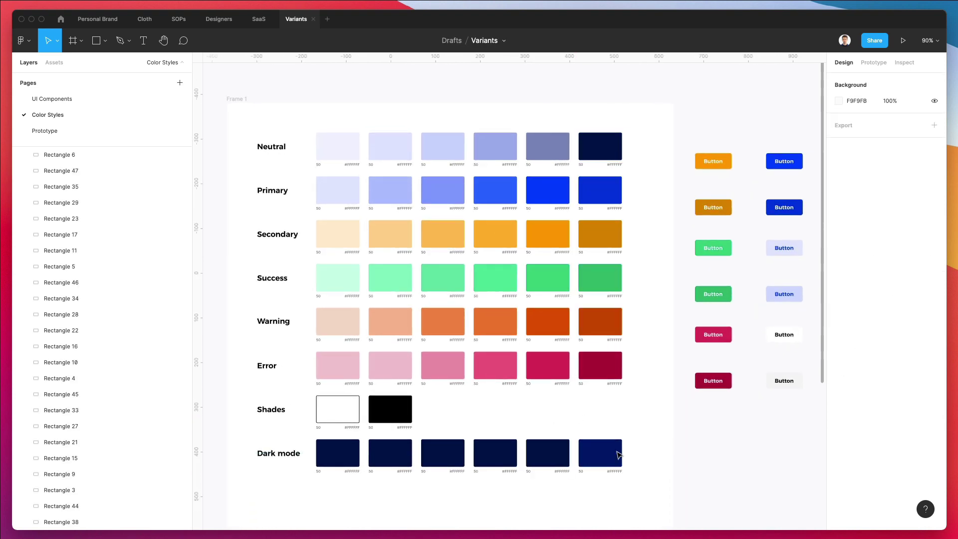
drag(656, 439, 485, 499)
key(Delete)
click(477, 452)
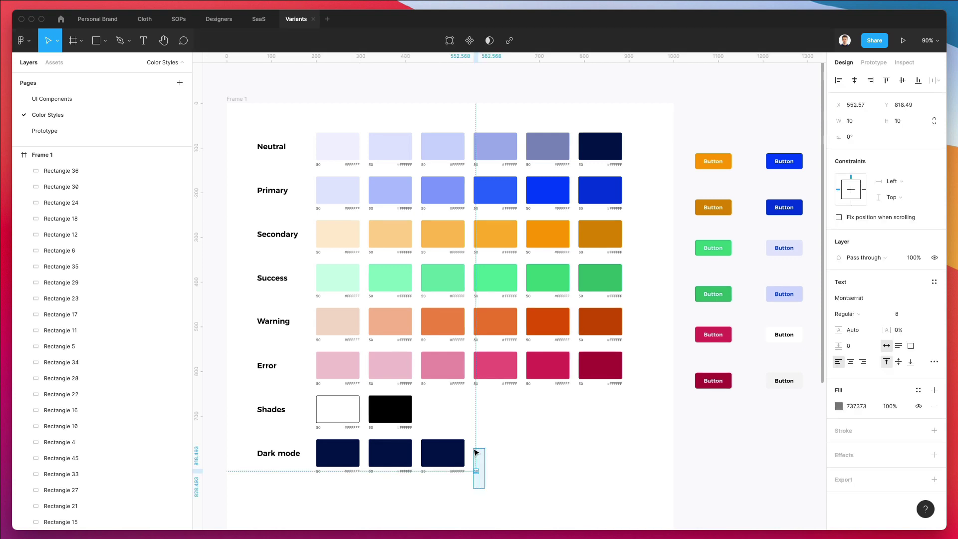
key(Delete)
- Recolour the first two Dark mode swatches to 636EA9 and 404870 and swap their order
click(331, 449)
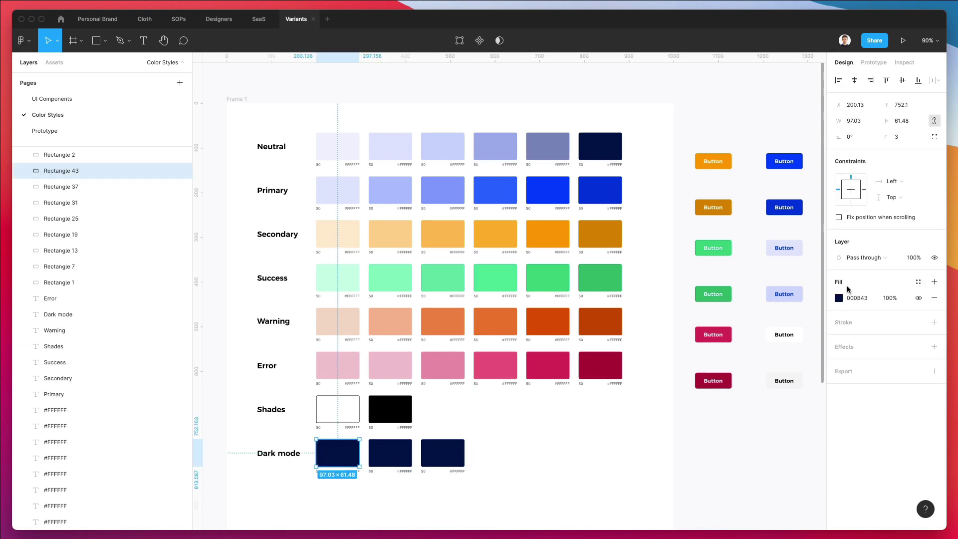
click(839, 298)
drag(790, 359, 758, 350)
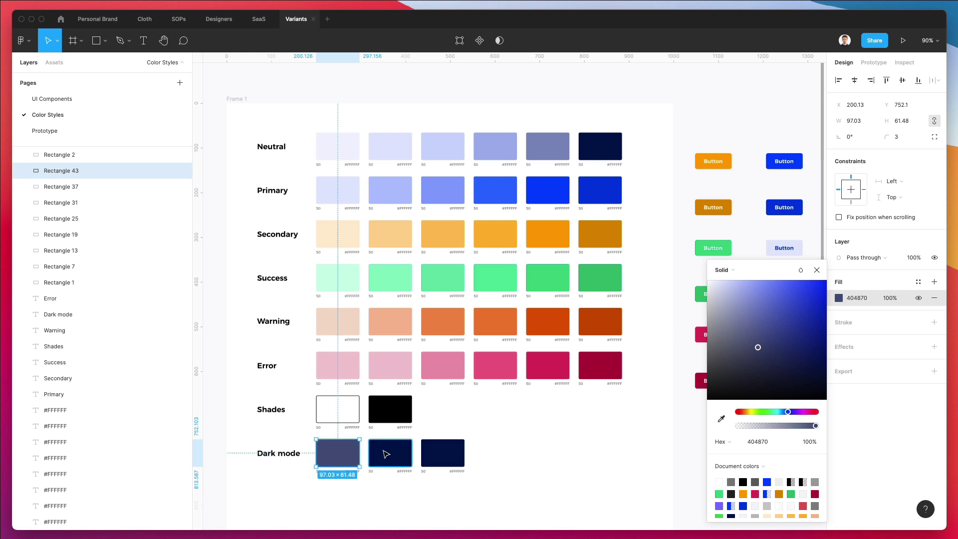
click(386, 453)
click(839, 298)
drag(776, 344, 758, 323)
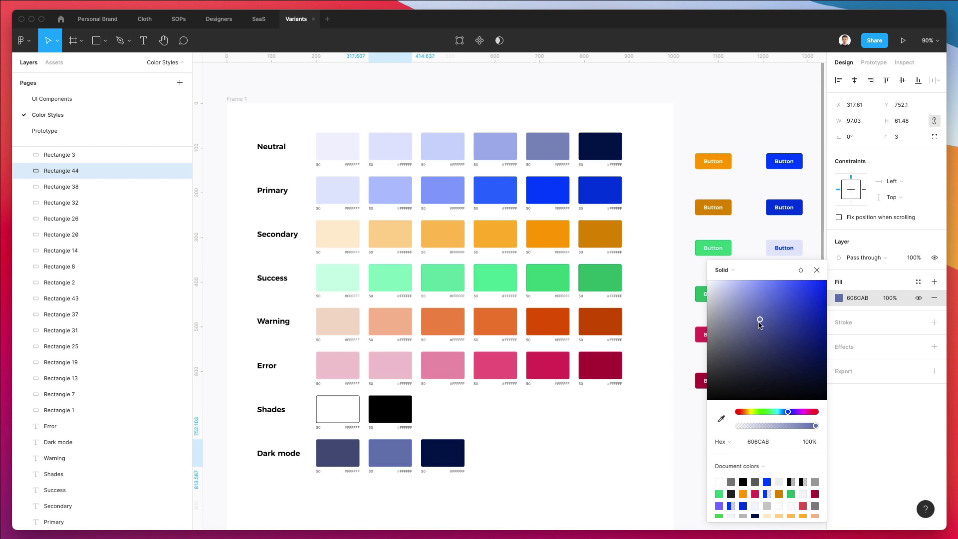
click(573, 402)
drag(352, 452, 391, 452)
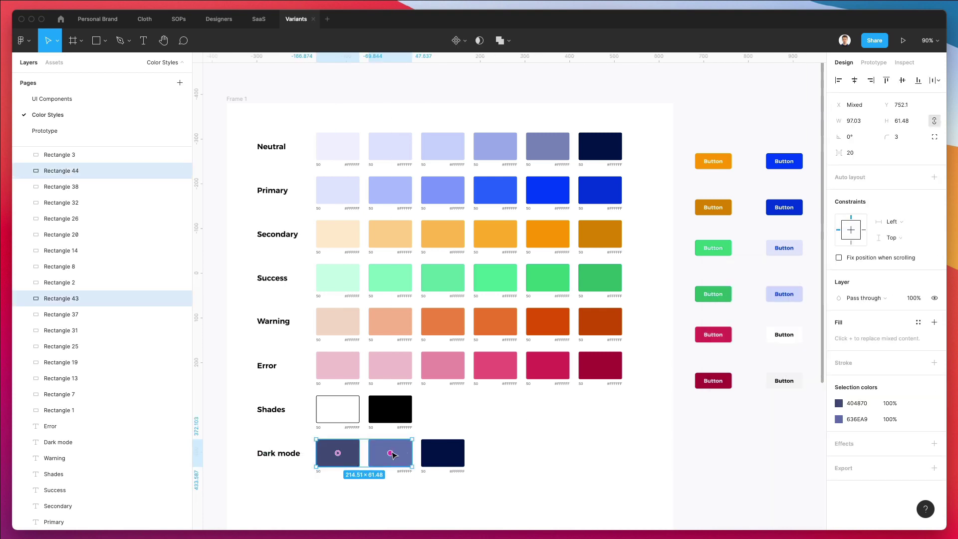
click(512, 439)
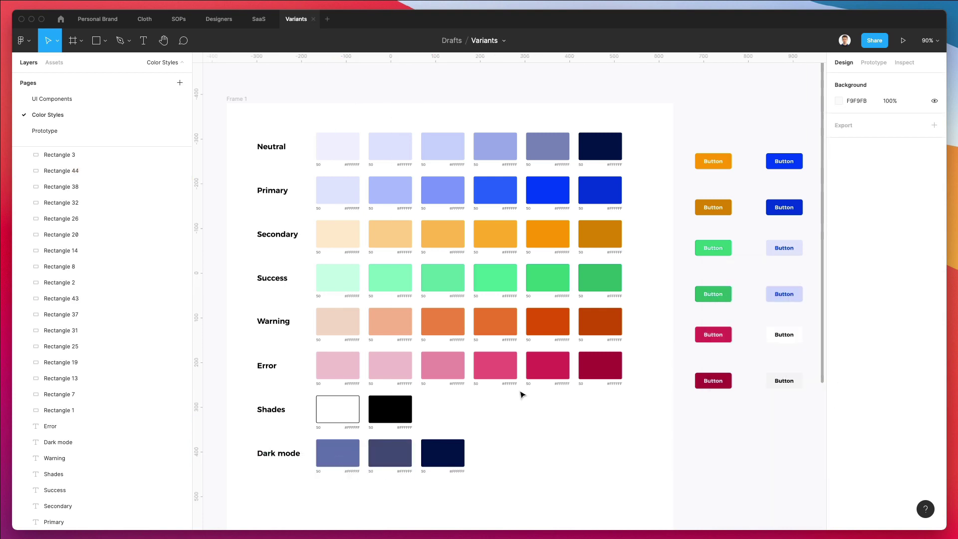
- Zoom out to 85% so the whole Color Styles frame and button variants fit on screen
scroll(462, 164, up, 3)
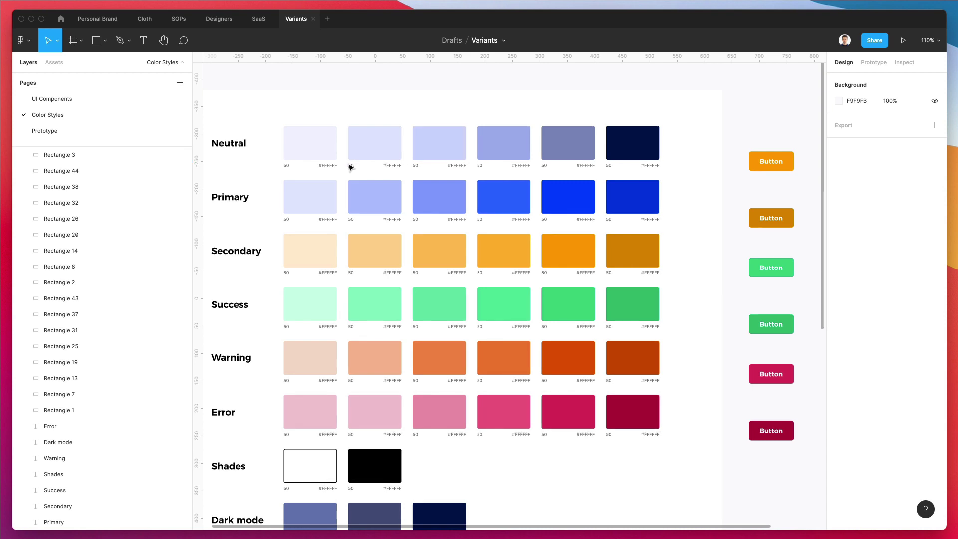
click(354, 165)
scroll(355, 165, up, 2)
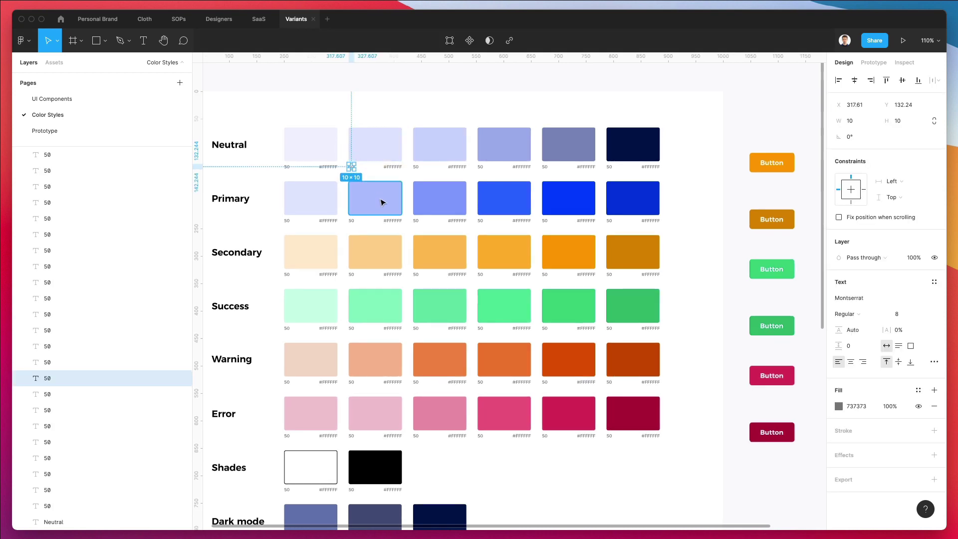
scroll(391, 194, down, 1)
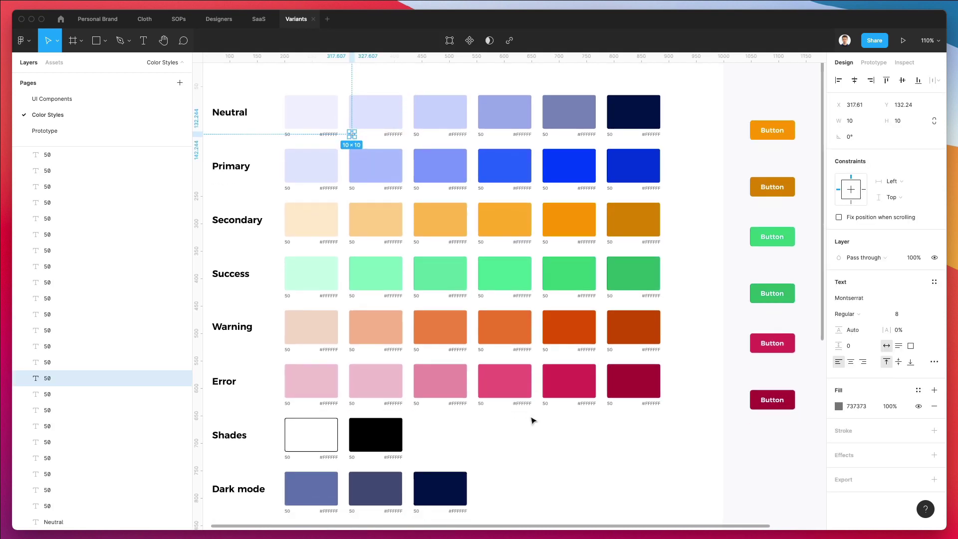
click(482, 423)
scroll(382, 145, down, 1)
scroll(382, 146, left, 1)
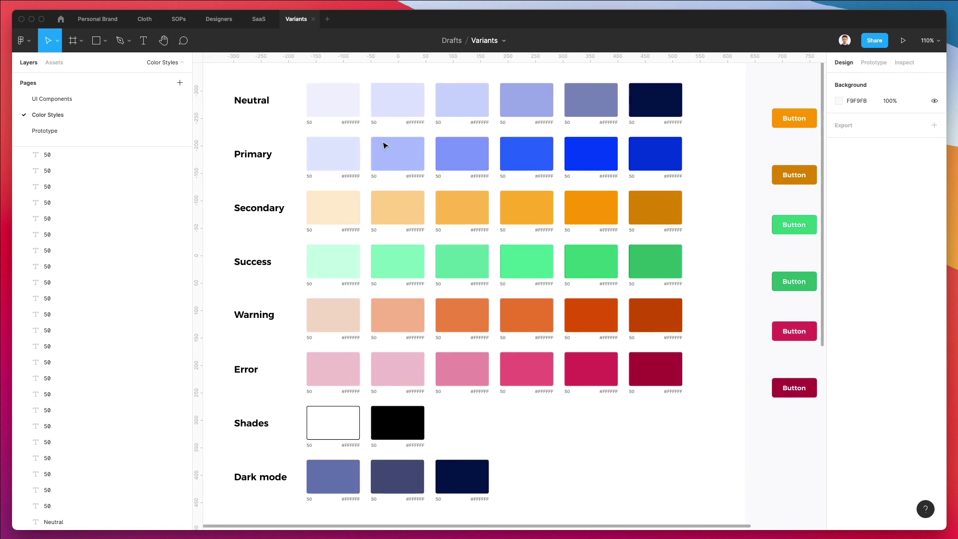
scroll(507, 161, left, 1)
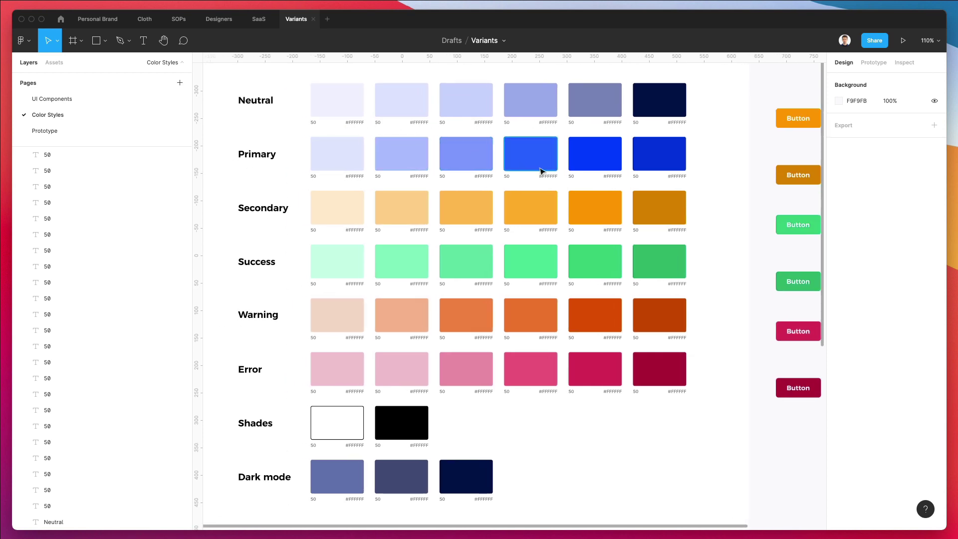
scroll(557, 175, down, 4)
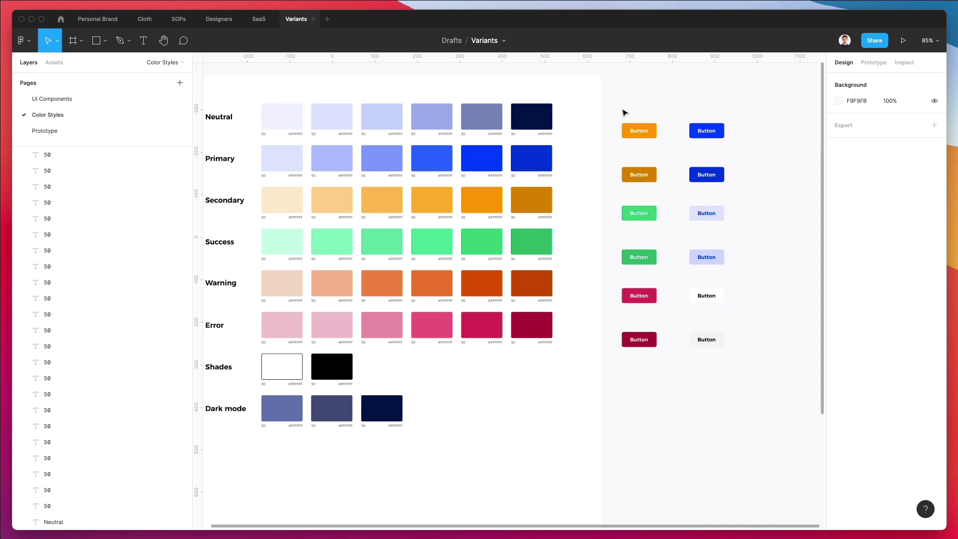
- Delete all the test button variants
drag(614, 102, 776, 388)
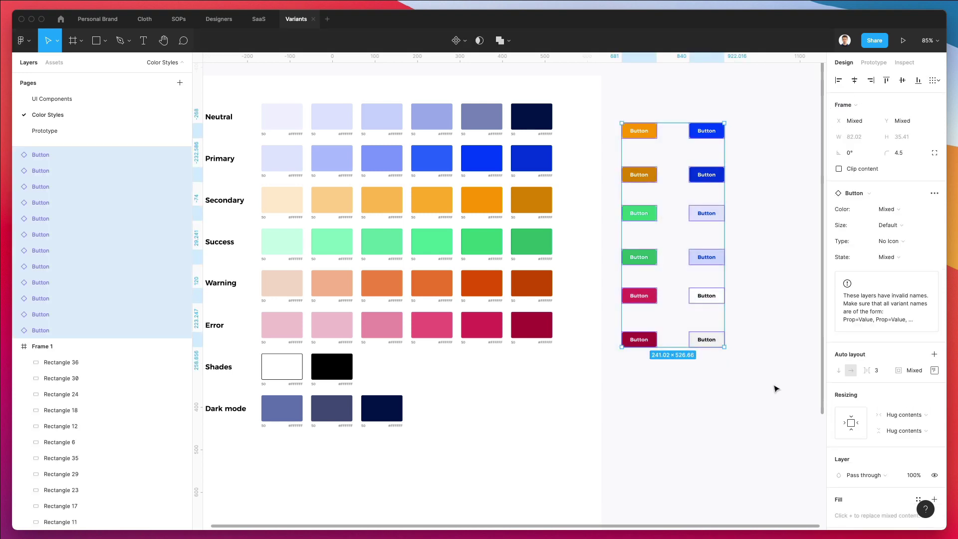
key(Delete)
scroll(599, 387, left, 3)
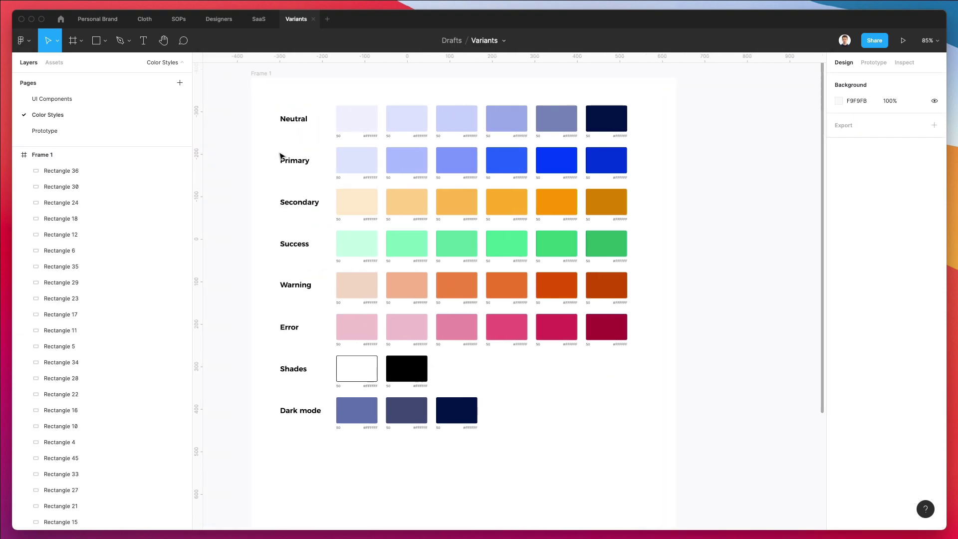
- Group each swatch row and set the spacing between rows to 24
drag(272, 101, 478, 395)
key(ctrl+g)
key(ctrl+g)
key(ctrl+g)
key(ctrl+g)
key(ctrl+g)
key(ctrl+g)
key(ctrl+g)
drag(243, 399, 256, 102)
key(ctrl+g)
drag(454, 142, 453, 144)
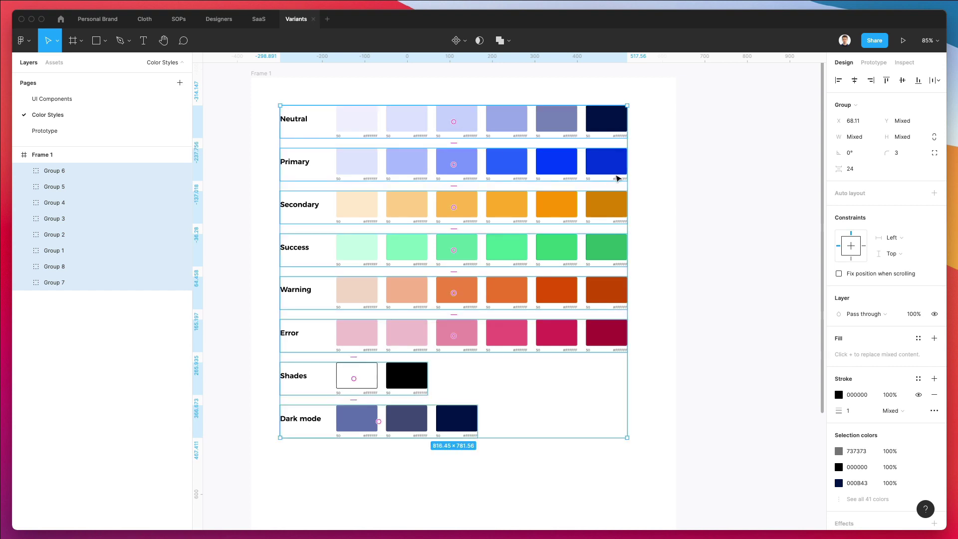
click(724, 204)
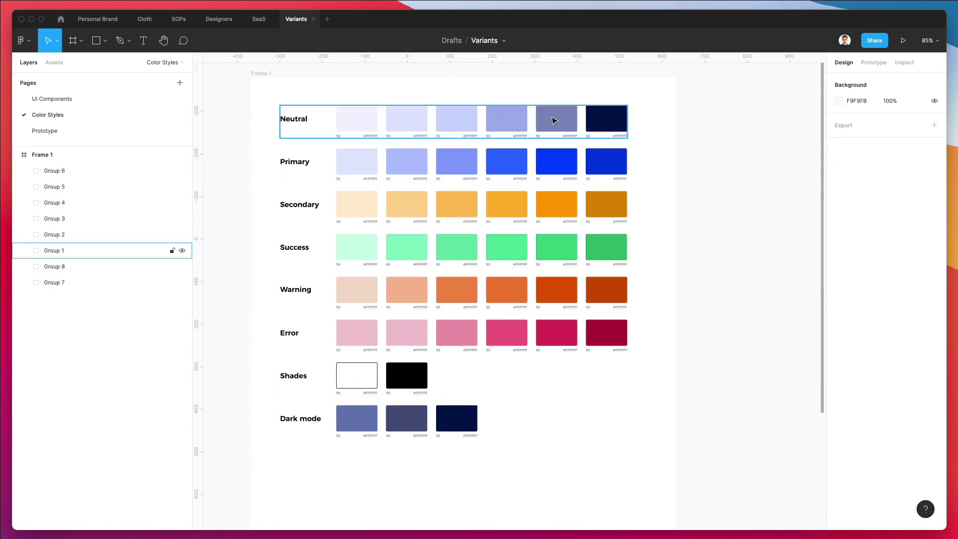
- Ungroup the eight row groups, then undo to keep them as Group 1 through Group 8
drag(572, 361, 401, 475)
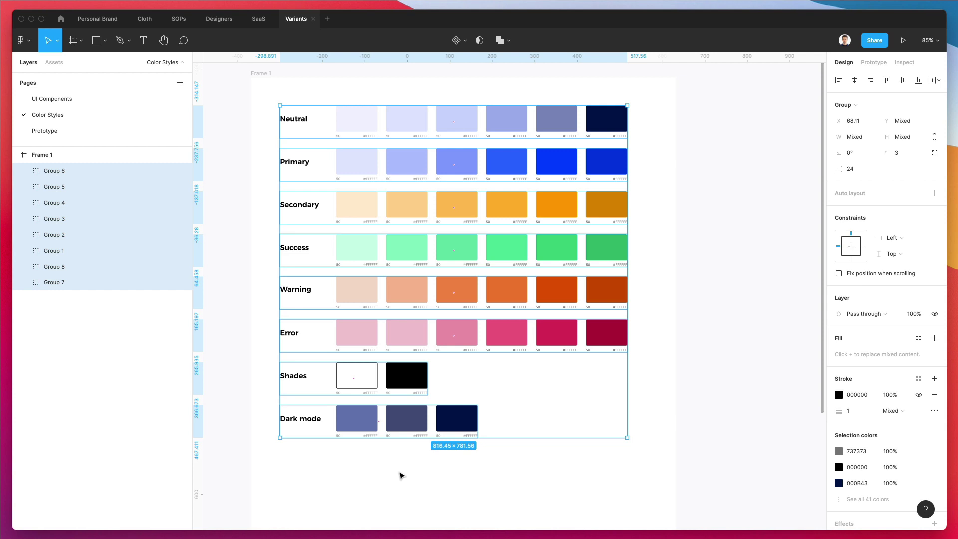
key(super+shift+g)
scroll(507, 479, up, 2)
click(591, 425)
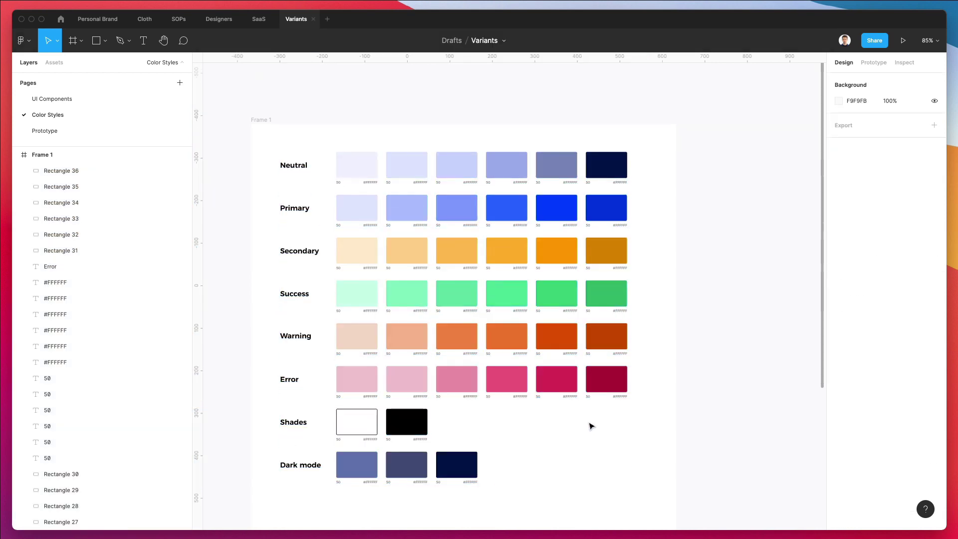
scroll(469, 235, left, 1)
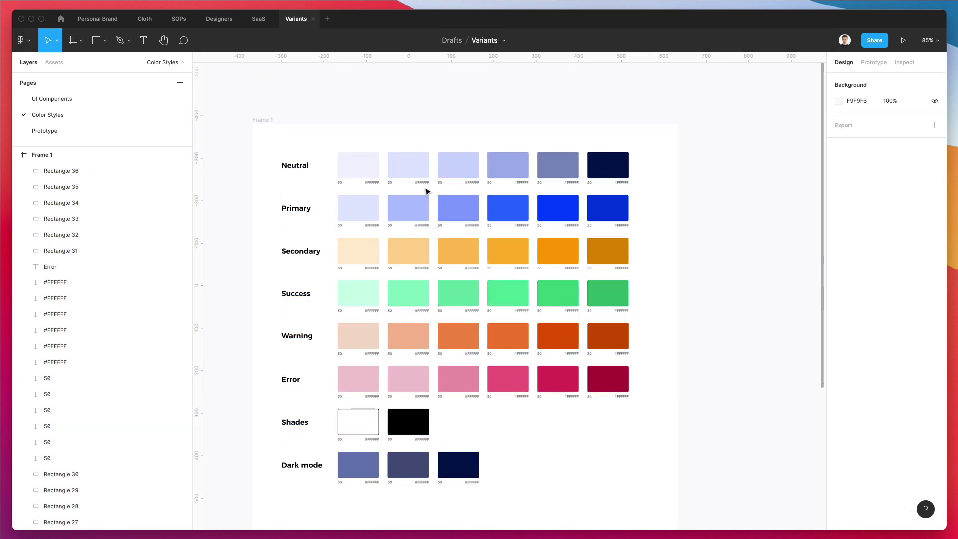
key(super+z)
key(super+z)
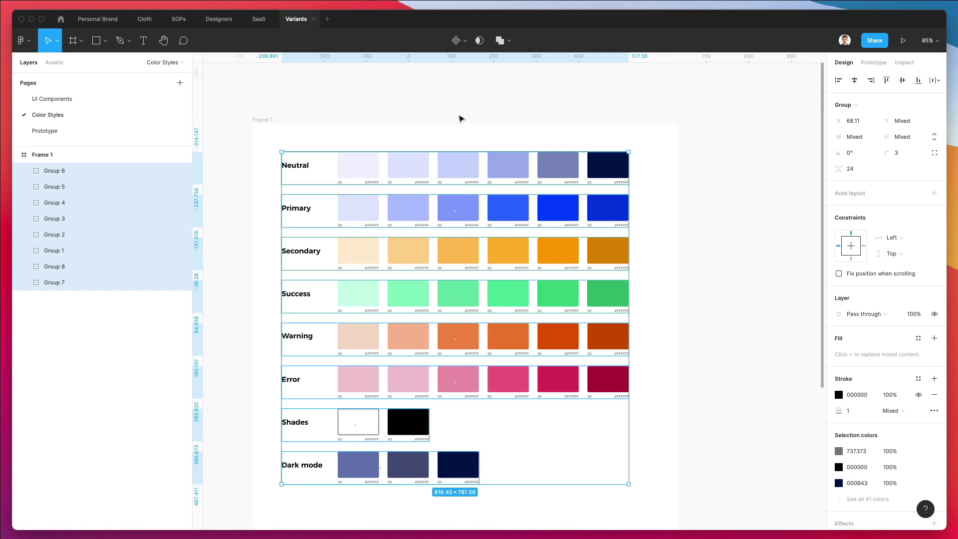
click(460, 118)
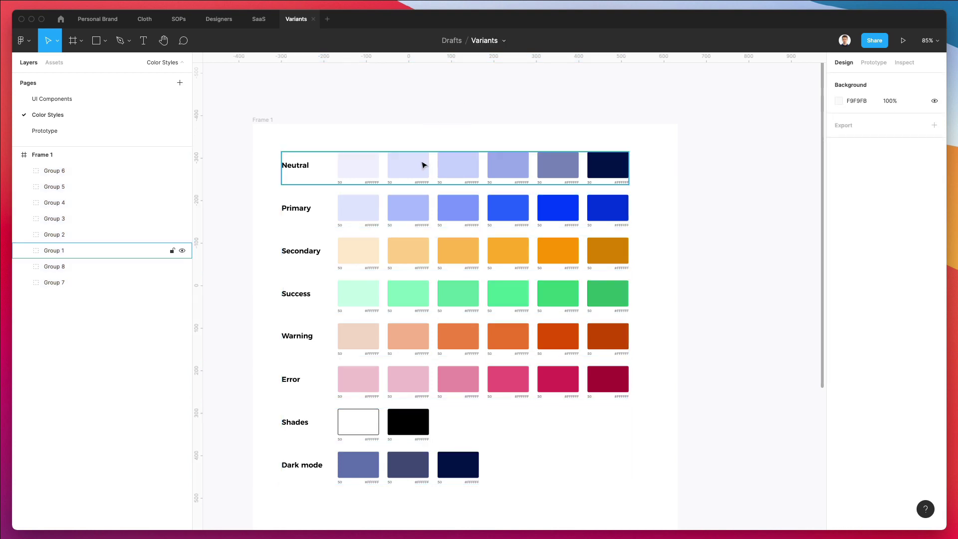
scroll(346, 148, up, 5)
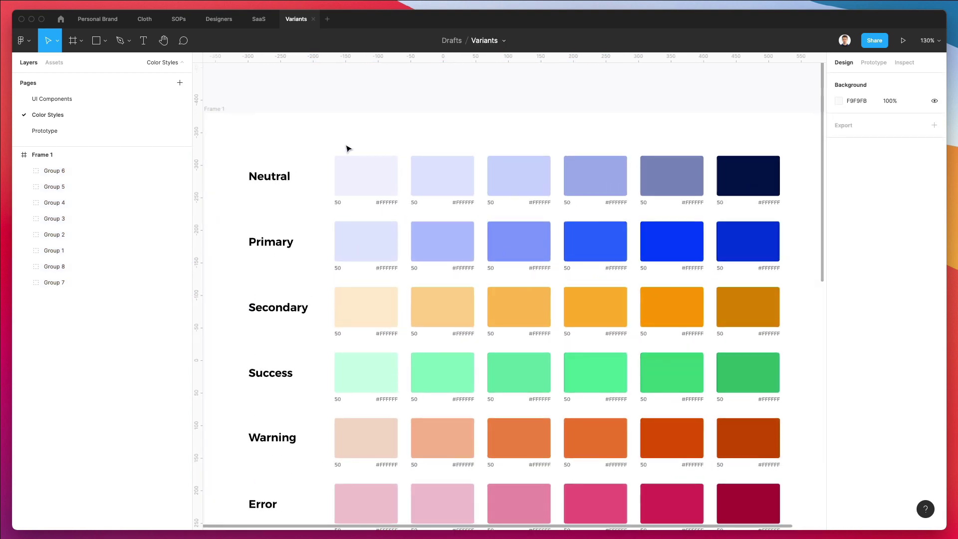
scroll(561, 185, down, 3)
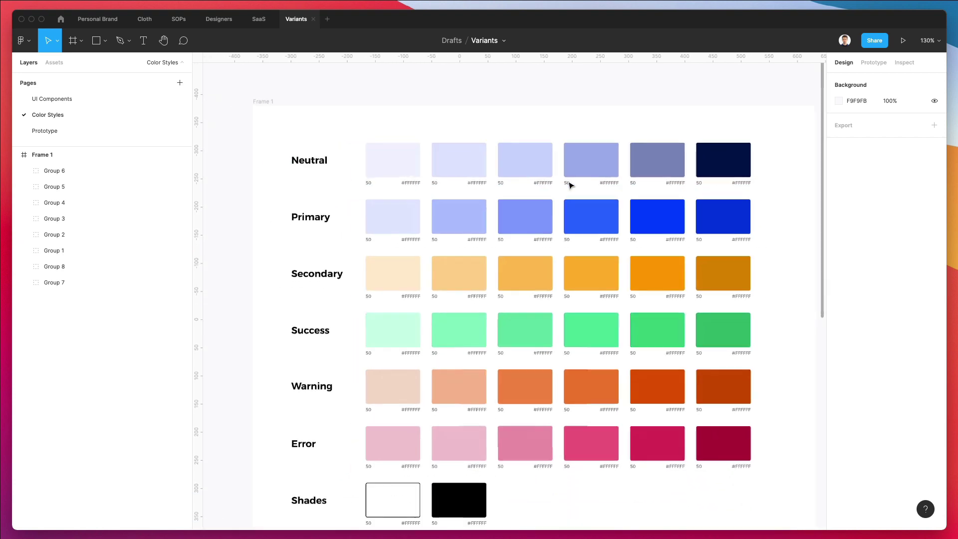
- Create a Neutral/50 colour style from the first Neutral swatch's (Rectangle 1) fill
super+click(381, 162)
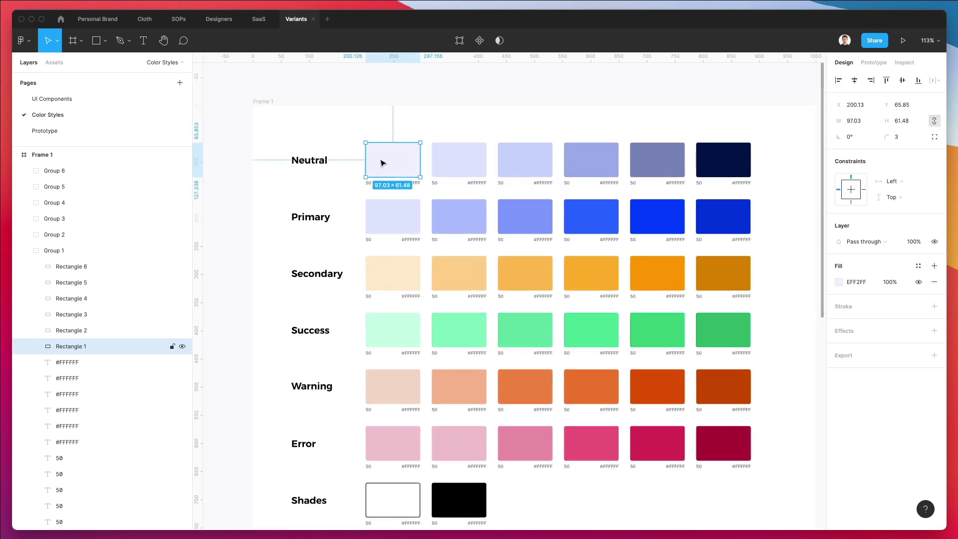
click(916, 267)
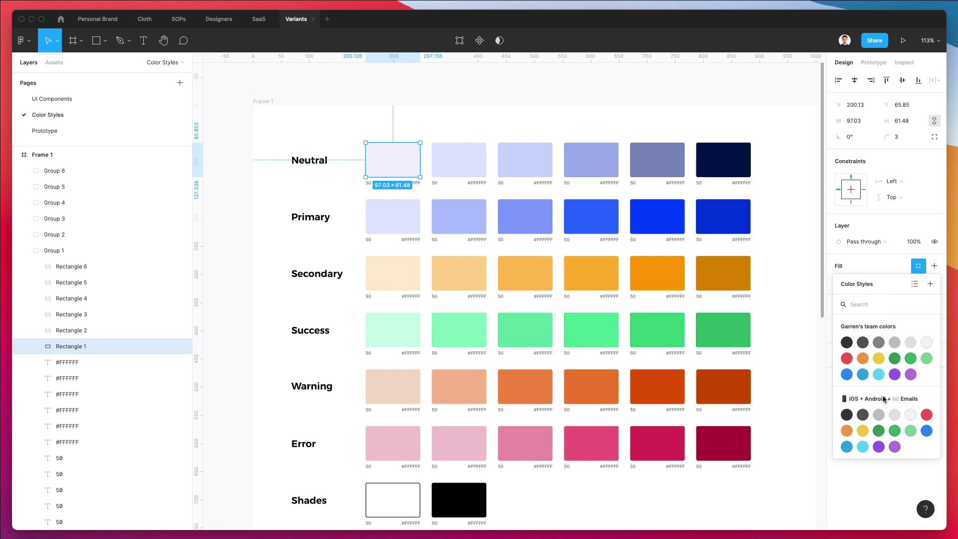
click(915, 285)
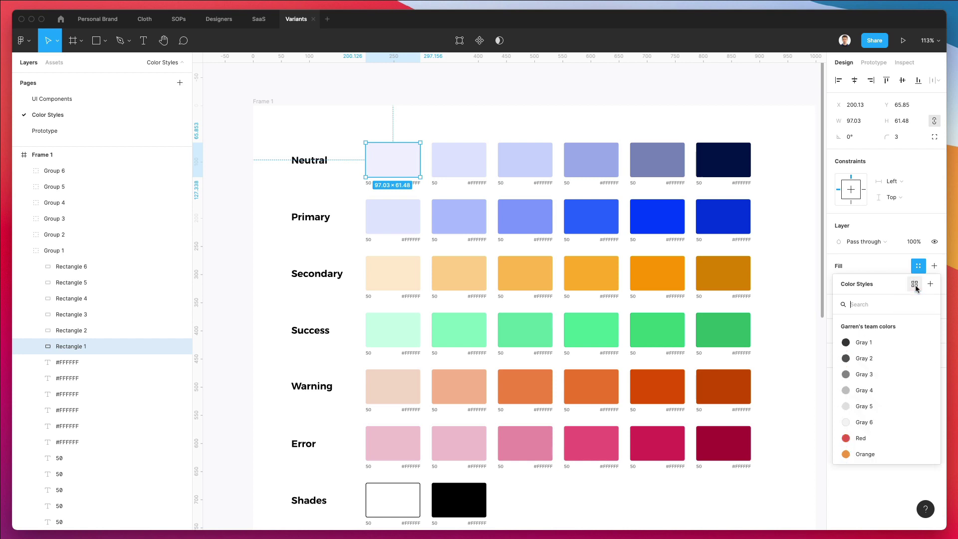
click(914, 285)
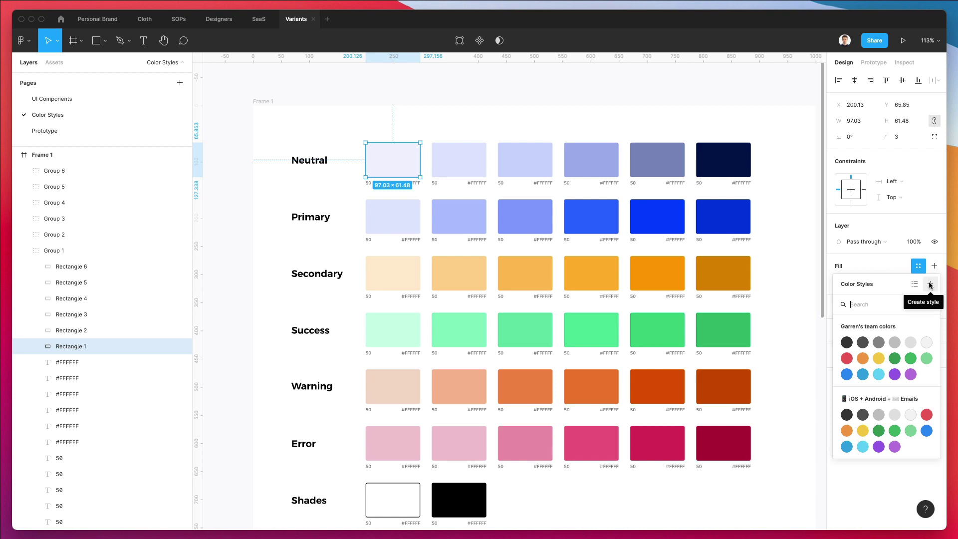
click(930, 284)
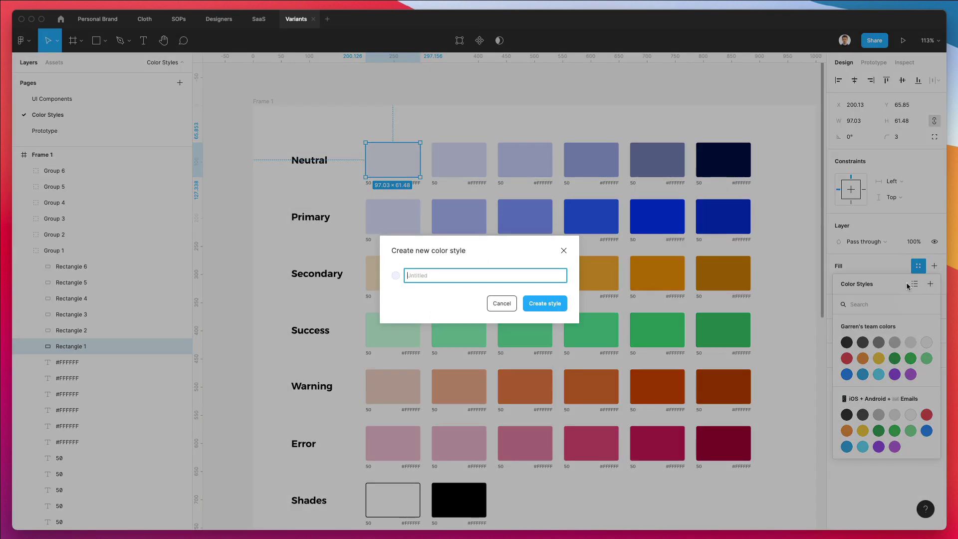
text(Neutral / 50)
click(545, 303)
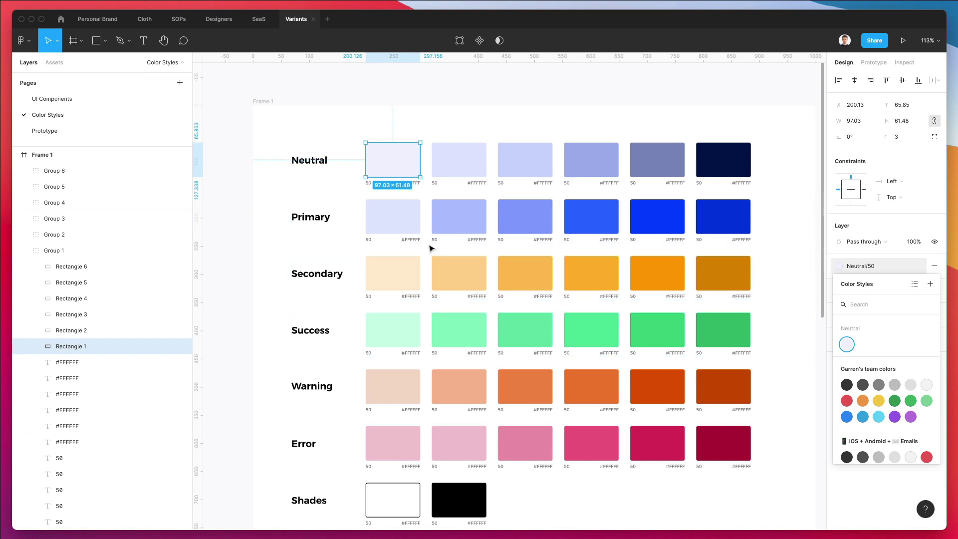
- Relabel the second swatch caption to 100 in the Neutral through Warning rows
click(402, 128)
super+click(435, 183)
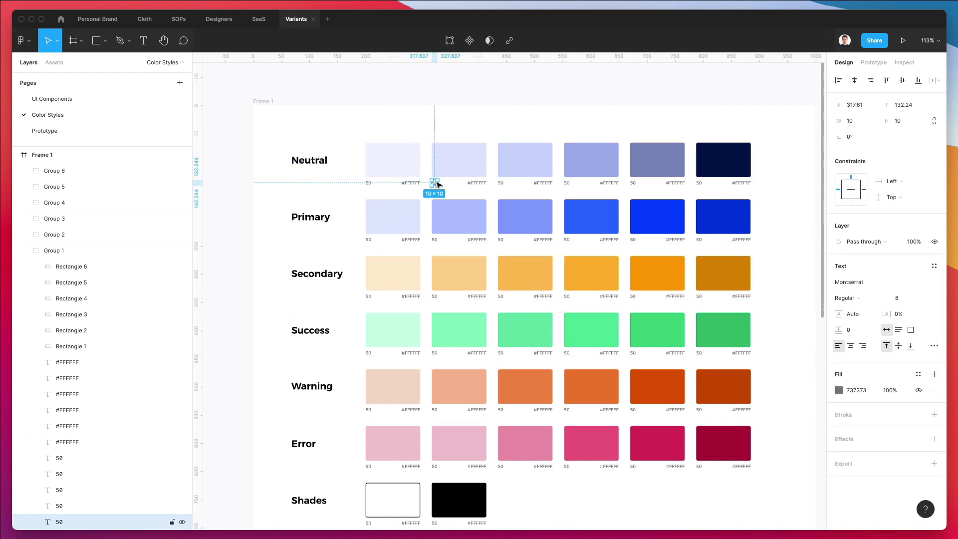
double_click(437, 182)
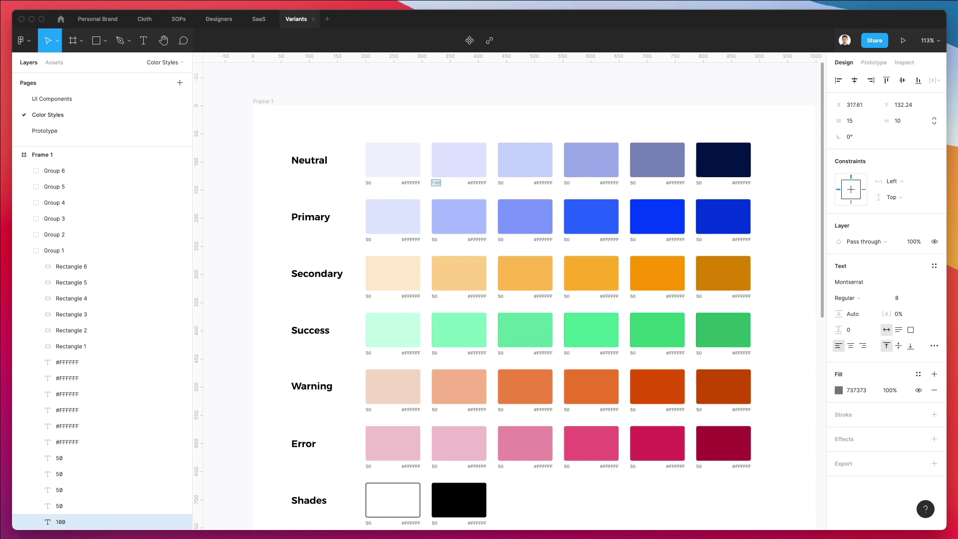
double_click(436, 240)
text(100)
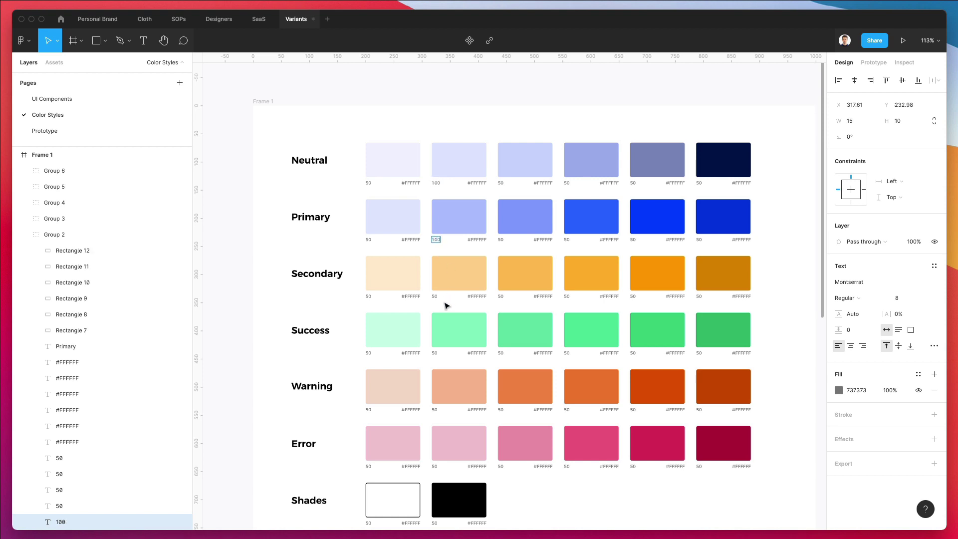
double_click(435, 297)
text(100)
double_click(435, 353)
text(100)
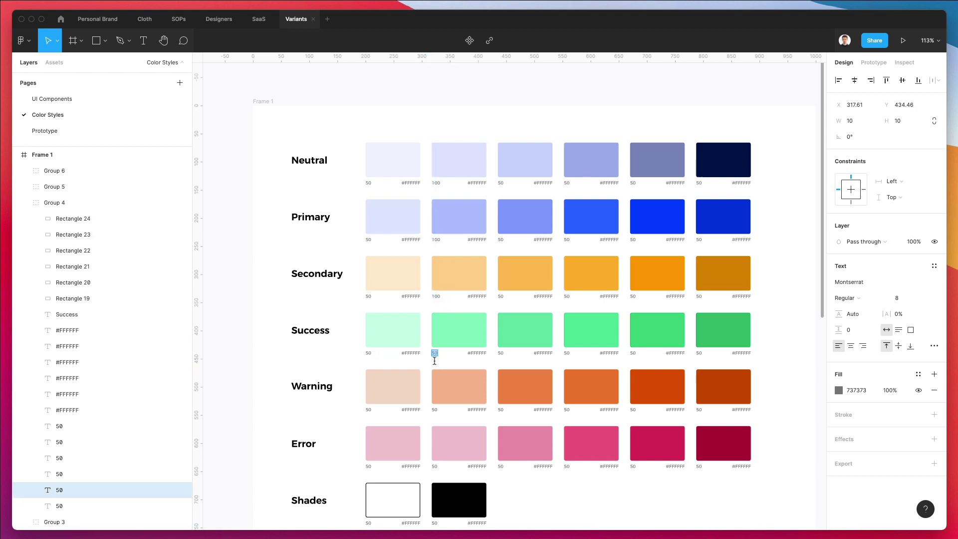
double_click(434, 410)
text(100)
- Set the second swatch captions of the Error, Shades and Dark mode rows to 100
scroll(432, 410, down, 5)
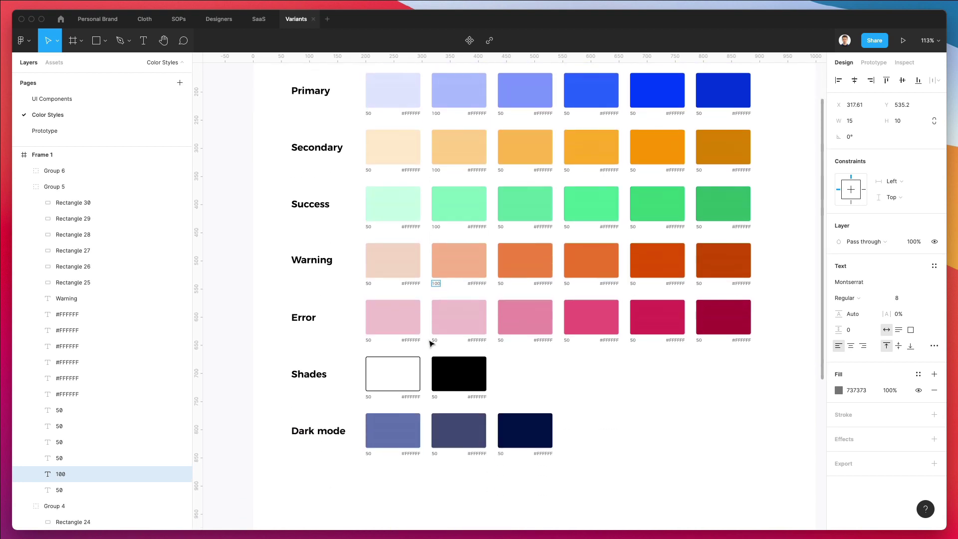
double_click(434, 340)
text(100)
double_click(435, 397)
text(100)
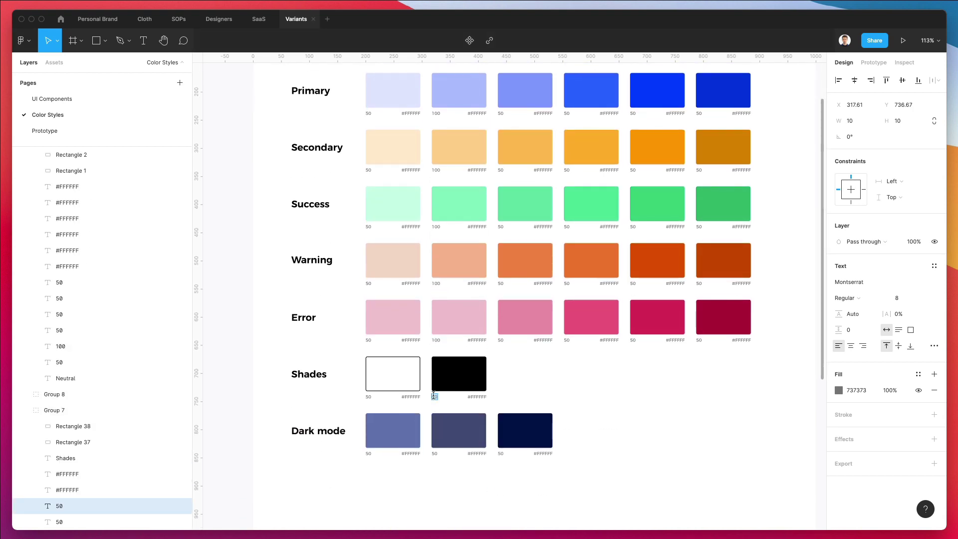
double_click(434, 454)
text(100)
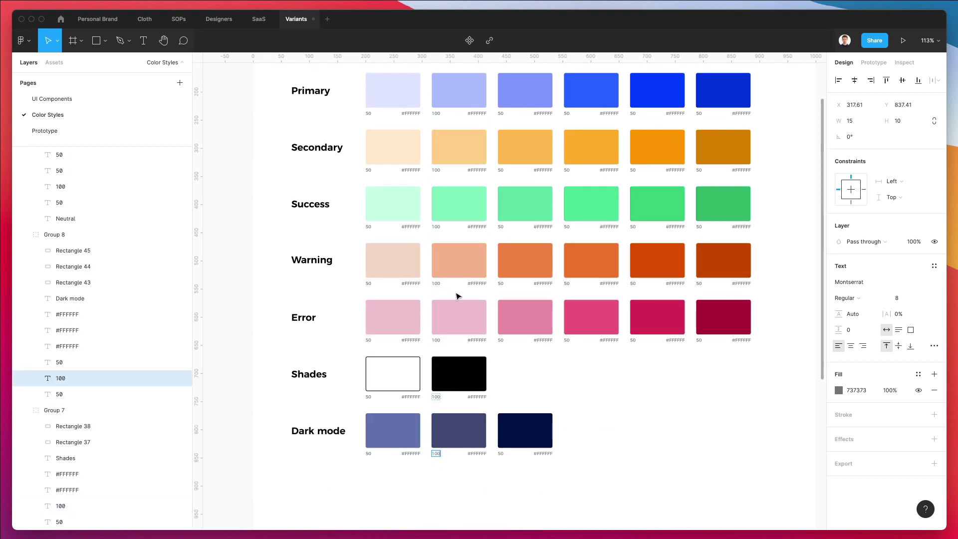
scroll(501, 144, up, 3)
- Relabel every row's third swatch caption to 200, from Neutral through Dark mode
double_click(500, 109)
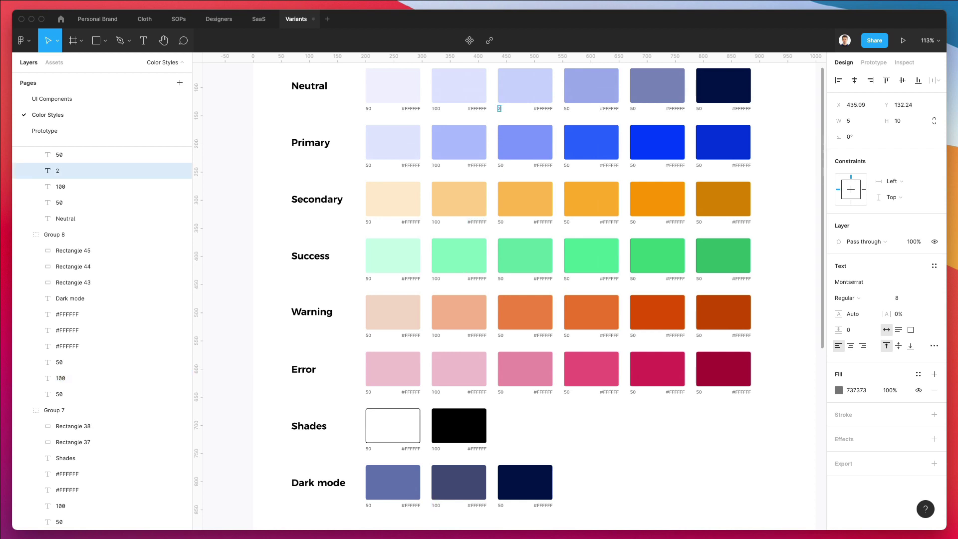
double_click(501, 165)
text(200)
double_click(500, 221)
text(200)
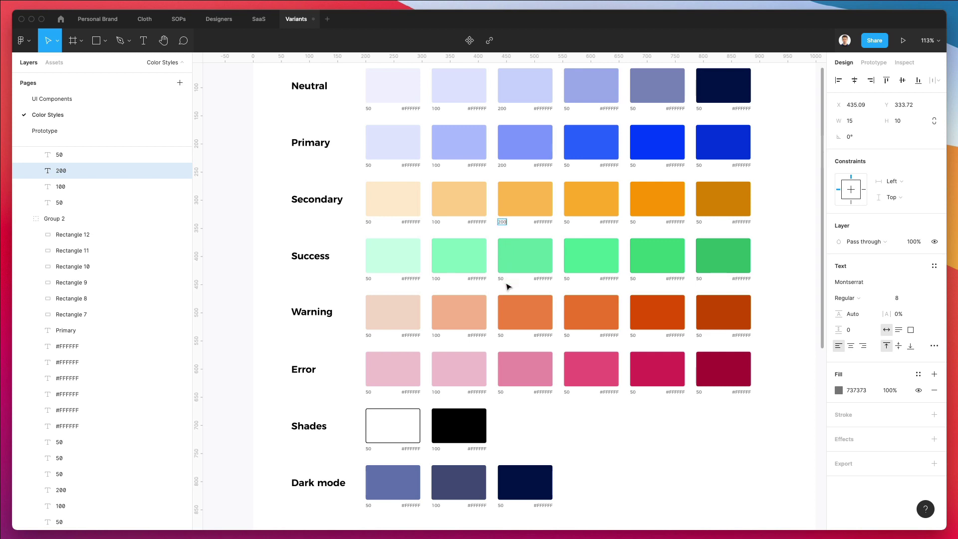
double_click(500, 278)
text(200)
double_click(501, 335)
text(200)
double_click(500, 392)
text(200)
double_click(501, 504)
text(200)
scroll(564, 300, up, 2)
- Change the fourth swatch caption to 300 in the Neutral through Error rows
double_click(567, 149)
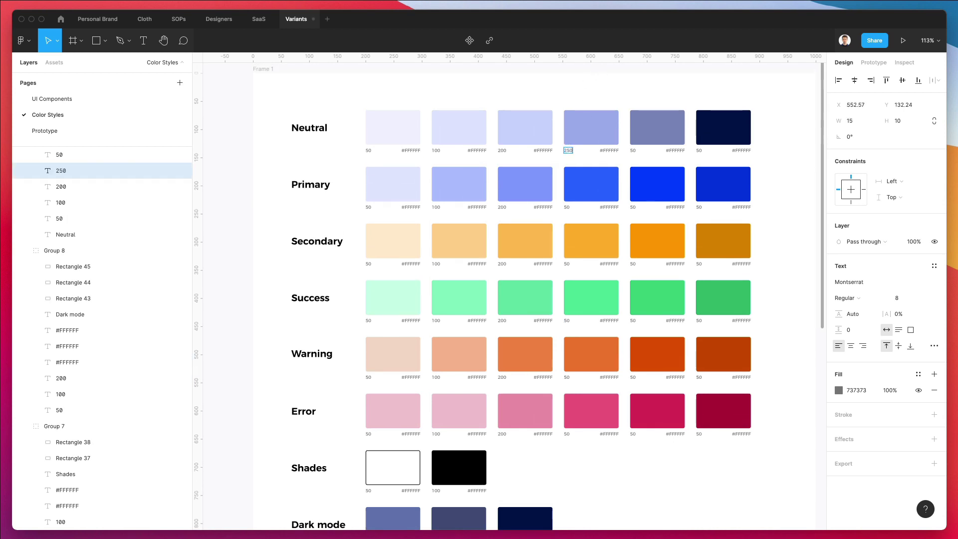
scroll(569, 165, down, 5)
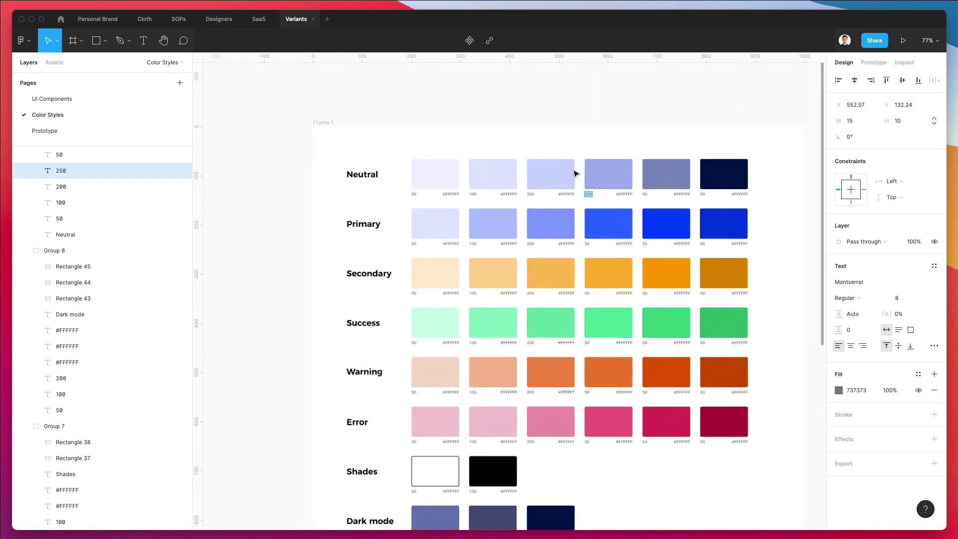
scroll(574, 173, up, 5)
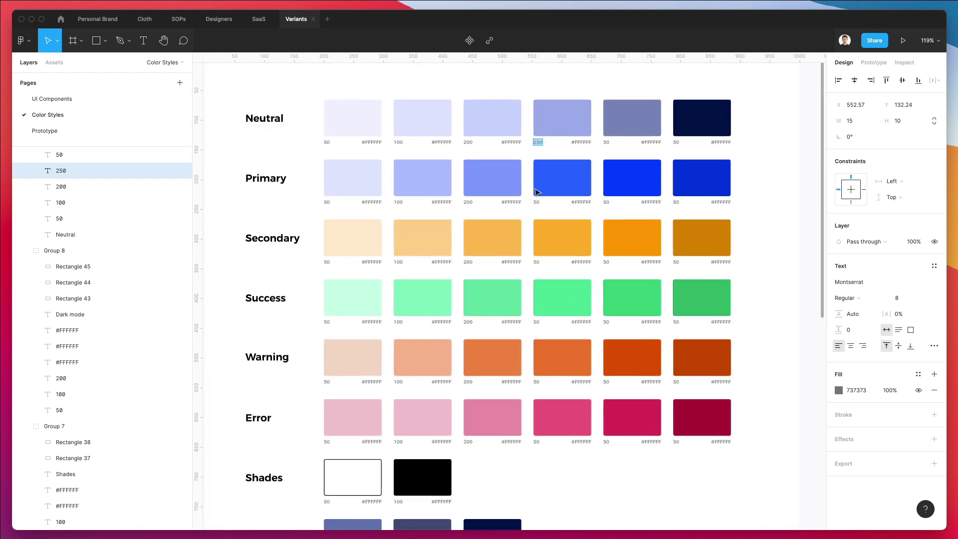
text(300)
double_click(537, 202)
text(300)
double_click(536, 261)
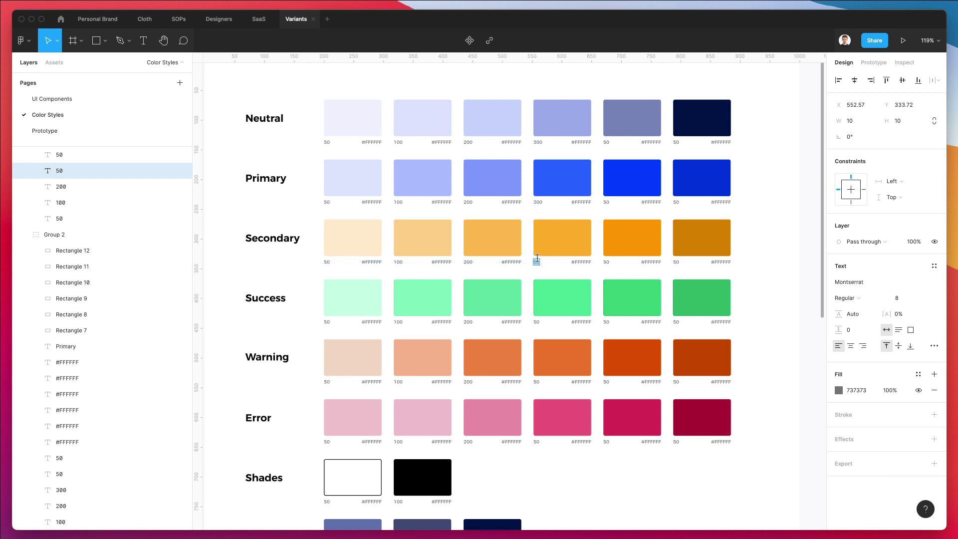
text(300)
double_click(536, 322)
text(300)
double_click(535, 381)
text(300)
double_click(536, 442)
text(300)
- Change the fifth swatch caption to 400 in the Neutral through Error rows
double_click(607, 142)
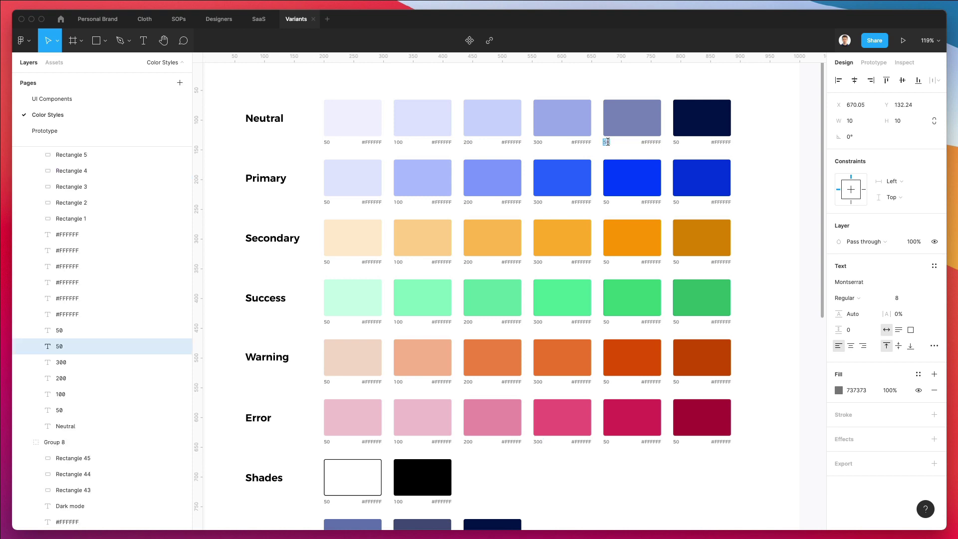
double_click(605, 202)
text(400)
double_click(606, 262)
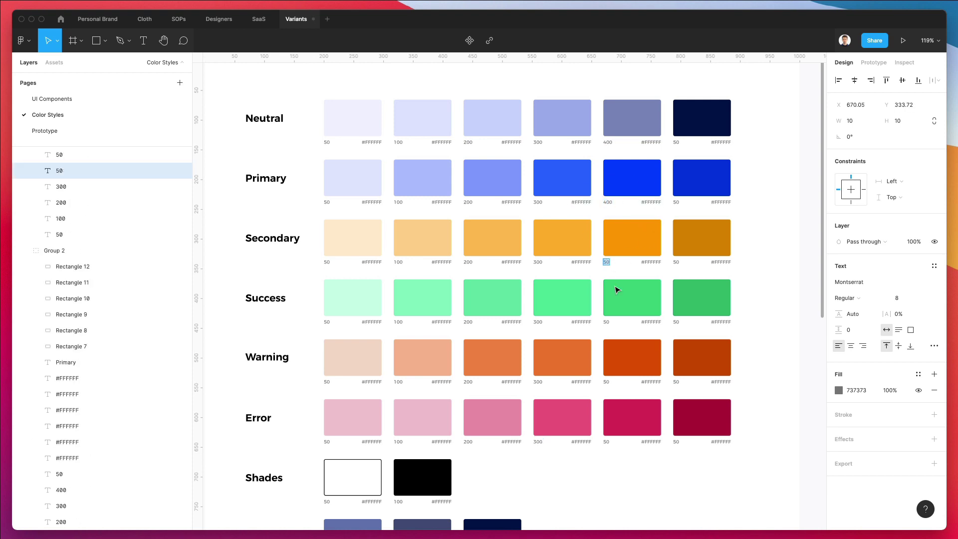
text(400)
double_click(606, 322)
text(400)
double_click(606, 382)
text(400)
double_click(606, 441)
text(400)
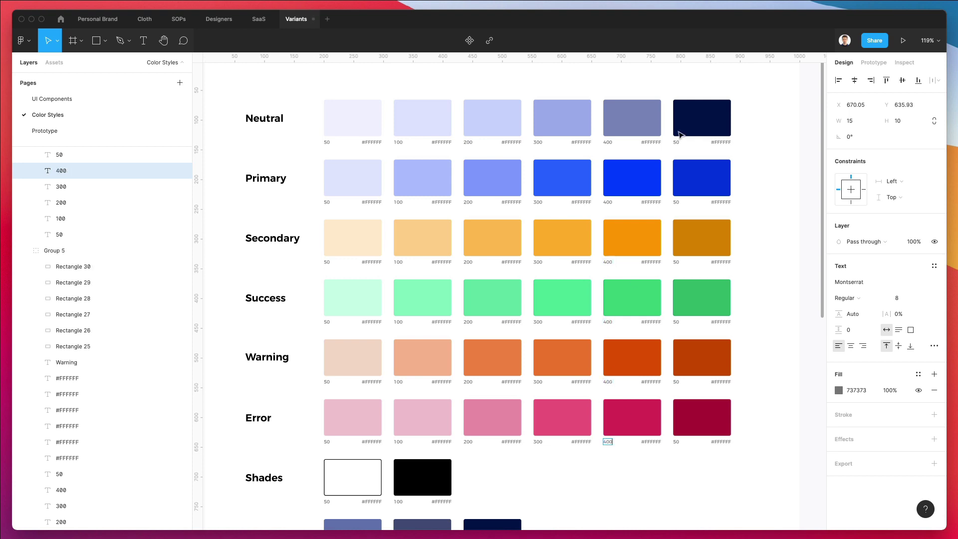
- Change the sixth swatch caption to 500 in each row, then deselect
double_click(676, 142)
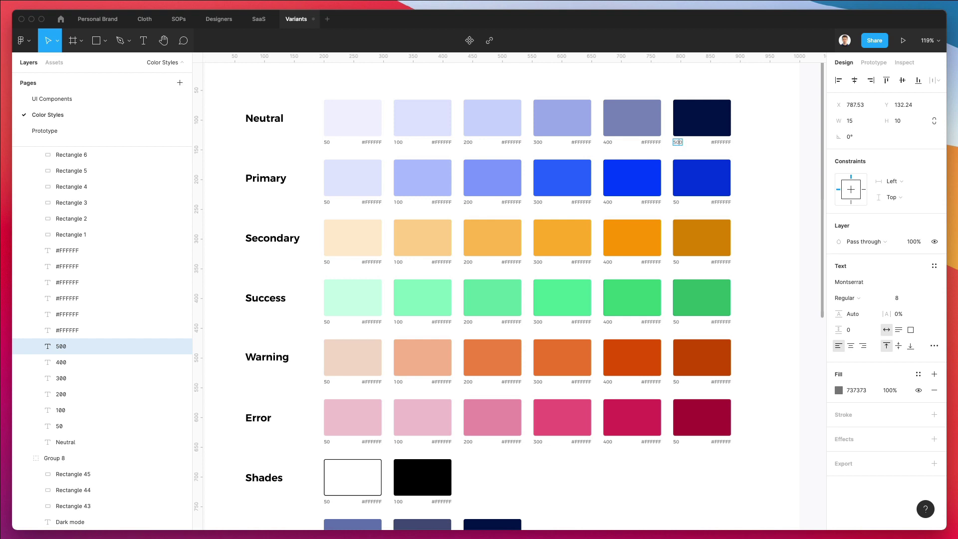
double_click(677, 202)
text(500)
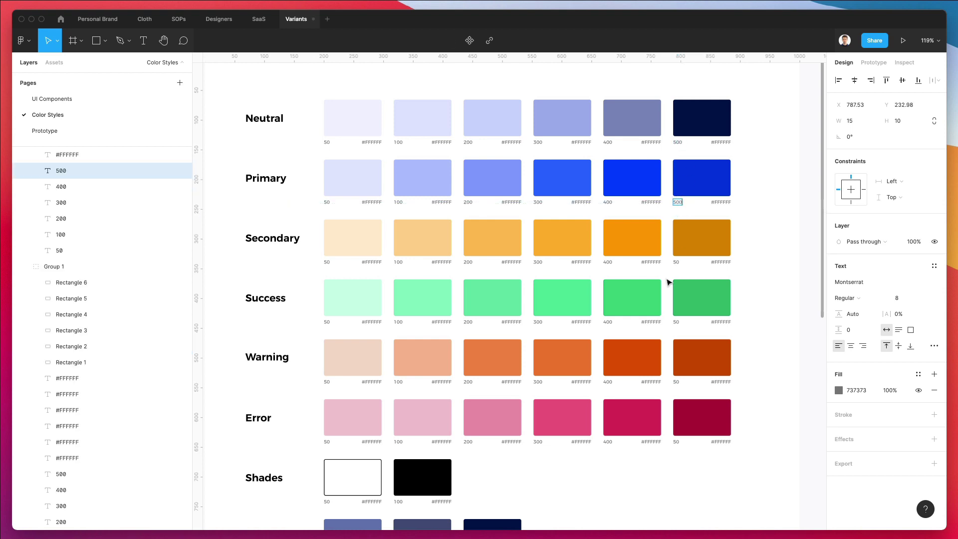
double_click(675, 261)
text(500)
double_click(676, 322)
text(500)
double_click(676, 441)
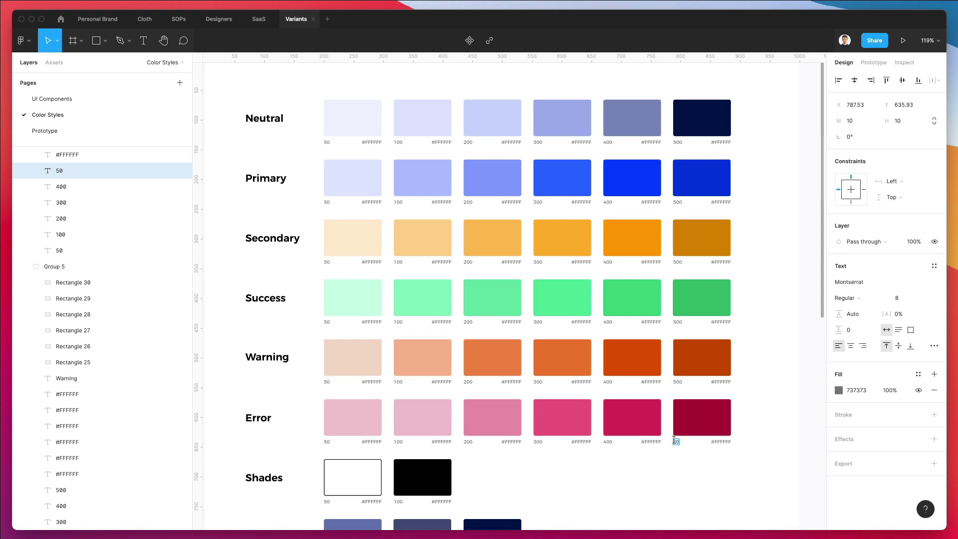
text(500)
click(774, 345)
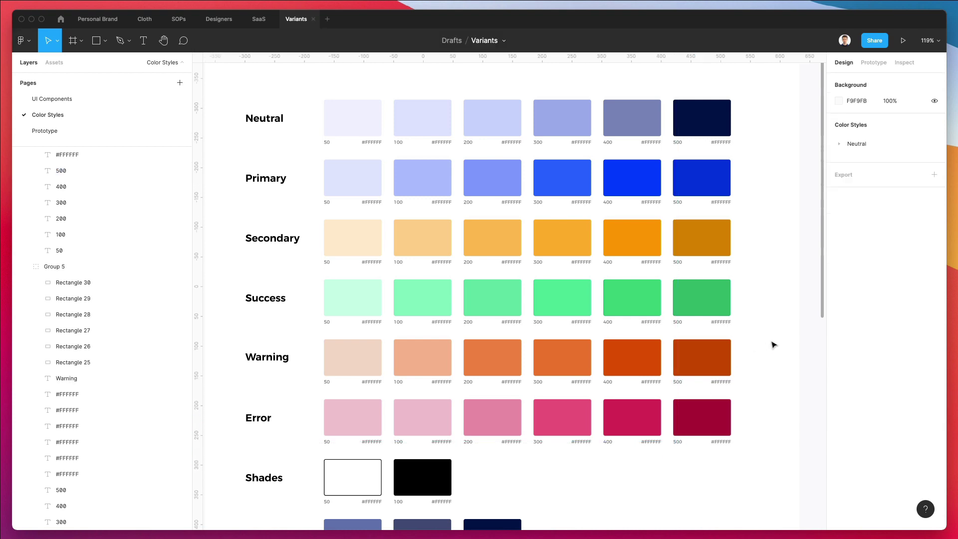
- Save the Neutral 100 swatch fill as colour style 'Neutral / 100', copying the prefix
click(422, 113)
click(422, 113)
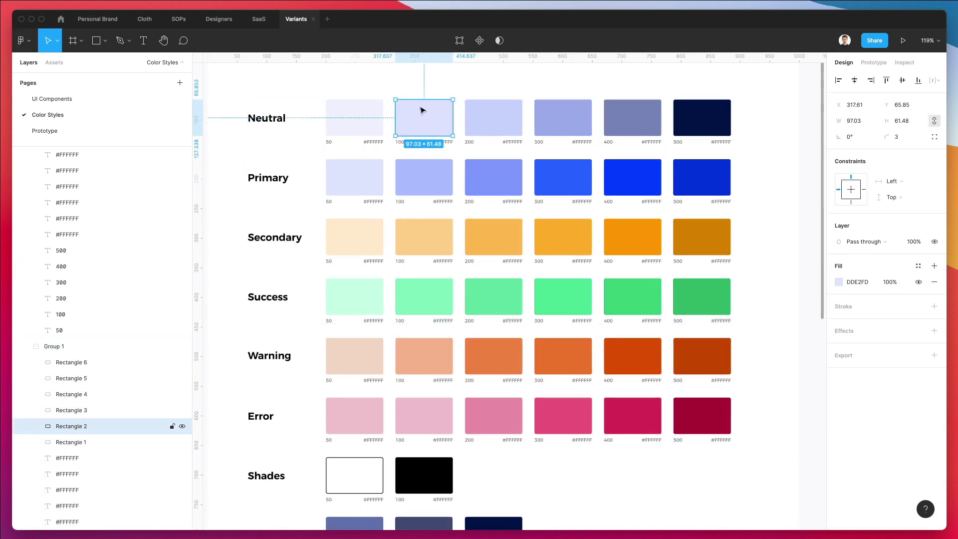
click(918, 266)
click(930, 283)
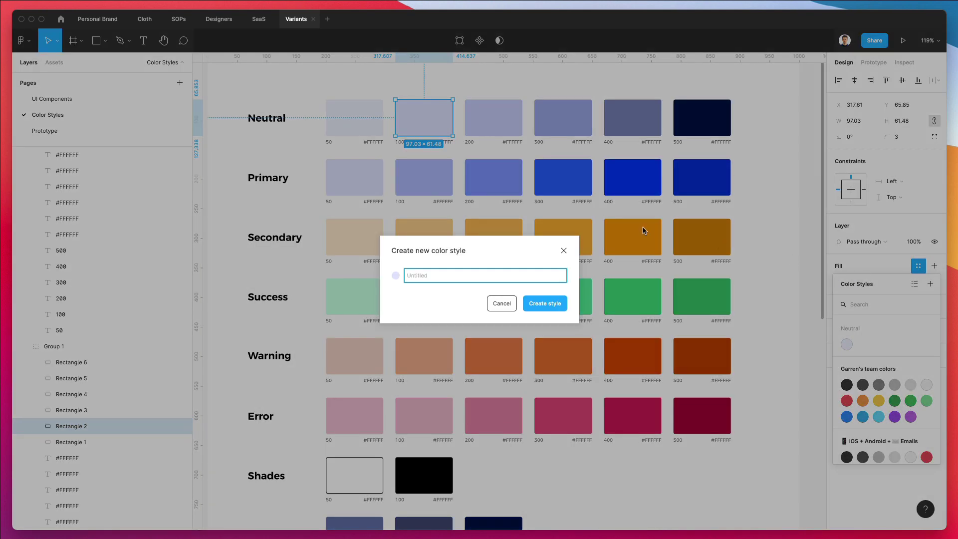
text(Neutral / 100)
key(super+a)
key(Left)
key(super+shift+Left)
key(super+c)
key(Return)
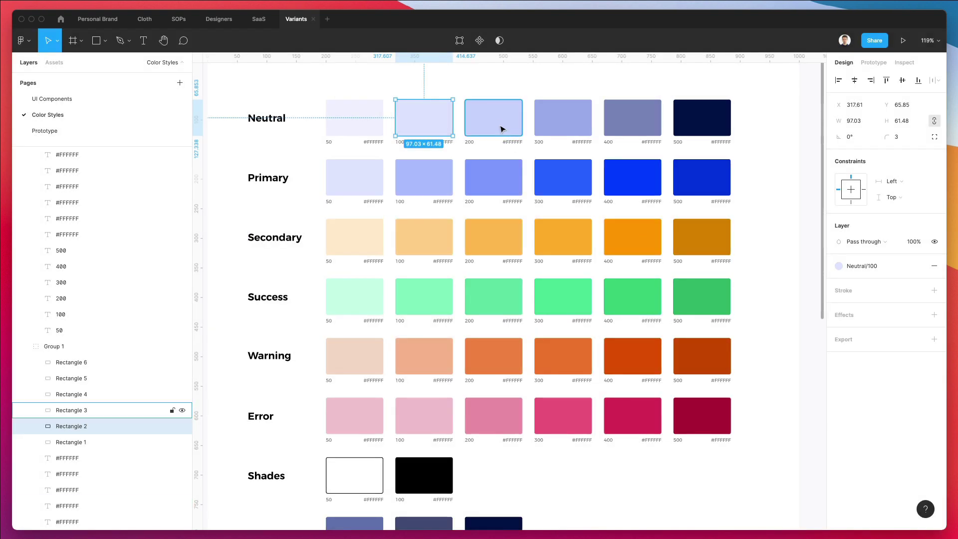
- Create colour styles 'Neutral / 200' and 'Neutral / 300' from their swatches
click(500, 123)
click(918, 265)
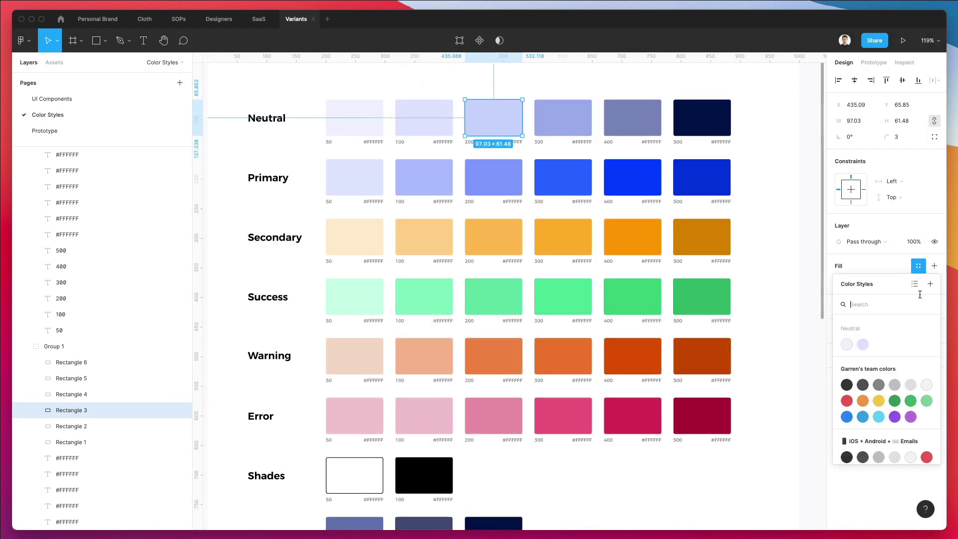
click(931, 284)
key(super+v)
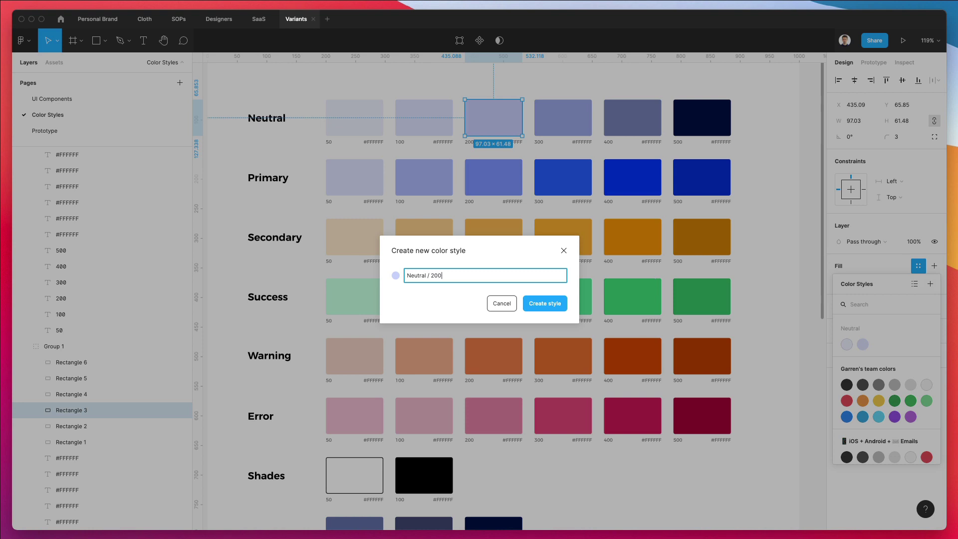
text(200)
key(Return)
click(560, 125)
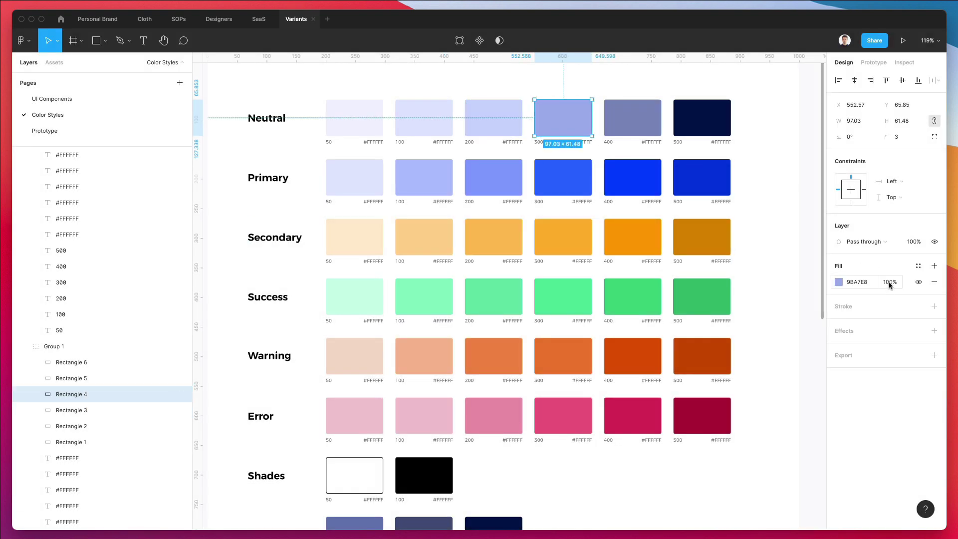
click(918, 265)
click(930, 283)
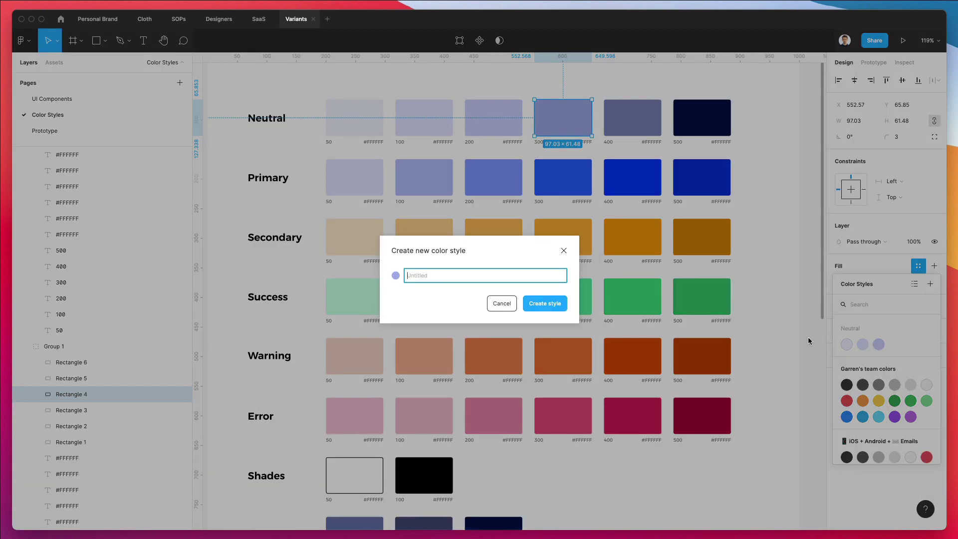
key(super+v)
key(Return)
- Create colour styles 'Neutral / 400' and 'Neutral / 500' from the last two swatches
click(631, 118)
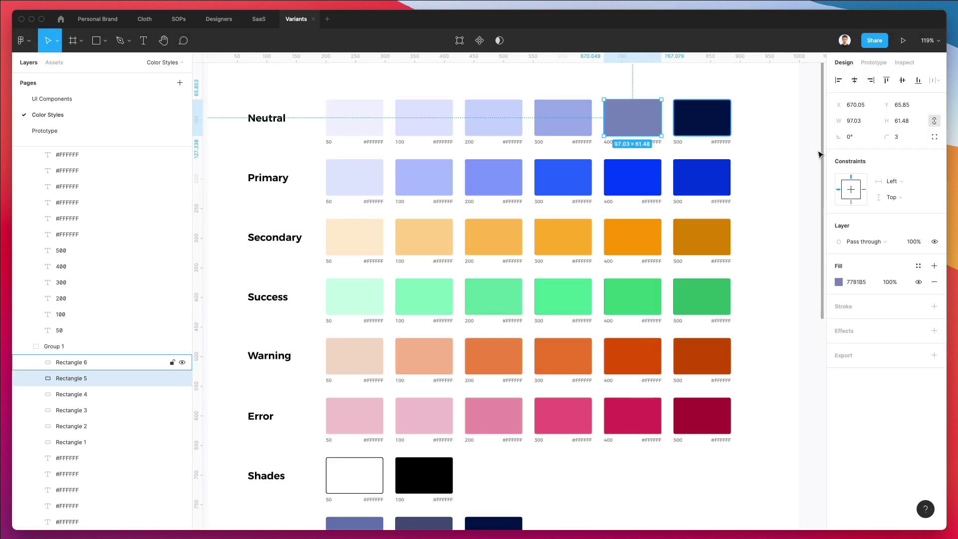
click(918, 265)
click(930, 284)
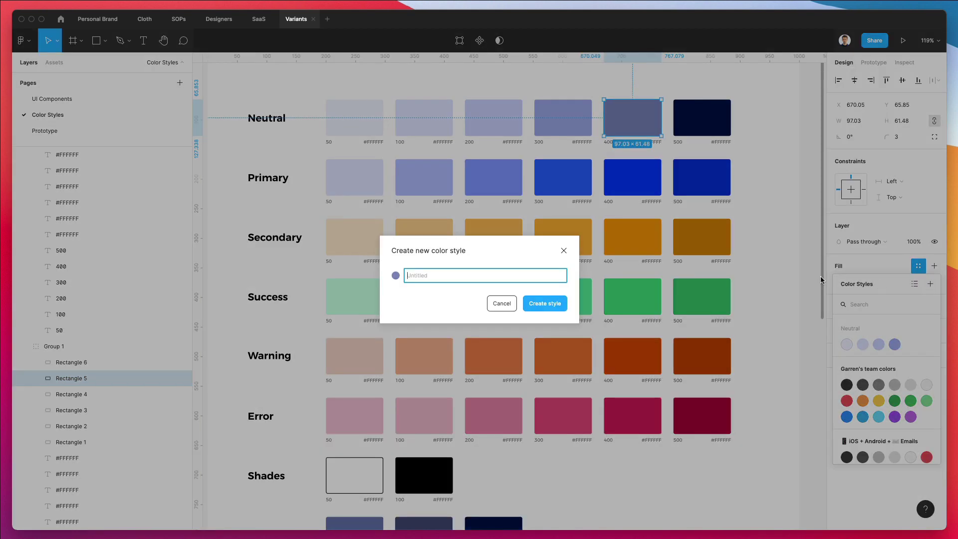
key(super+v)
text(400)
key(Return)
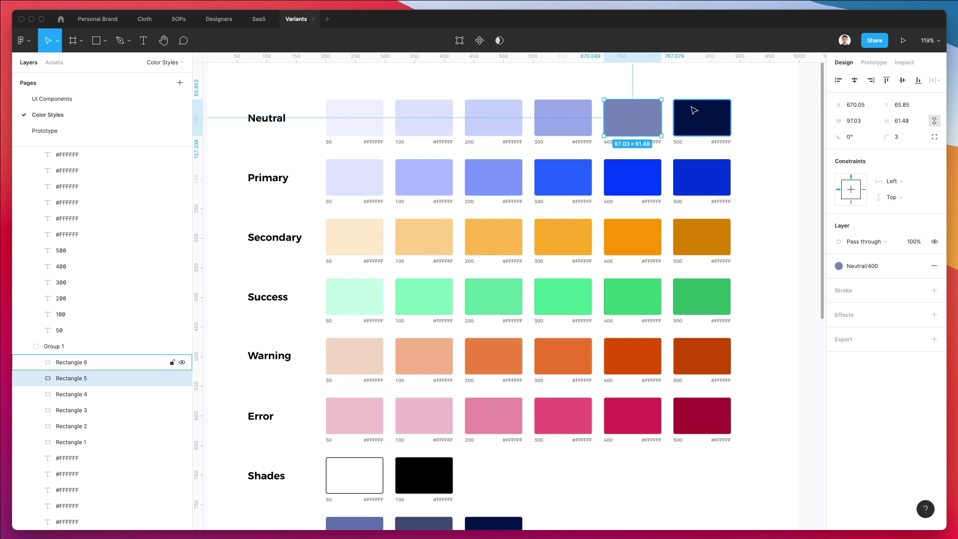
click(691, 110)
click(918, 265)
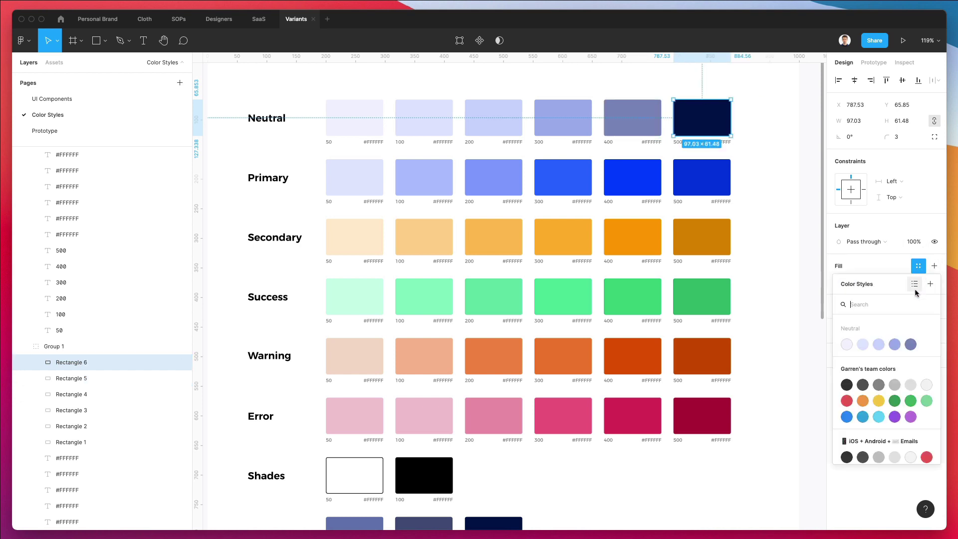
click(930, 284)
key(super+v)
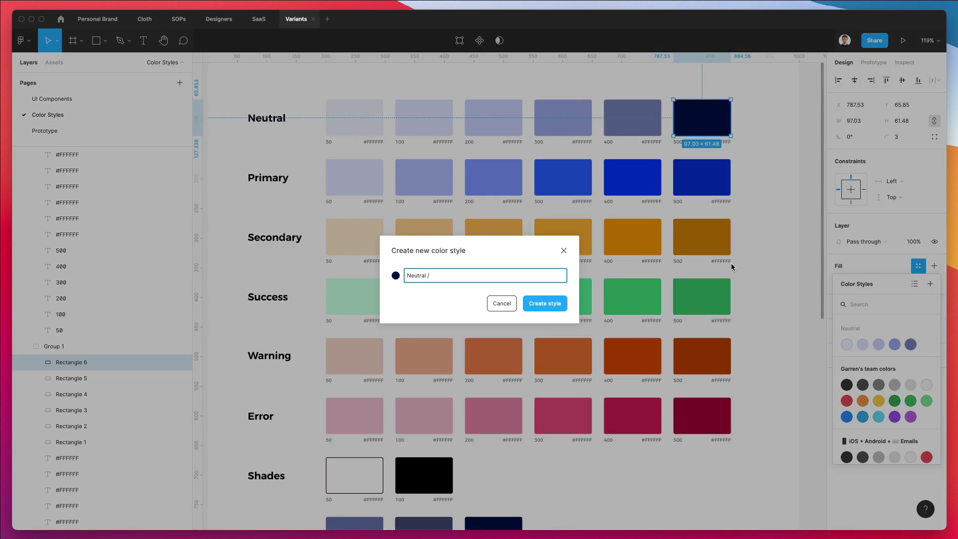
key(Return)
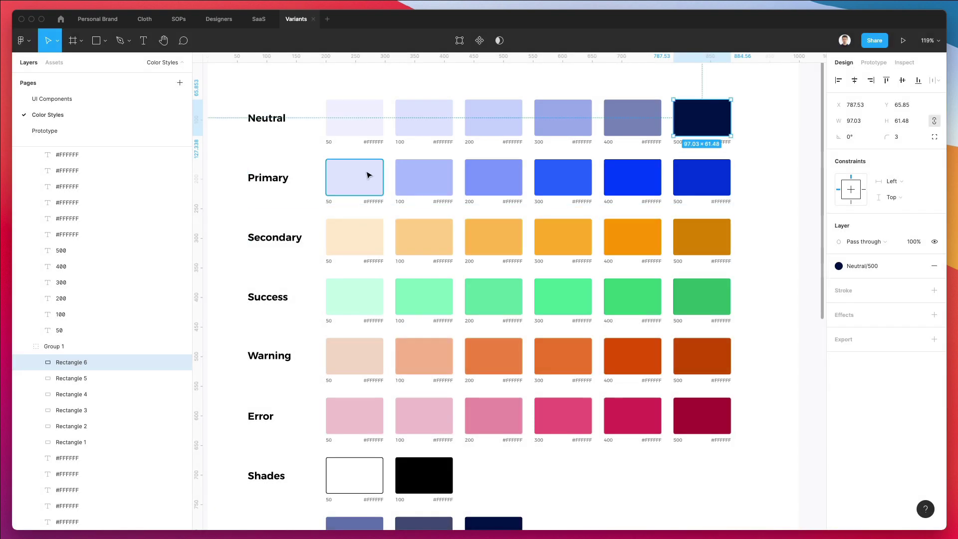
- Save the Primary 50 and 100 swatches as styles 'Primary / 50' and 'Primary / 100'
click(369, 176)
click(918, 267)
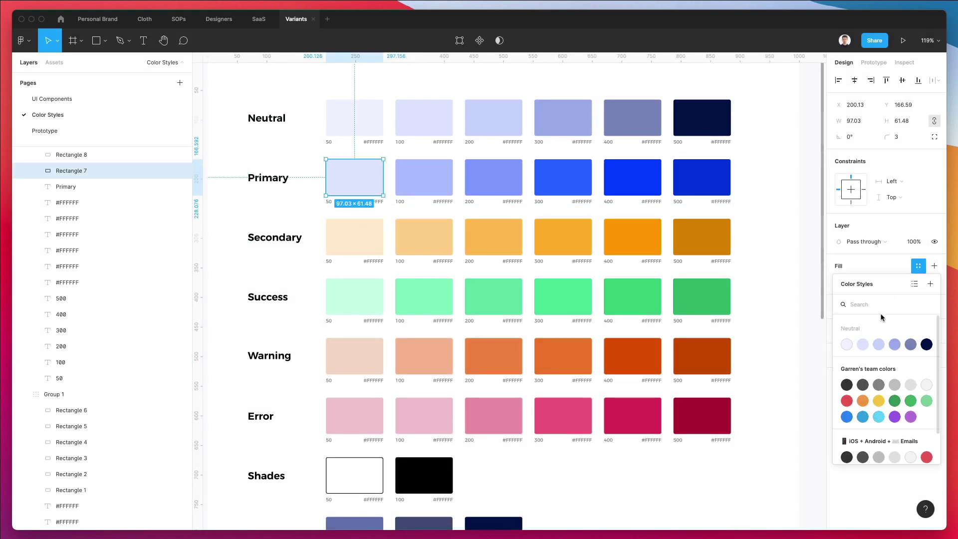
click(930, 283)
text(Primary / 50)
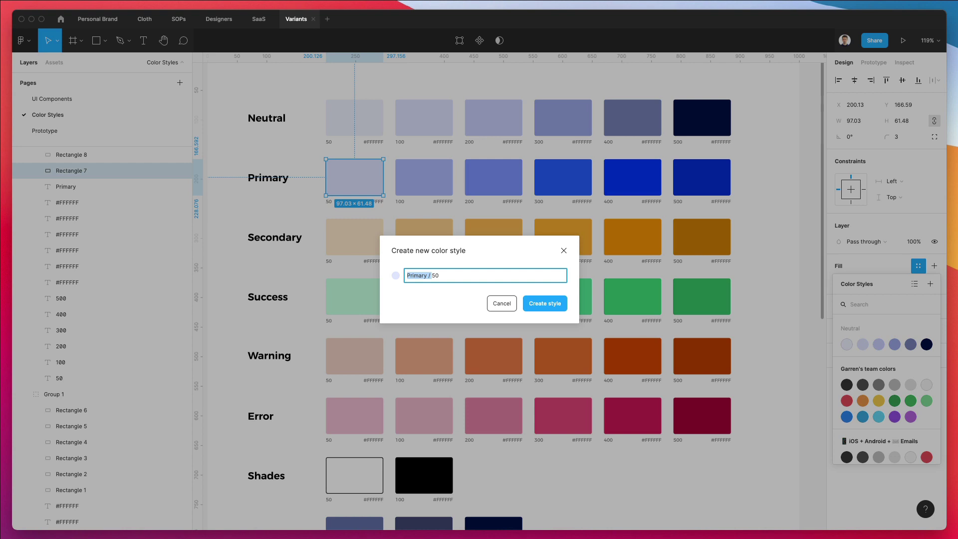
key(Return)
click(436, 178)
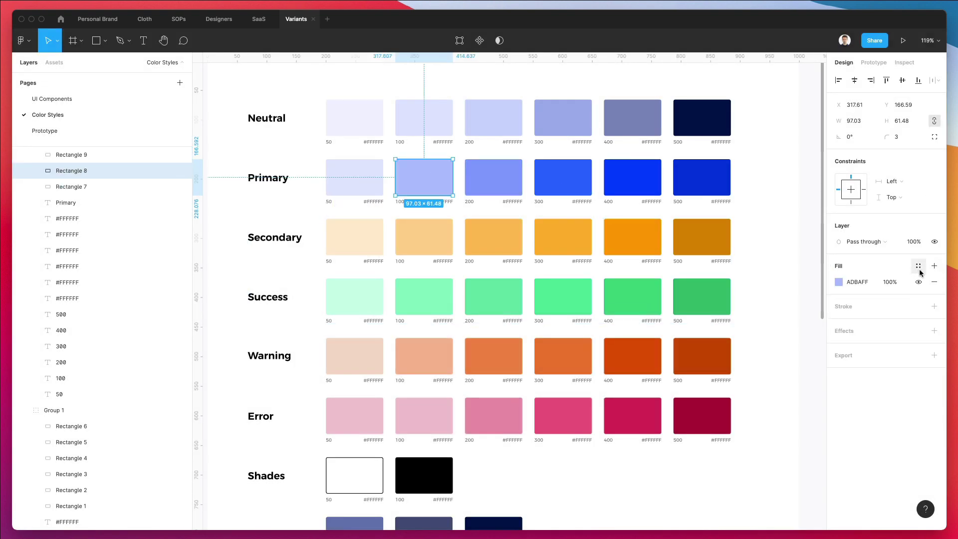
click(917, 265)
click(930, 284)
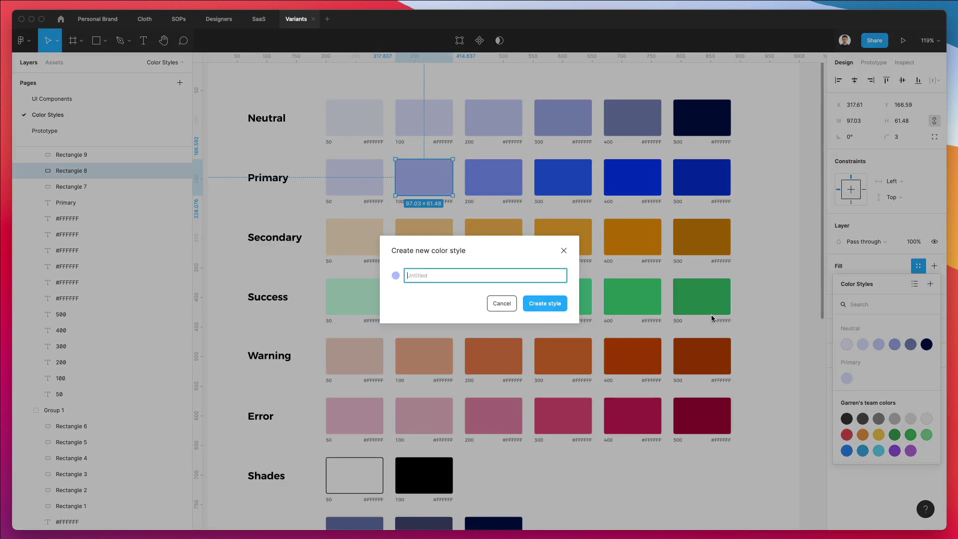
text(Primary / 100)
key(Return)
- Create colour styles 'Primary / 200' and 'Primary / 300' from their swatches
click(501, 175)
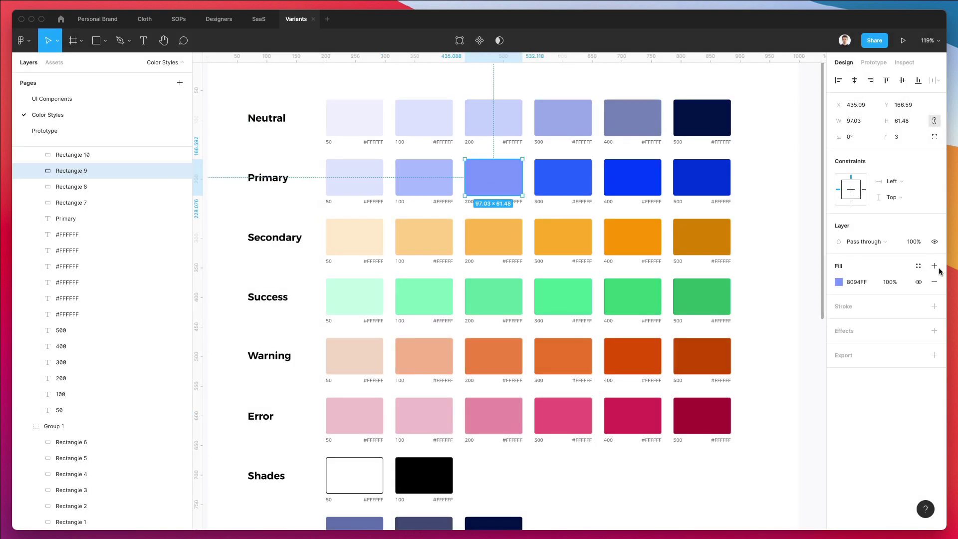
click(918, 265)
click(930, 283)
text(Primary / 200)
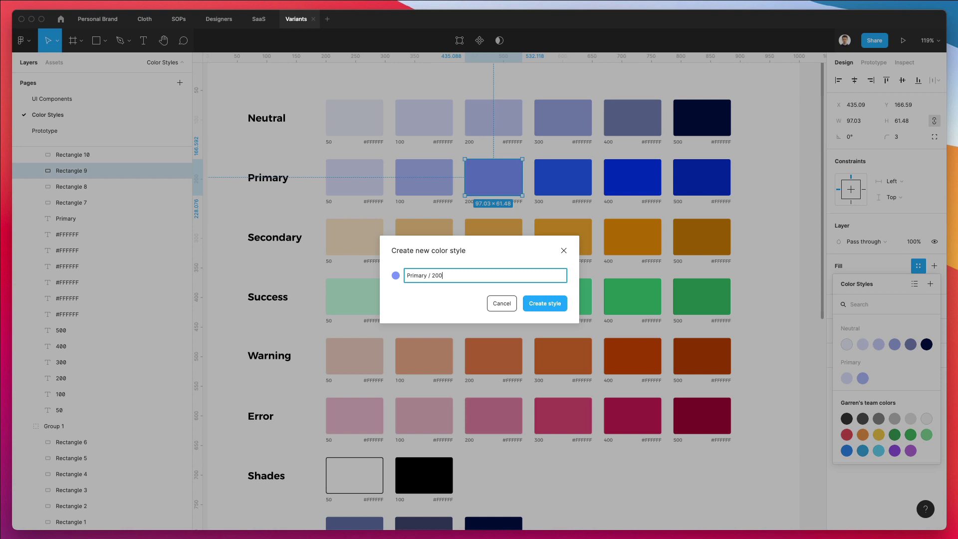
key(Return)
click(573, 185)
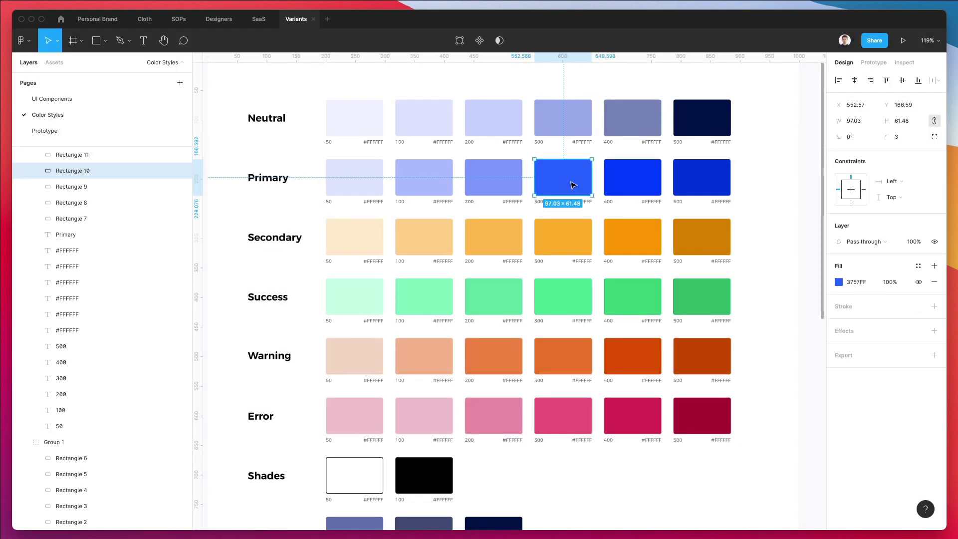
click(918, 265)
click(930, 284)
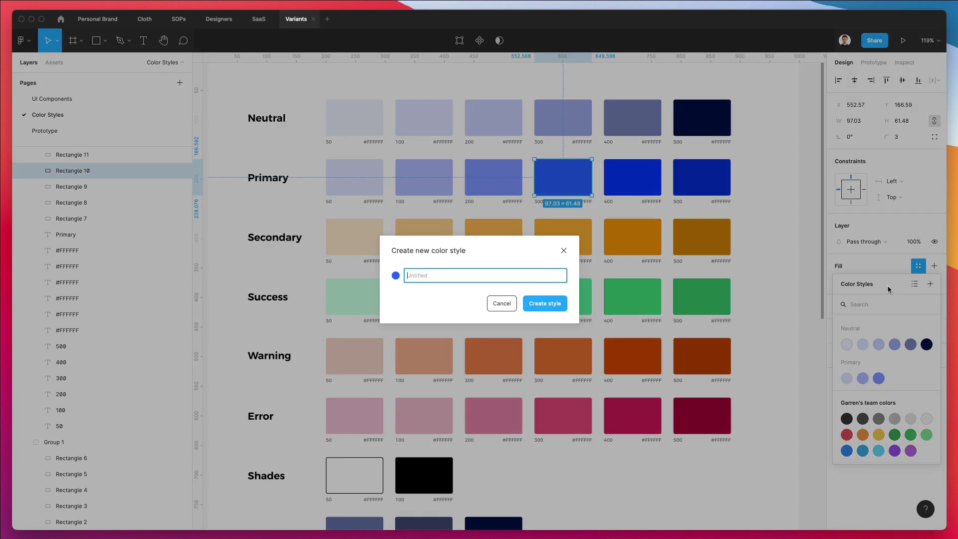
text(Primary / 300)
key(Return)
- Create colour styles 'Primary / 400' and 'Primary / 500' from the last two Primary swatches
click(633, 179)
click(918, 265)
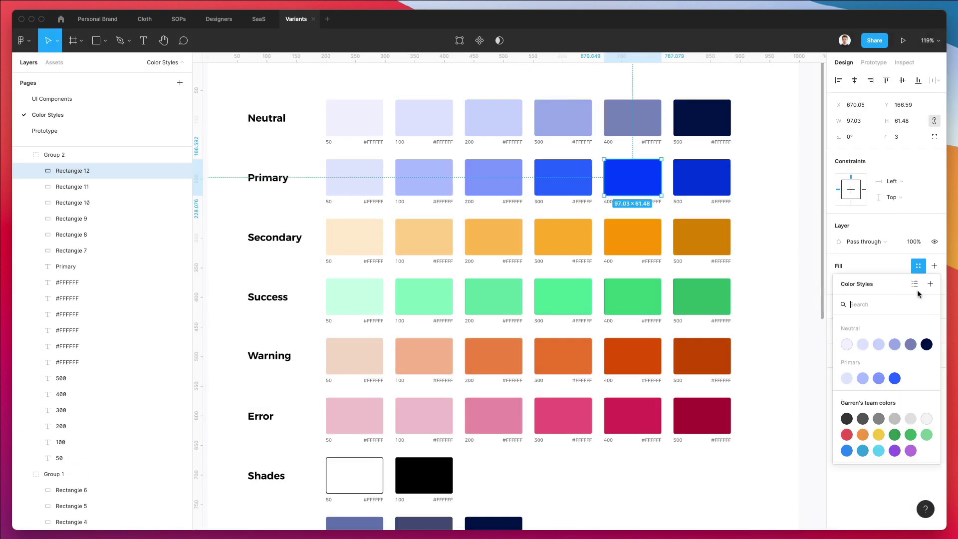
click(930, 284)
text(Primary / 400)
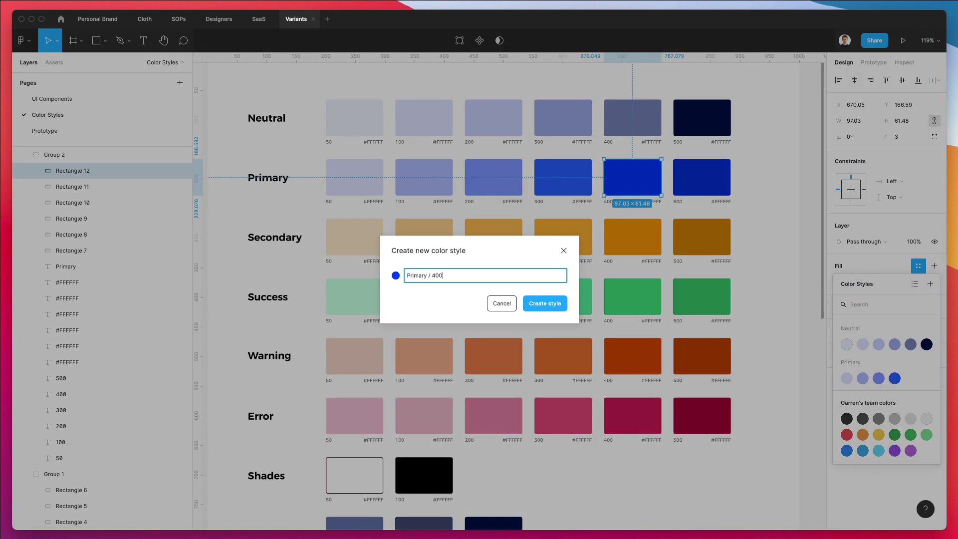
key(Return)
click(702, 177)
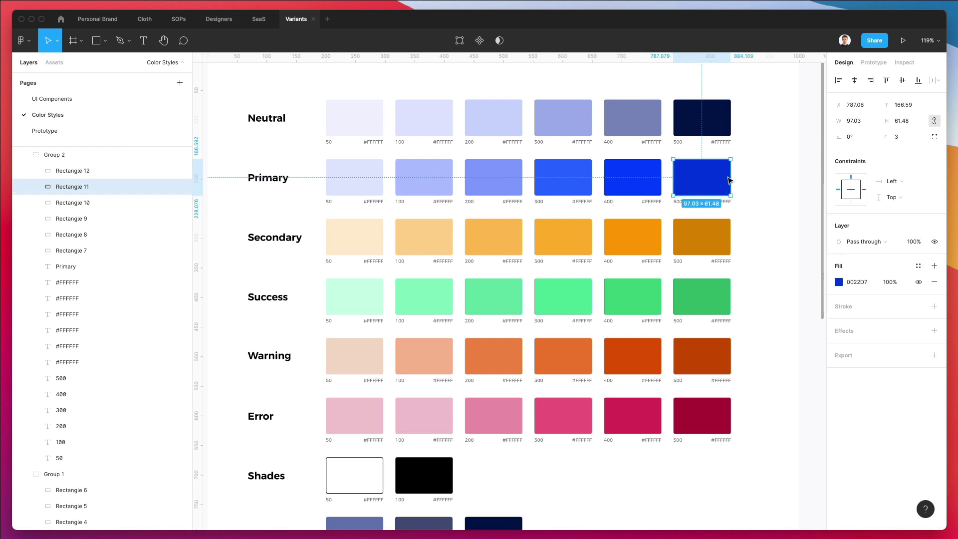
click(918, 265)
click(930, 283)
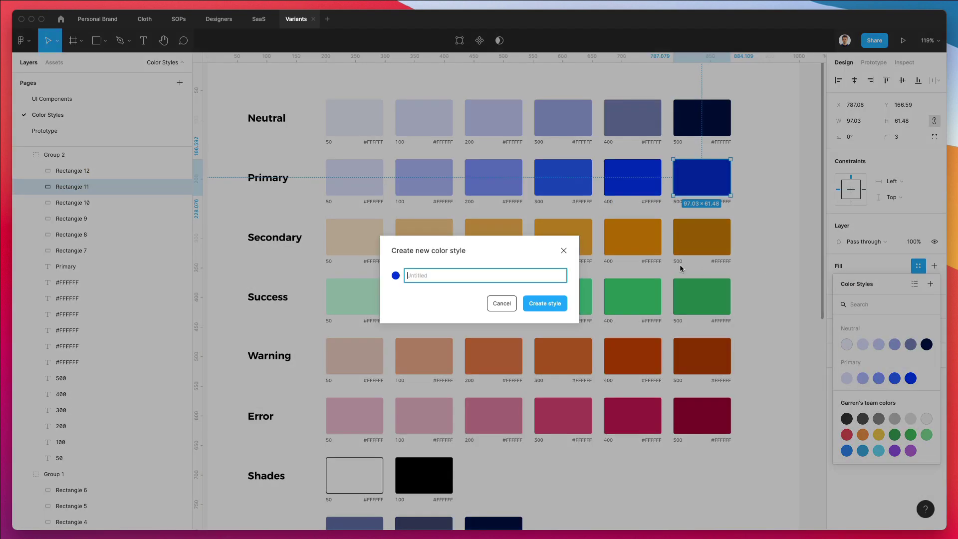
text(Primary / 500)
key(Return)
- Save the Secondary 50 and 100 swatches as color styles Secondary / 50 and Secondary / 100
click(377, 242)
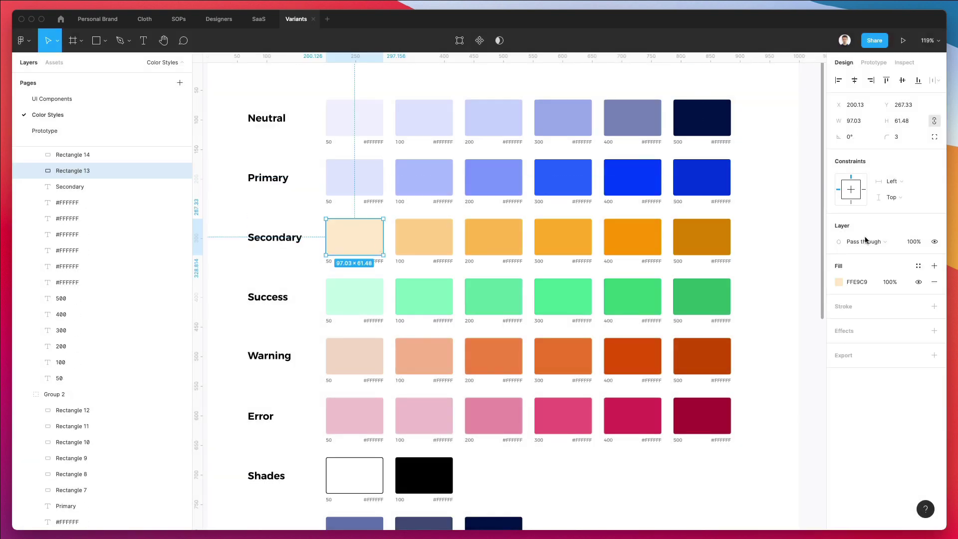
click(915, 266)
click(930, 284)
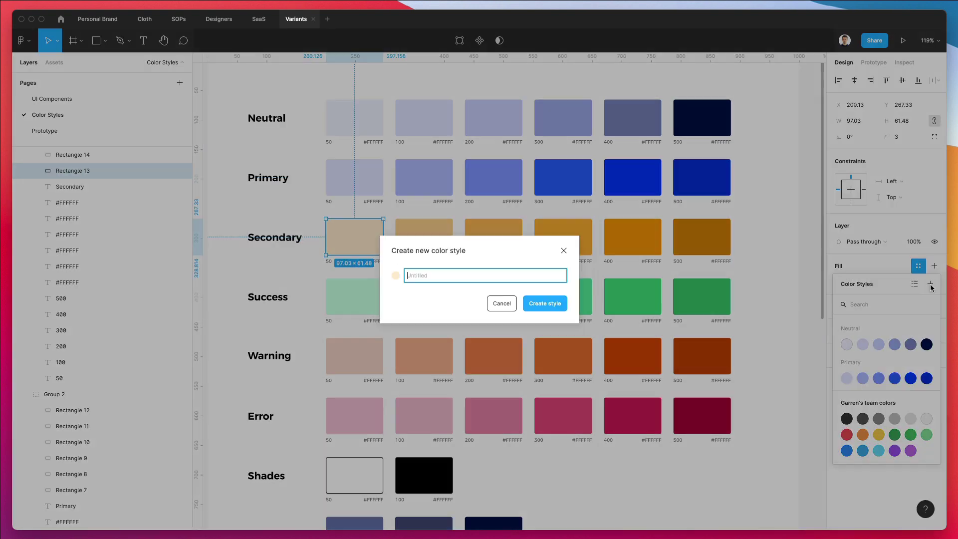
text(Secondary / 50)
key(Return)
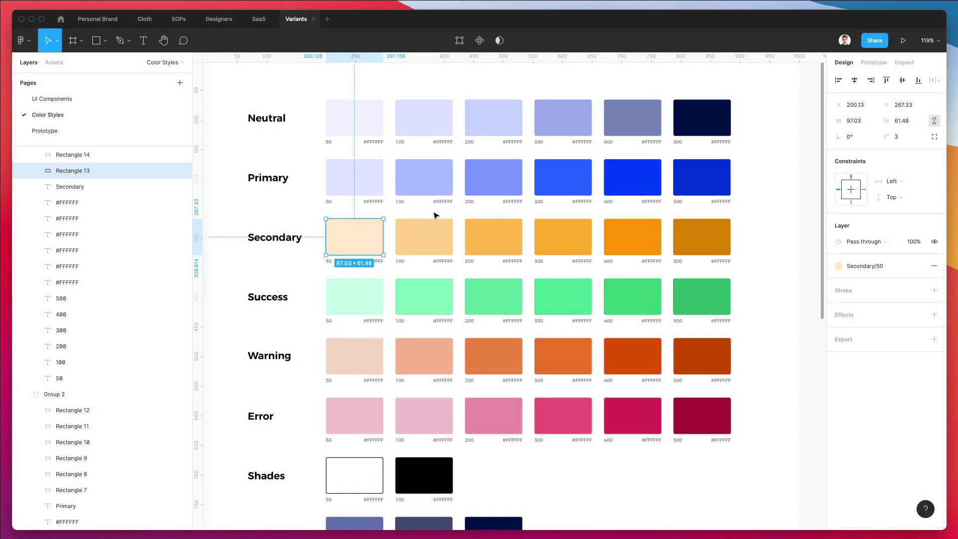
click(427, 231)
click(918, 265)
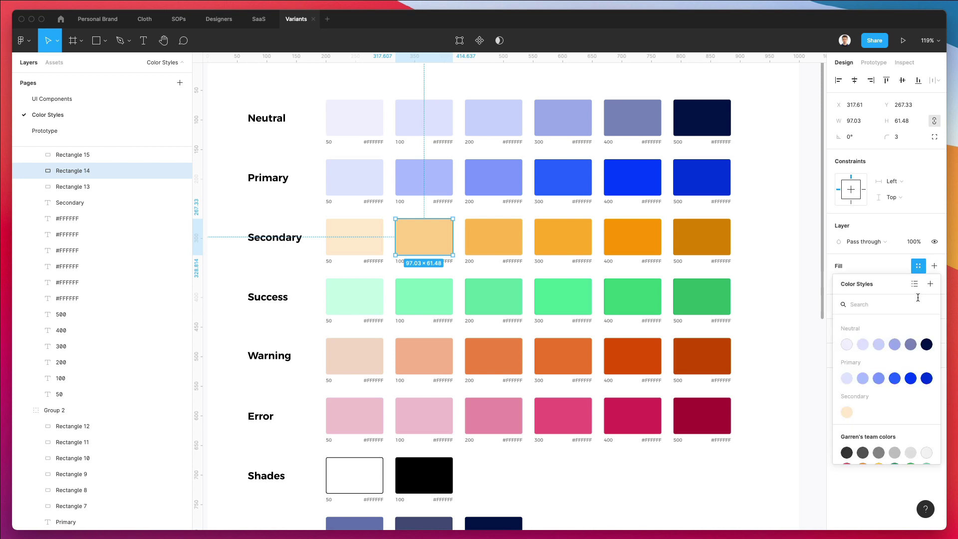
click(931, 285)
text(Secondary / 50)
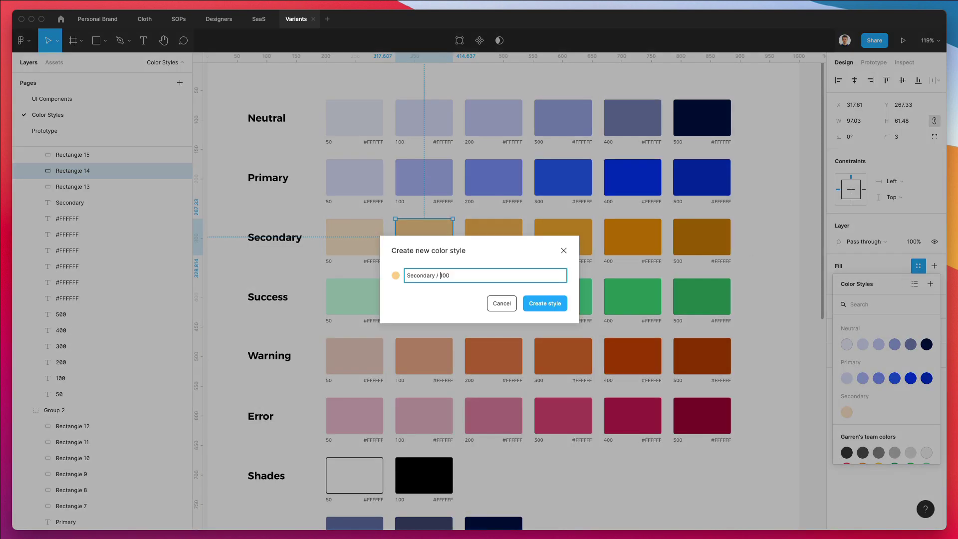
drag(441, 274, 407, 275)
key(ctrl+c)
key(Return)
- Save the Secondary 200 and 300 swatches as styles Secondary / 200 and Secondary / 300
click(493, 237)
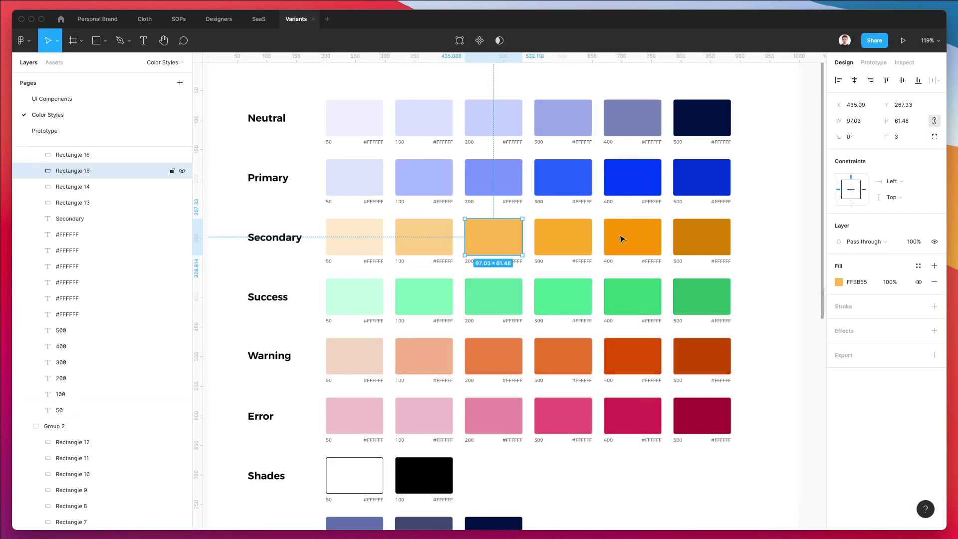
click(918, 266)
click(930, 284)
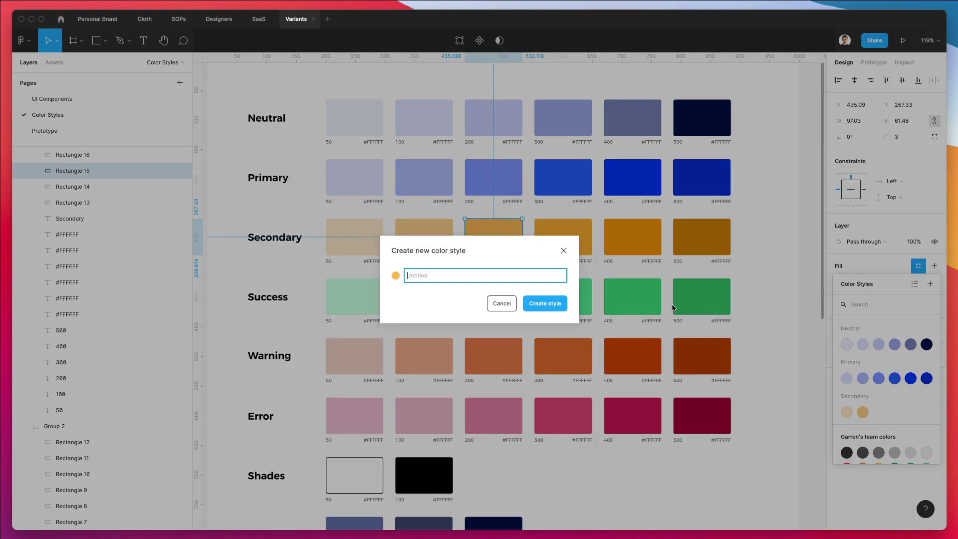
key(ctrl+v)
text(200)
key(Return)
click(547, 232)
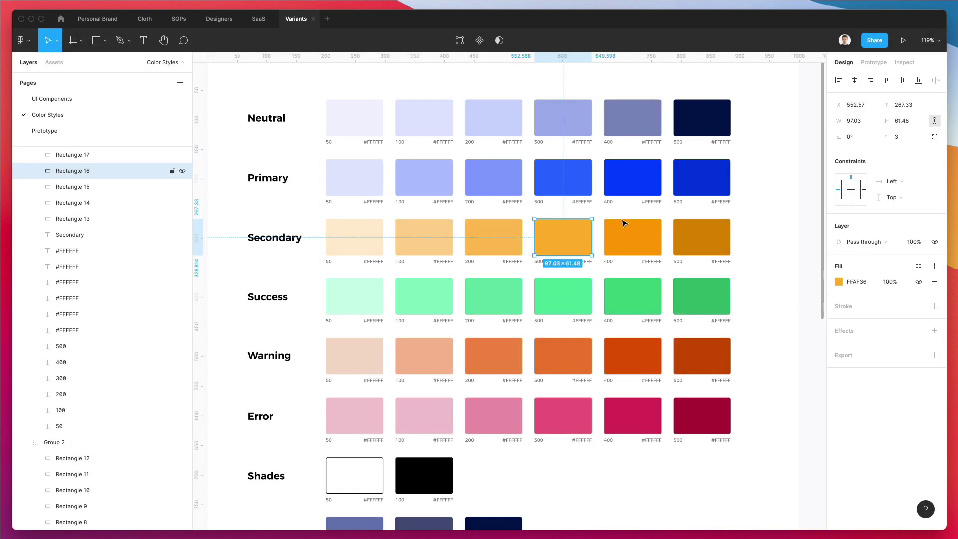
click(918, 266)
click(930, 283)
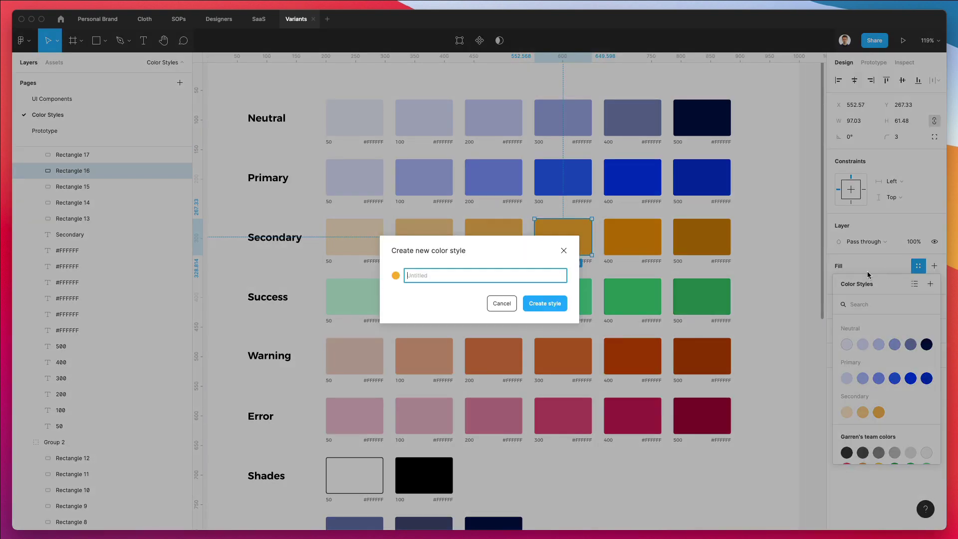
key(ctrl+v)
key(Return)
- Save the Secondary 400 and 500 swatches as styles Secondary / 400 and Secondary / 500
click(633, 237)
click(918, 266)
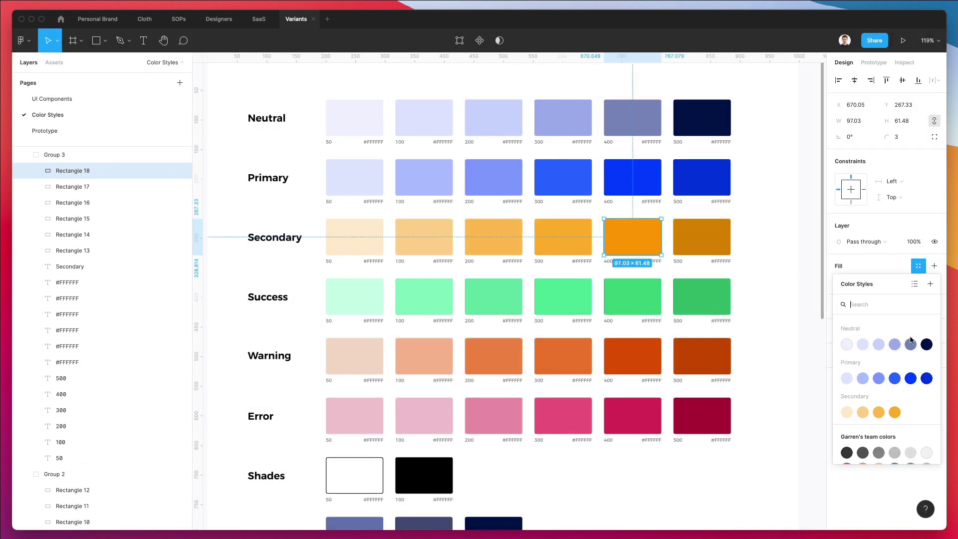
click(931, 283)
key(ctrl+v)
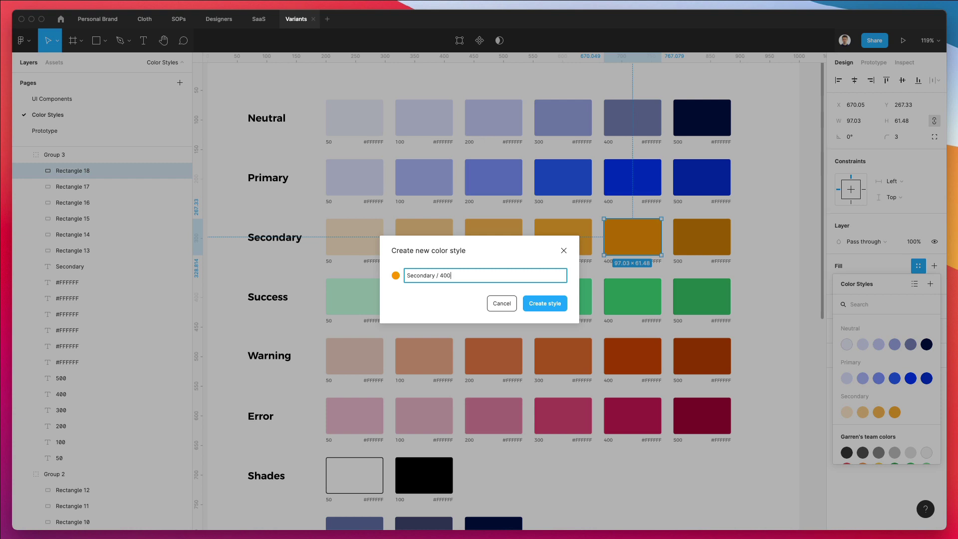
key(Return)
click(693, 237)
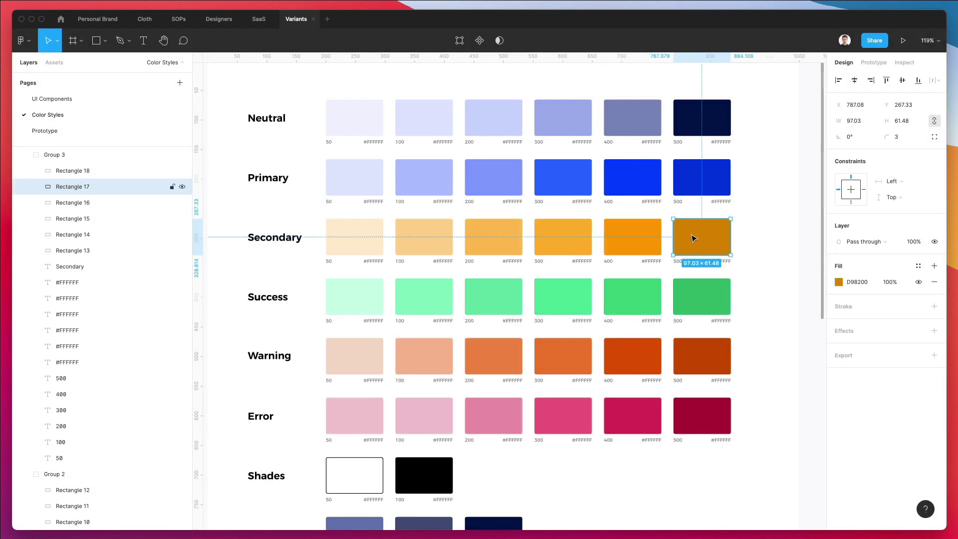
click(918, 265)
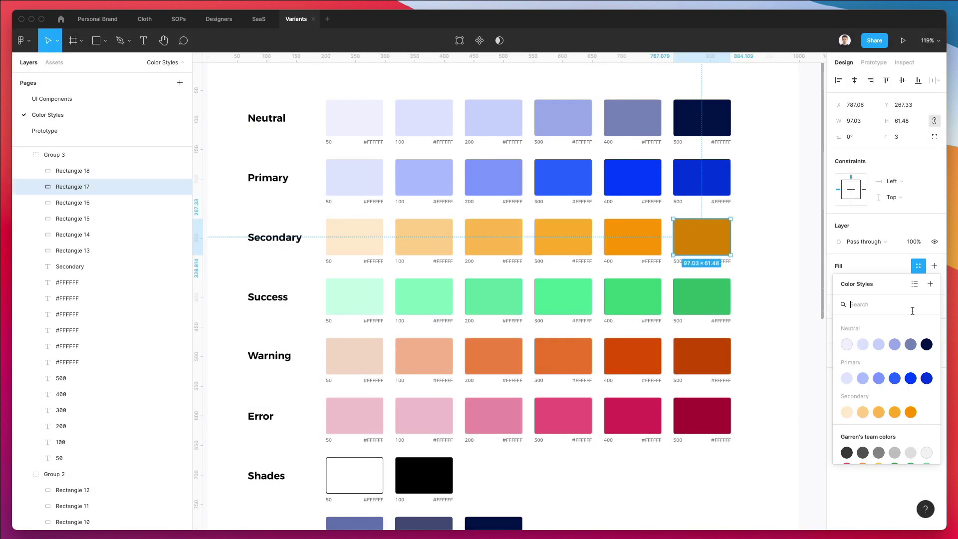
click(930, 283)
key(ctrl+v)
text(50)
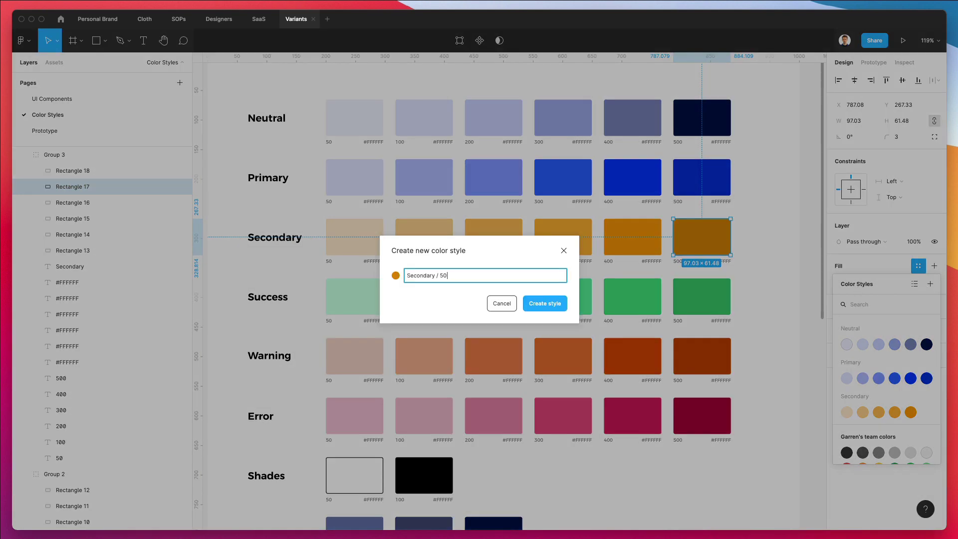
key(Return)
- Save the Success 50 and 100 swatches as color styles Success / 50 and Success / 100
click(357, 300)
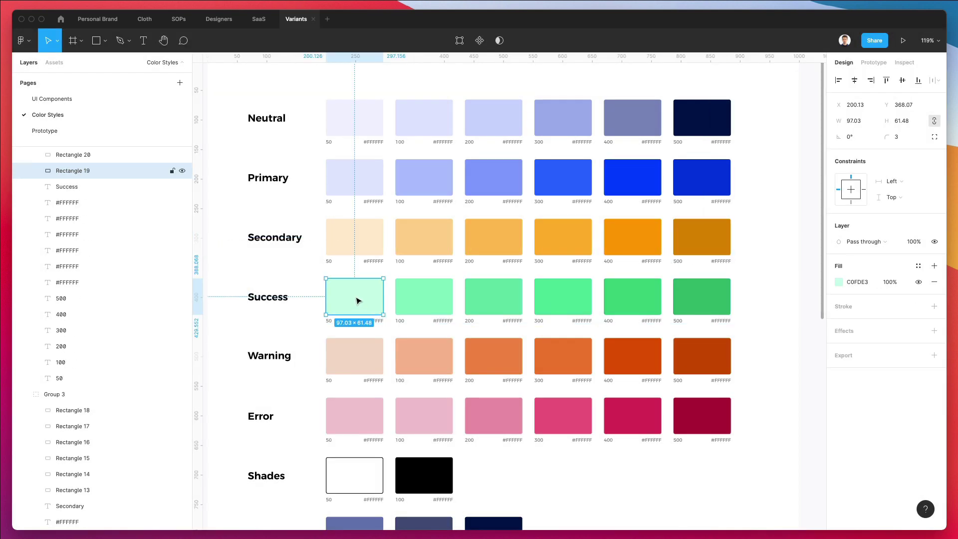
click(918, 265)
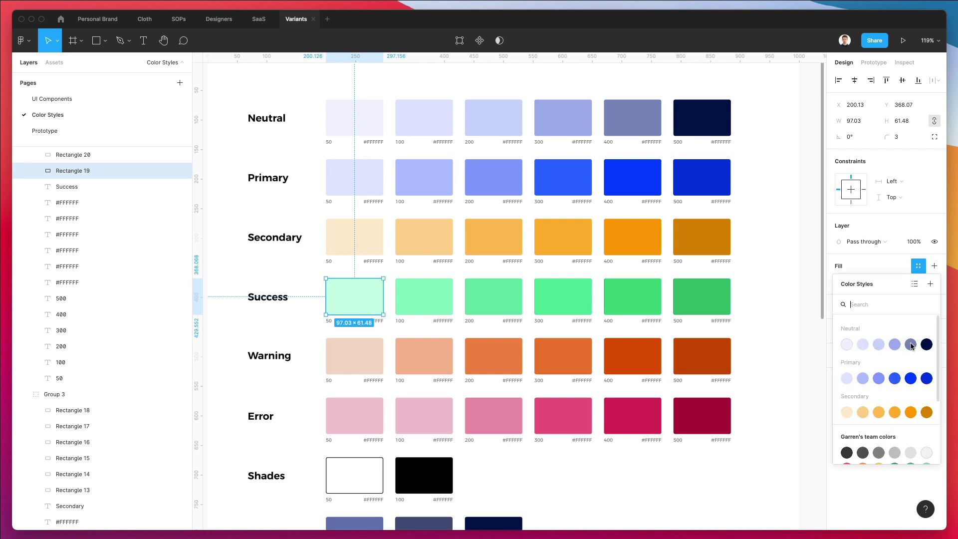
click(928, 284)
text(Success / 50)
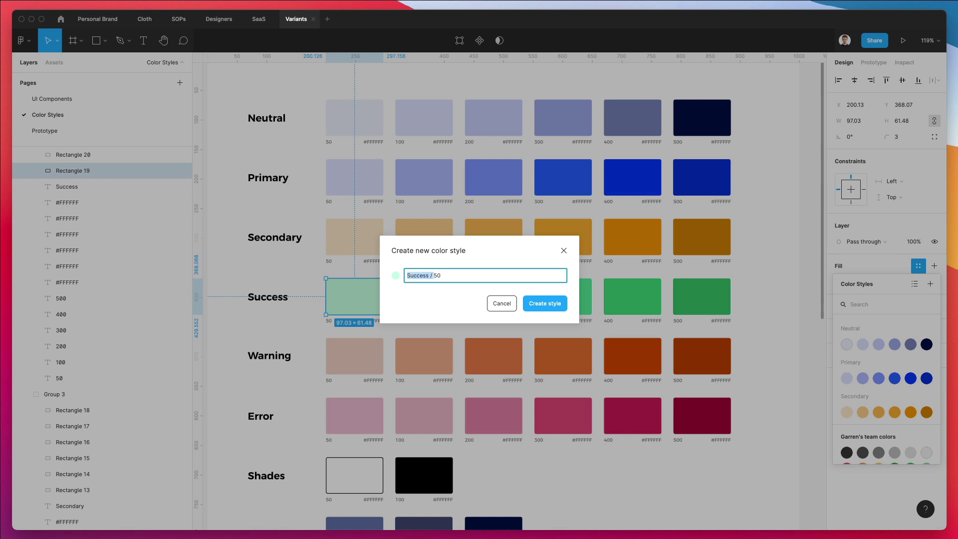
key(Return)
key(Tab)
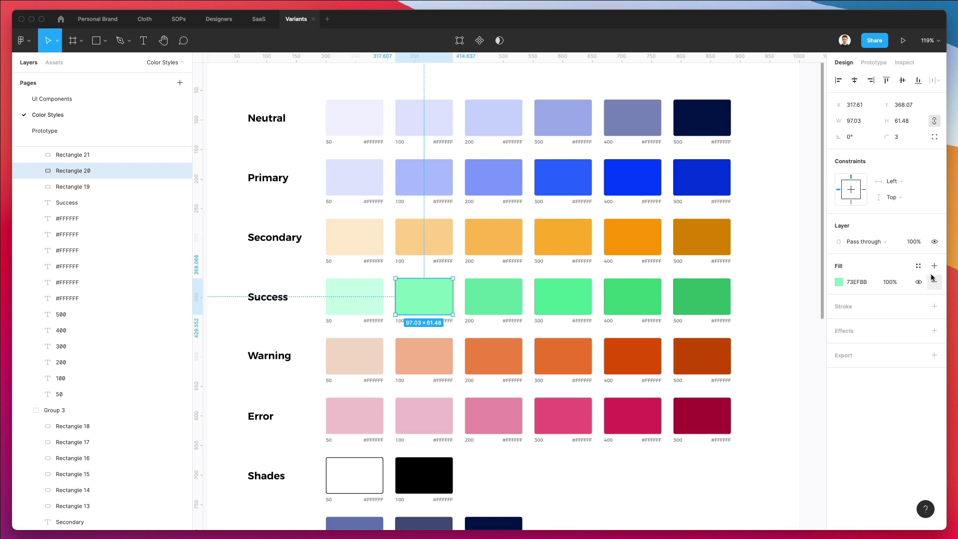
click(918, 266)
click(929, 284)
text(Success /)
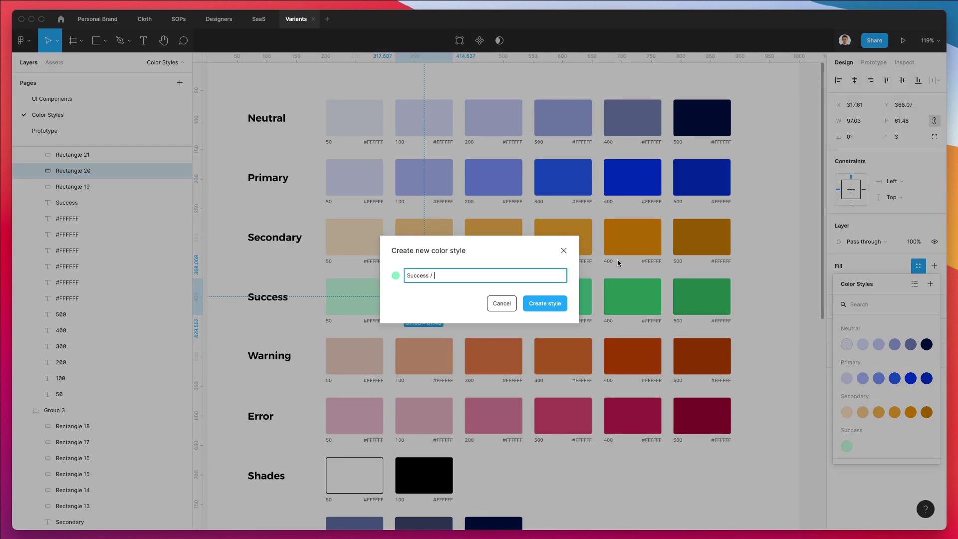
key(Return)
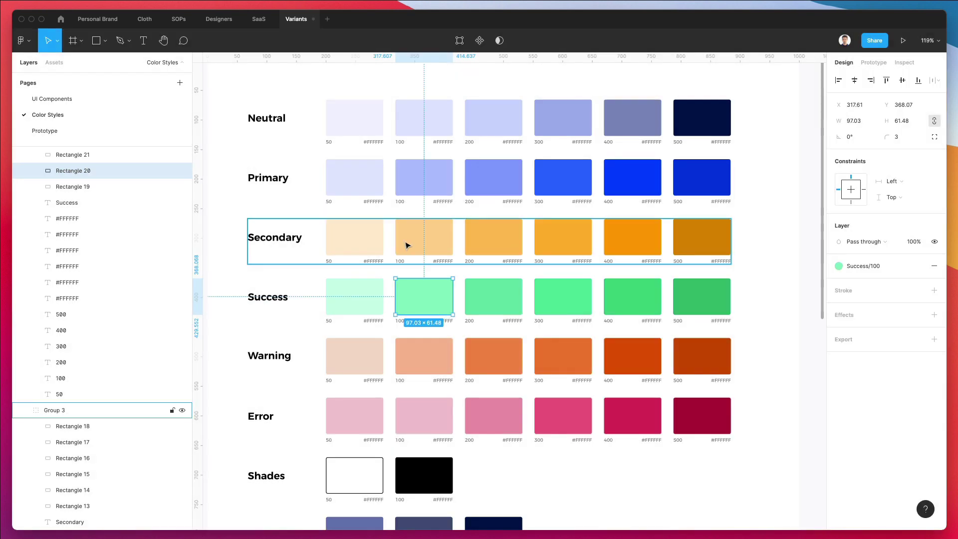
- Save the Success 200 and 300 swatches as styles Success / 200 and Success / 300
click(467, 291)
click(917, 267)
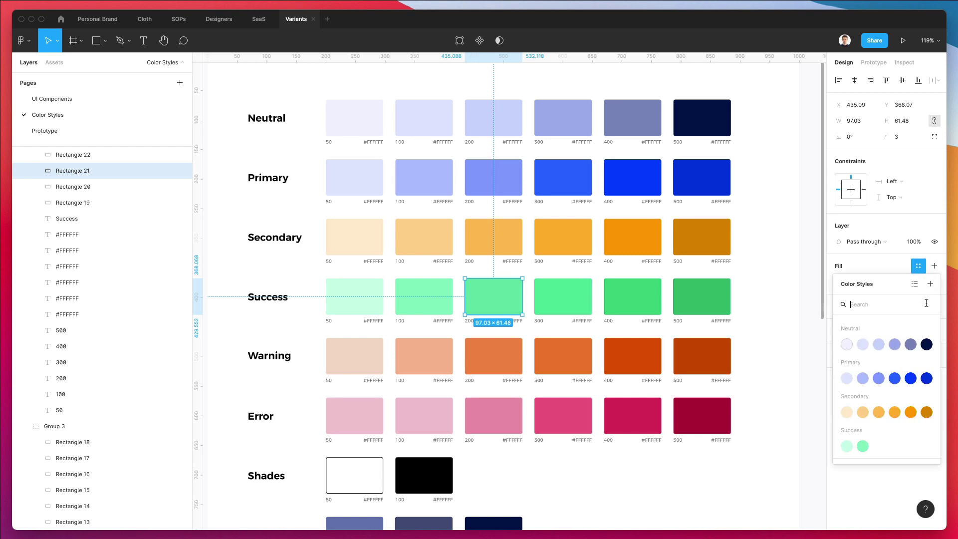
click(929, 283)
text(Success /)
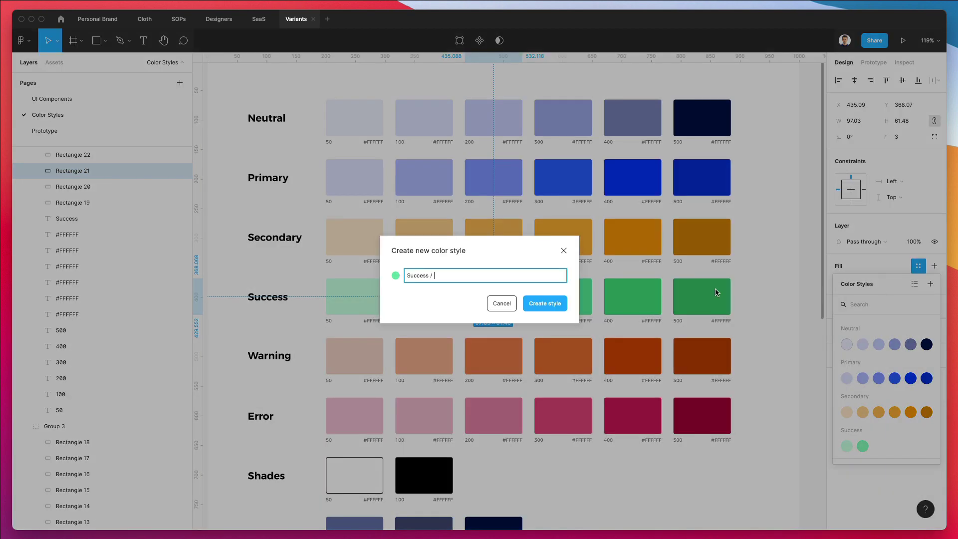
key(Return)
click(565, 304)
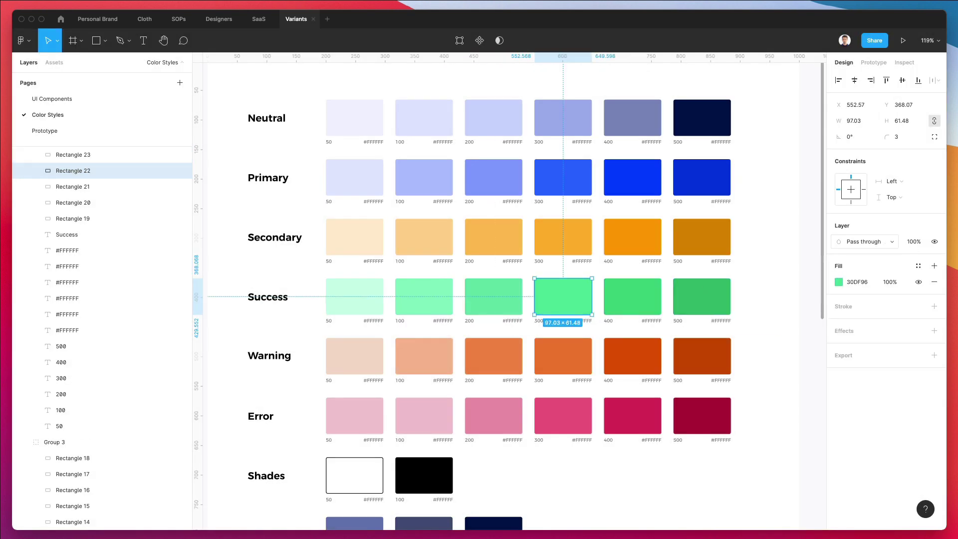
click(918, 266)
click(930, 284)
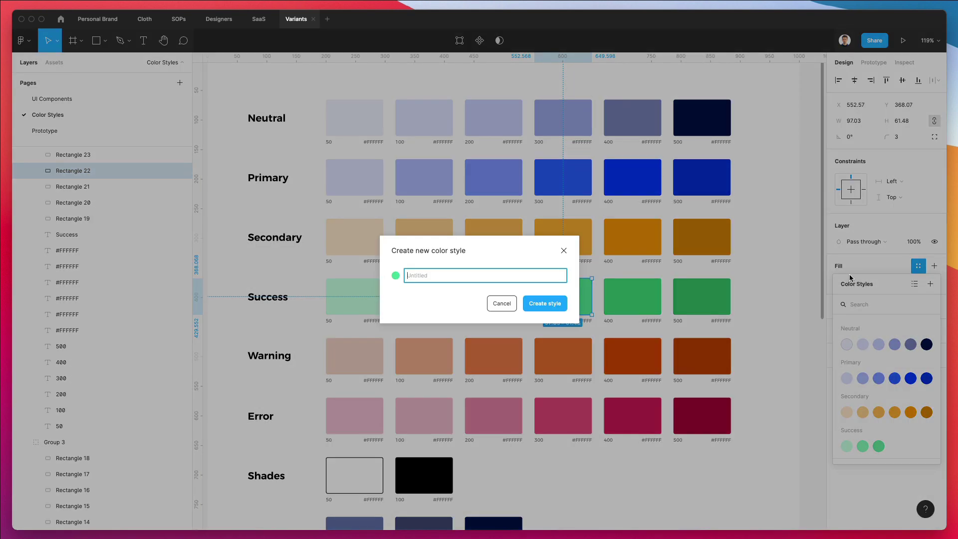
text(Success /)
text(300)
key(Return)
- Save the Success 400 and 500 swatches as styles Success / 400 and Success/500
click(637, 310)
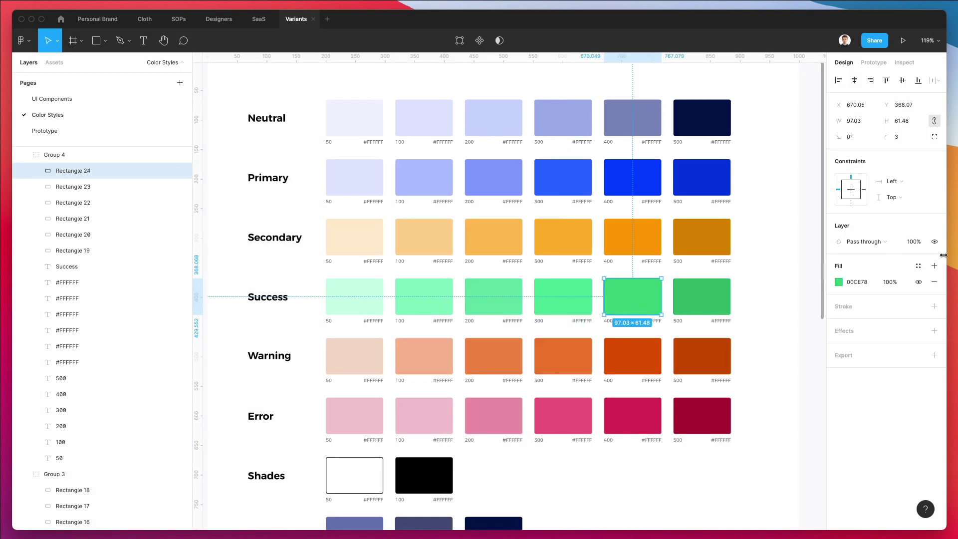
click(918, 266)
click(930, 284)
text(Success /)
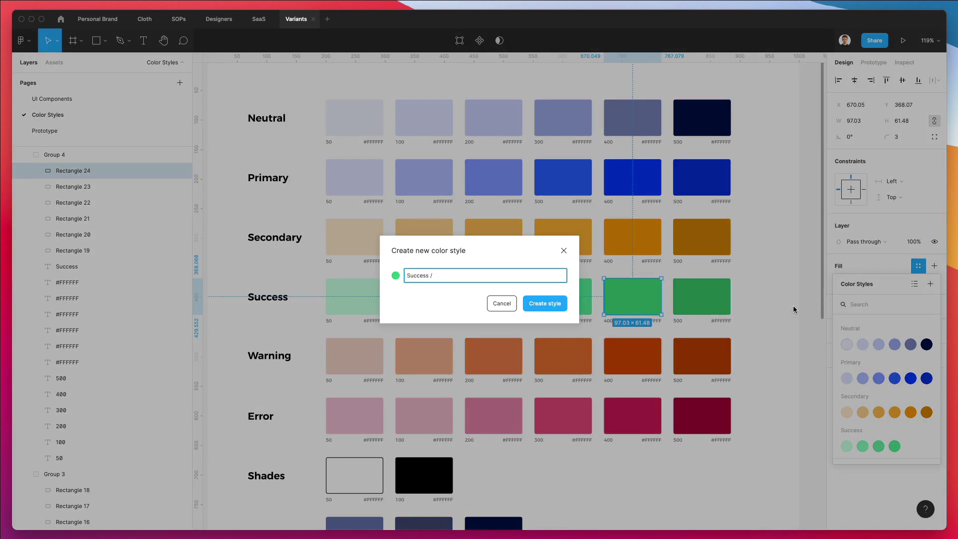
key(Return)
key(Tab)
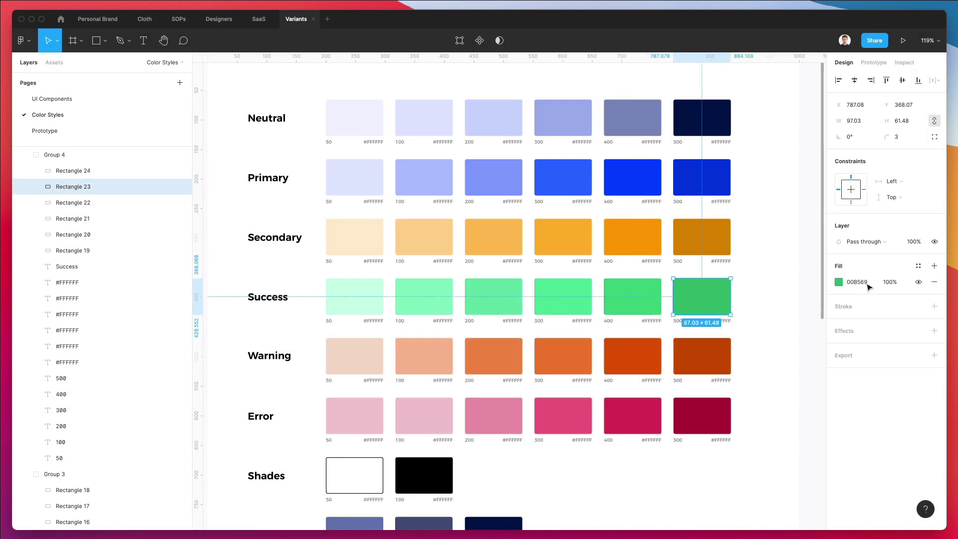
click(918, 266)
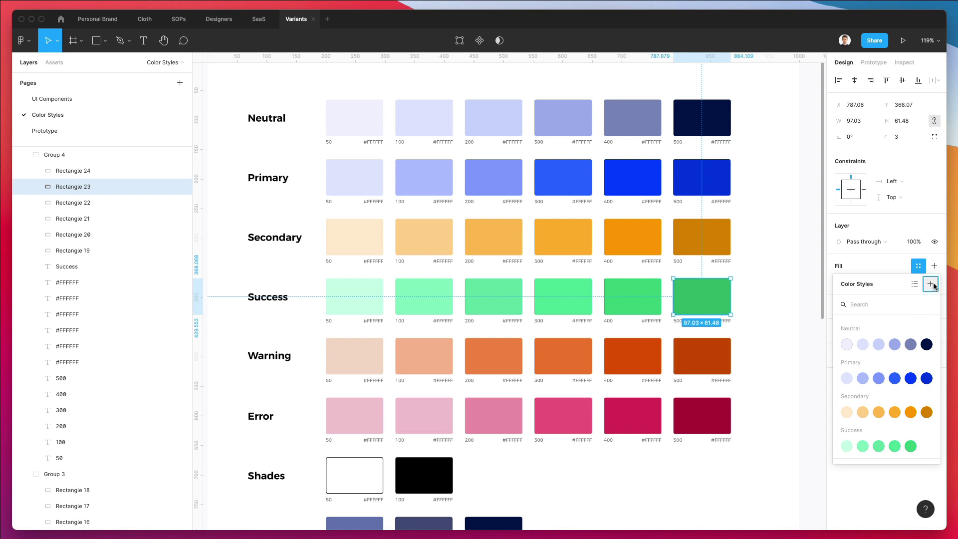
click(930, 284)
text(Success /)
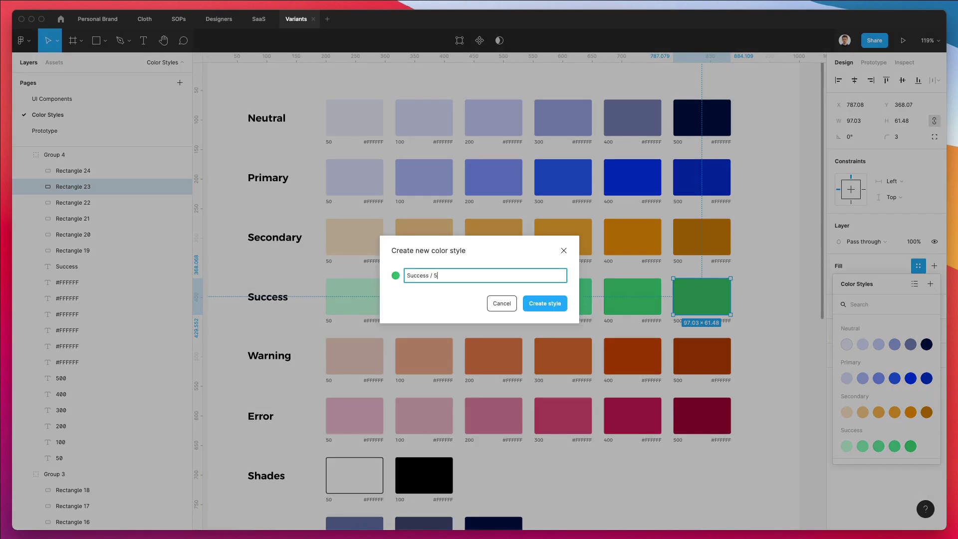
key(Return)
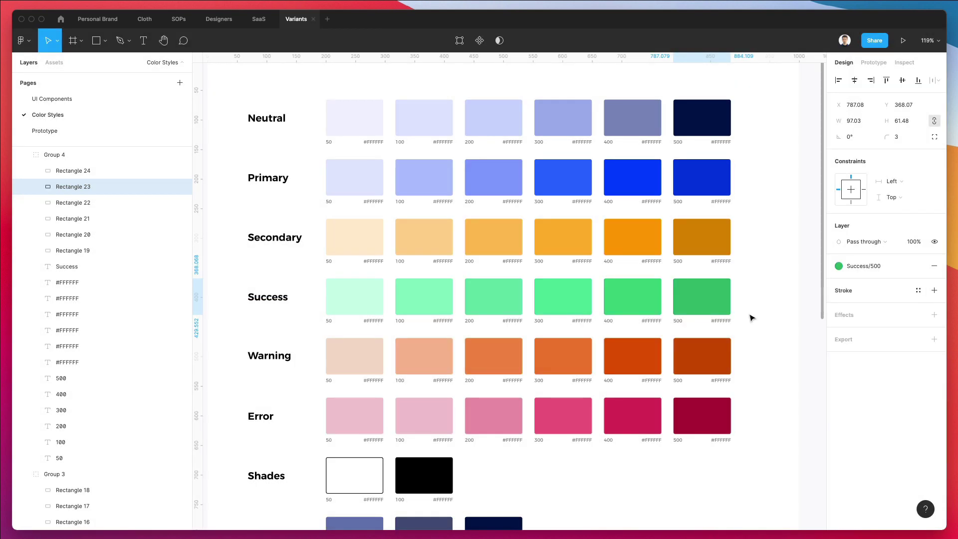
- Save the Warning 50 and 100 swatches as color styles Warnings/50 and Warnings/100
click(368, 358)
click(918, 267)
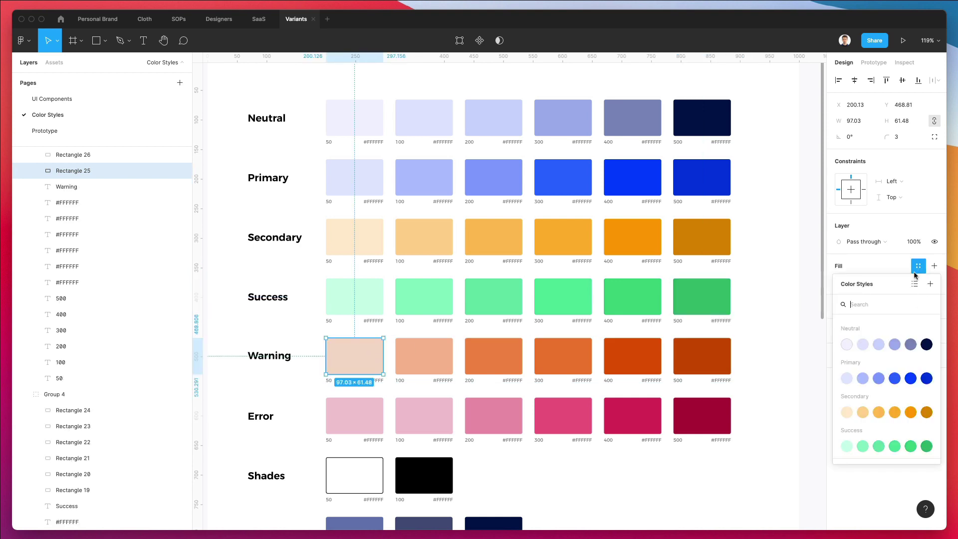
click(930, 284)
text(Warnings / 50)
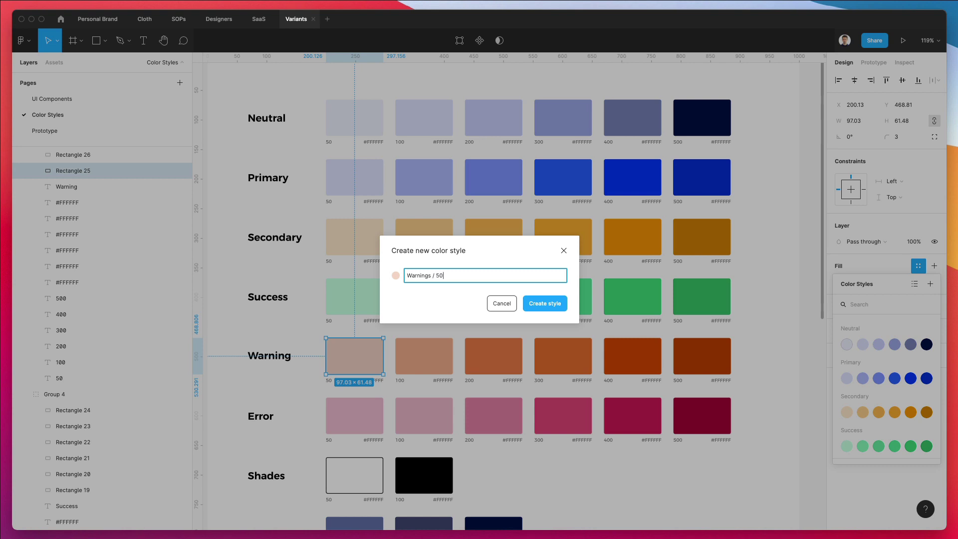
key(Return)
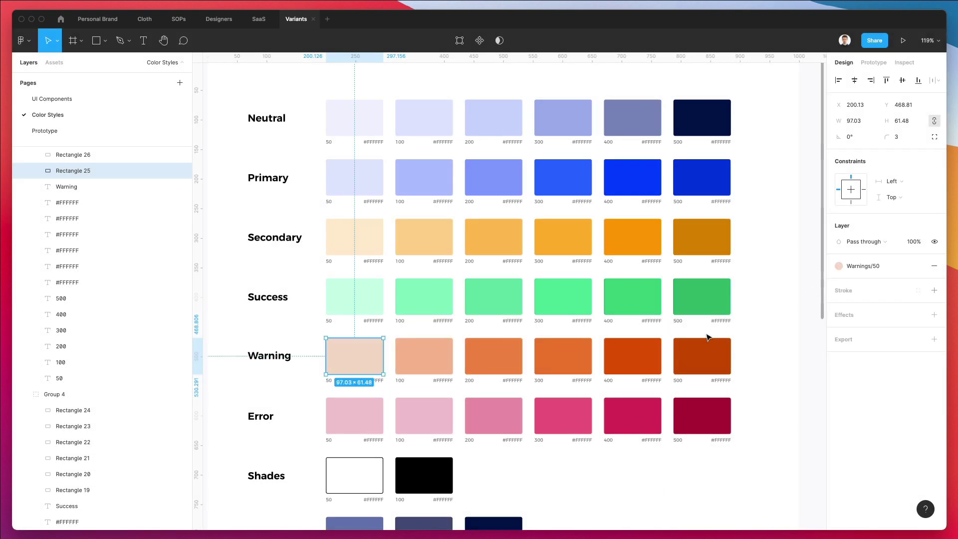
click(452, 346)
click(918, 265)
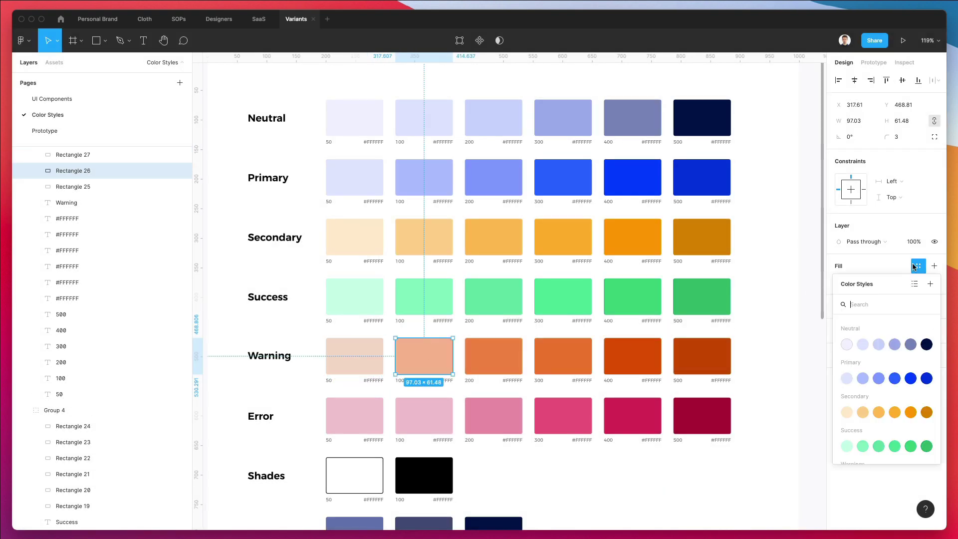
click(930, 284)
text(Warnings /)
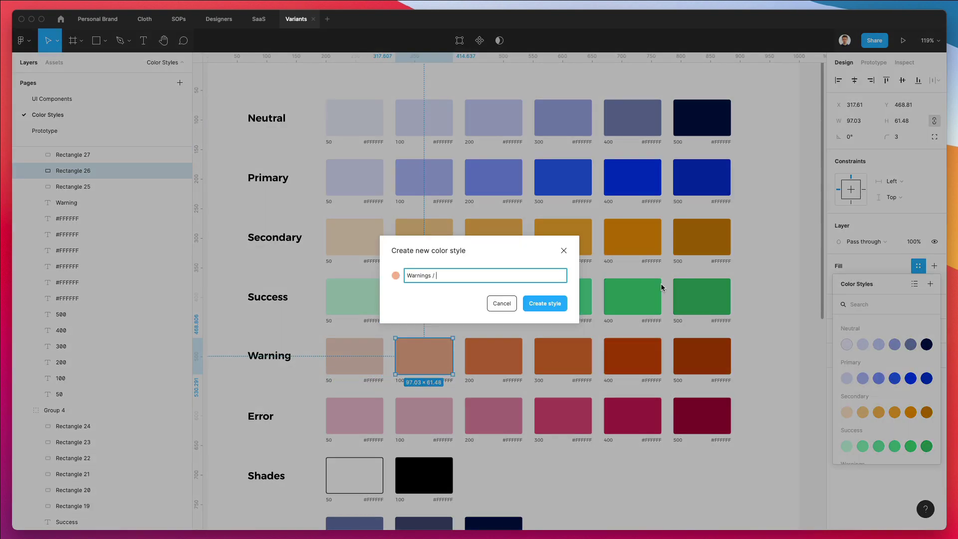
key(Return)
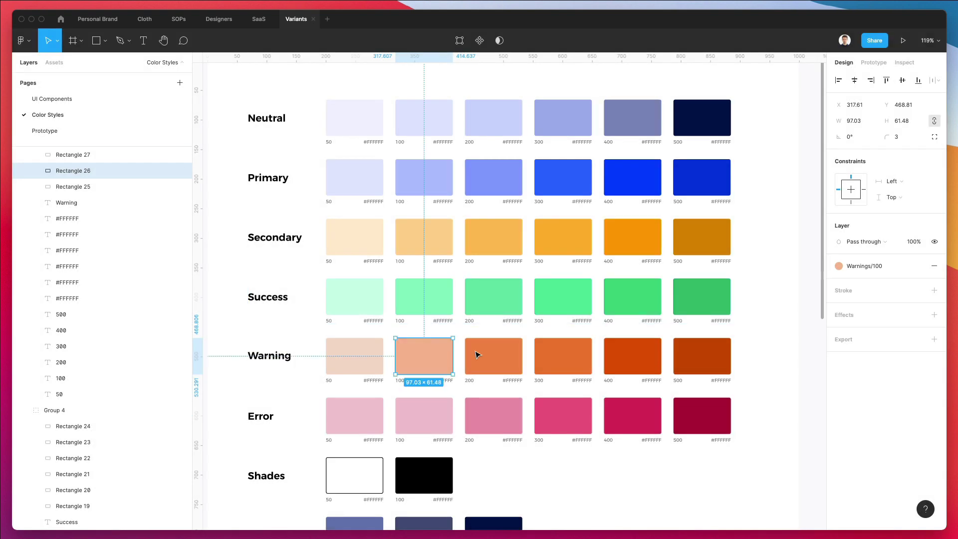
- Save the Warning 200 and 300 swatches as styles Warnings/200 and Warnings/300
click(477, 354)
click(917, 266)
click(930, 284)
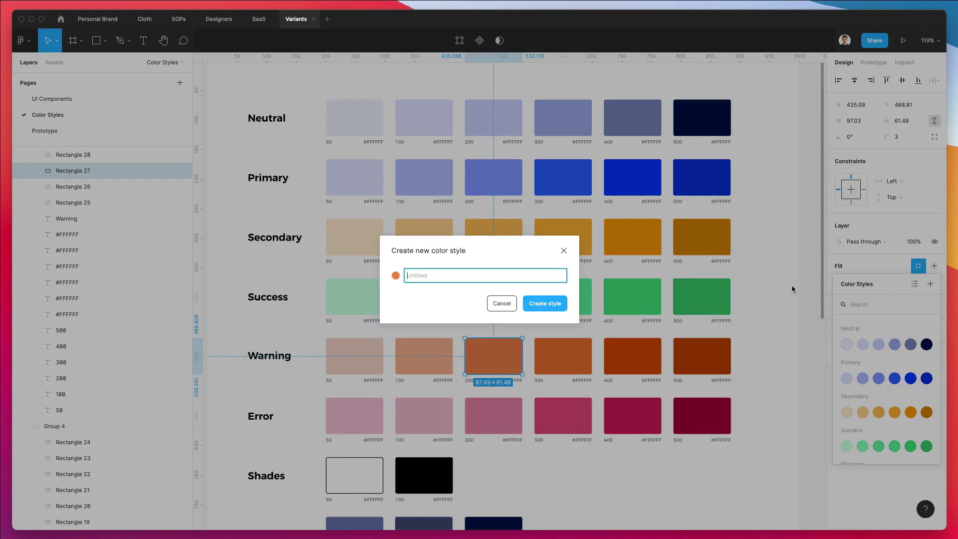
text(Warnings /)
key(Return)
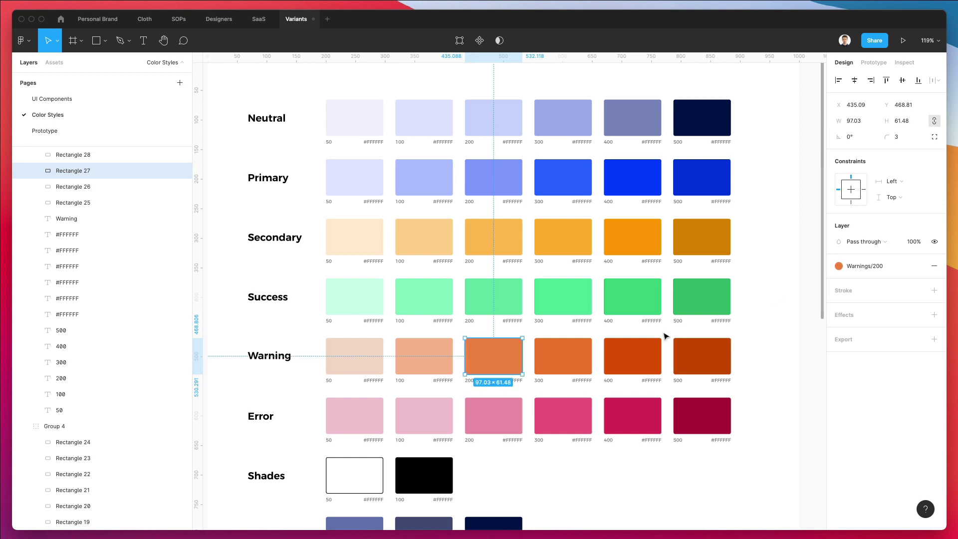
click(554, 362)
click(918, 265)
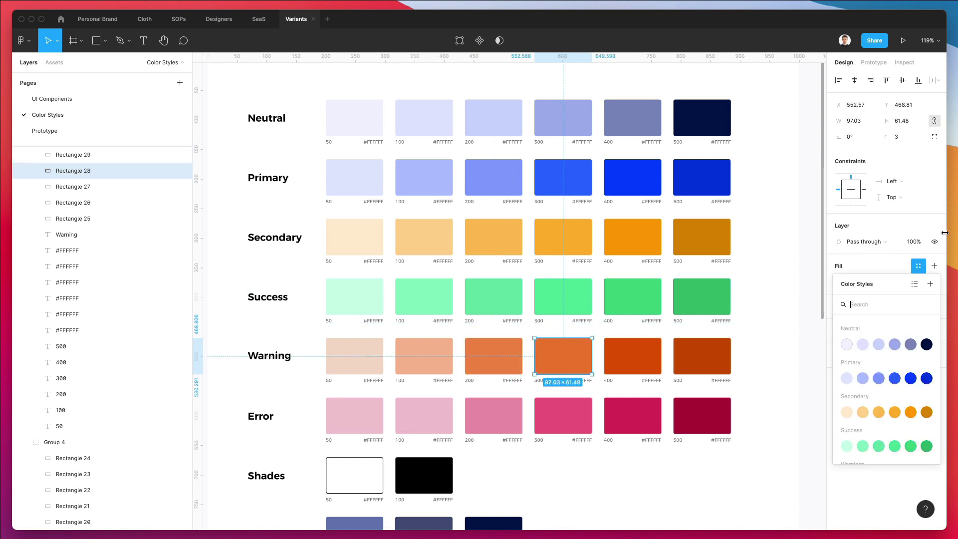
click(930, 283)
text(Warnings /)
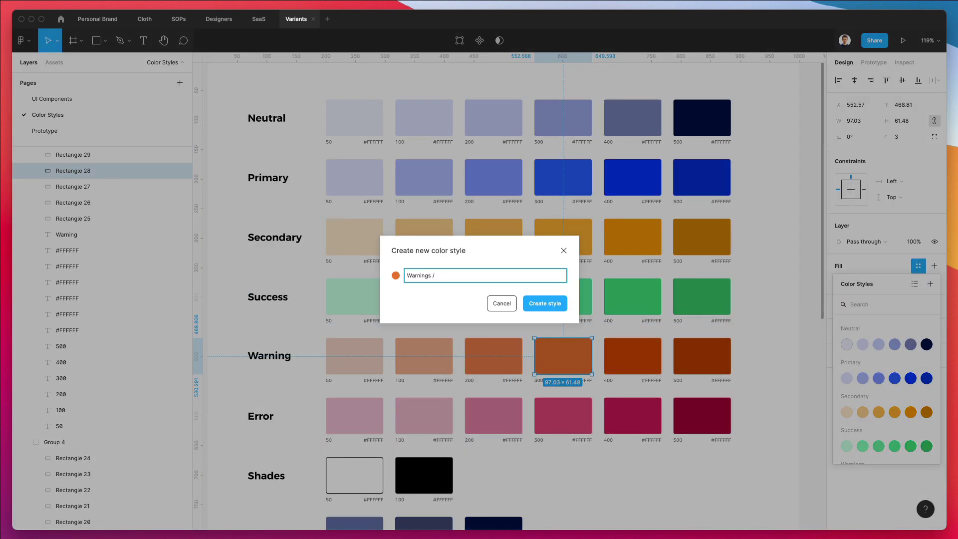
key(Return)
- Save the Warning 400 and 500 swatches as styles Warnings/400 and Warnings/500
click(620, 367)
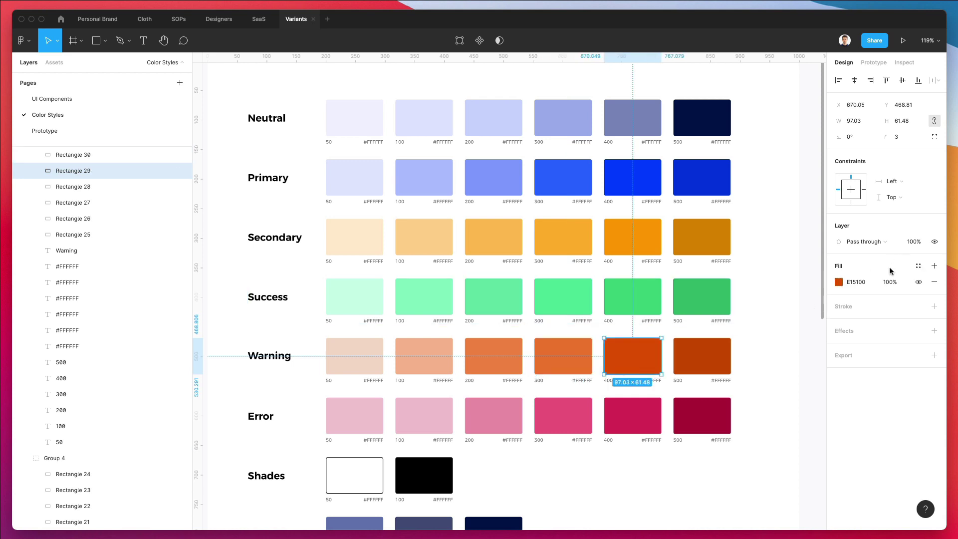
click(919, 265)
click(929, 283)
text(Warnings /)
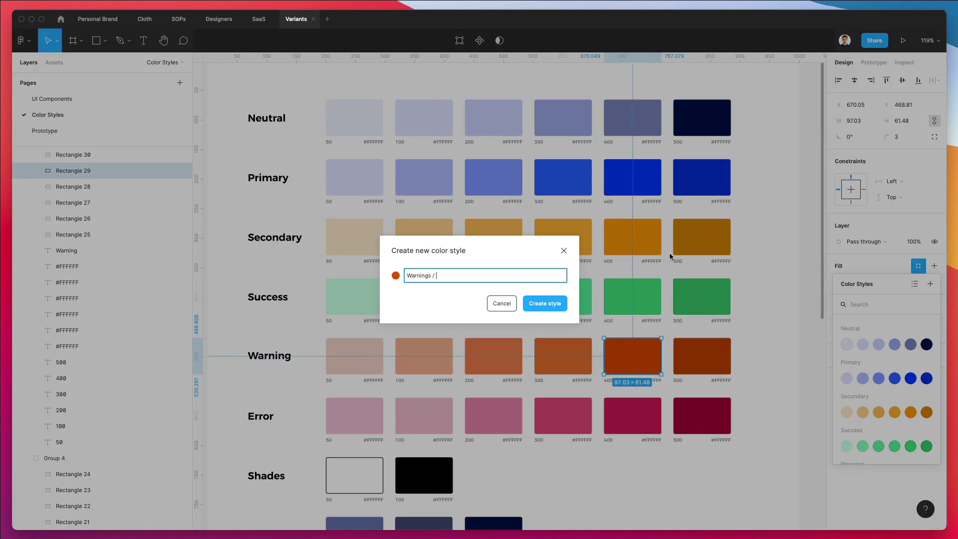
key(Return)
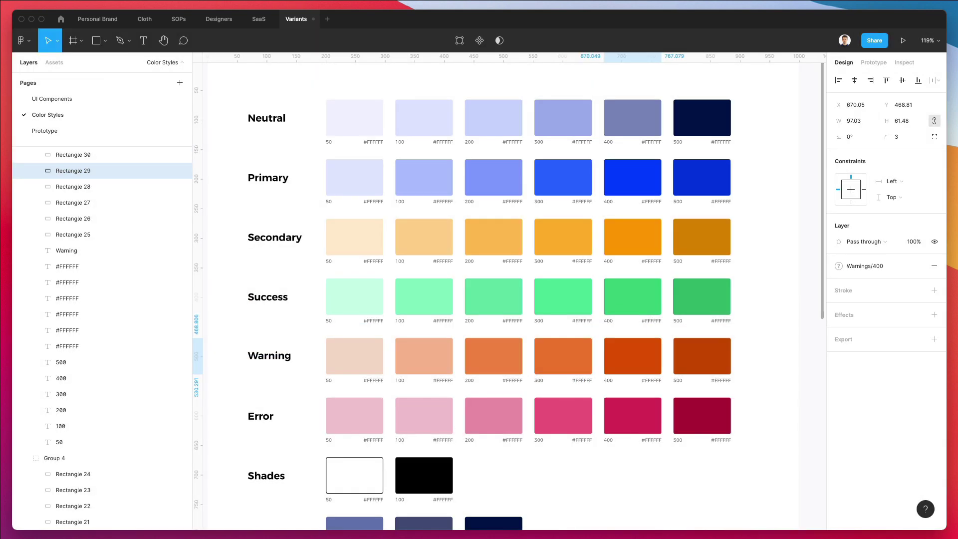
click(702, 356)
click(917, 267)
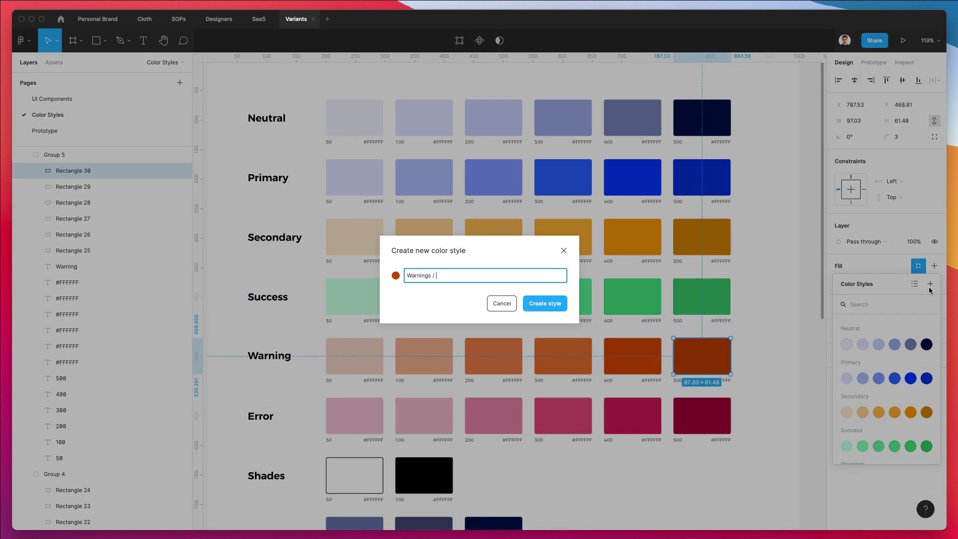
text(500)
key(Return)
- Save the Error 50 and 100 swatches as color styles Error/50 and Error/100
scroll(356, 286, down, 3)
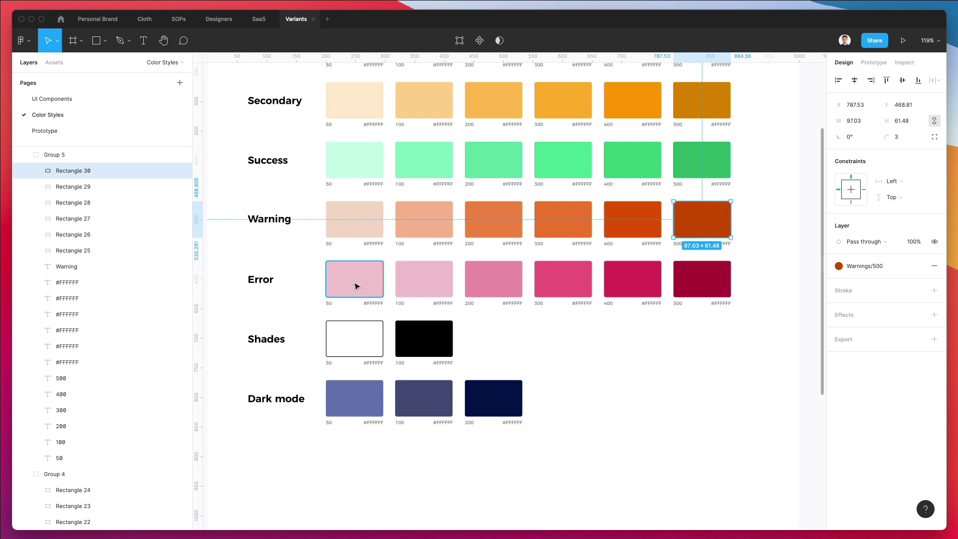
click(356, 286)
click(918, 266)
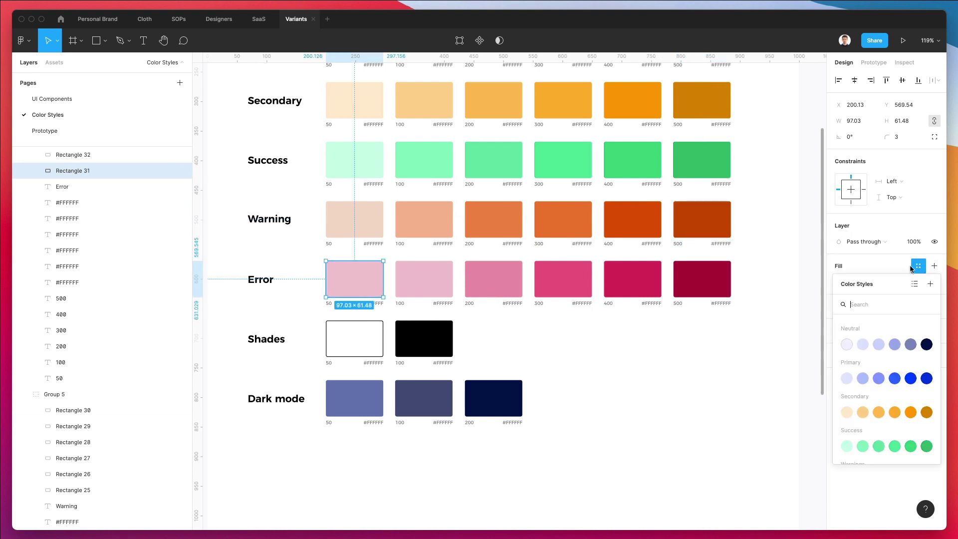
click(928, 287)
text(Error / 50)
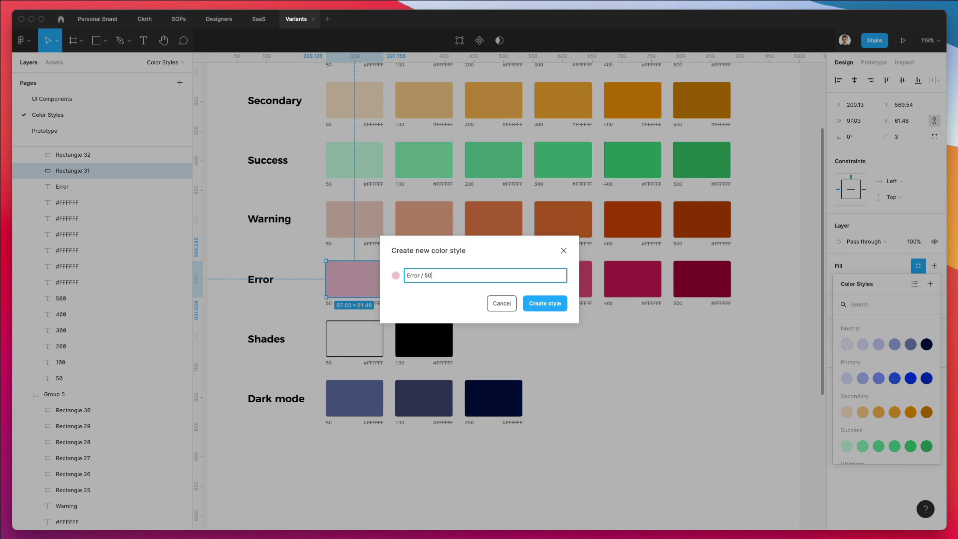
key(Return)
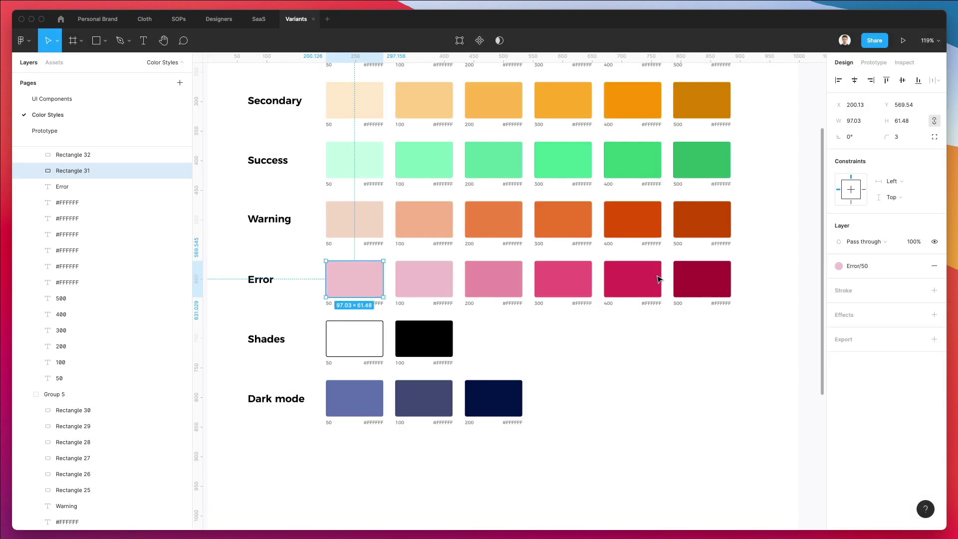
click(438, 280)
click(918, 266)
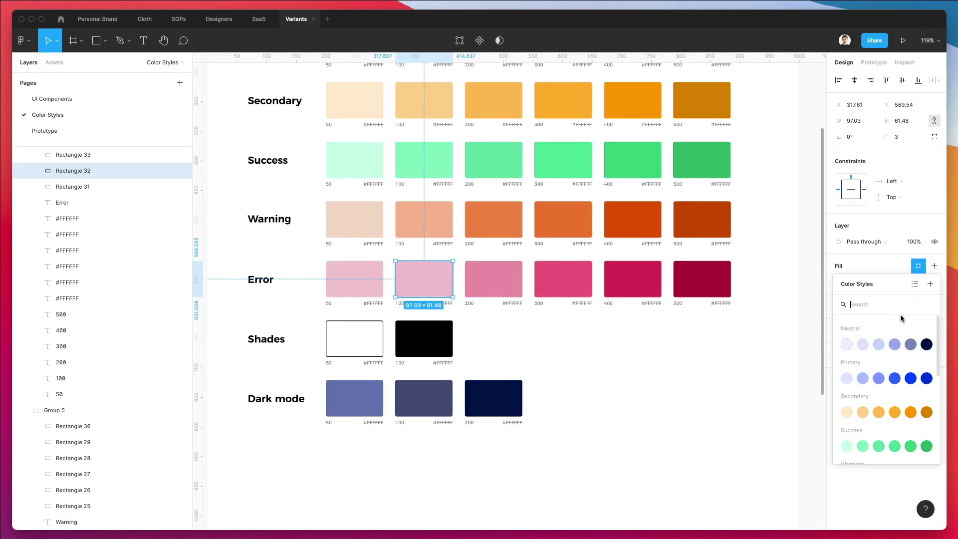
click(930, 283)
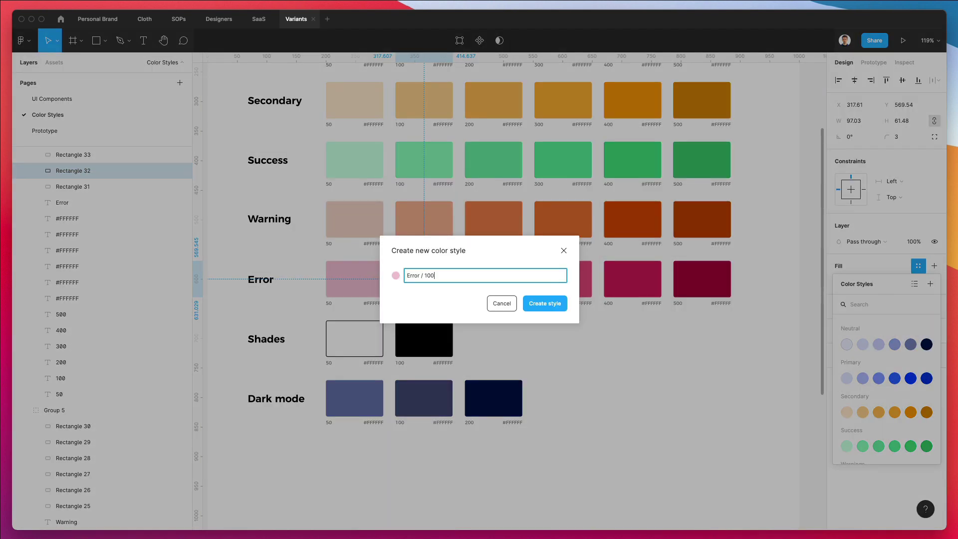
key(Return)
- Save the Error 200 and 300 swatches as styles Error/200 and Error/300
click(505, 279)
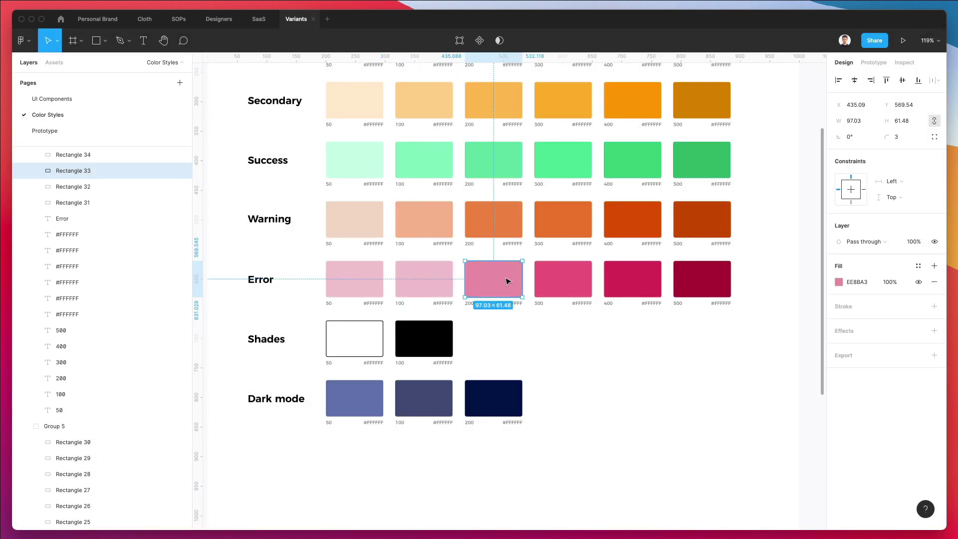
click(918, 266)
click(930, 283)
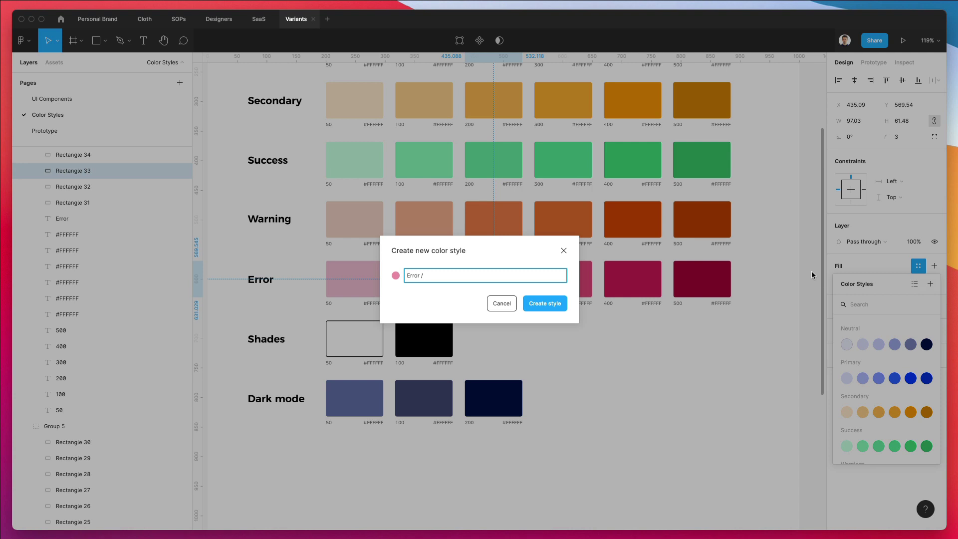
text(200)
key(Return)
click(563, 280)
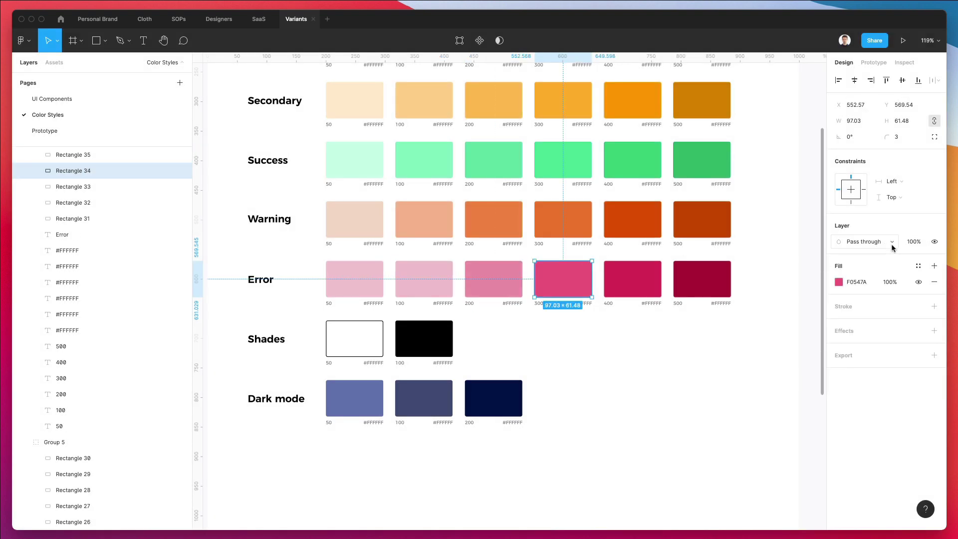
click(921, 266)
click(929, 284)
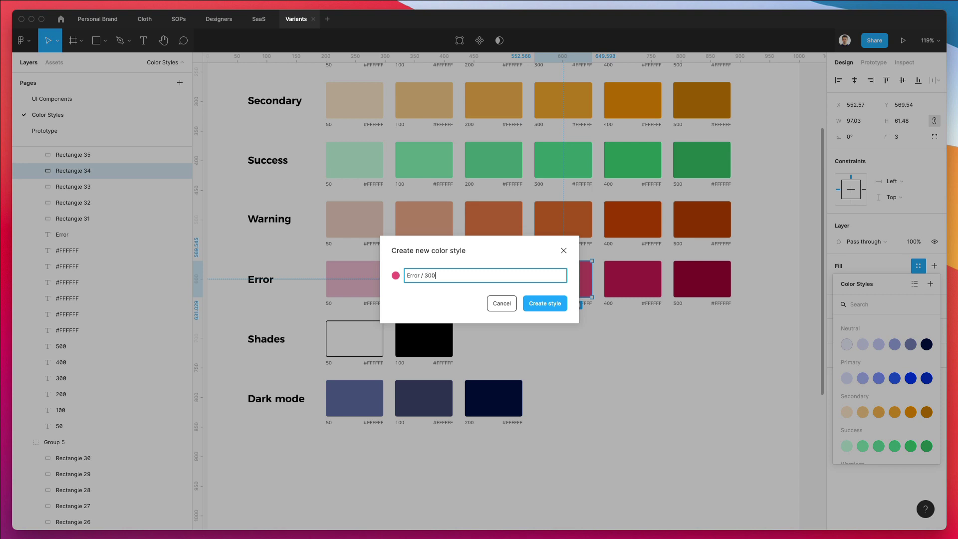
text(300)
key(Return)
- Save the darkest Error swatch as style Error / 500, leaving the 400 swatch unstyled
click(633, 282)
click(919, 266)
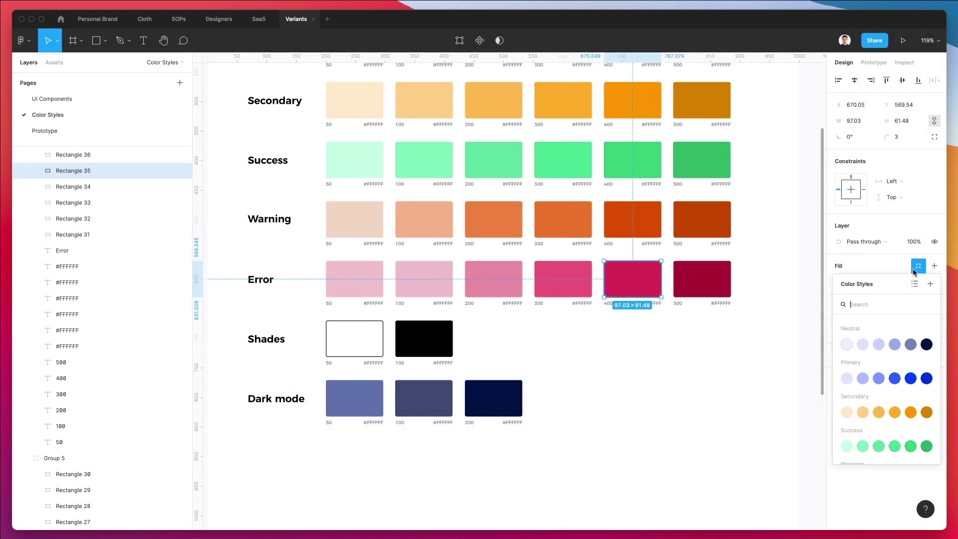
text(4)
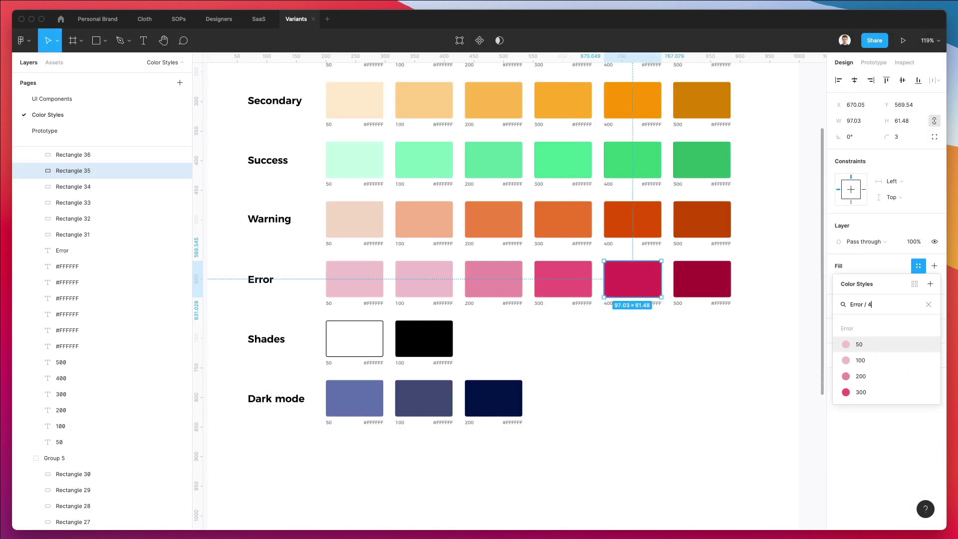
text(00)
click(686, 274)
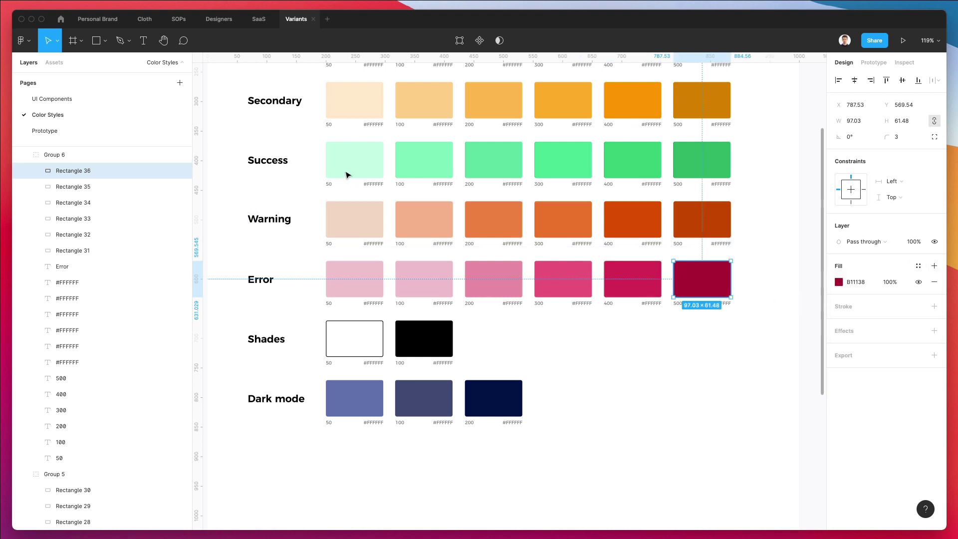
click(917, 266)
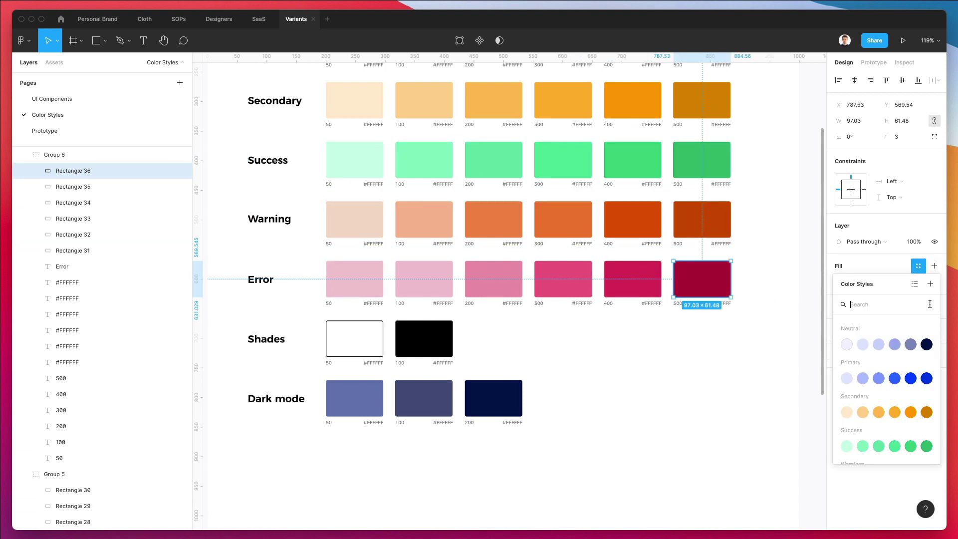
click(930, 284)
text(Error / )
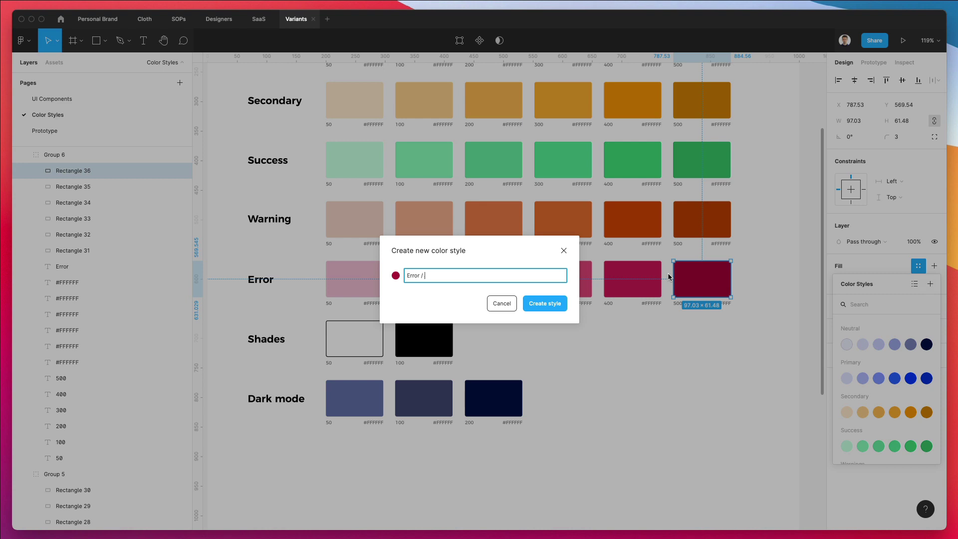
text(500)
key(Return)
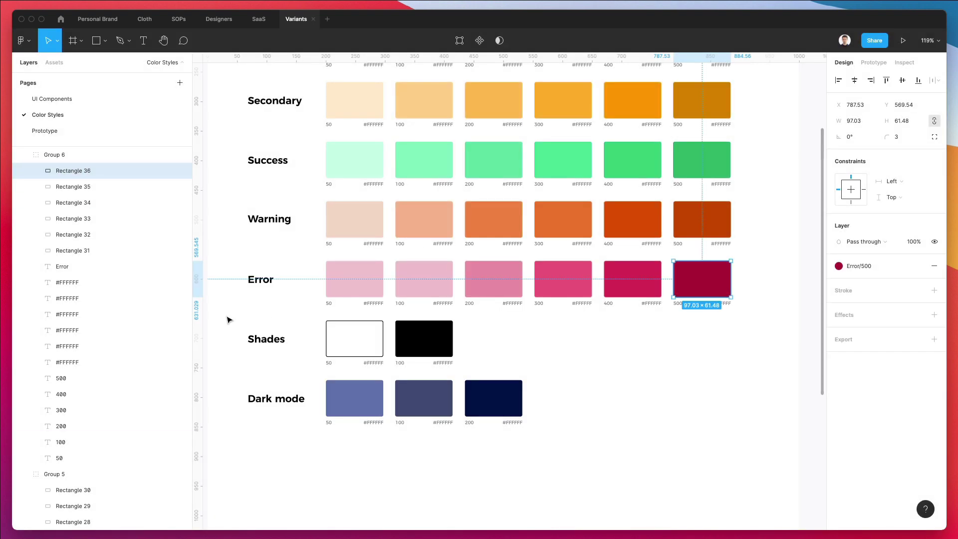
- Save the white and black Shades swatches as colour styles Shades / 50 and Shades / 100
click(335, 340)
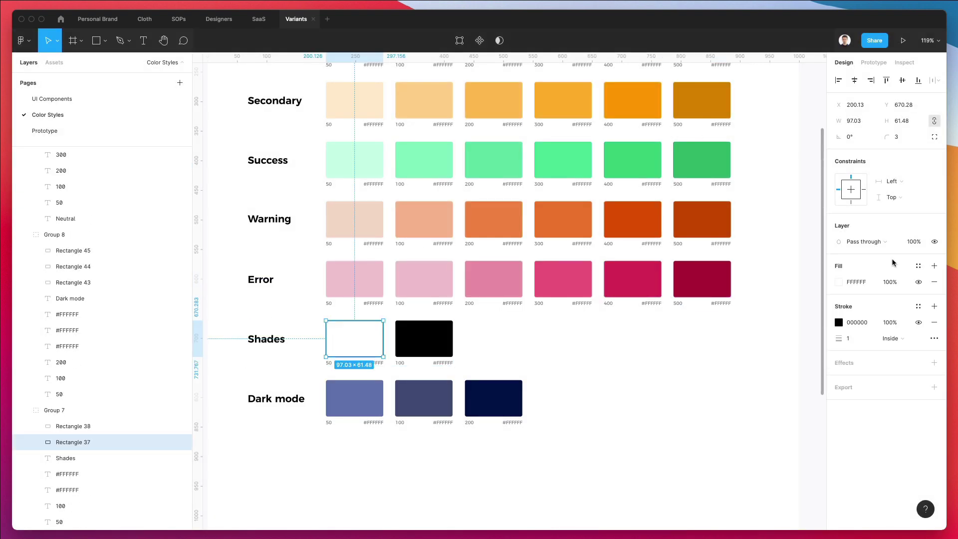
click(918, 266)
click(930, 283)
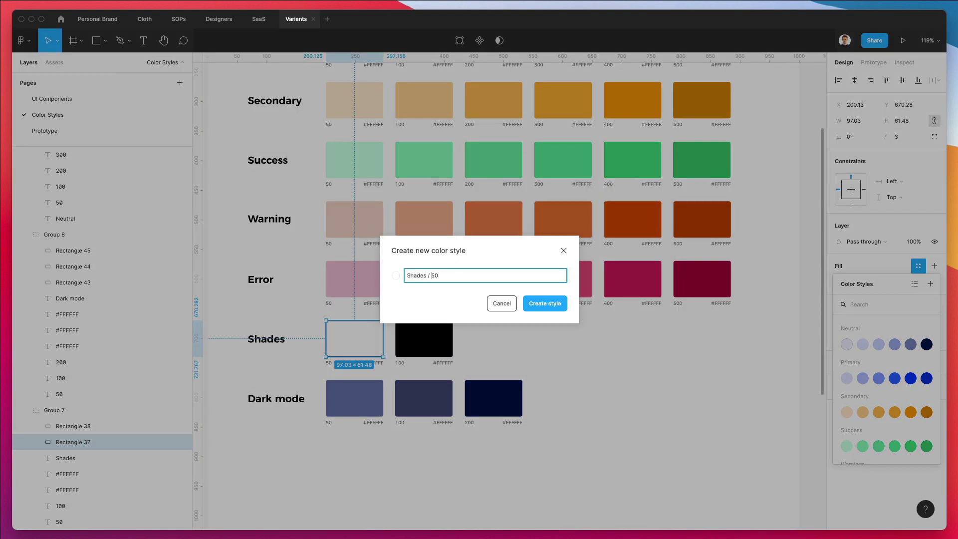
key(super+shift+Left)
key(super+c)
key(Return)
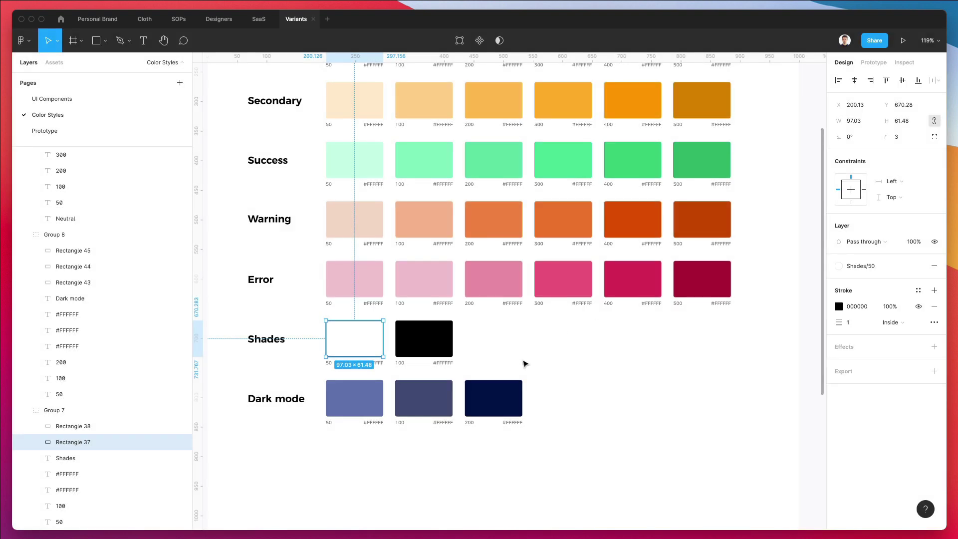
click(449, 334)
click(917, 267)
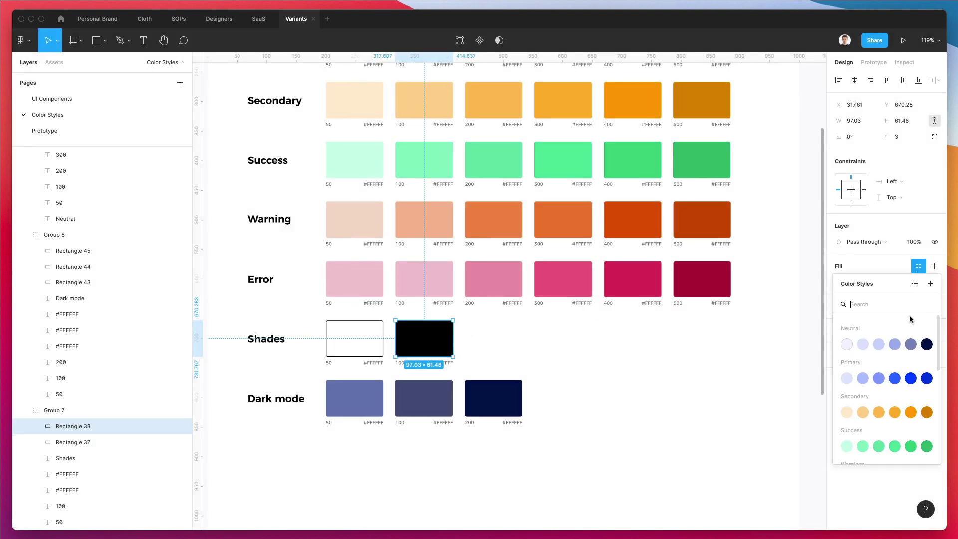
click(930, 283)
key(super+v)
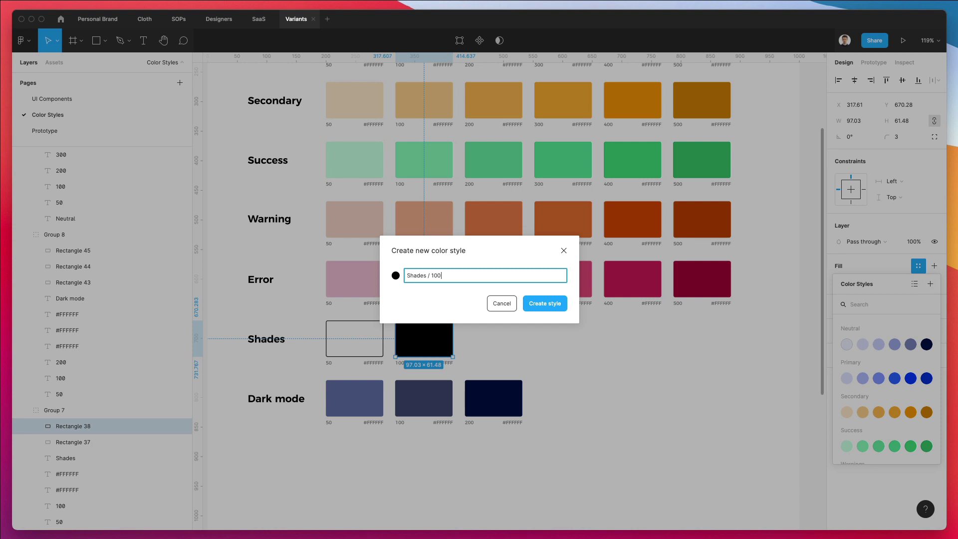
key(Return)
- Save the three Dark mode swatches as colour styles Dark mode / 50, 100 and 200
click(342, 402)
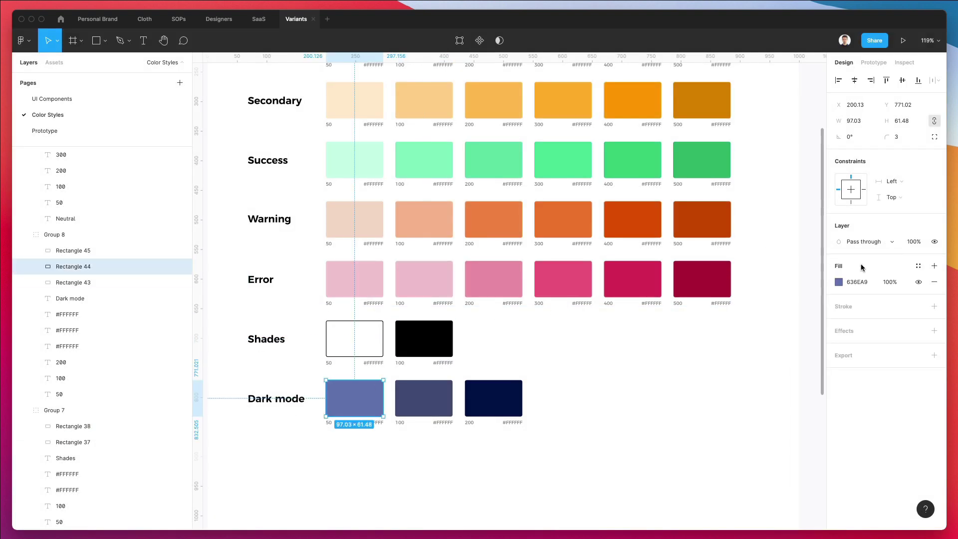
click(918, 266)
click(930, 284)
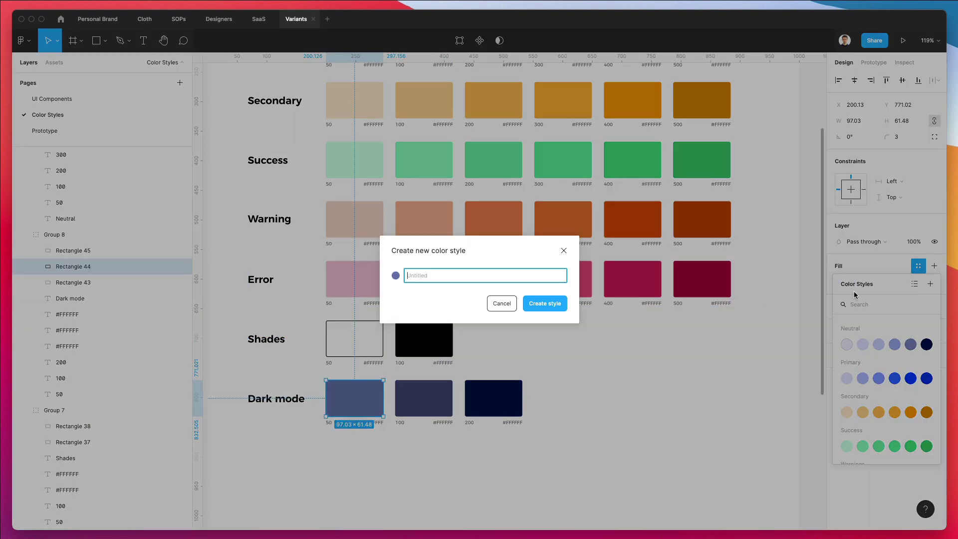
text(Dark mode / 50)
key(Return)
click(433, 386)
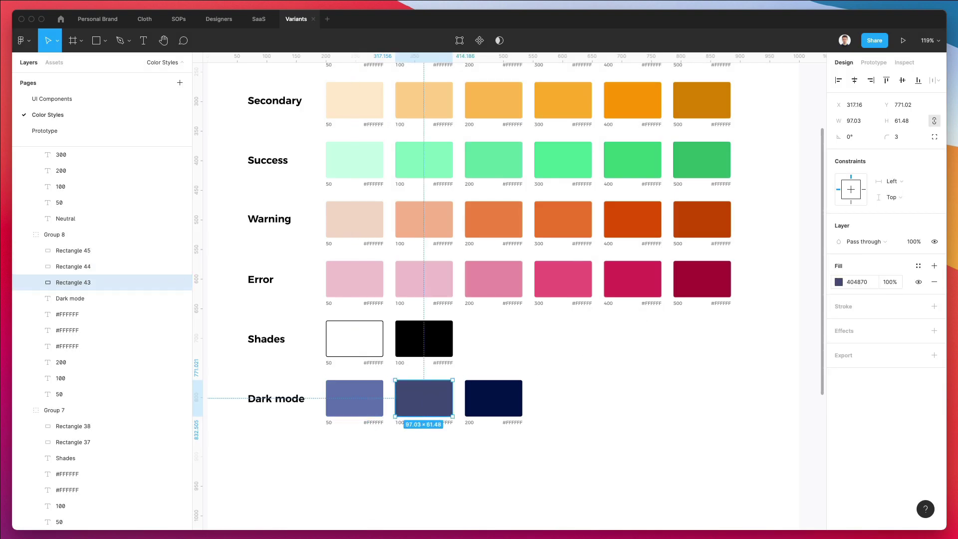
click(918, 266)
click(929, 286)
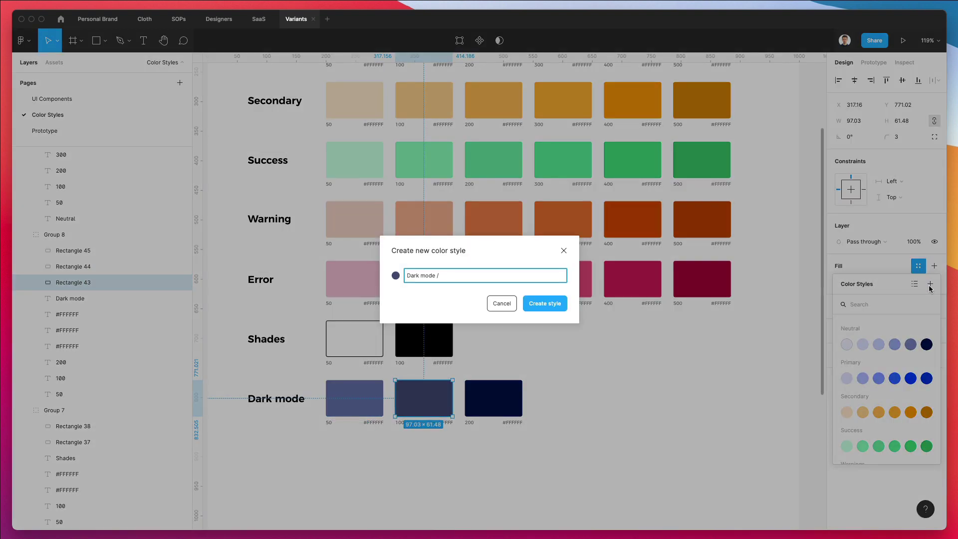
key(Return)
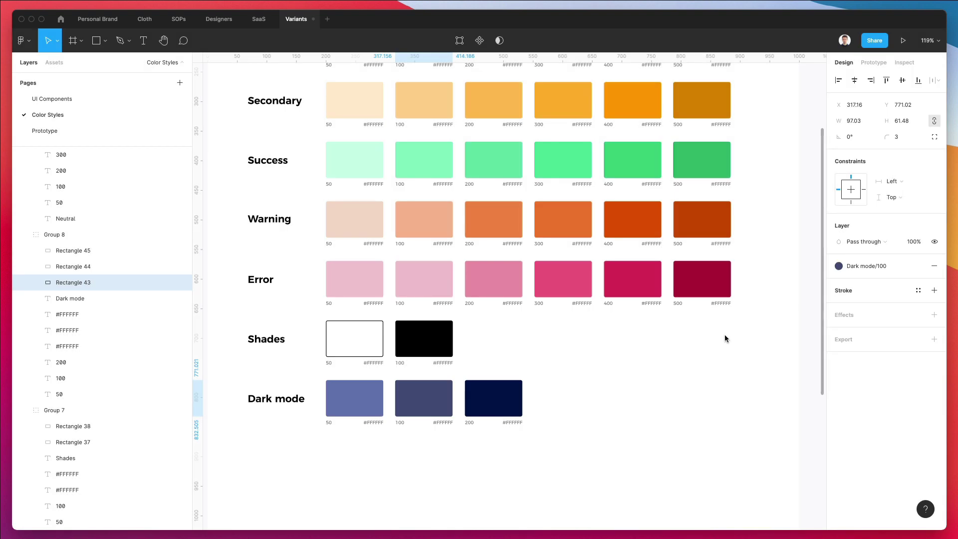
click(494, 400)
click(918, 266)
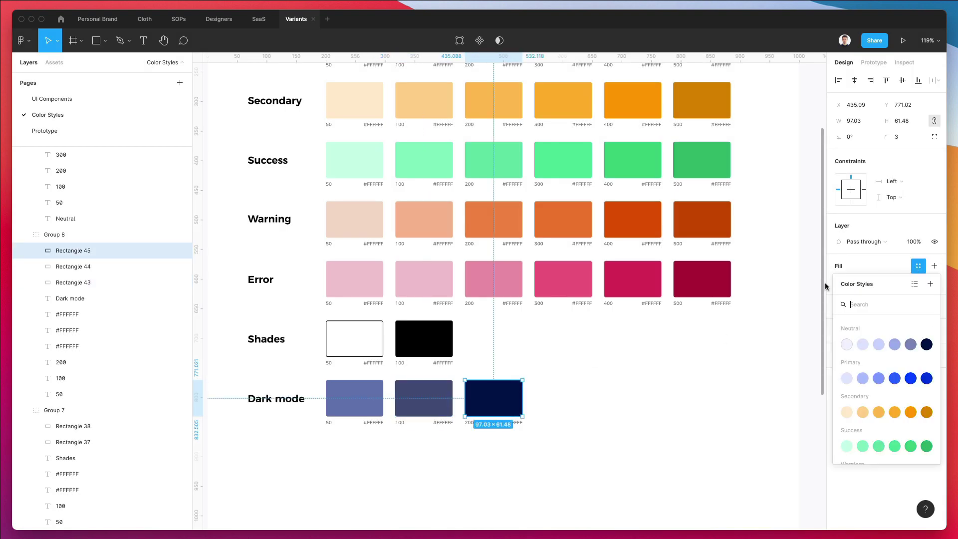
click(929, 283)
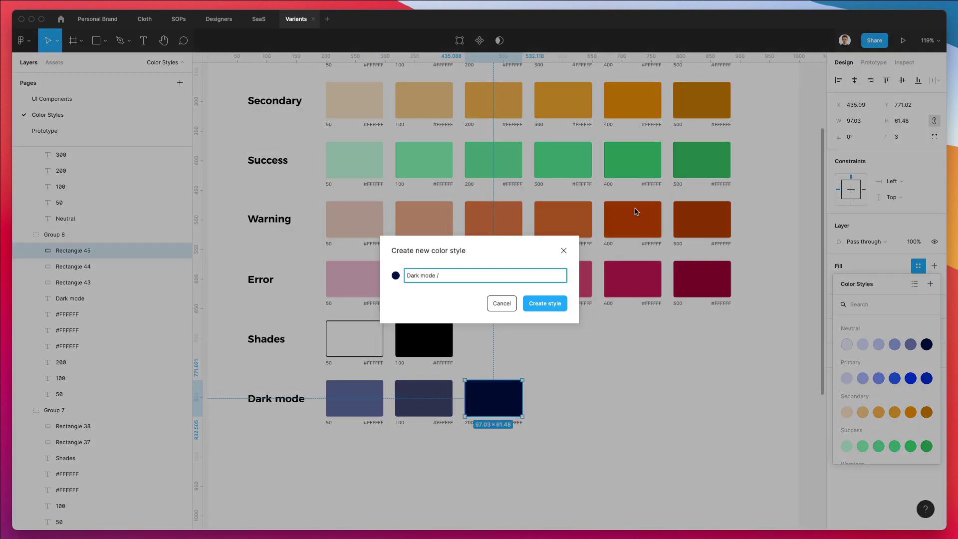
text(200)
key(Return)
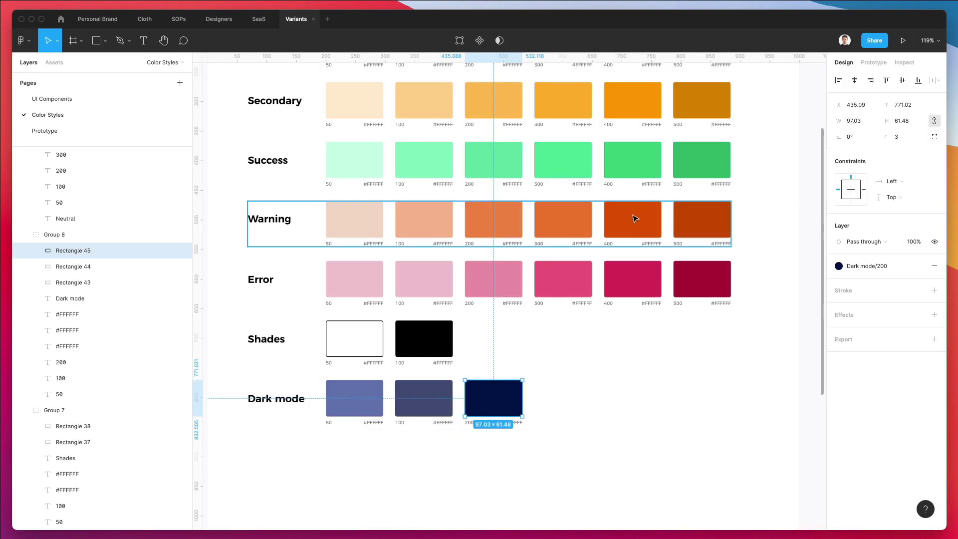
- Drag Frame 1's bottom edge up to trim it to 1000 × 916
click(603, 340)
key(shift+1)
scroll(605, 333, up, 3)
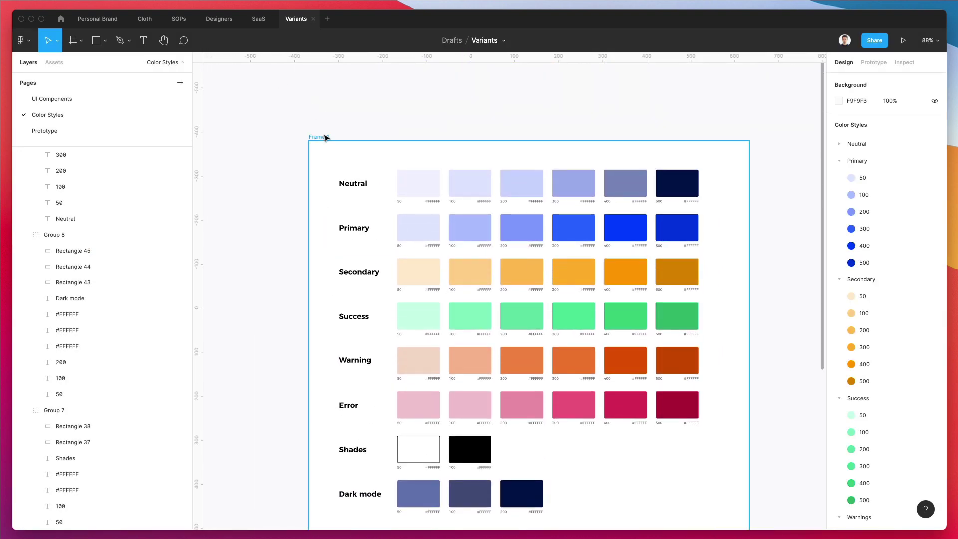
click(326, 136)
scroll(439, 136, down, 4)
scroll(558, 289, down, 5)
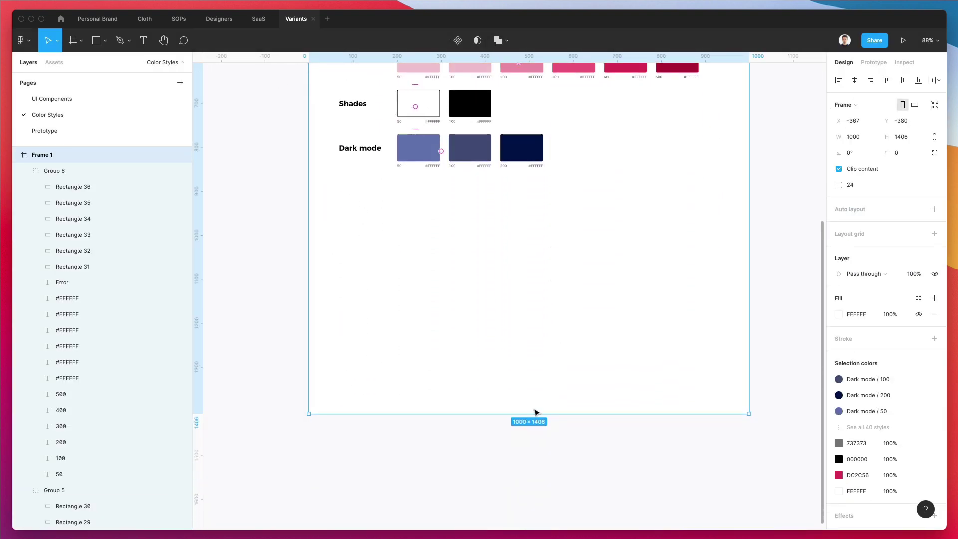
drag(536, 411, 511, 194)
scroll(550, 244, up, 5)
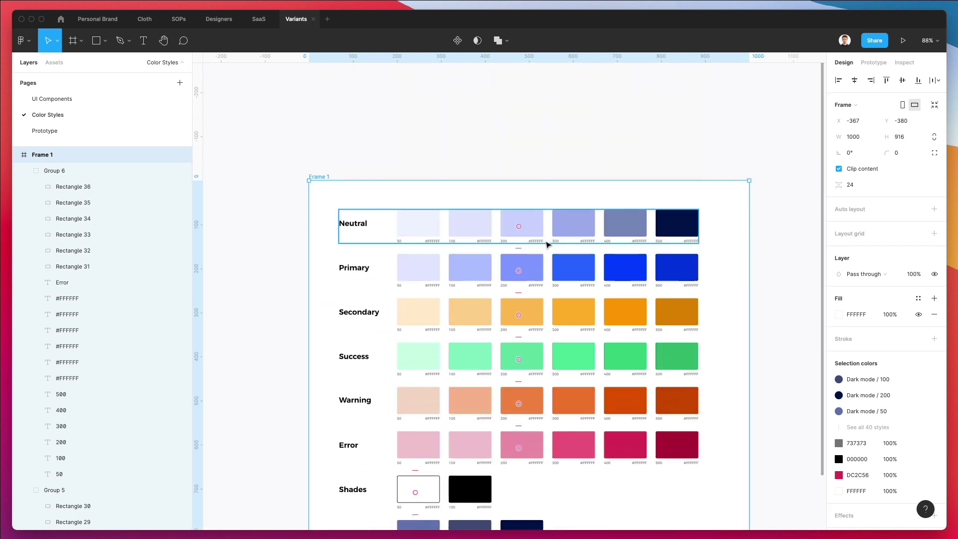
scroll(552, 258, right, 2)
scroll(552, 258, up, 2)
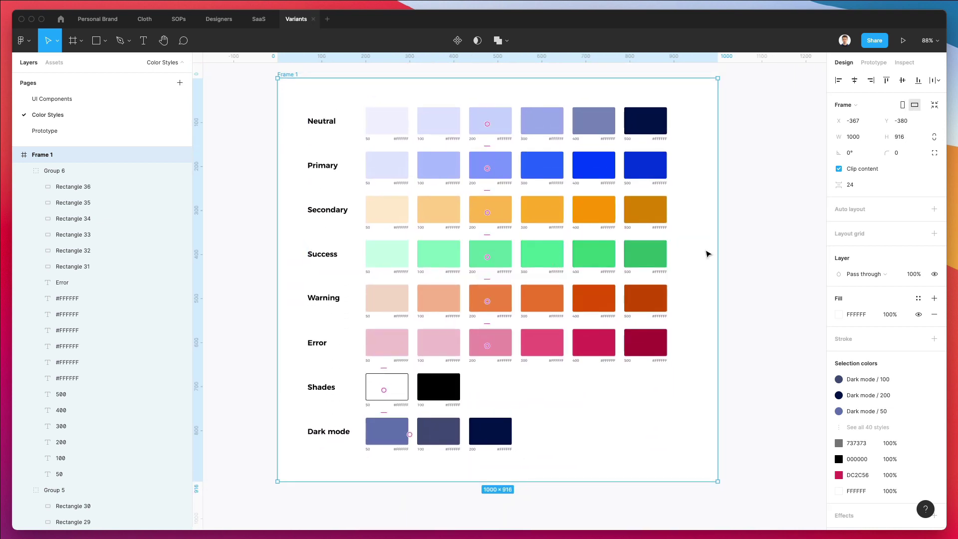
click(738, 254)
scroll(475, 120, right, 2)
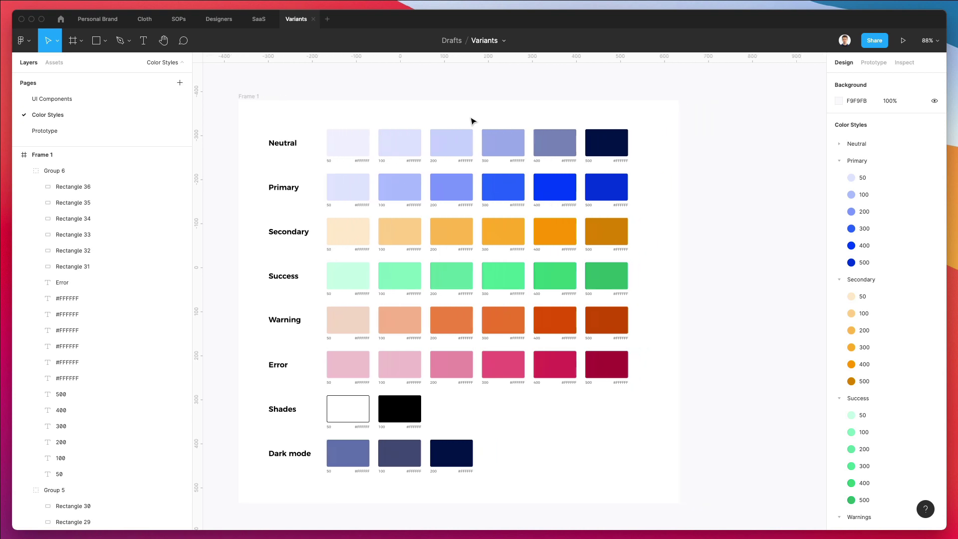
- Draw a test rectangle right of Frame 1 and give it a corner radius of 5
key(r)
mouse_move(687, 196)
mouse_down()
mouse_move(746, 259)
mouse_move(761, 250)
mouse_up()
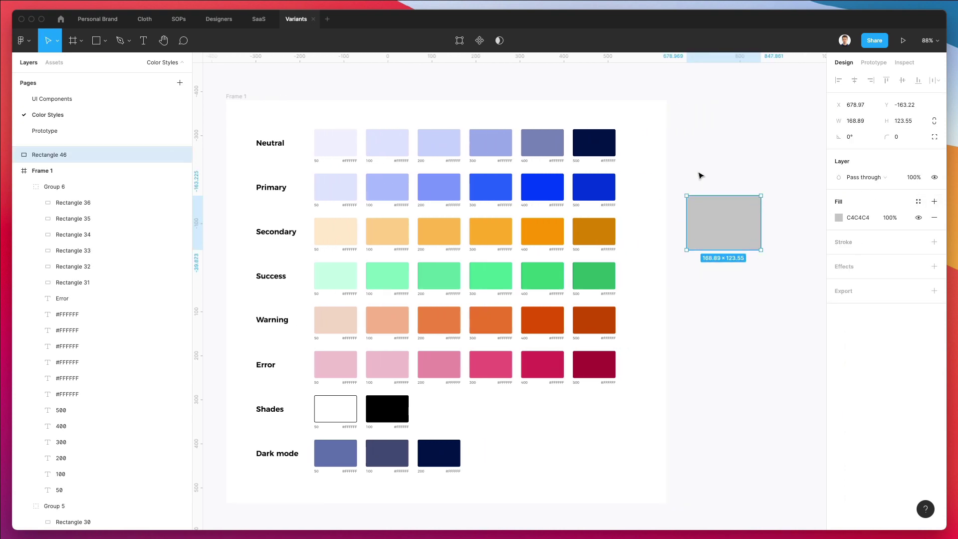
scroll(767, 208, up, 3)
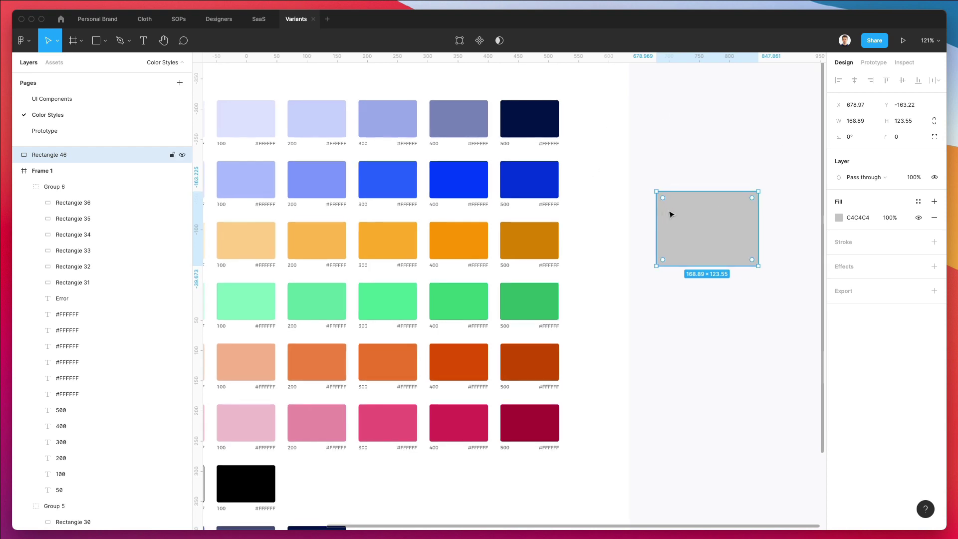
drag(669, 214, 695, 214)
scroll(778, 189, right, 4)
drag(883, 136, 934, 136)
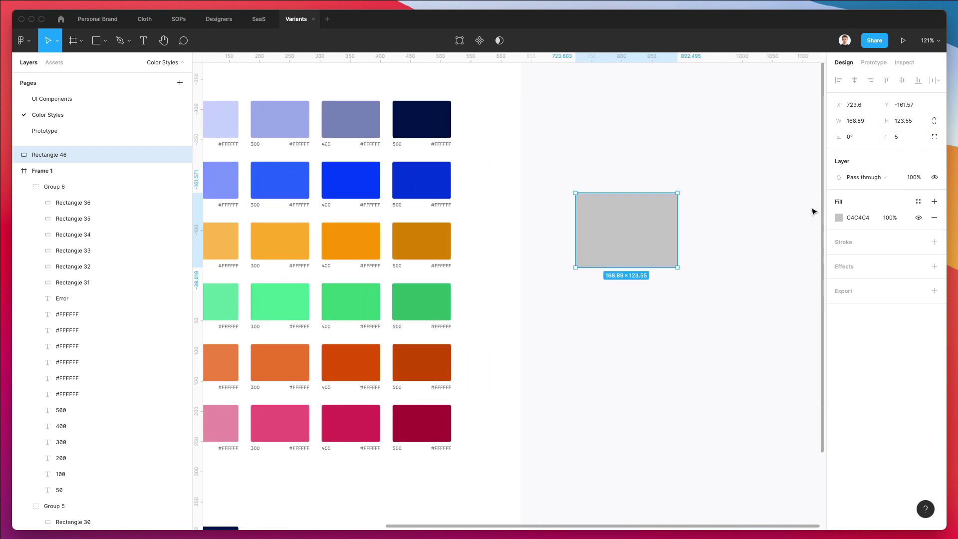
- Fill the rectangle with Error/300, then Warnings/300, and finally the Primary/400 colour style
click(917, 201)
scroll(896, 284, down, 5)
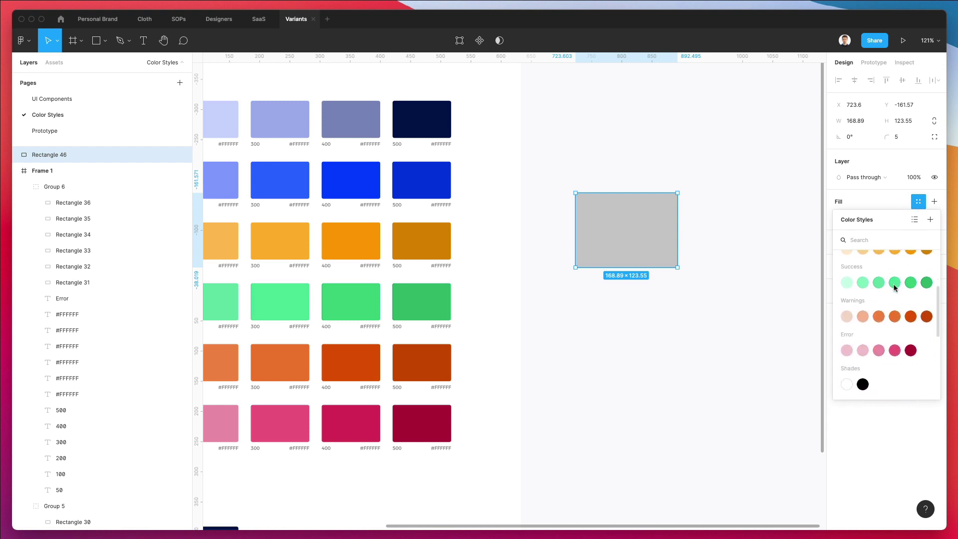
scroll(894, 286, down, 4)
click(893, 256)
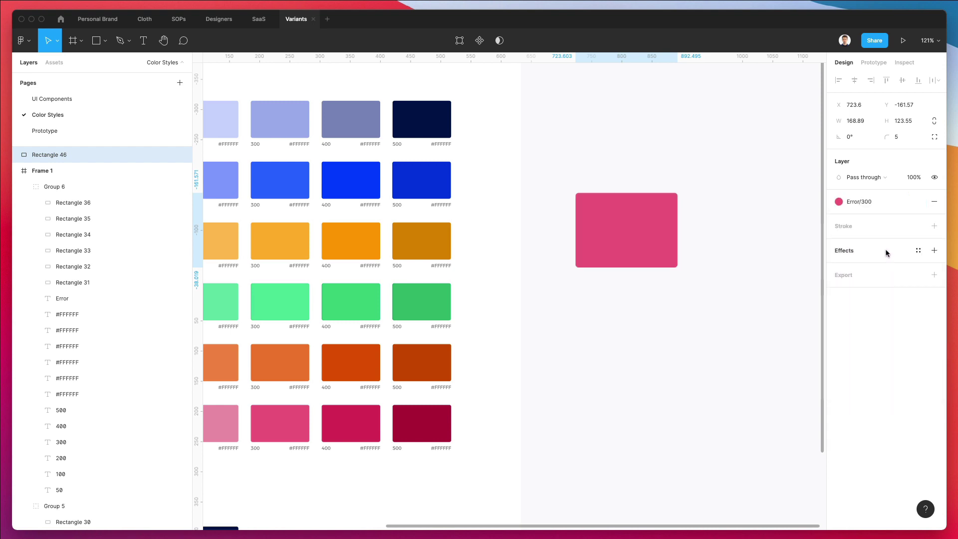
click(871, 201)
click(892, 293)
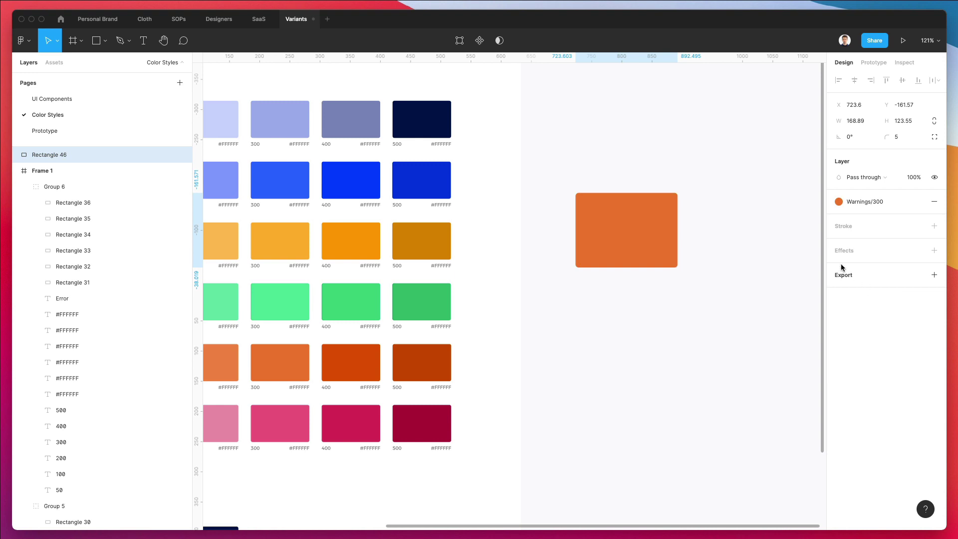
click(858, 202)
scroll(918, 274, up, 2)
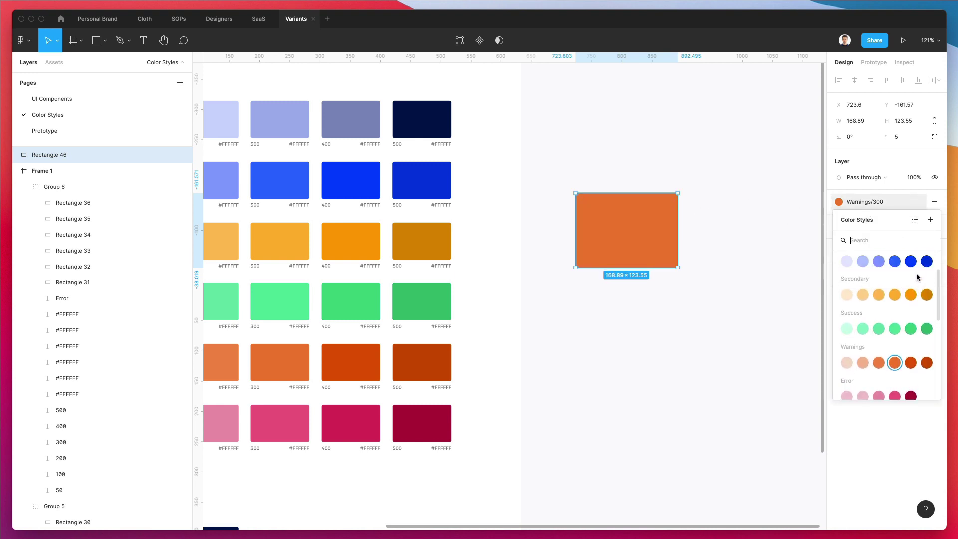
click(911, 261)
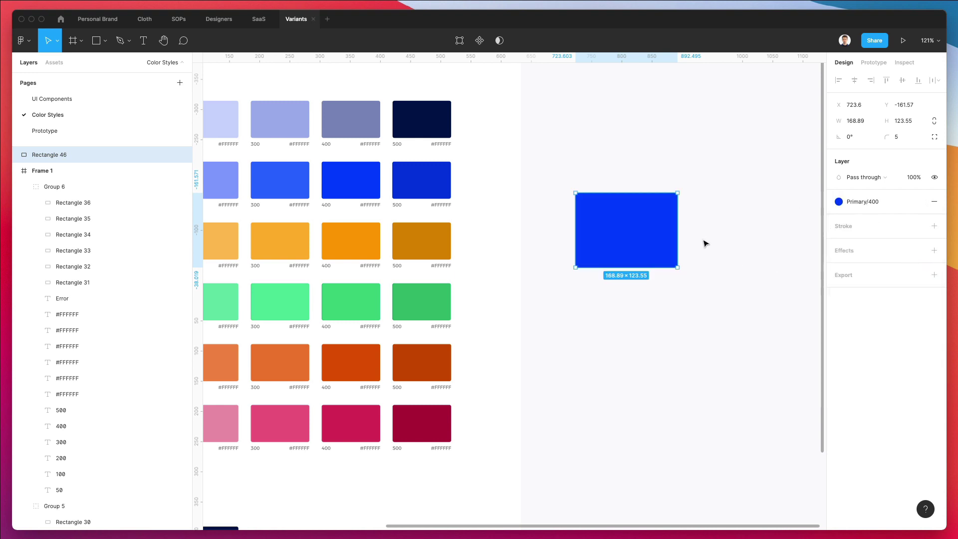
- Duplicate the blue test rectangle into several copies beside Frame 1
scroll(705, 243, down, 3)
drag(665, 235, 753, 370)
scroll(753, 370, down, 3)
scroll(753, 369, right, 3)
drag(734, 324, 867, 246)
scroll(608, 220, right, 3)
- Recolour the copies with the Primary/200, Primary/100 and Primary/500 colour styles
click(609, 222)
click(868, 202)
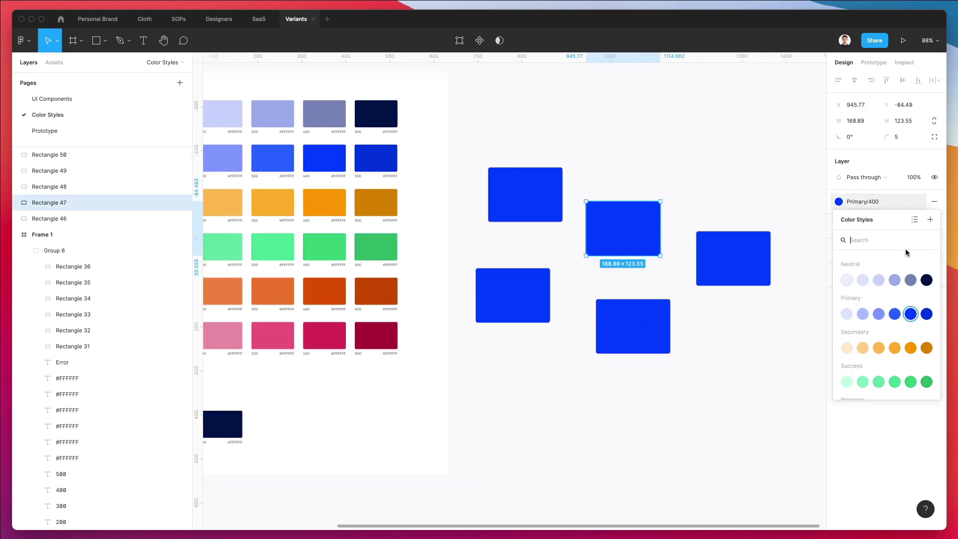
click(863, 314)
click(734, 258)
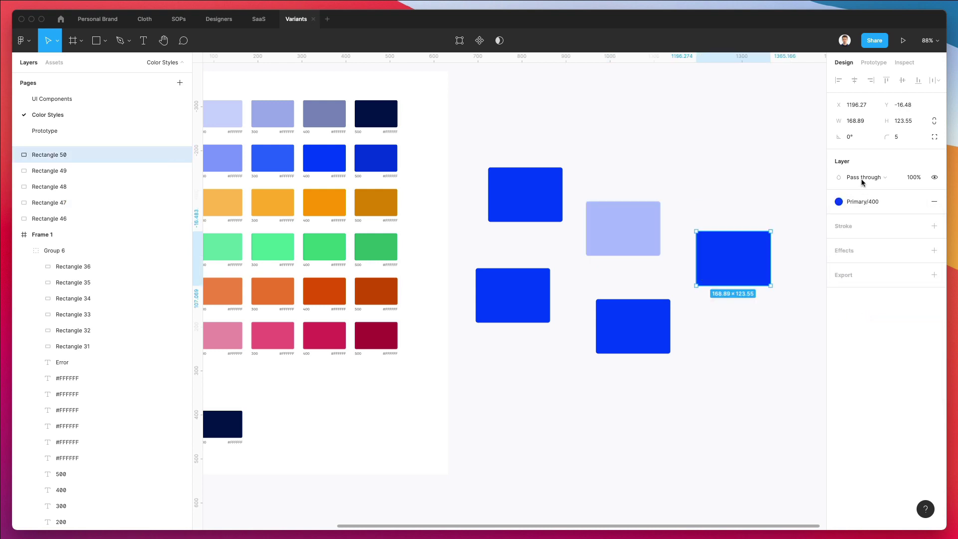
click(863, 201)
click(847, 314)
click(645, 319)
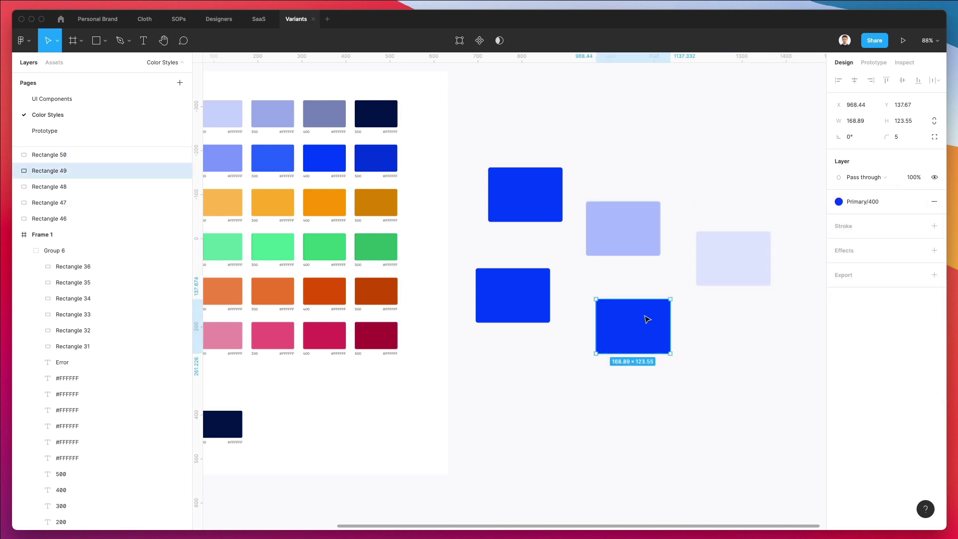
click(838, 201)
click(926, 314)
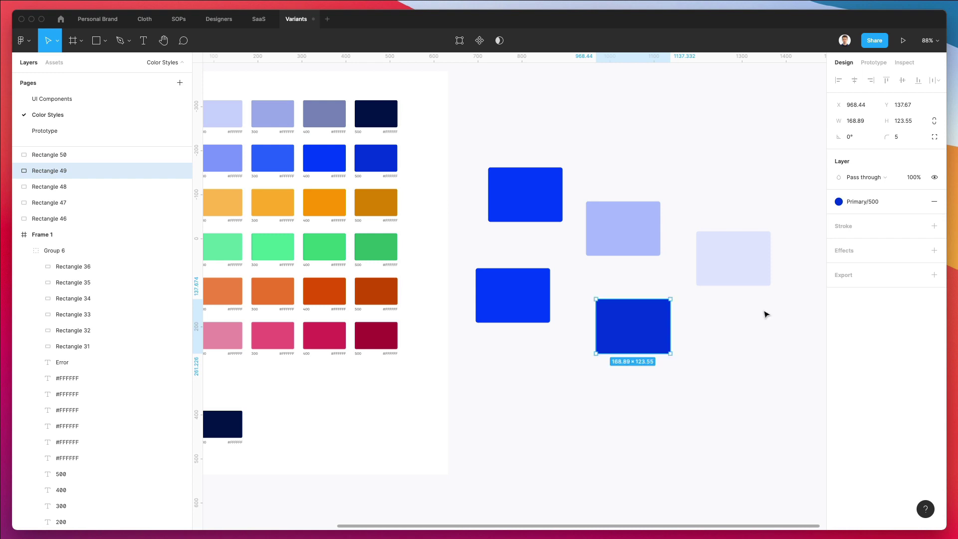
click(602, 252)
scroll(602, 253, left, 5)
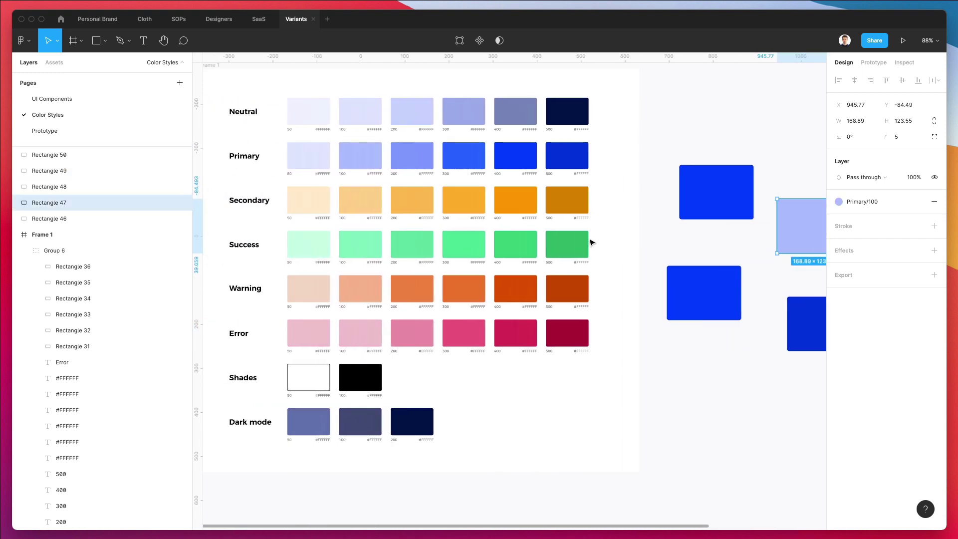
scroll(595, 209, up, 2)
scroll(558, 197, up, 2)
scroll(449, 210, right, 1)
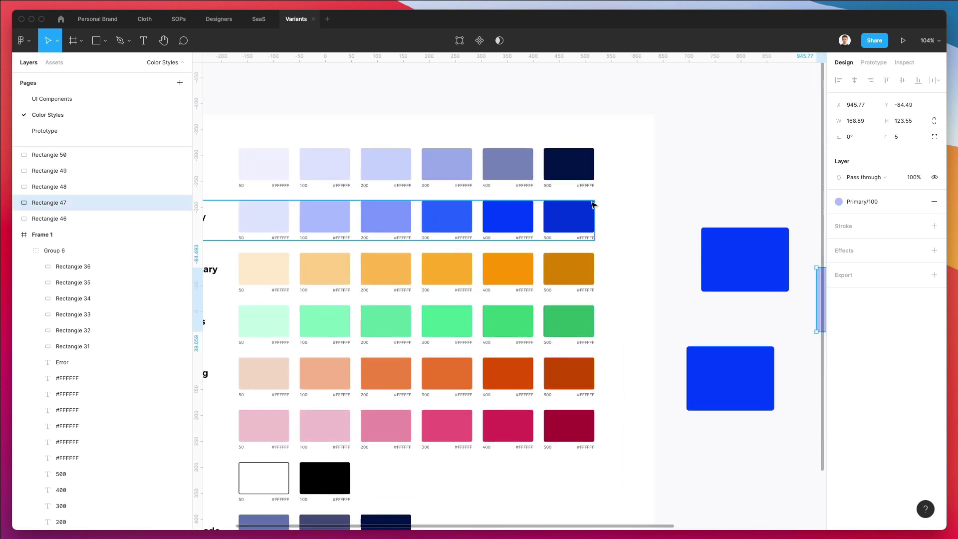
key(Escape)
drag(616, 234, 253, 220)
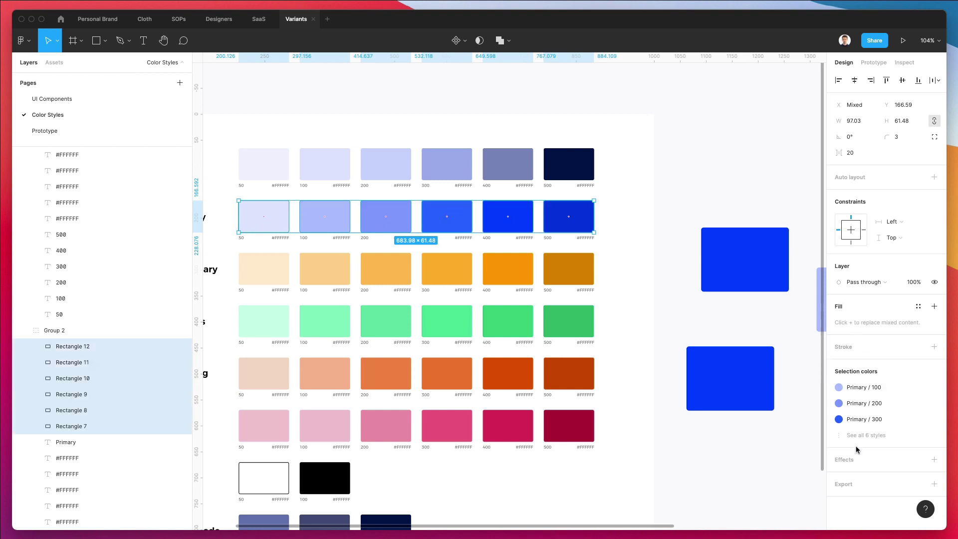
click(680, 310)
click(508, 216)
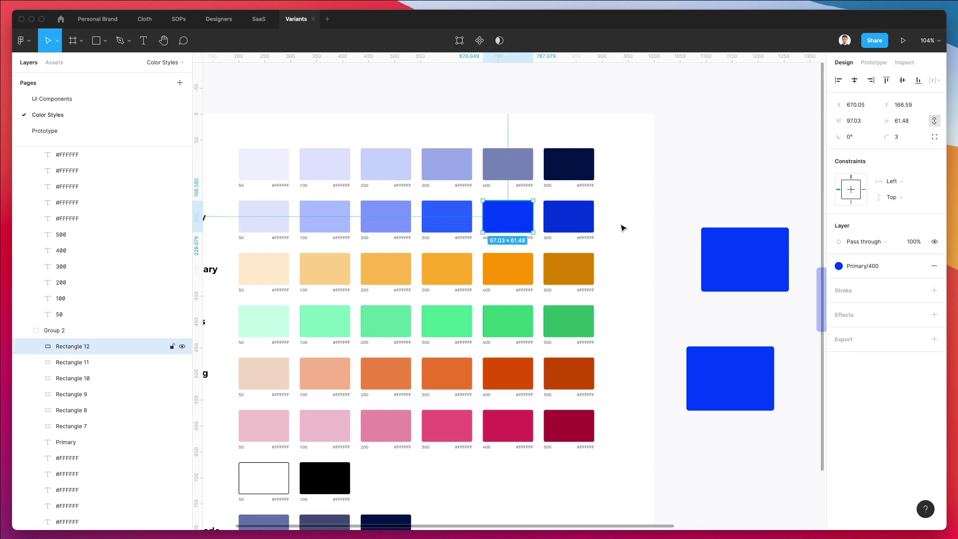
click(851, 266)
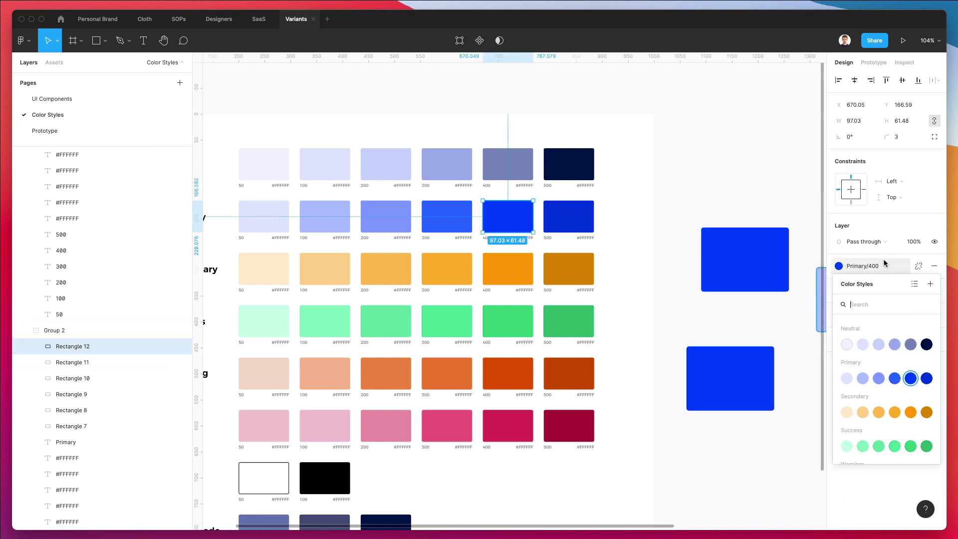
click(919, 266)
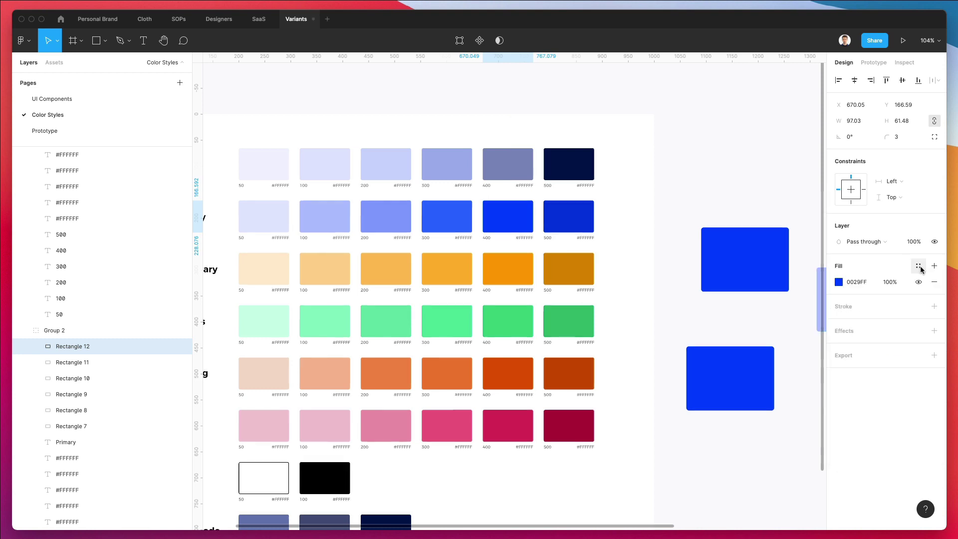
click(838, 282)
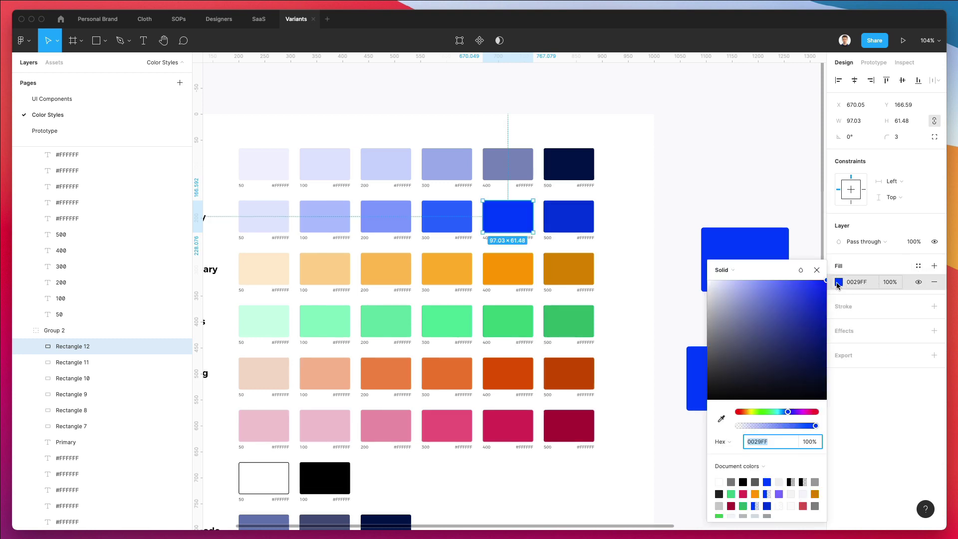
click(812, 412)
click(763, 220)
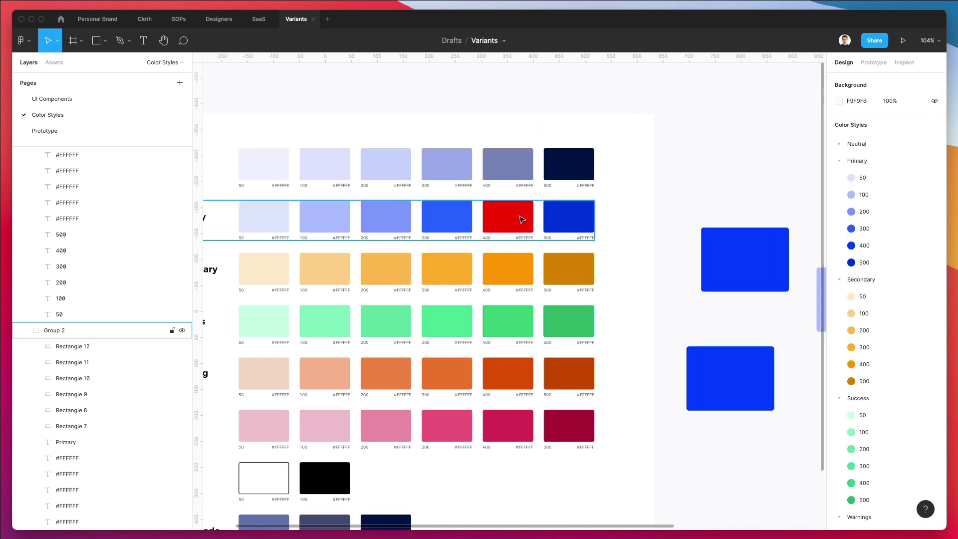
scroll(519, 218, right, 2)
scroll(519, 218, up, 1)
key(ctrl+z)
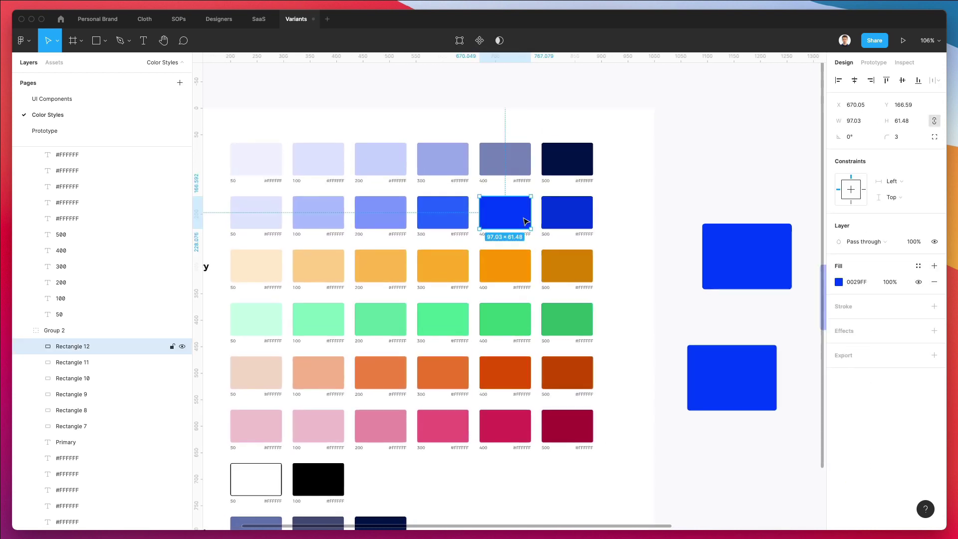
key(ctrl+z)
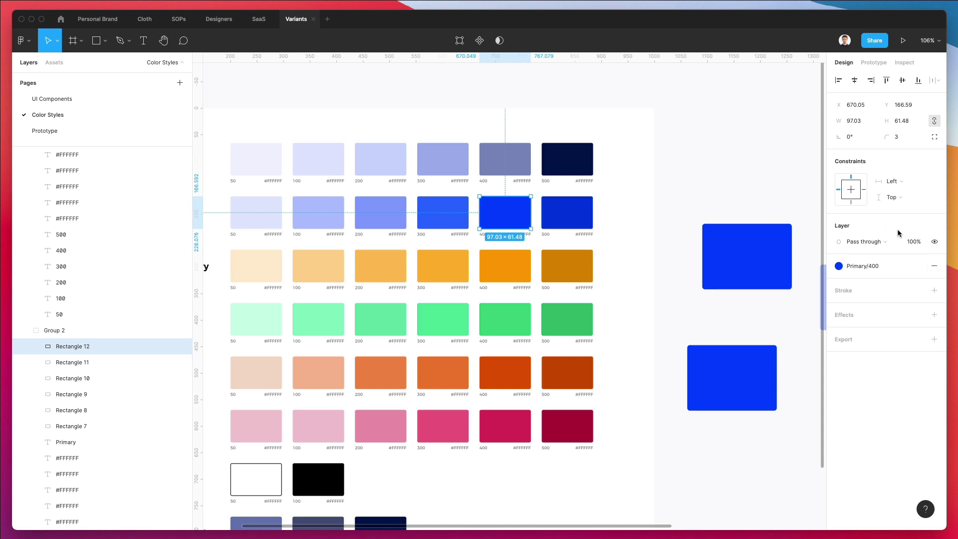
- Select the Primary 400 swatch and edit its Primary/400 style colour to magenta FF007A
scroll(776, 244, right, 5)
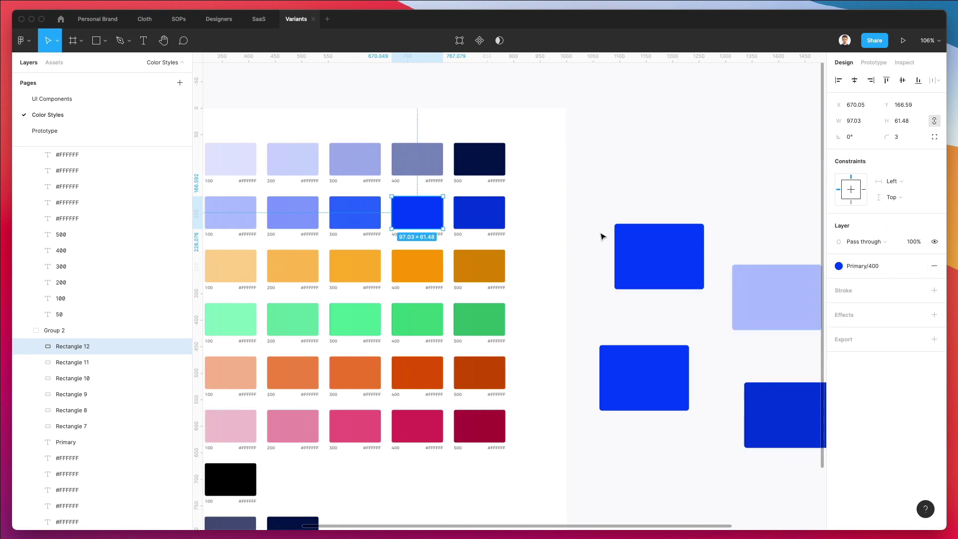
click(660, 235)
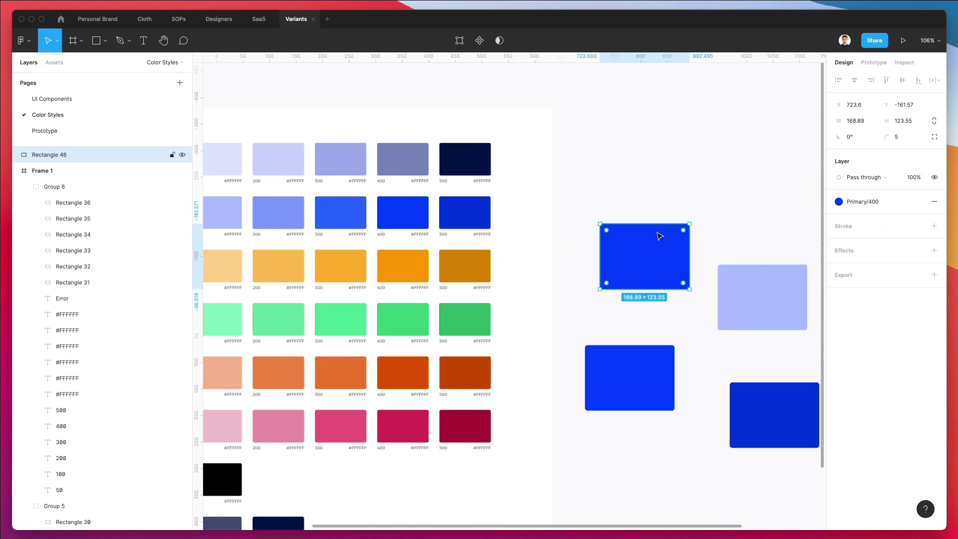
click(416, 206)
click(417, 206)
click(854, 265)
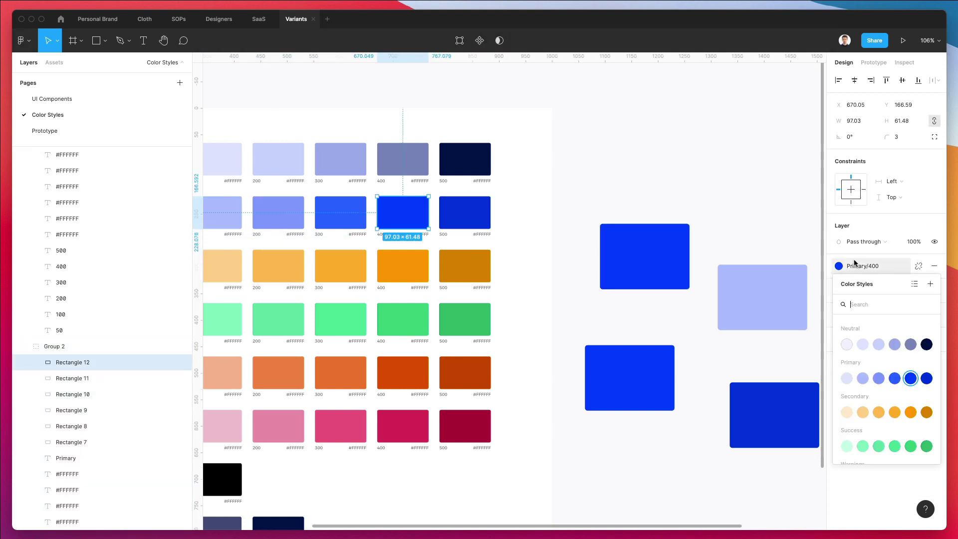
right_click(911, 377)
click(924, 388)
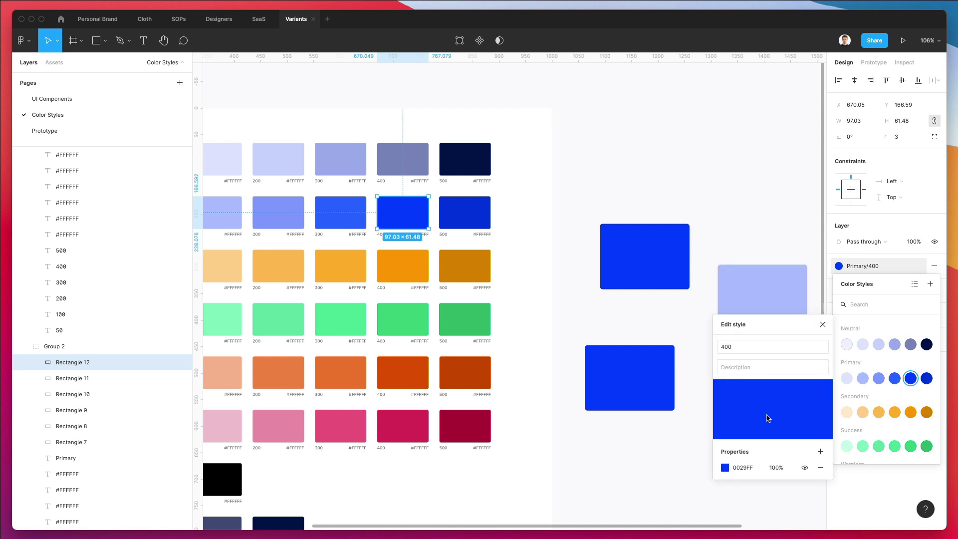
click(725, 468)
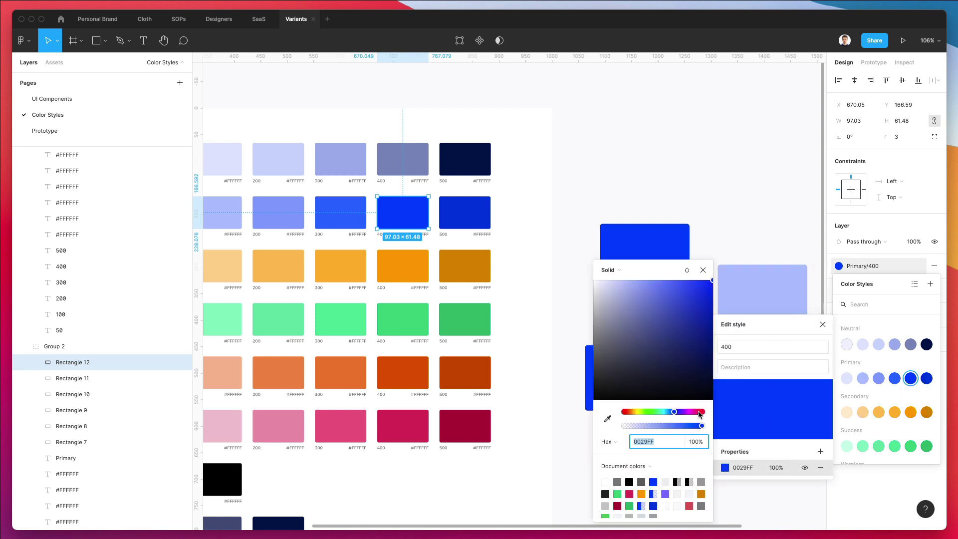
click(695, 412)
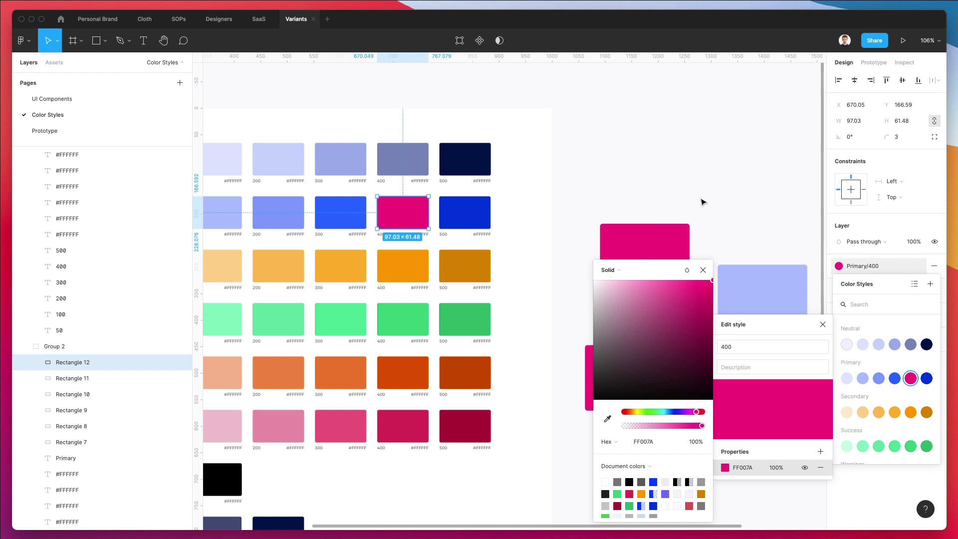
click(703, 270)
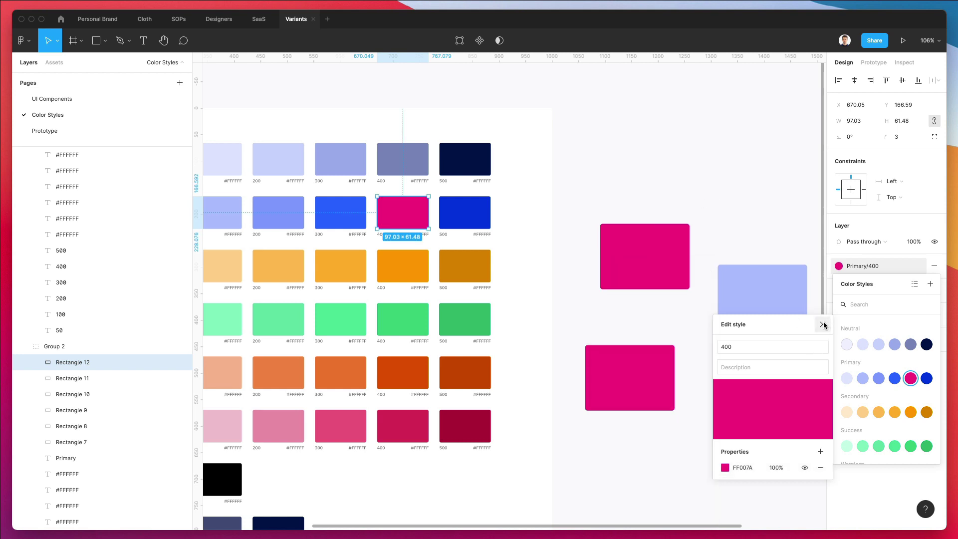
click(823, 325)
scroll(648, 201, right, 5)
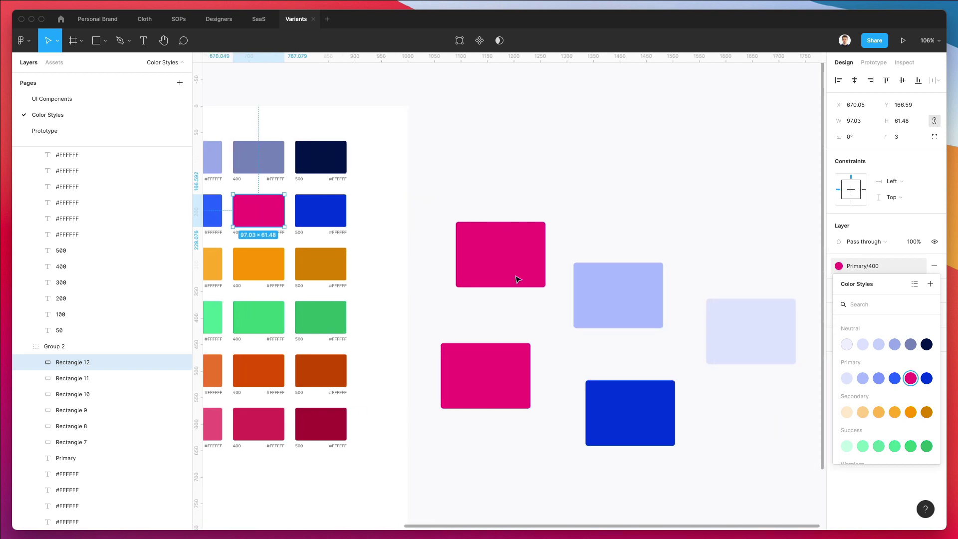
- Undo the magenta edit so Primary/400 returns to its original blue
scroll(455, 217, left, 1)
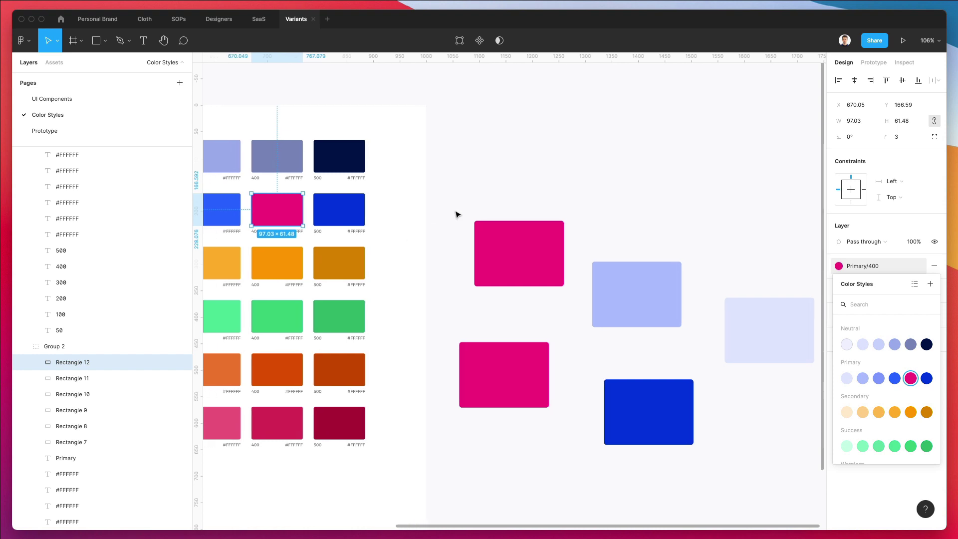
key(ctrl+z)
key(Escape)
key(Escape)
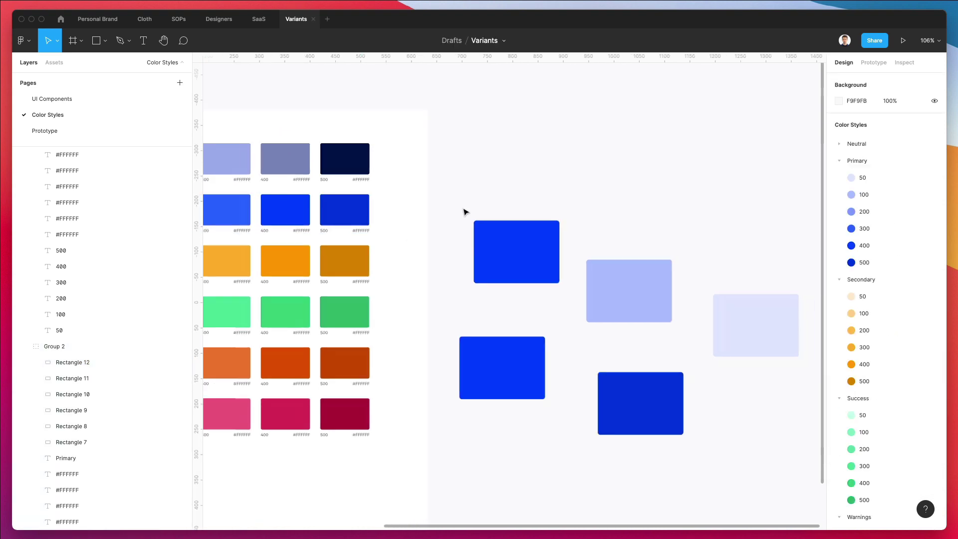
- Marquee-select and delete the five test rectangles beside Frame 1
scroll(464, 212, down, 5)
scroll(499, 200, left, 4)
drag(539, 185, 753, 368)
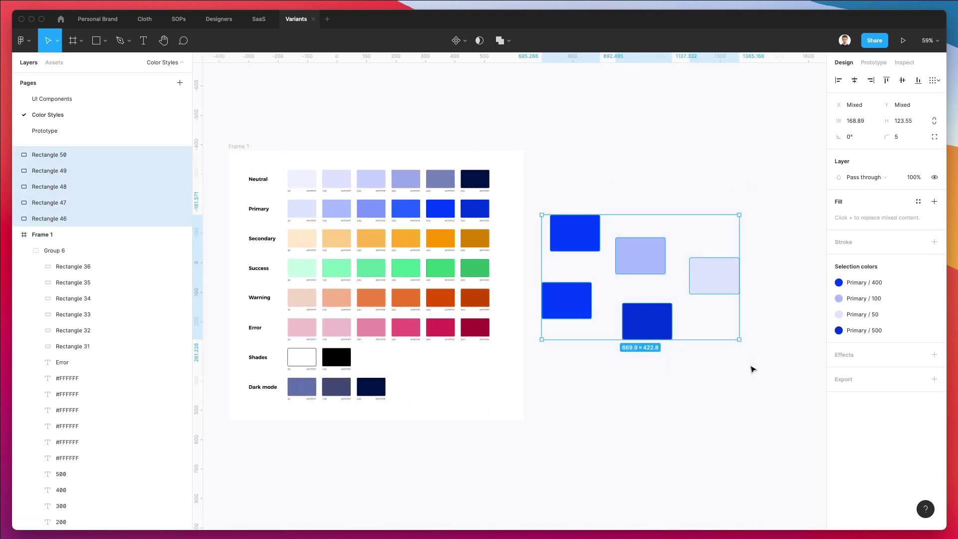
key(Delete)
scroll(753, 370, left, 1)
scroll(372, 158, up, 5)
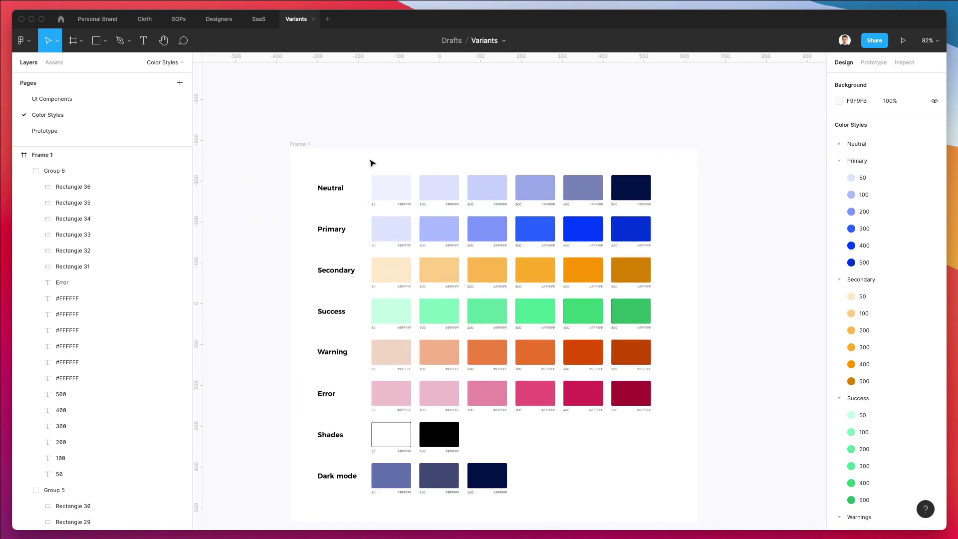
scroll(385, 166, up, 2)
scroll(385, 164, down, 2)
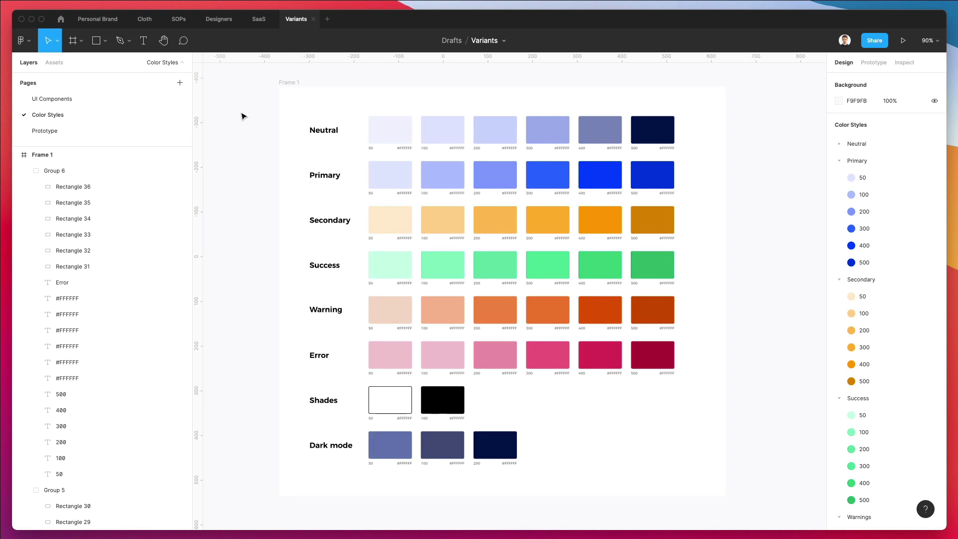
scroll(243, 116, left, 1)
scroll(243, 116, up, 2)
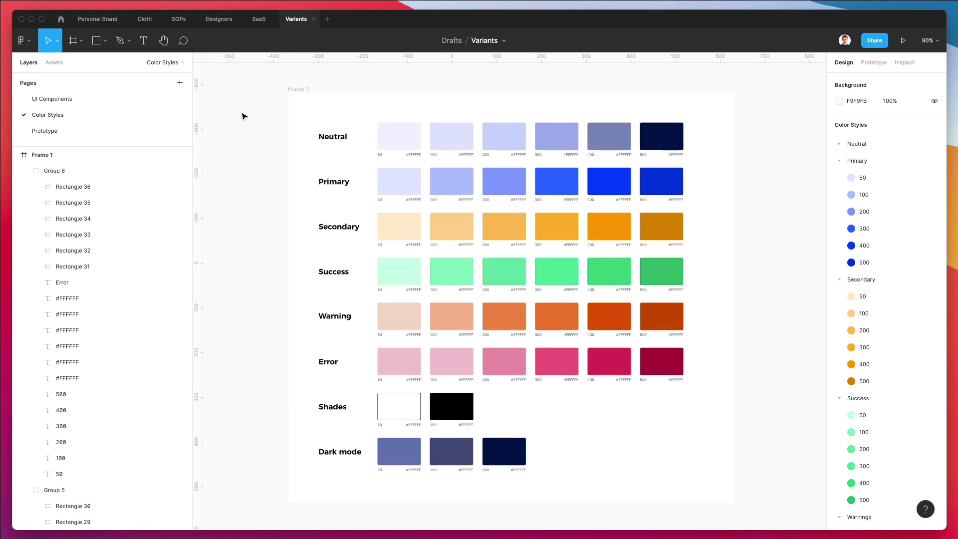